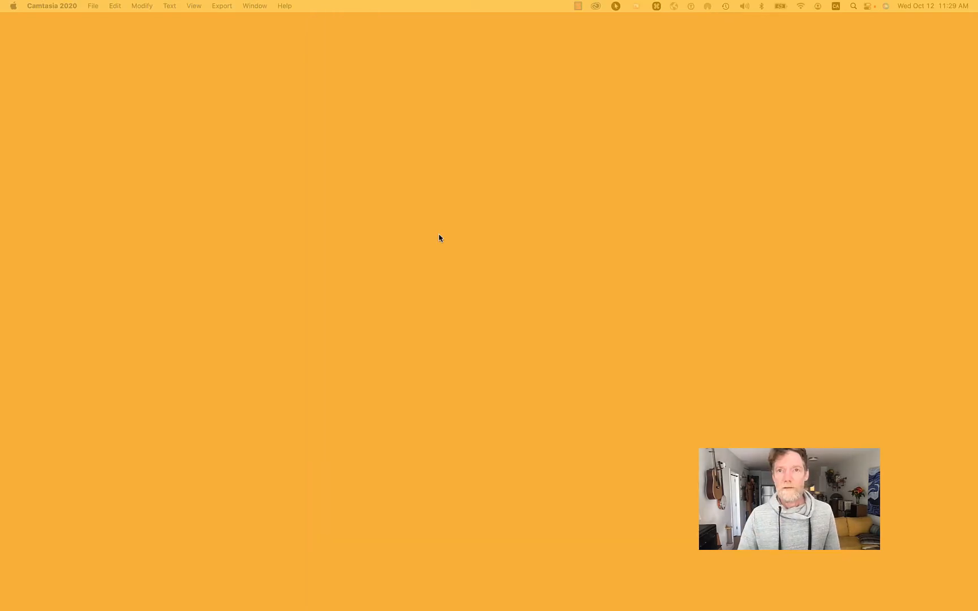
Open Creative Cloud, look at the Photo category, return to all apps and launch Lightroom
left_click(488, 159)
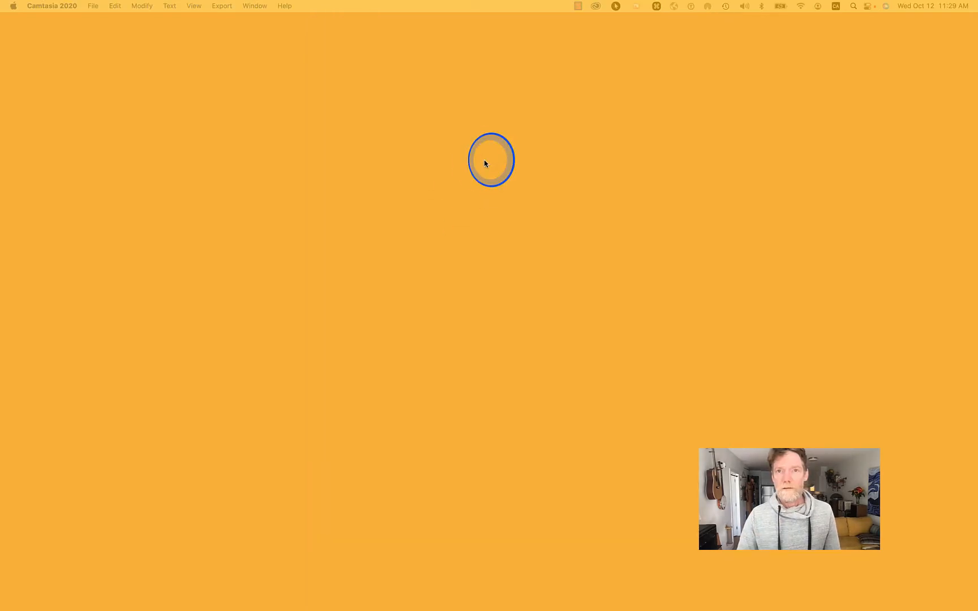
left_click(594, 51)
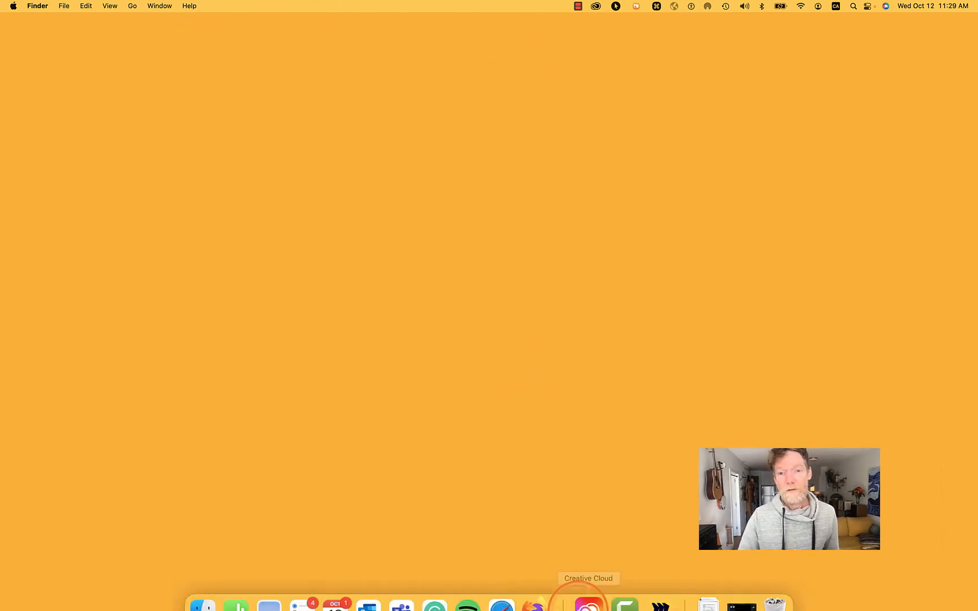
left_click(596, 7)
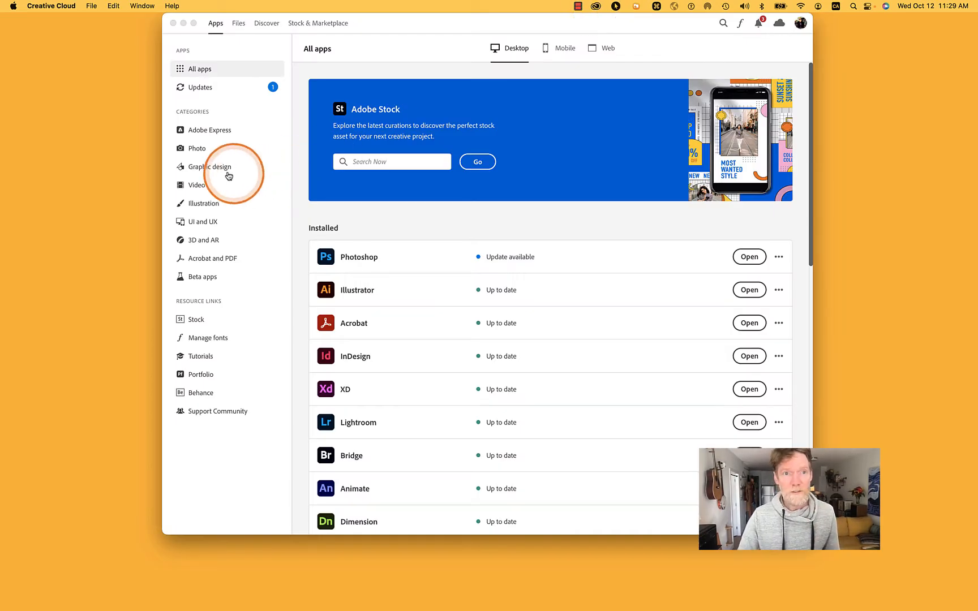
left_click(201, 149)
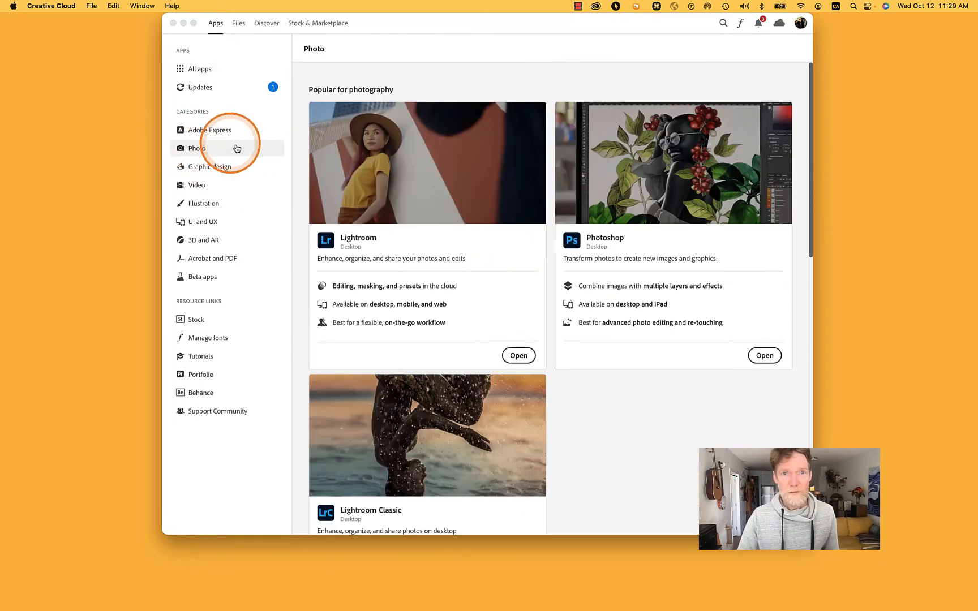
left_click(206, 68)
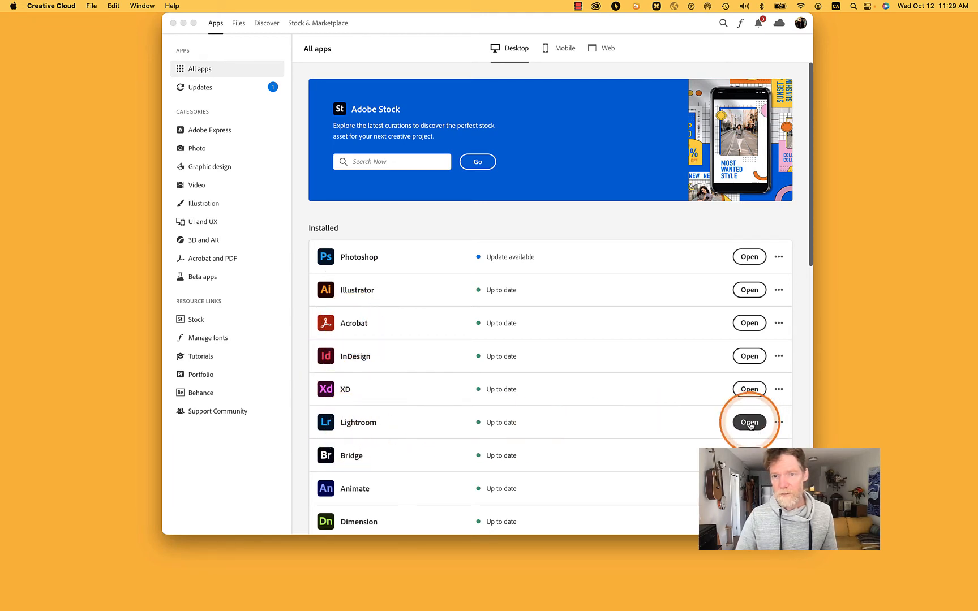
left_click(750, 422)
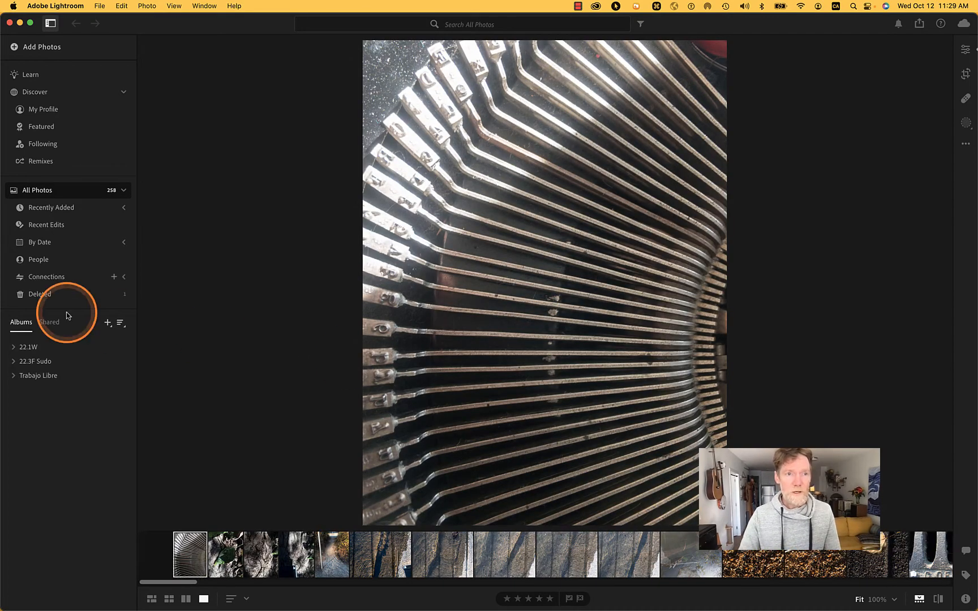
Collapse and re-expand the All Photos list and view the two typewriter photos at the start of the filmstrip
left_click(41, 193)
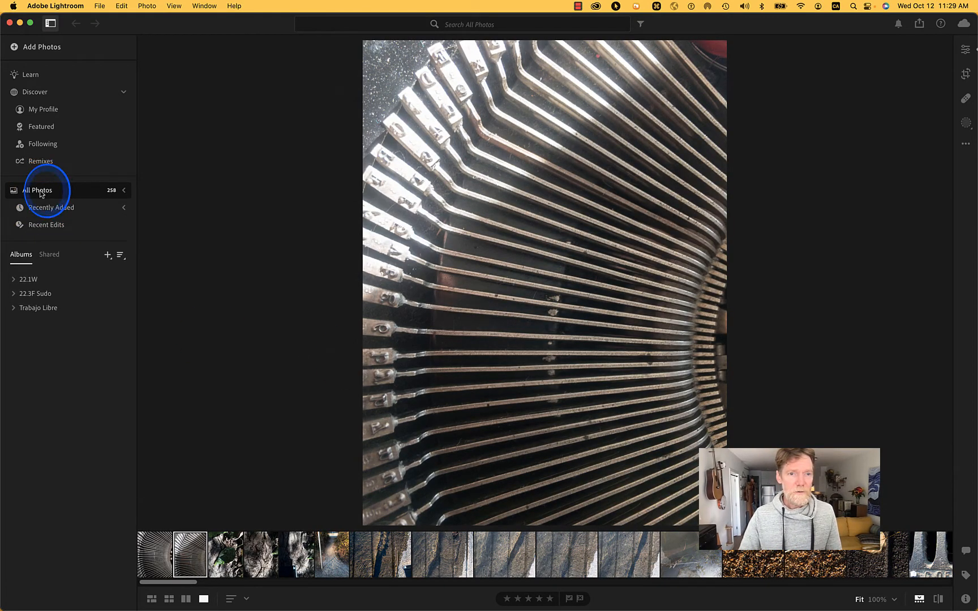
left_click(157, 555)
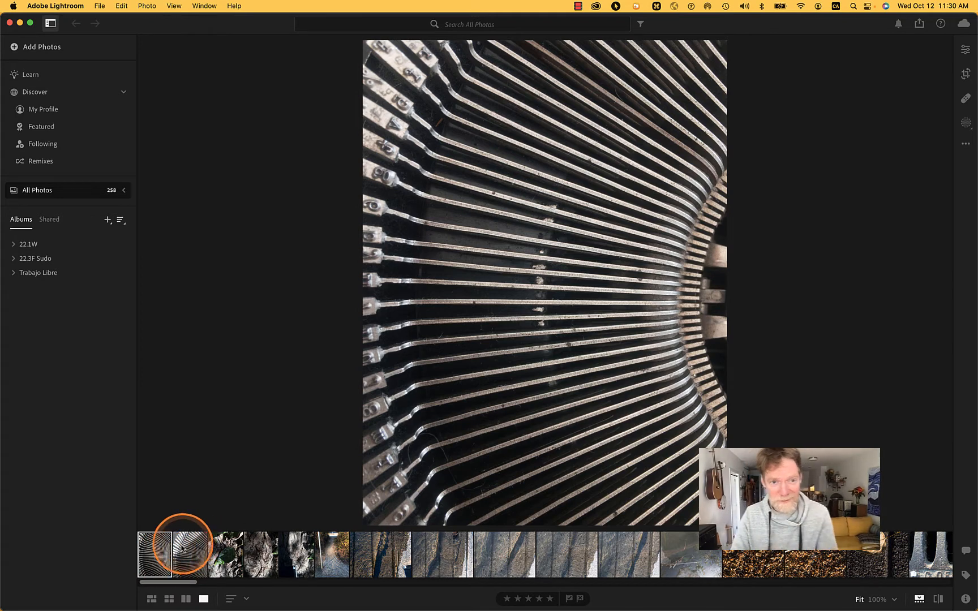
left_click(179, 559)
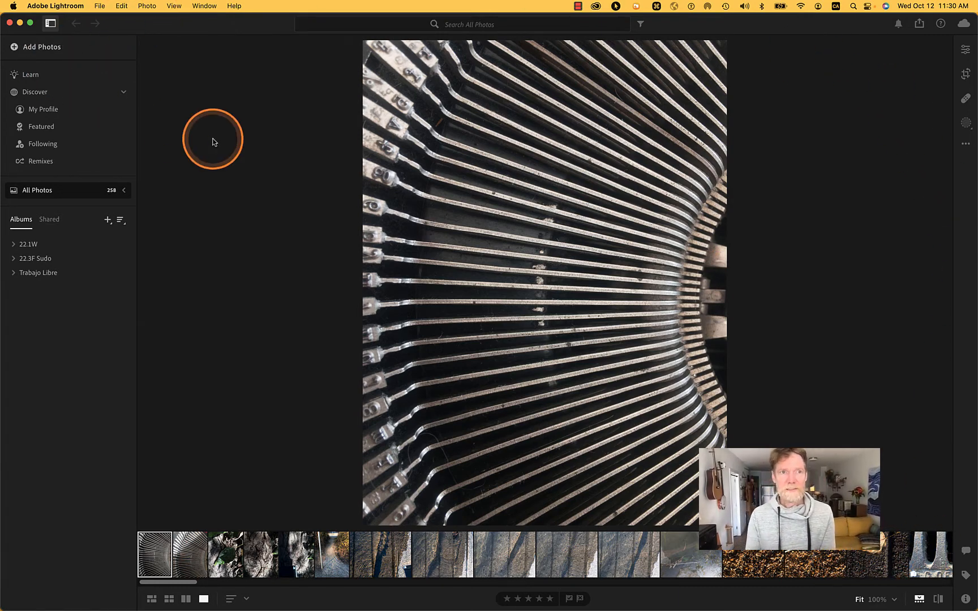
left_click(43, 192)
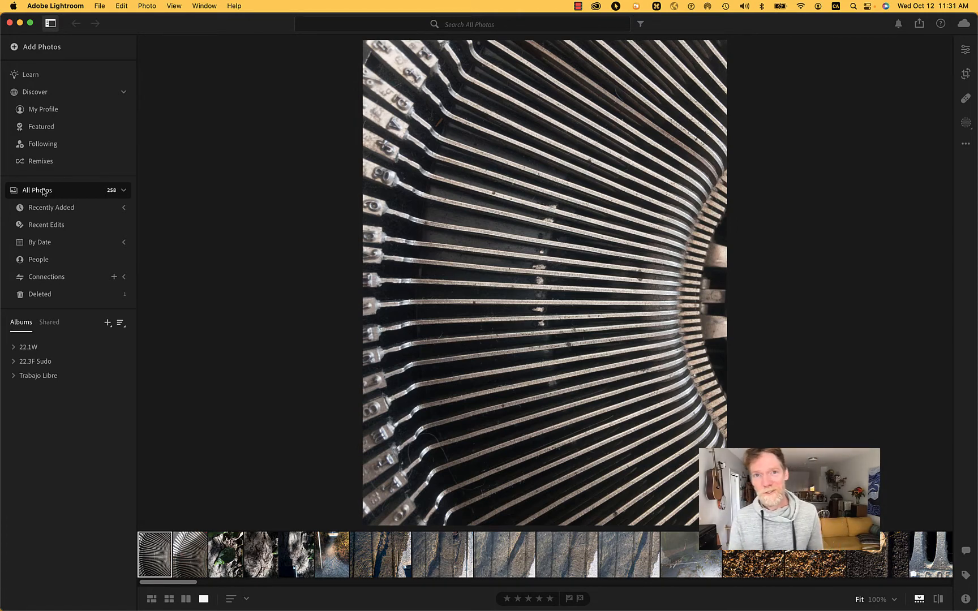
Search all photos for "wood" and view several of the matching photos
left_click(481, 23)
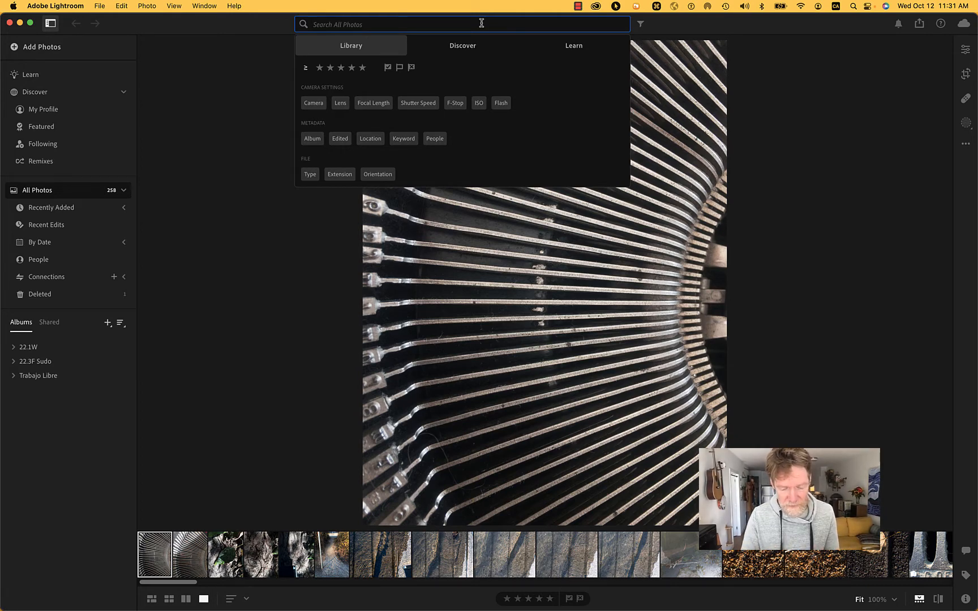
type("wood")
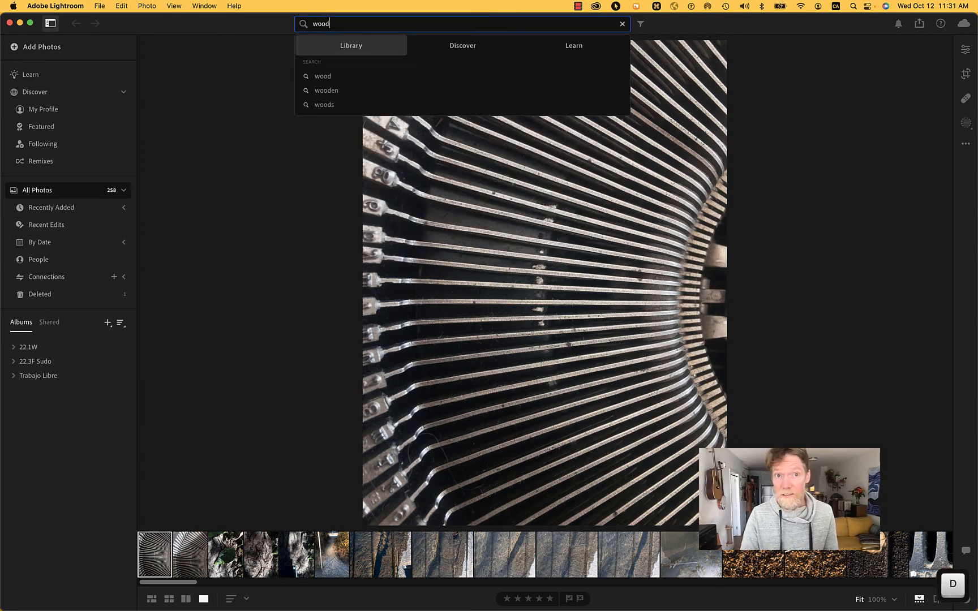
left_click(443, 76)
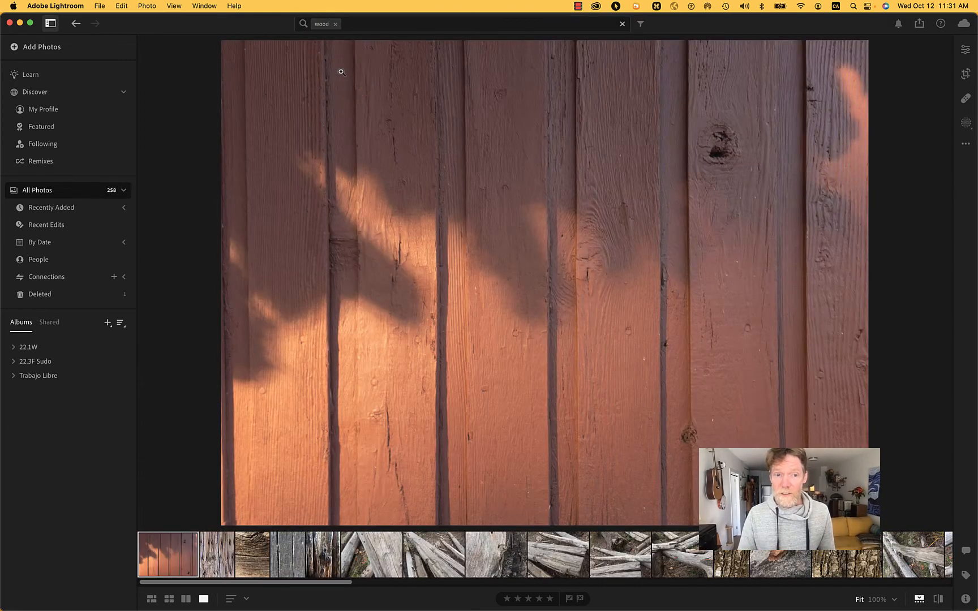
left_click(250, 552)
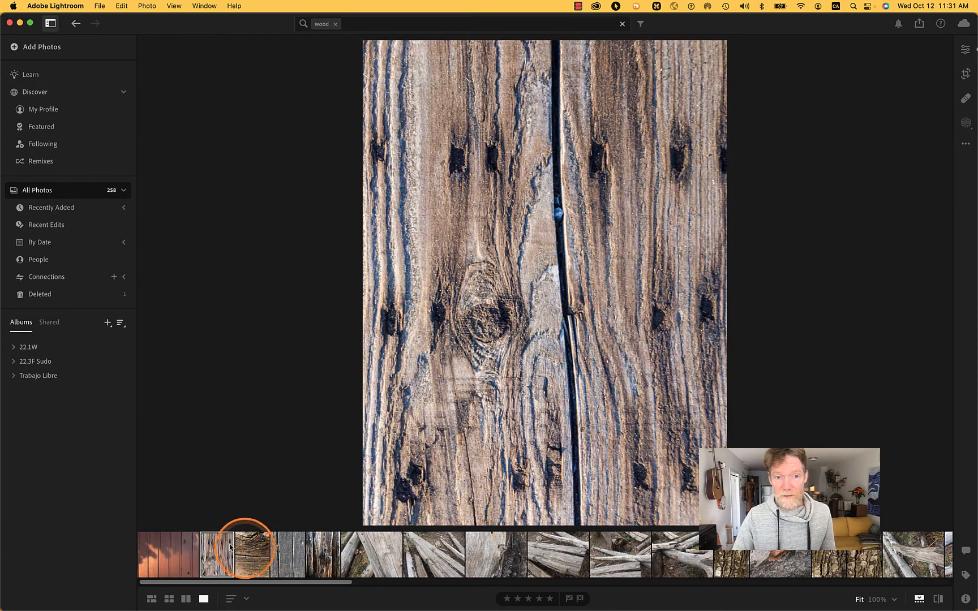
left_click(302, 553)
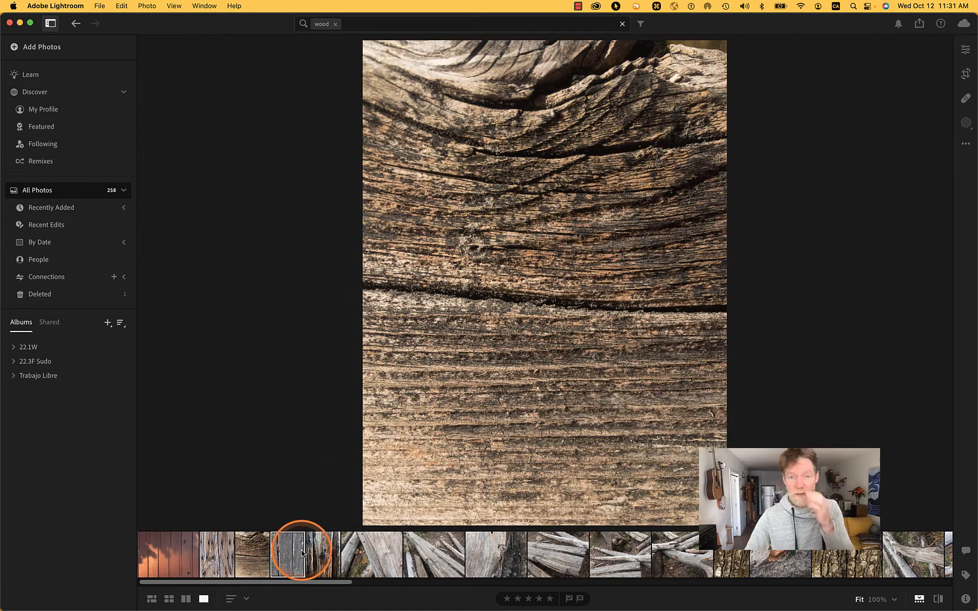
left_click(175, 552)
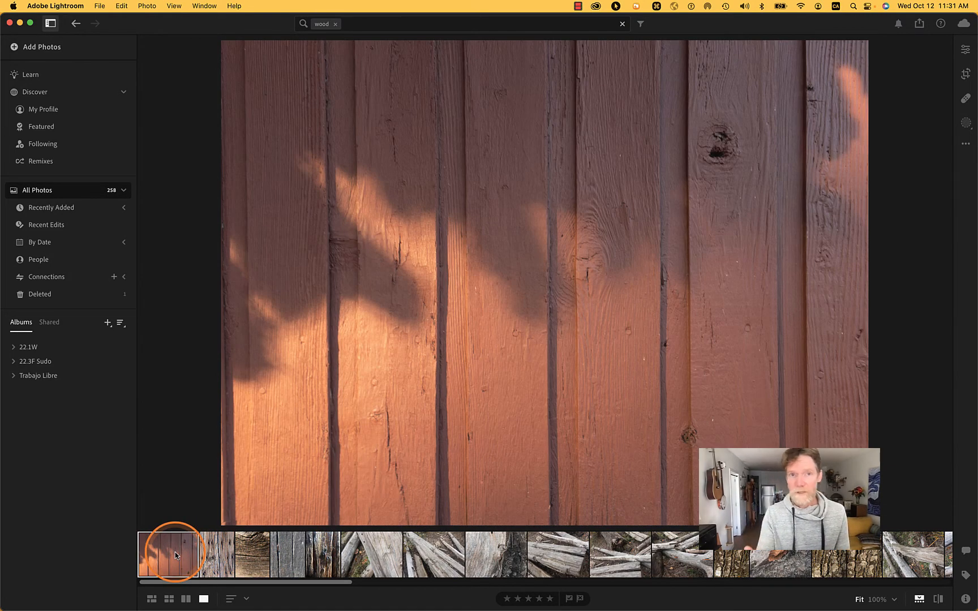
Remove the wood search term and search all photos for "metal" instead
left_click(335, 24)
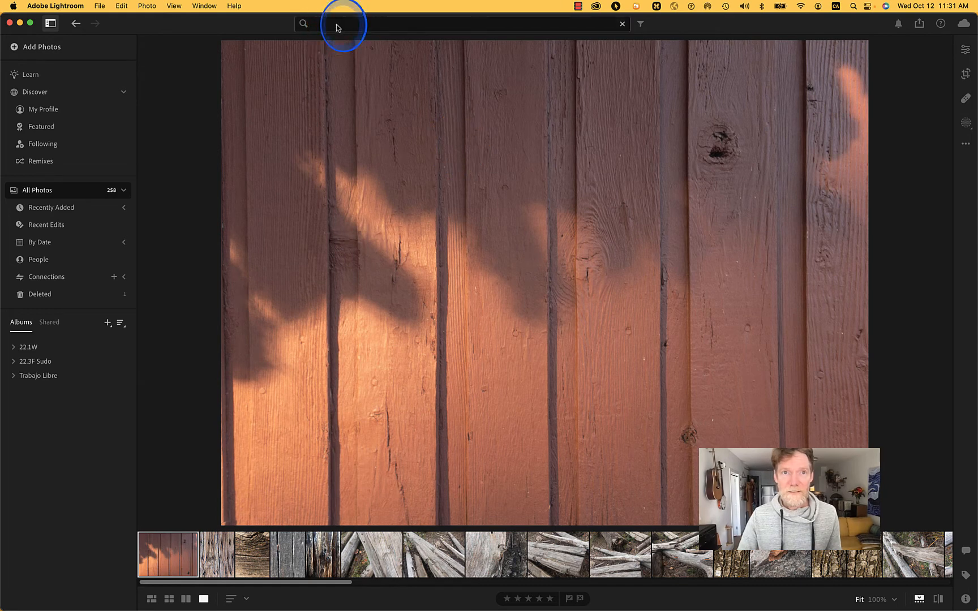
left_click(337, 25)
type("me")
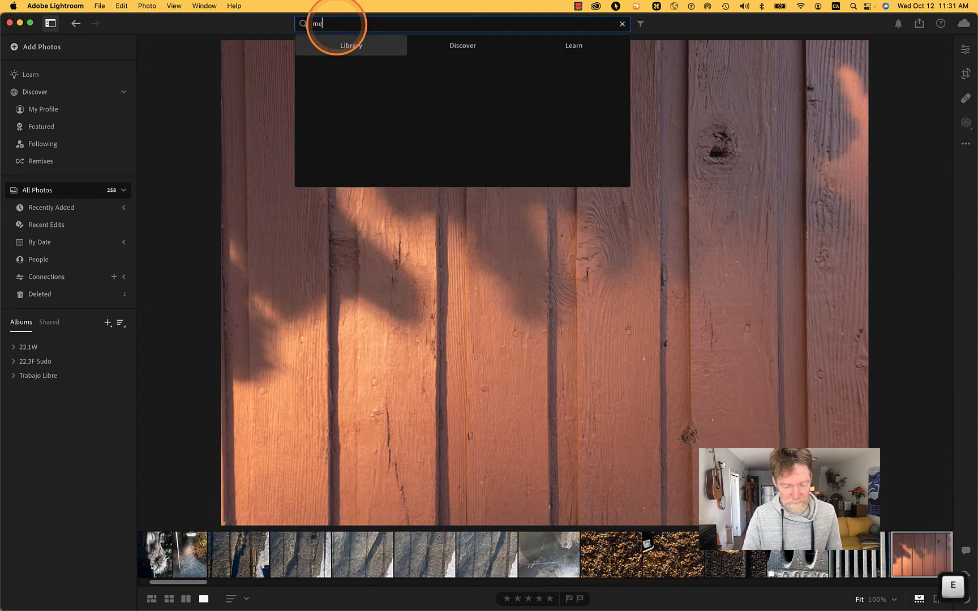
type("tal")
key("Return")
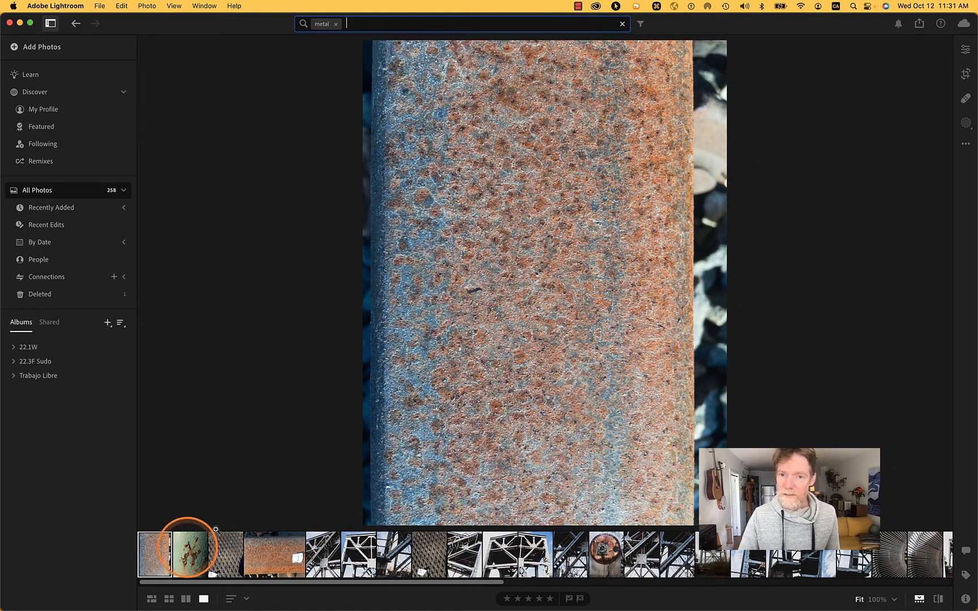
Search all photos for "typewriter" instead of metal, clear the search and display the first photo in the filmstrip
left_click(335, 24)
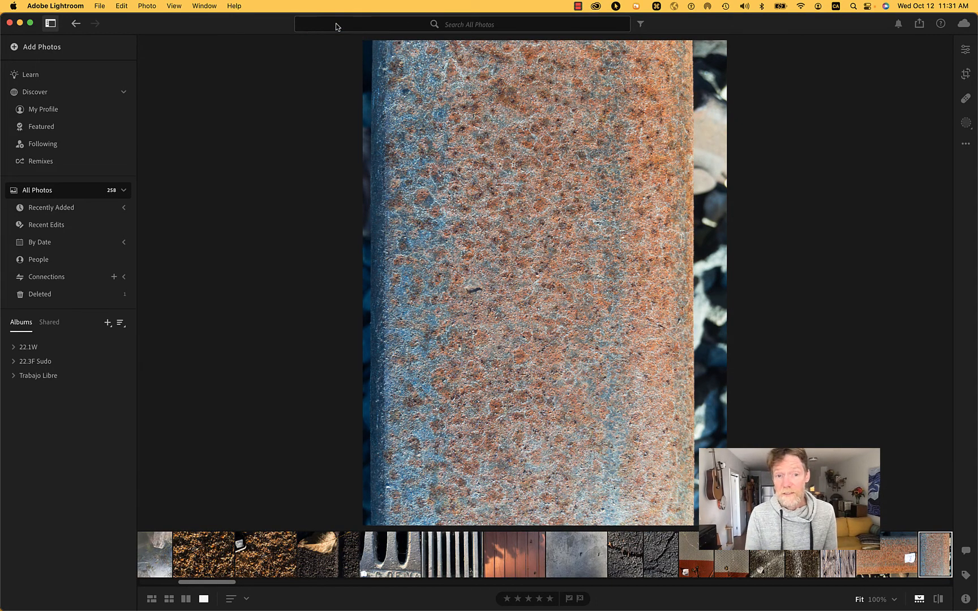
left_click(336, 25)
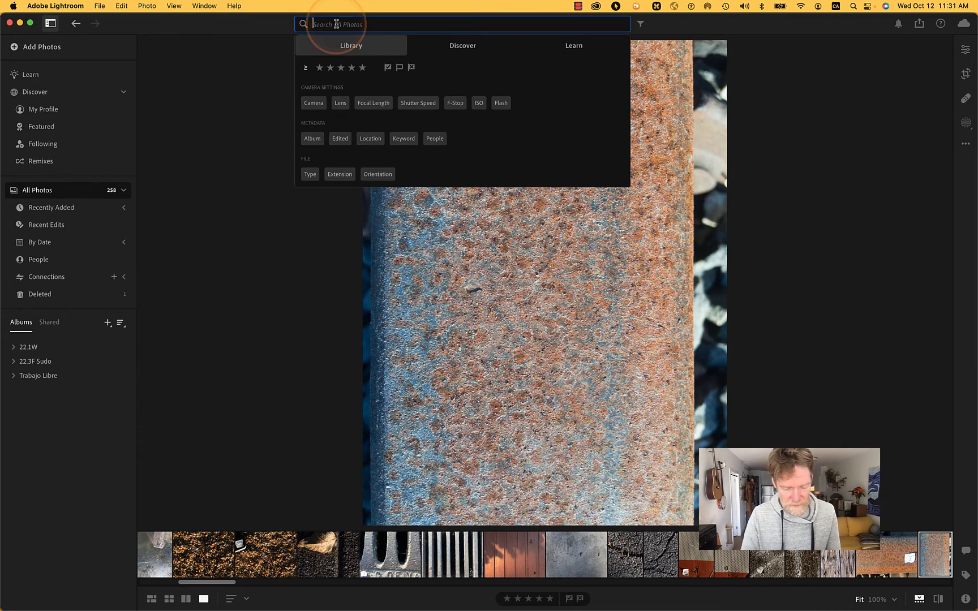
type("type")
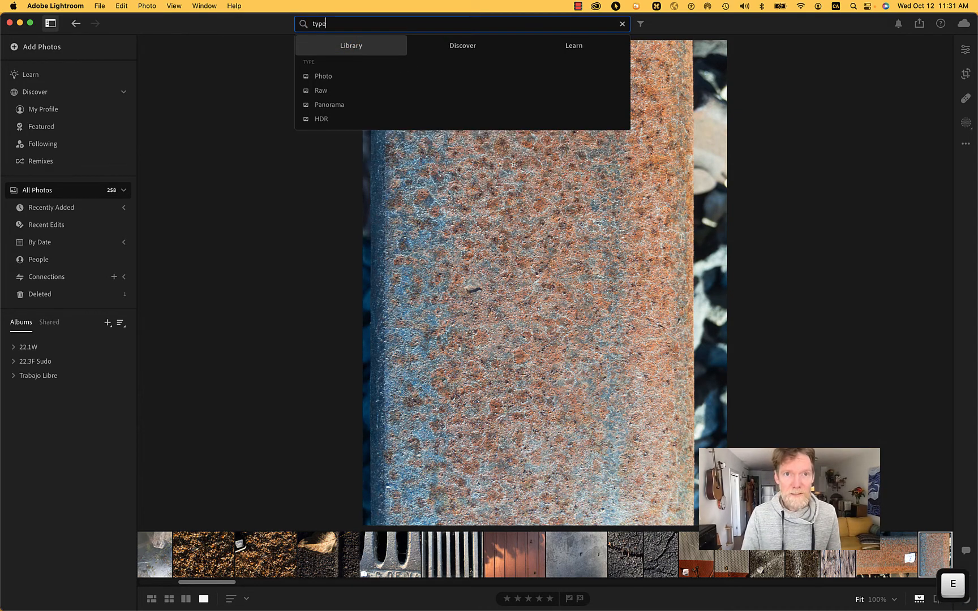
type("iter")
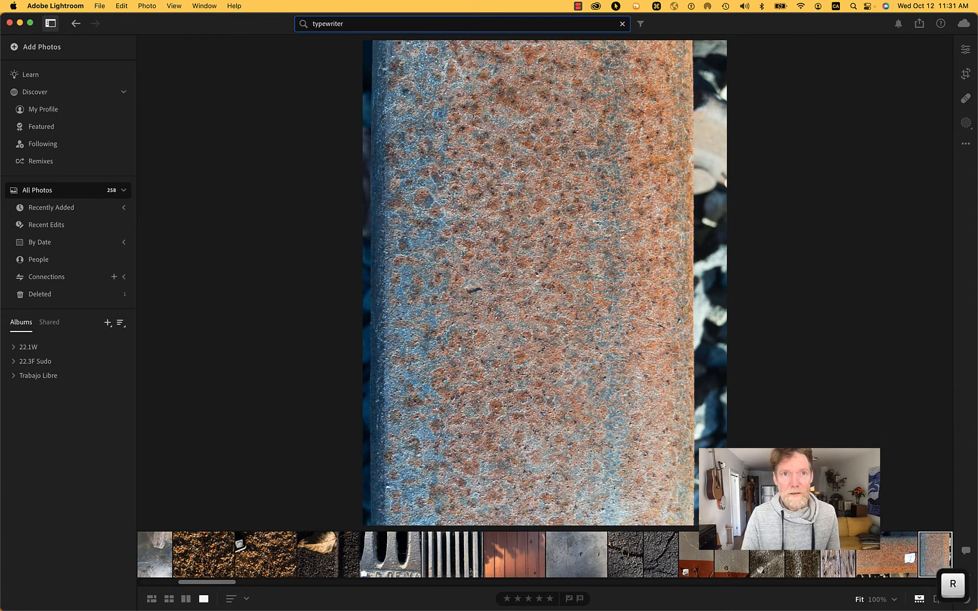
key("Return")
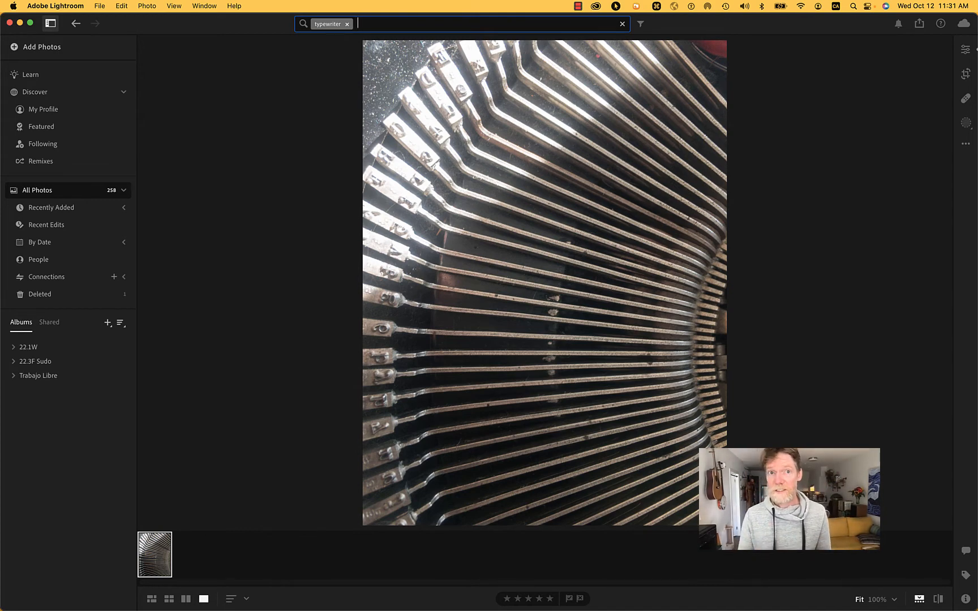
left_click(621, 23)
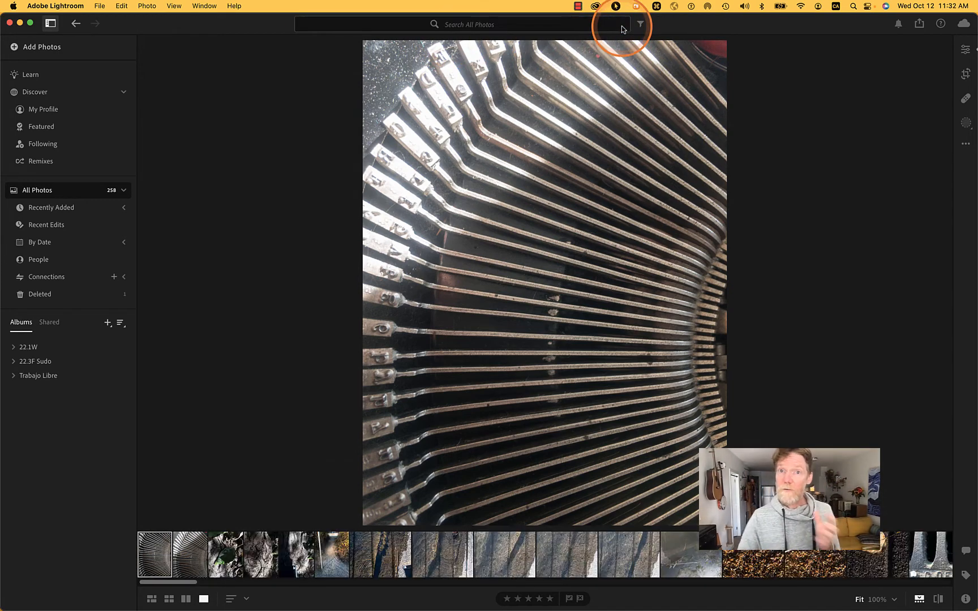
left_click(154, 551)
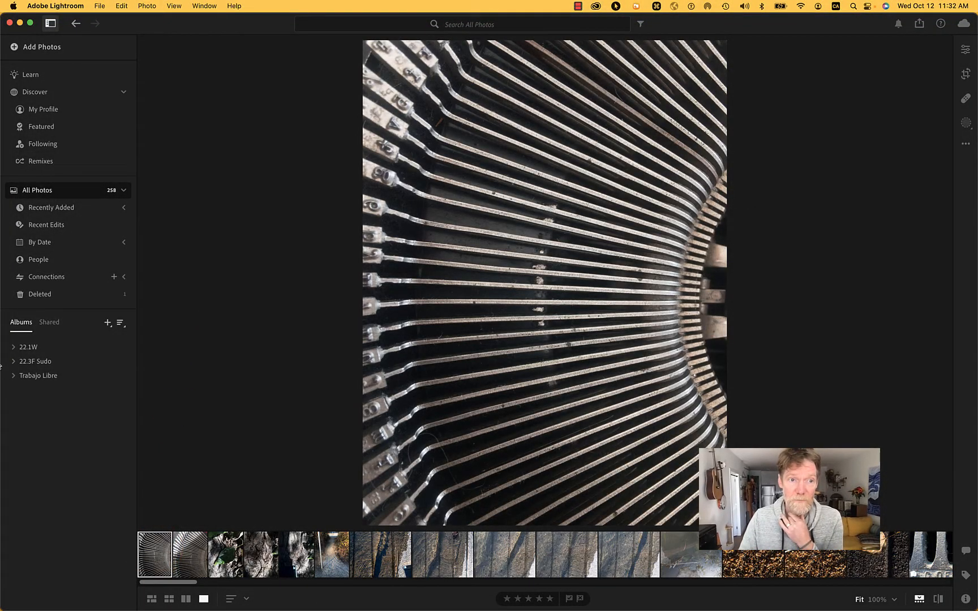
Create an album named 22.3F without including the selected photo
left_click(109, 323)
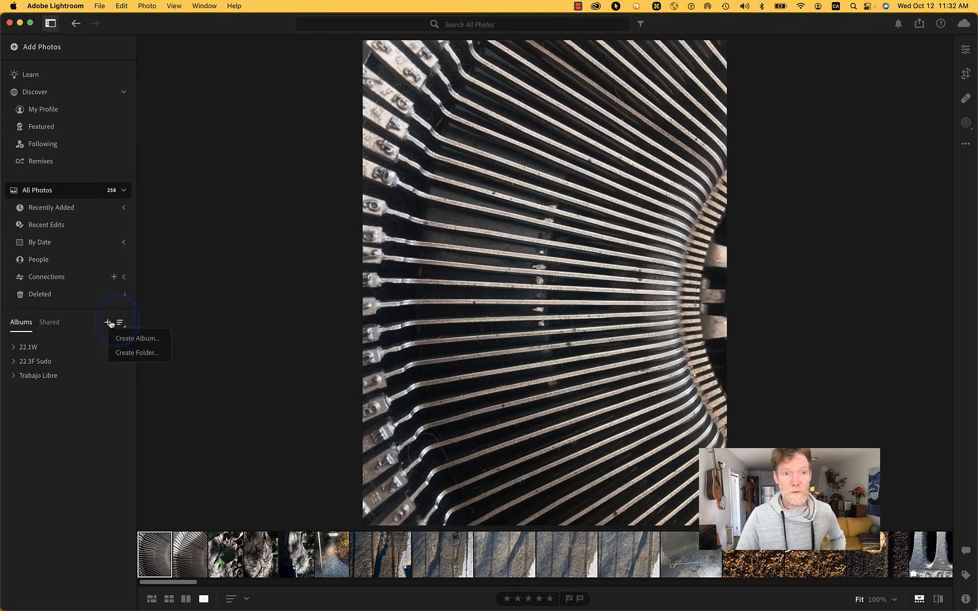
left_click(139, 340)
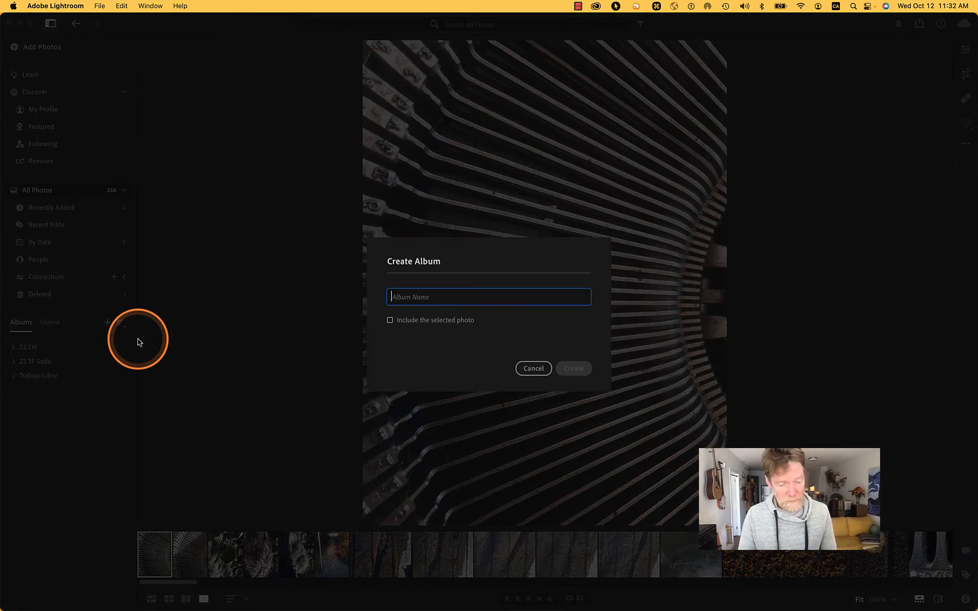
type("22")
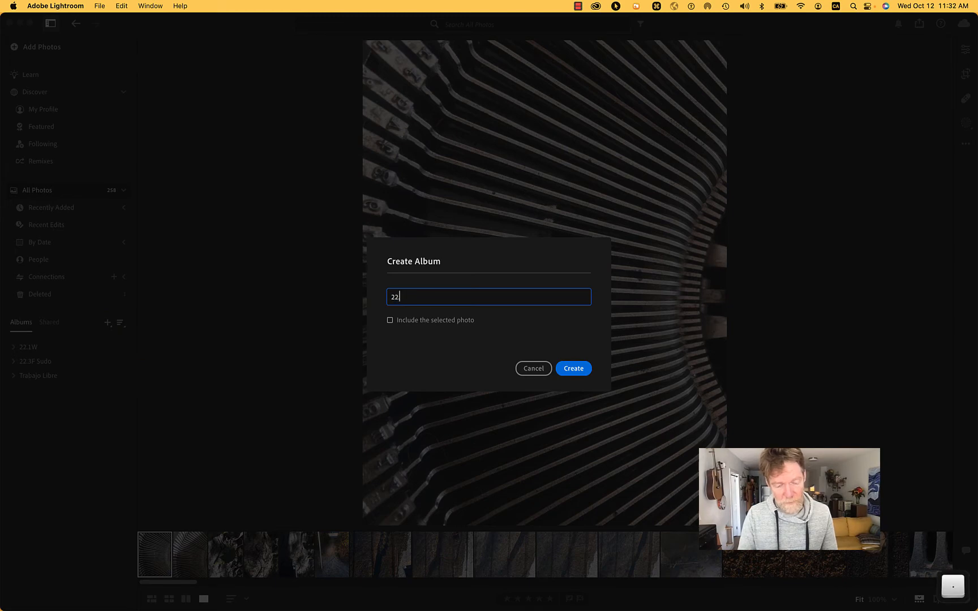
type(".3F")
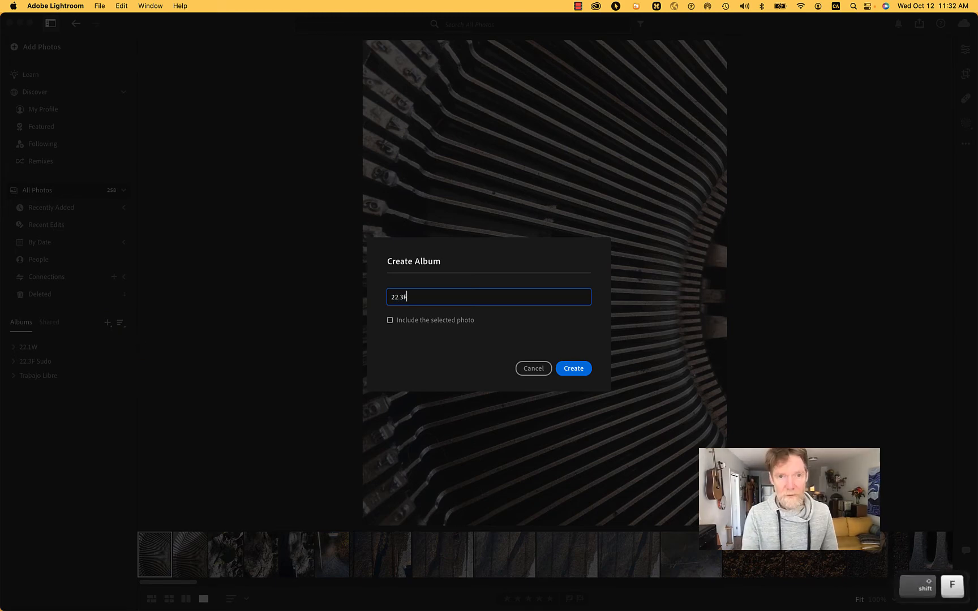
key("Return")
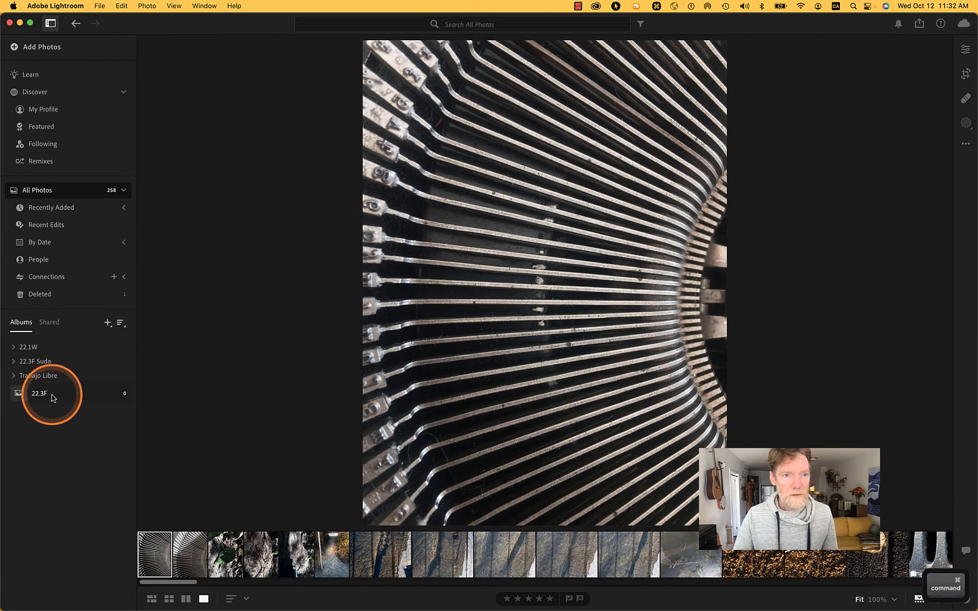
Delete the empty 22.3F album from the album list
key("super+z")
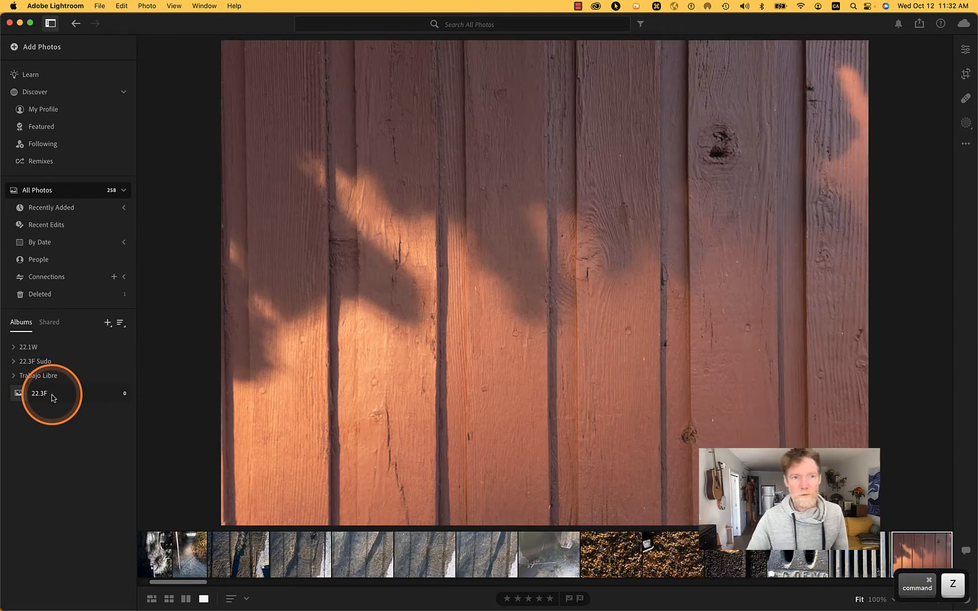
left_click(53, 398)
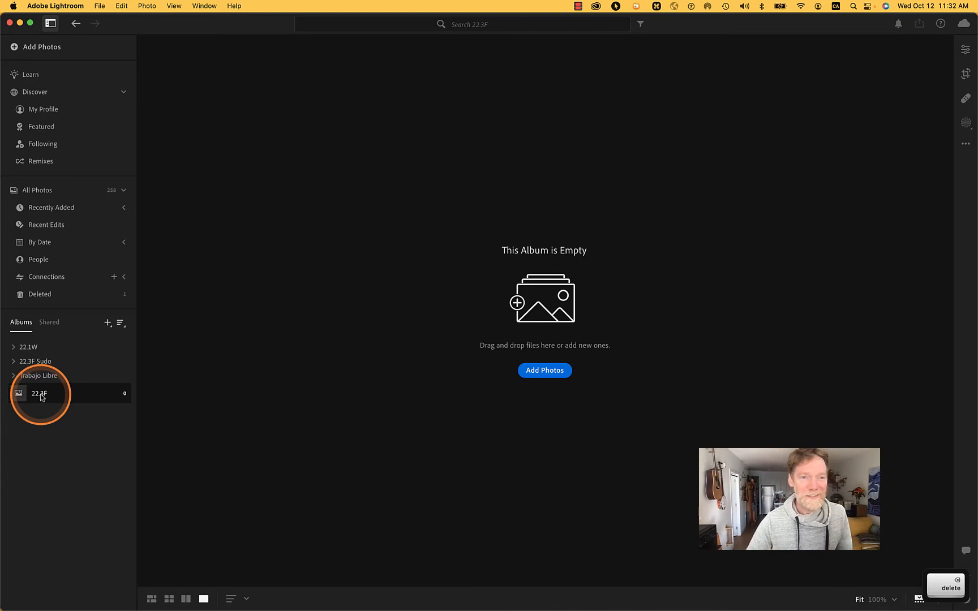
right_click(43, 395)
left_click(85, 473)
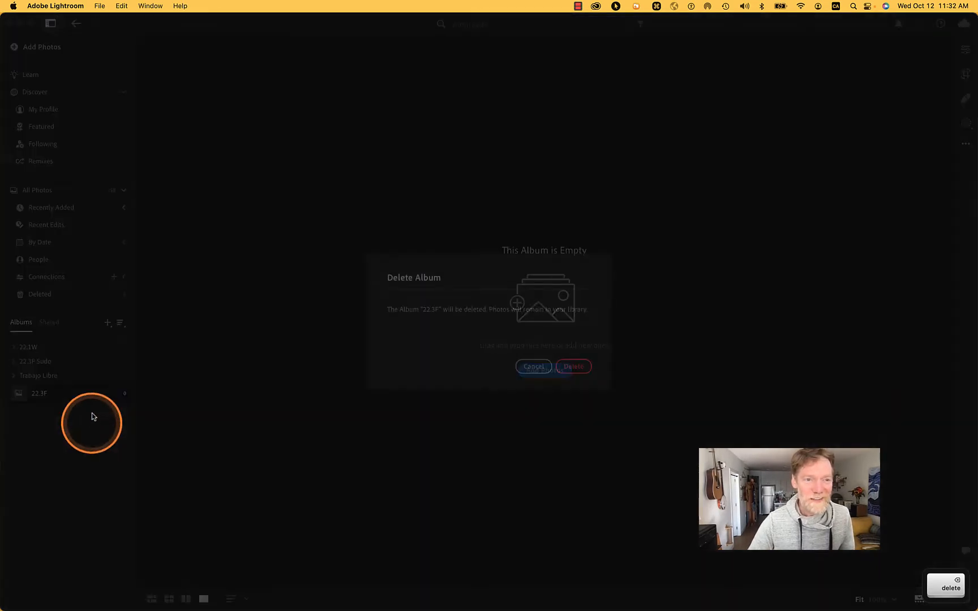
left_click(573, 366)
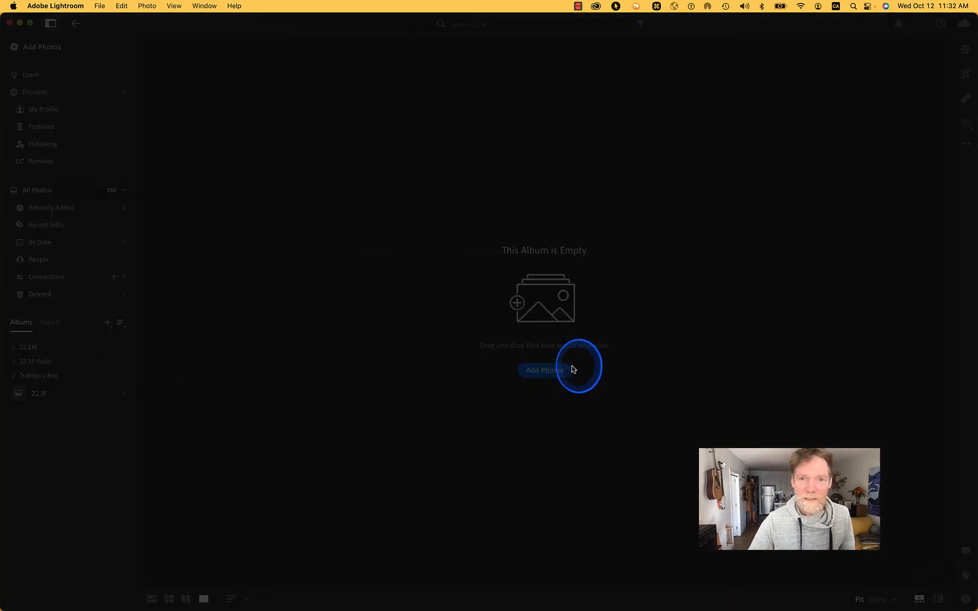
Create a folder named 22.3F in the album list
left_click(107, 322)
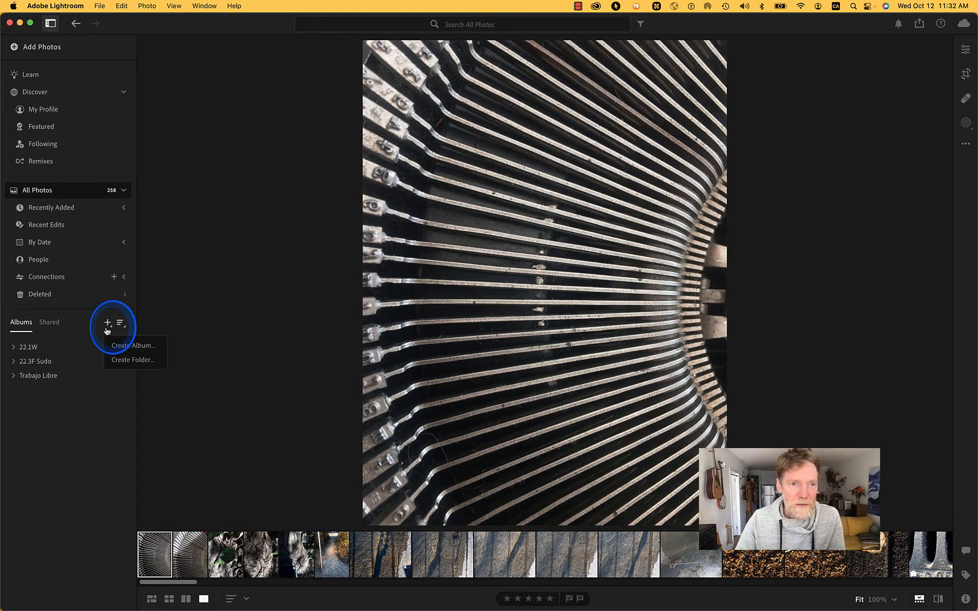
left_click(127, 359)
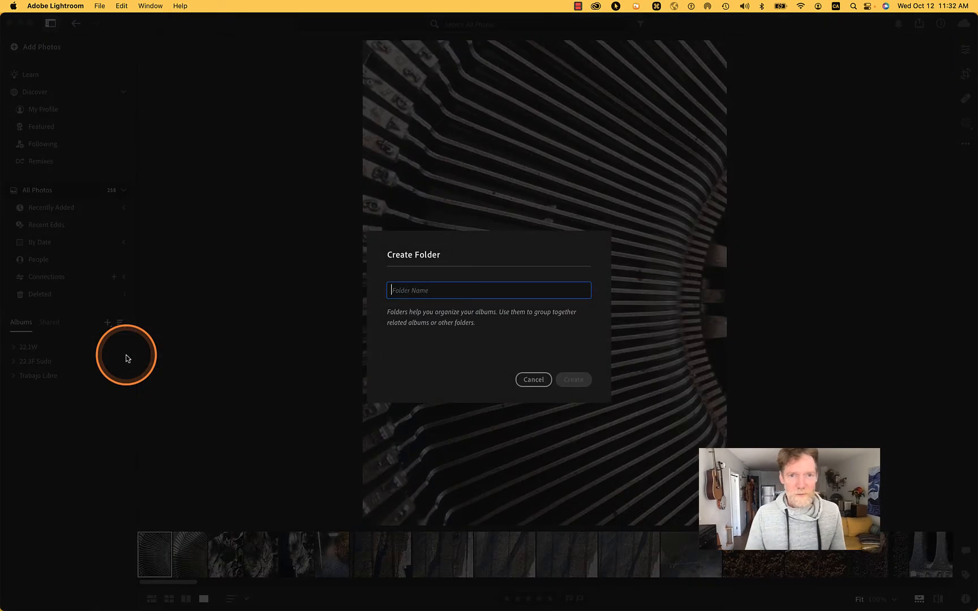
type("22.3")
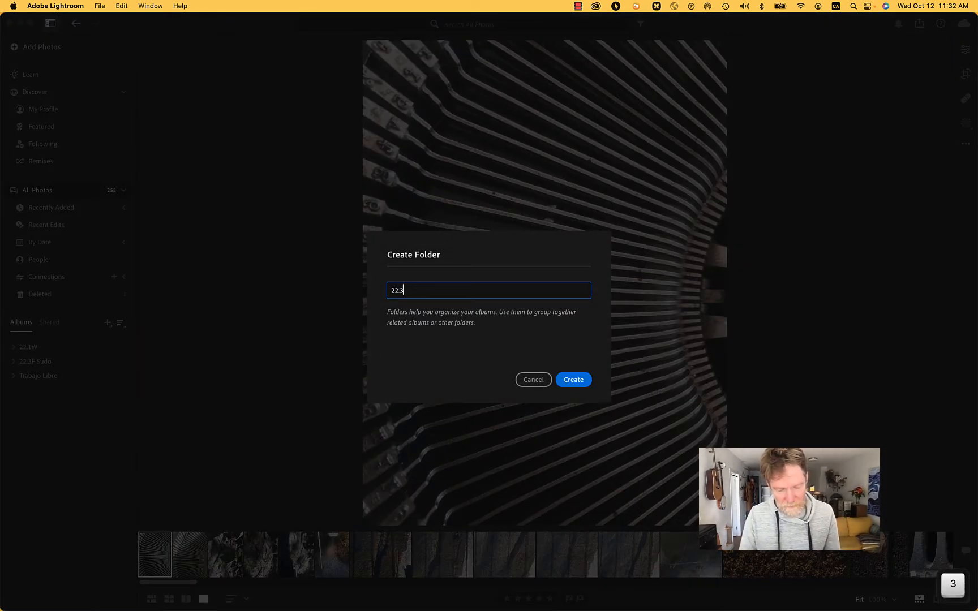
type("F")
left_click(573, 379)
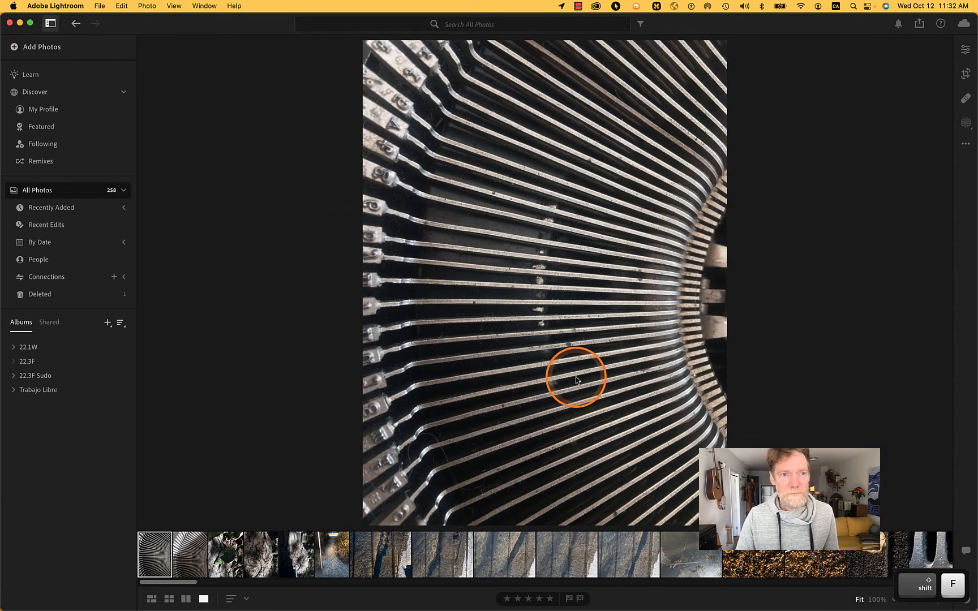
Create an album named Ex6 Texture inside the 22.3F folder
left_click(28, 361)
left_click(108, 323)
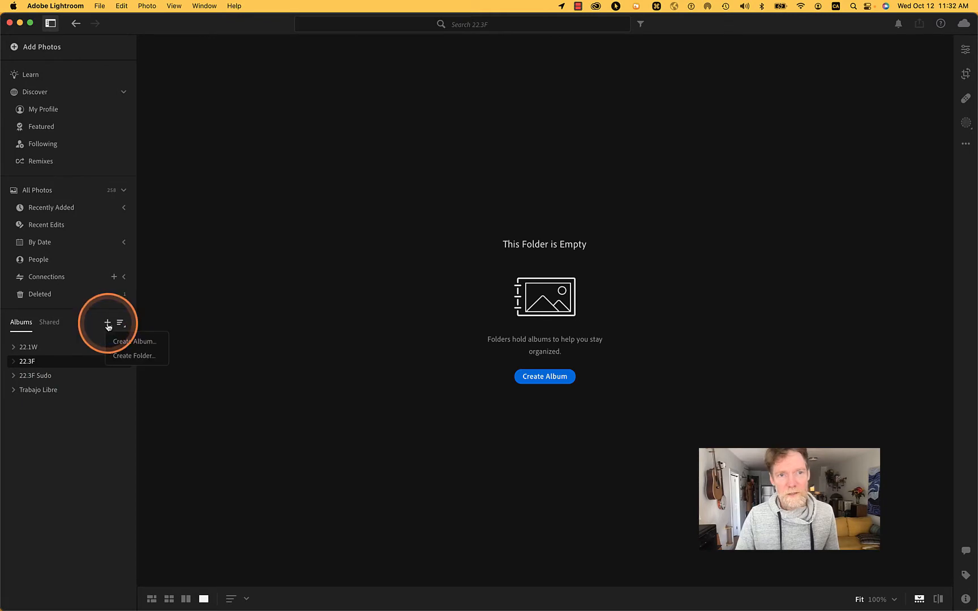
left_click(136, 343)
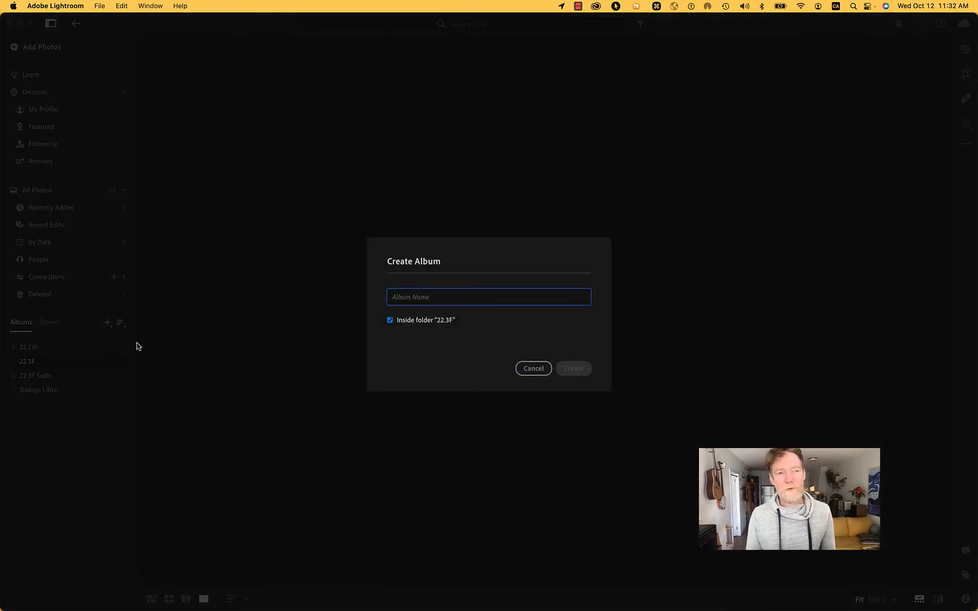
key("shift")
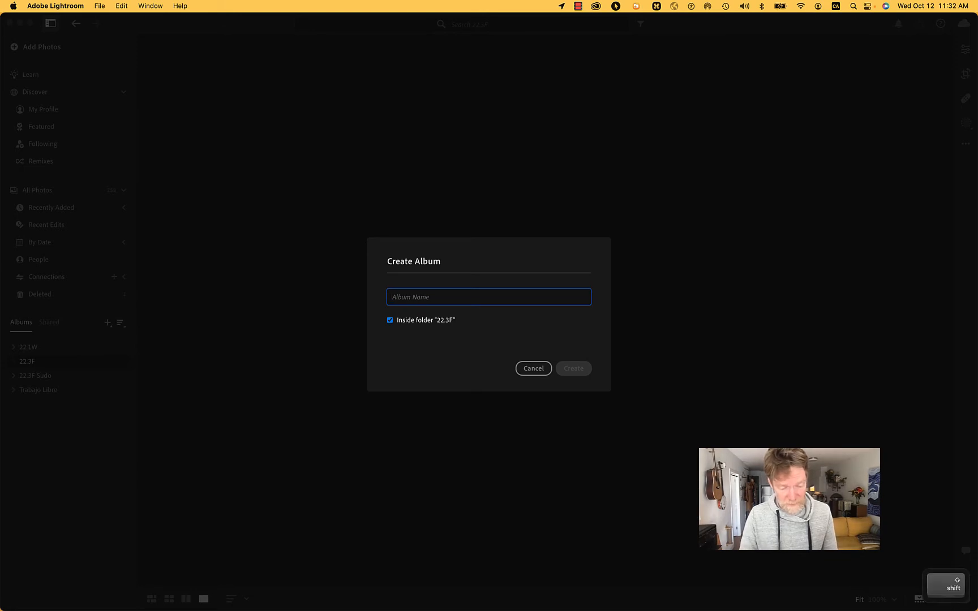
type("Ex6 Texture")
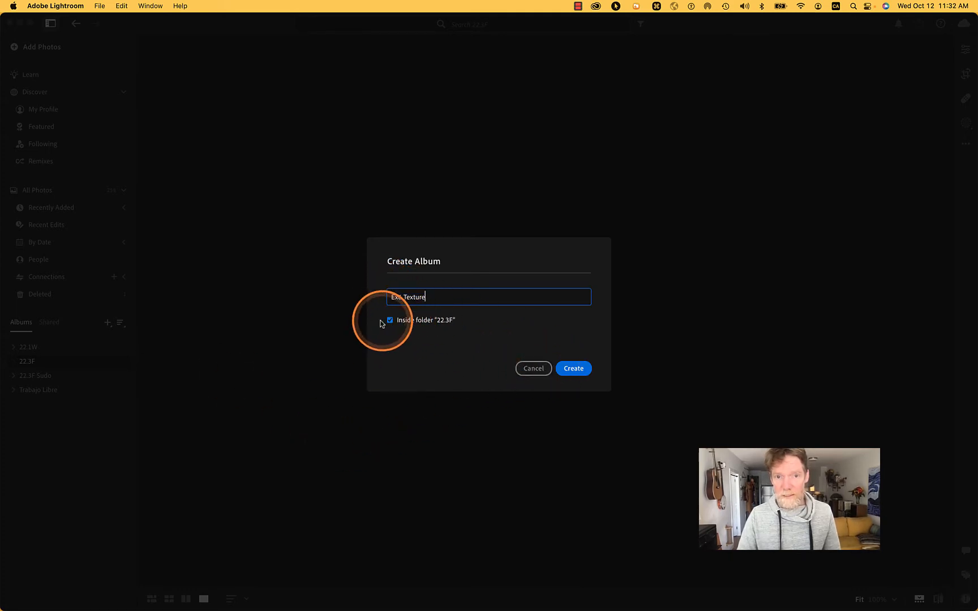
left_click(572, 369)
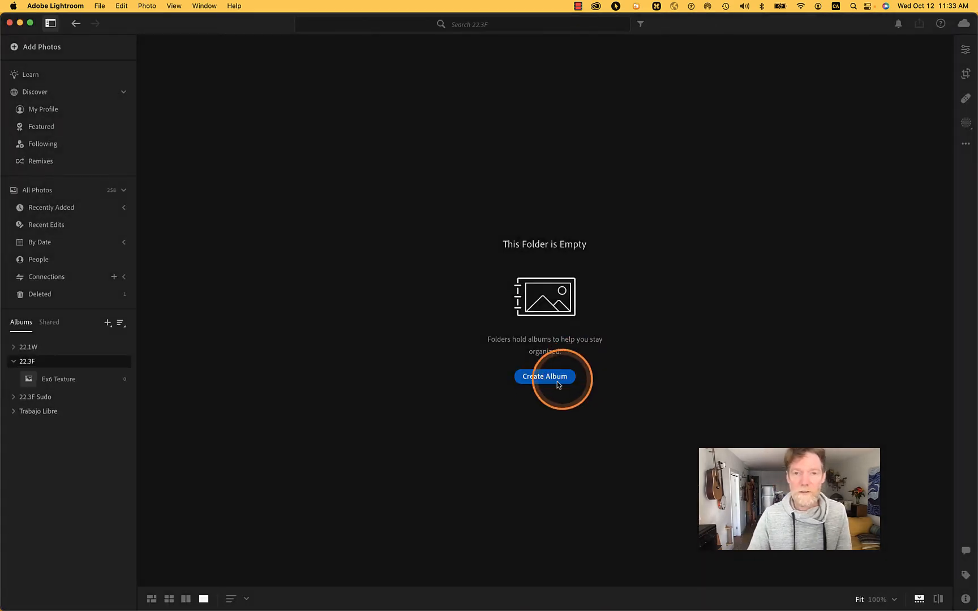
Check the 22.3F folder's option for creating another album without adding one, and view the folder and its Ex6 Texture album
left_click(546, 377)
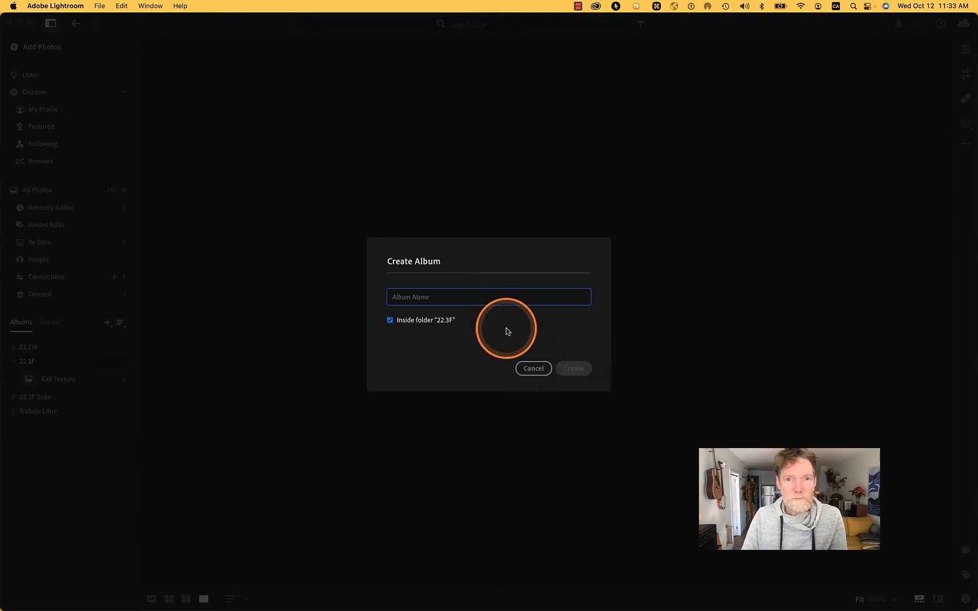
left_click(534, 373)
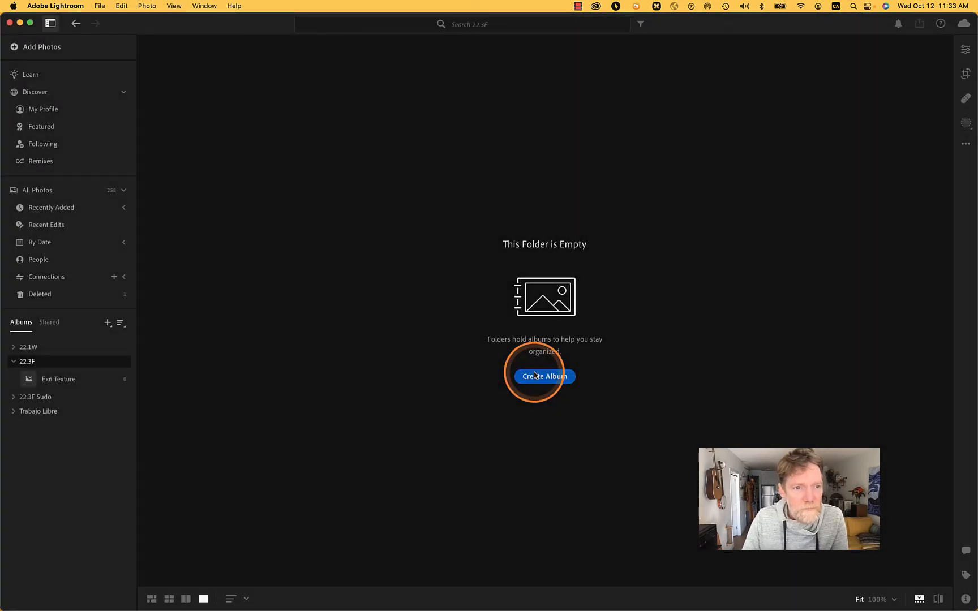
left_click(60, 379)
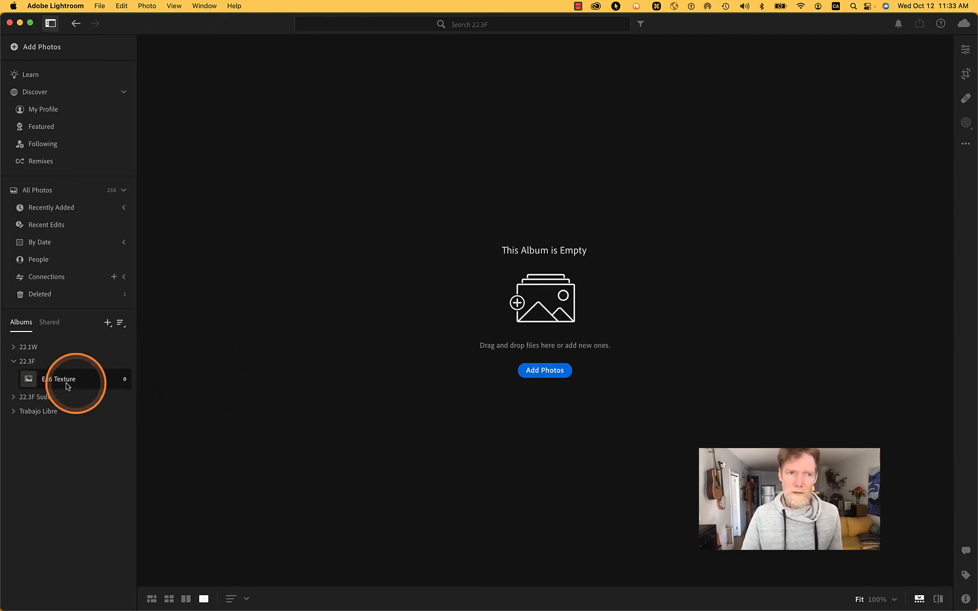
left_click(41, 365)
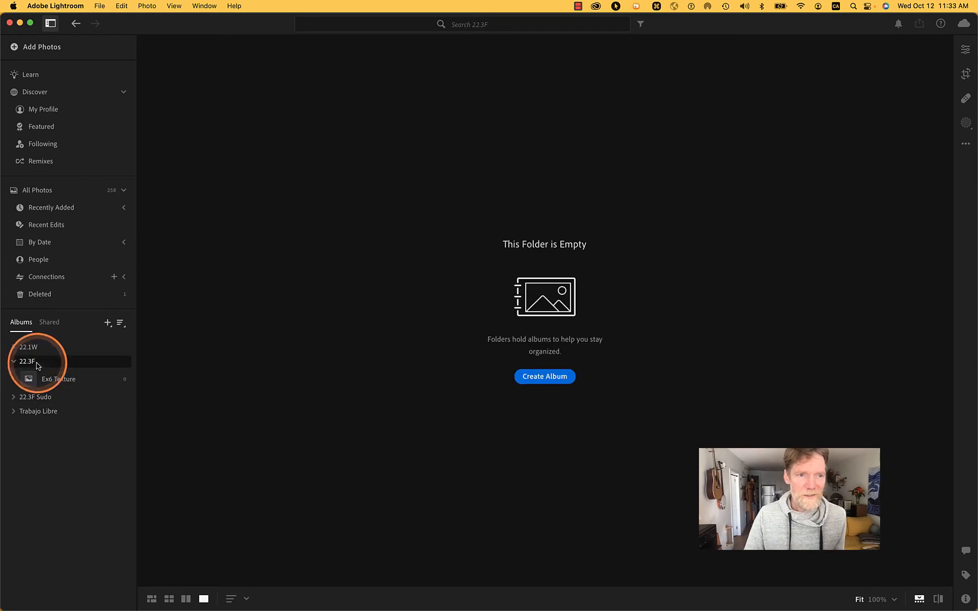
left_click(51, 381)
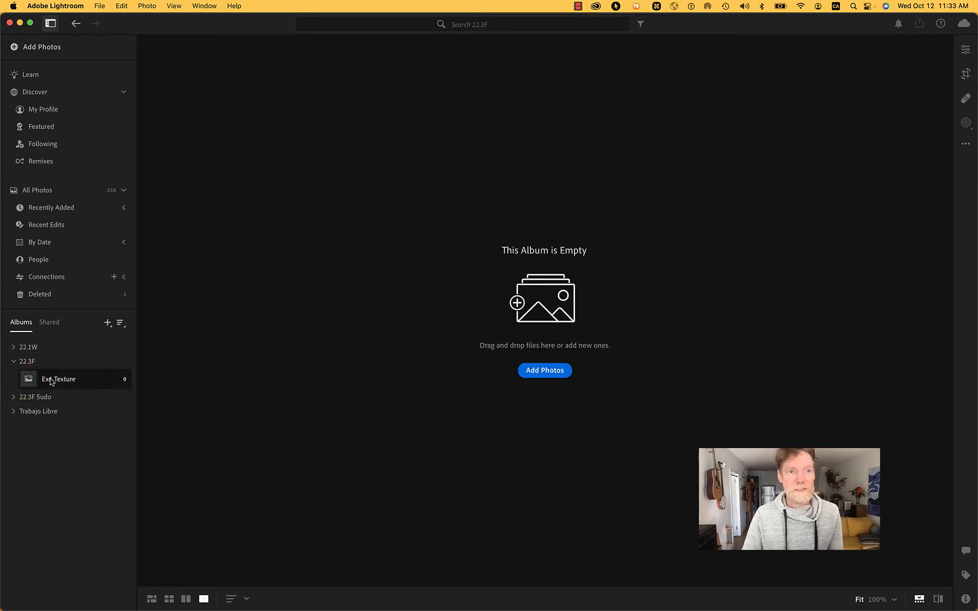
Show all photos and preview the typewriter close-up, the leaf on bark and the neighbouring tree bark photos
left_click(41, 191)
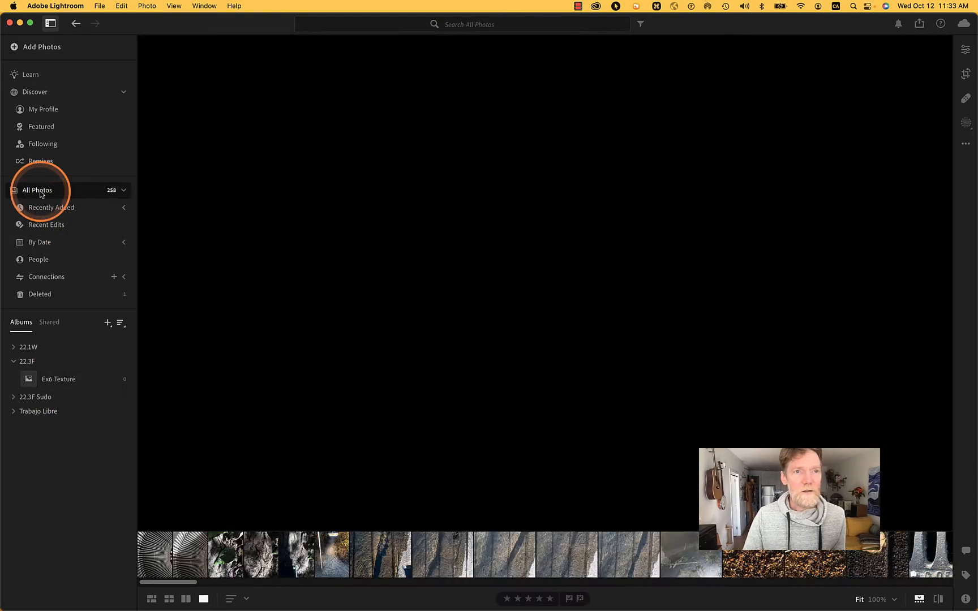
left_click(164, 556)
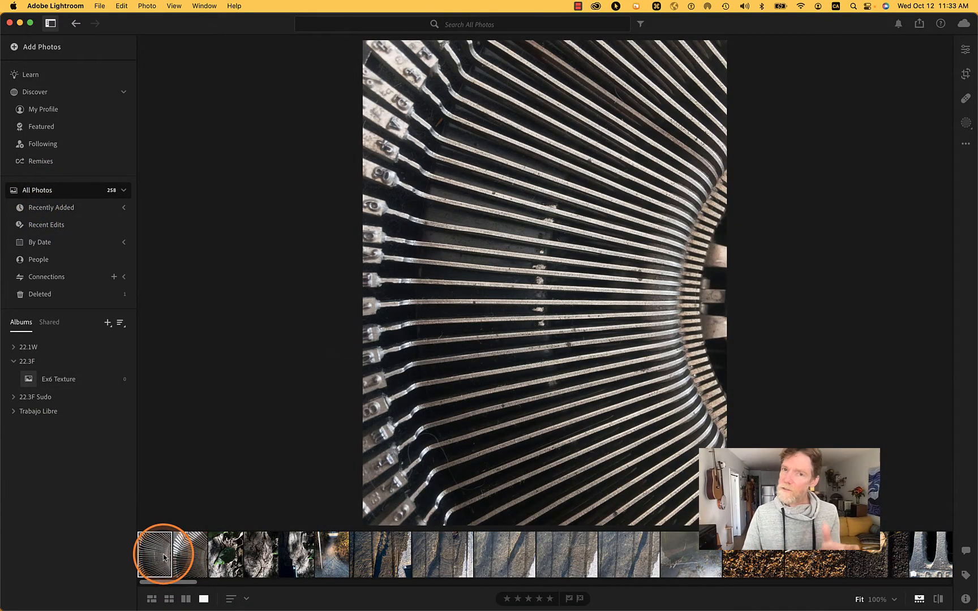
left_click(226, 554)
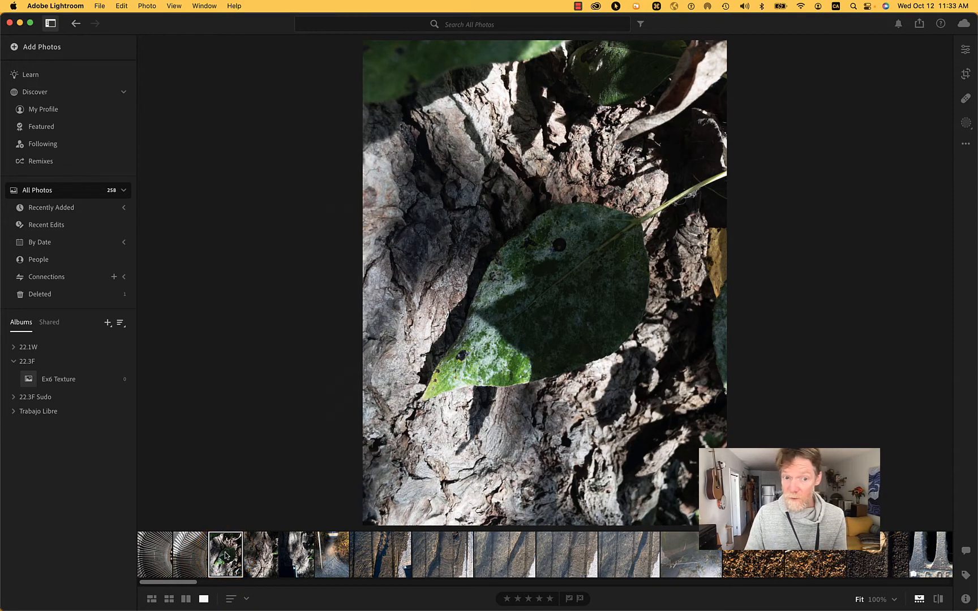
left_click(256, 565)
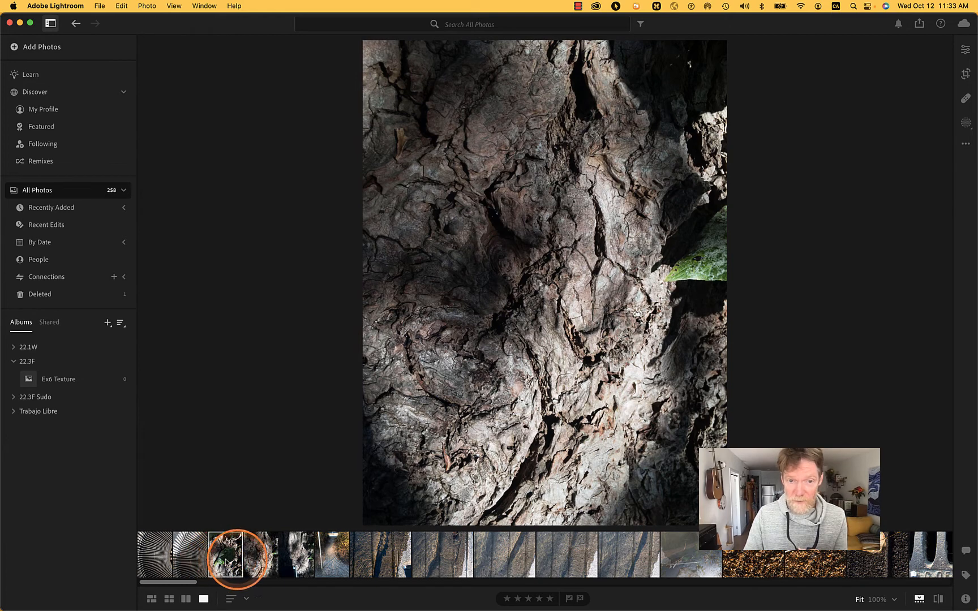
left_click(237, 551)
left_click(291, 555)
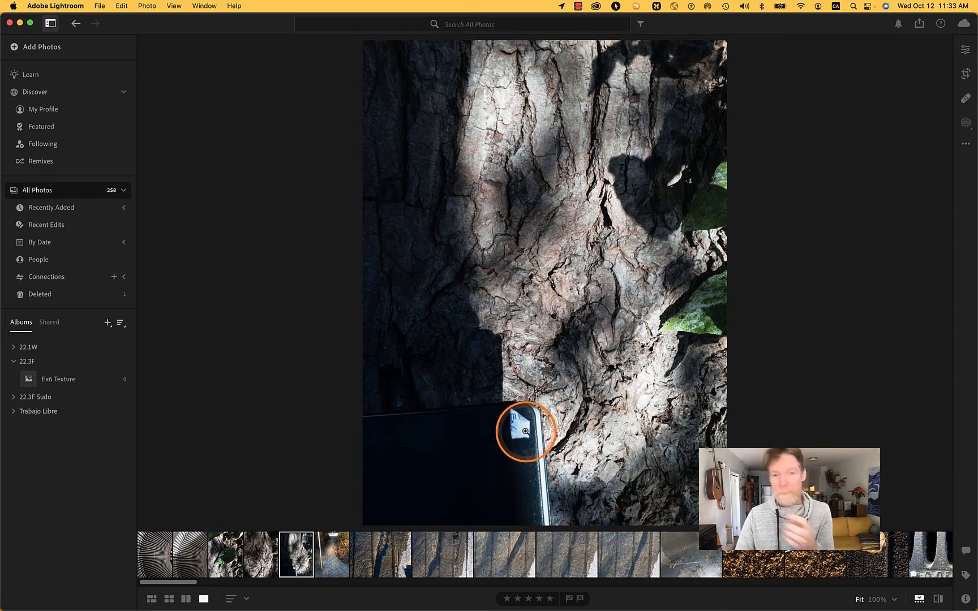
Select the run of photos from the bark close-up to the last wooden plank shot and deselect the plank photos
left_click(257, 552)
left_click(298, 555, "shift")
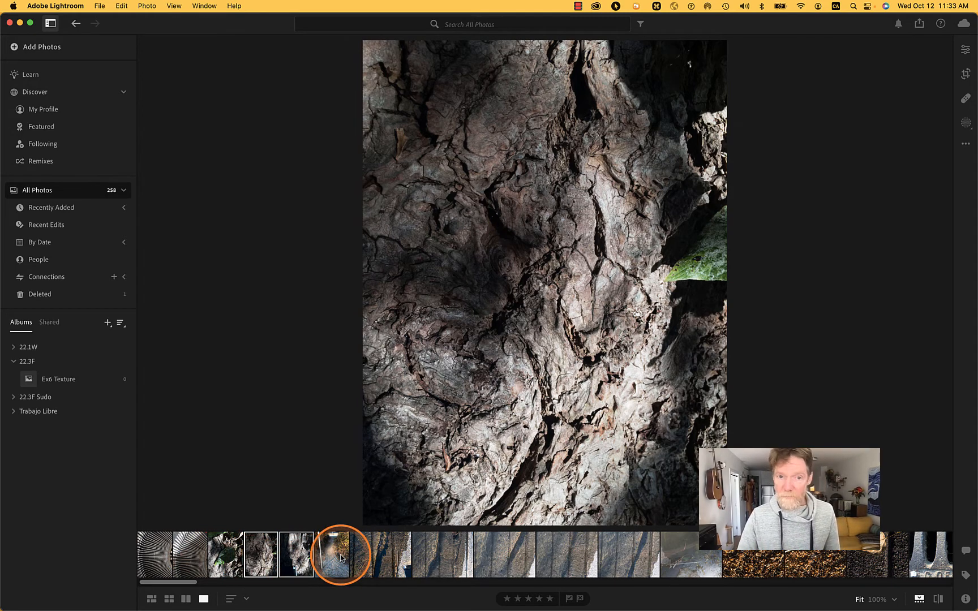
left_click(370, 558, "shift")
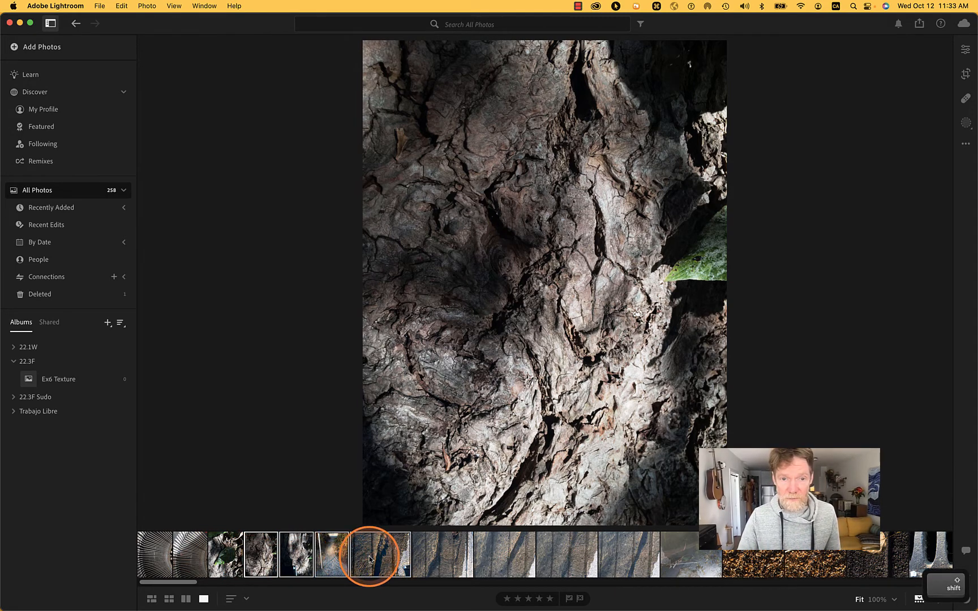
left_click(616, 546, "shift")
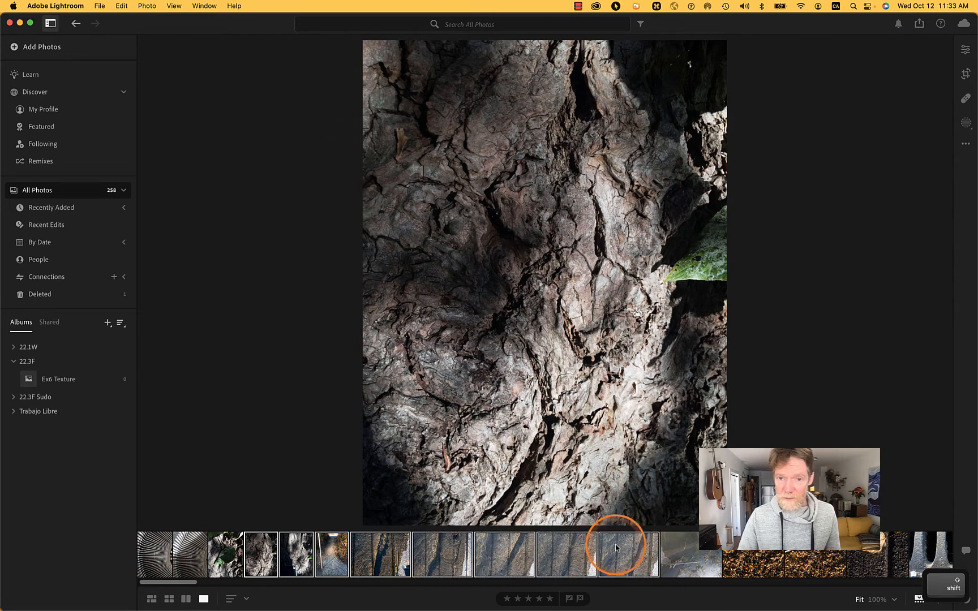
left_click(374, 560, "super")
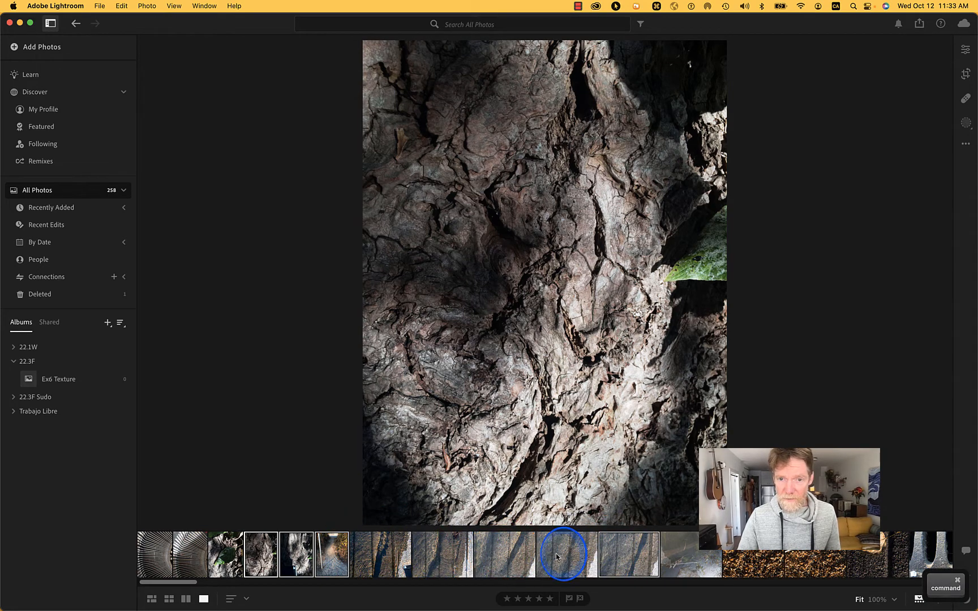
left_click(620, 554, "super")
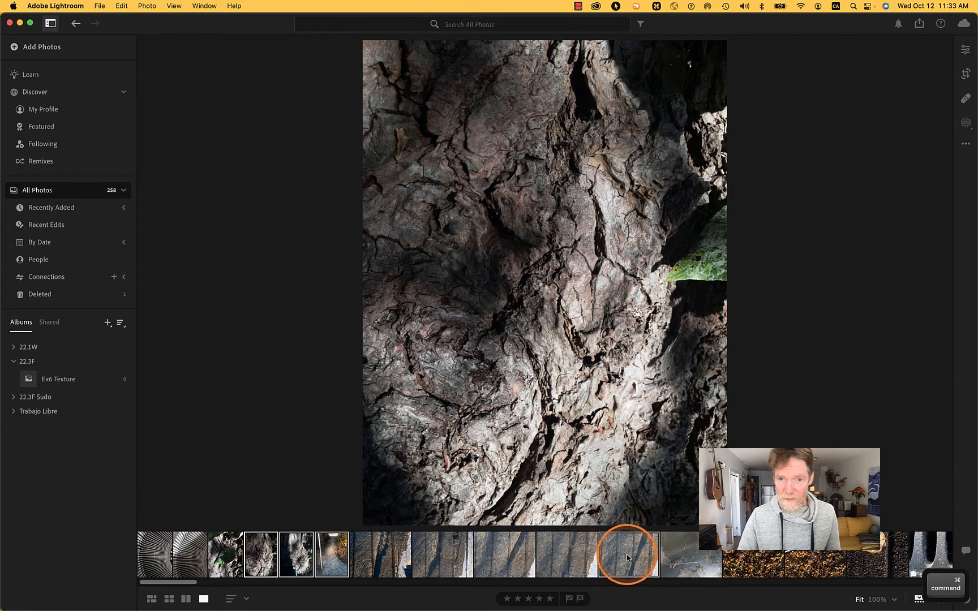
Select the first typewriter photo together with the three tree bark photos and the orange ground-cover photos in the filmstrip
left_click(159, 557)
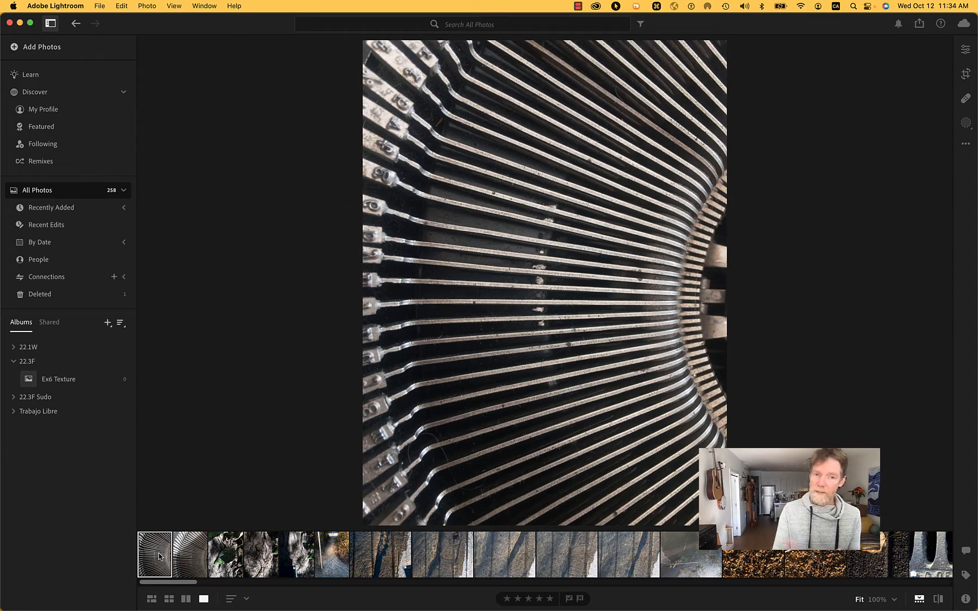
left_click(221, 554, "super")
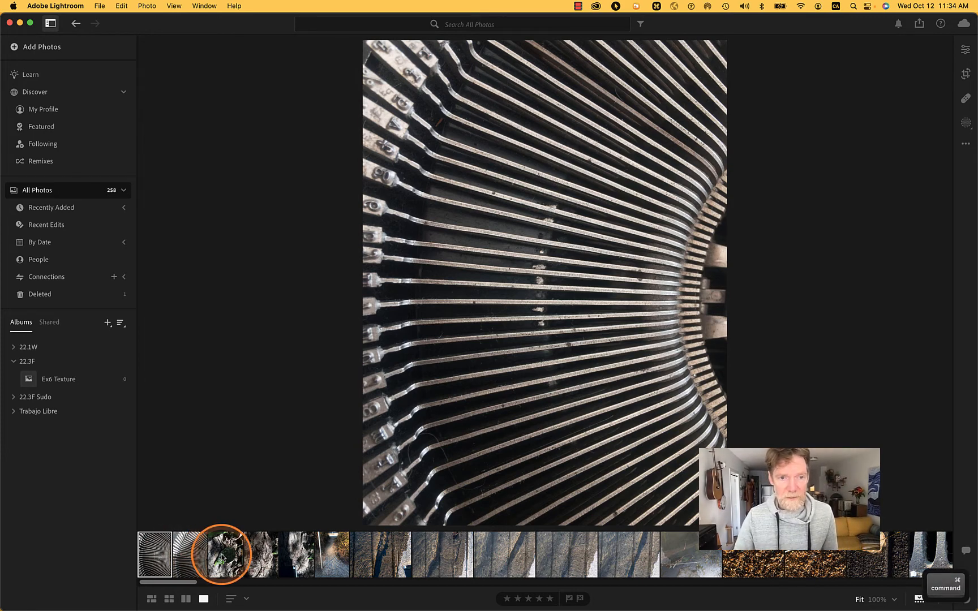
left_click(255, 553, "super")
left_click(306, 553, "super")
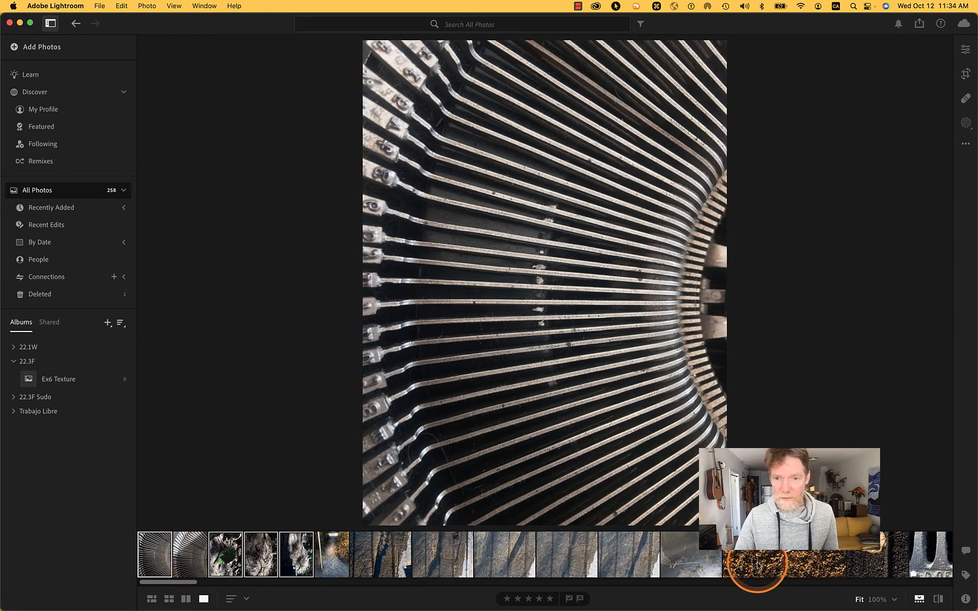
left_click(758, 565, "super")
Add the dark soil, metal grate, red plank and grey concrete photos to the filmstrip selection
scroll(948, 555, "right", 4)
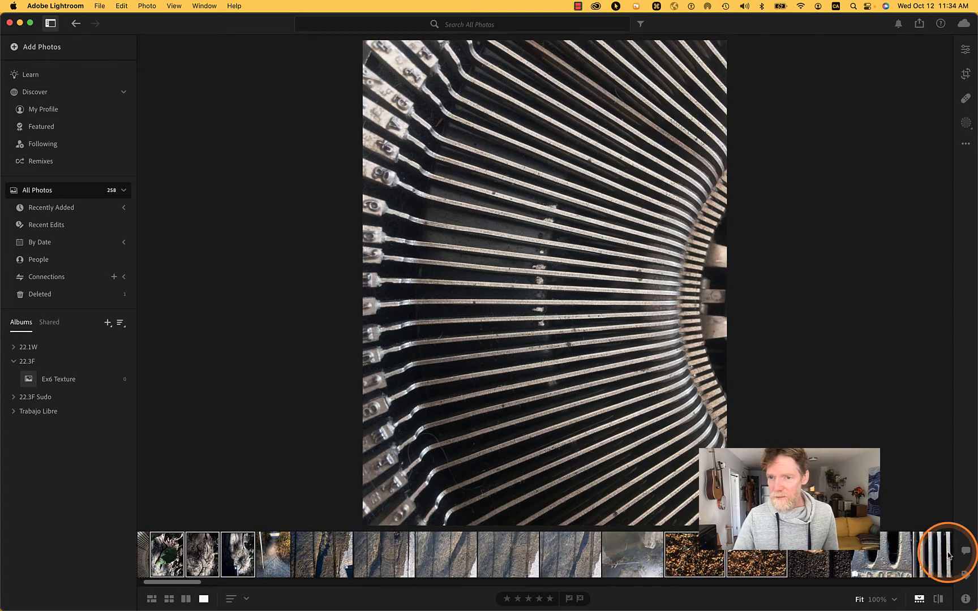
scroll(948, 555, "right", 1)
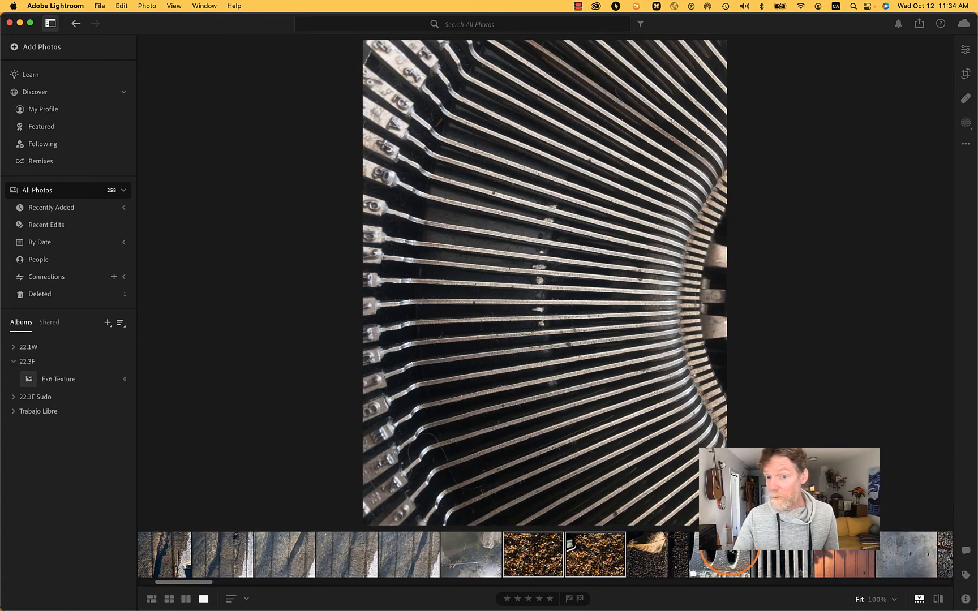
left_click(720, 552, "super")
left_click(637, 558, "super")
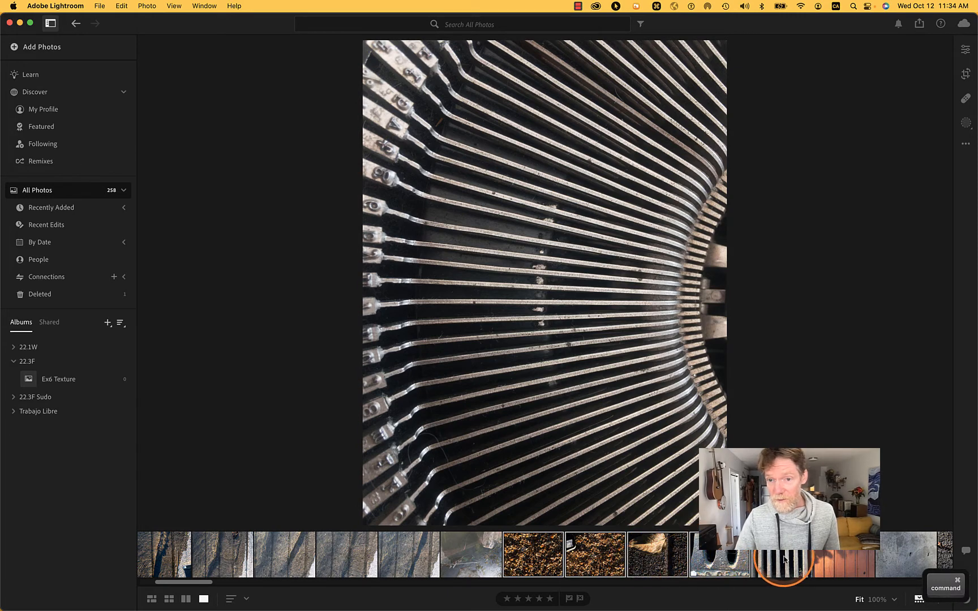
left_click(917, 555, "super")
Add the two dark asphalt photos and the two grey-and-red surface photos to the filmstrip selection
scroll(917, 555, "right", 9)
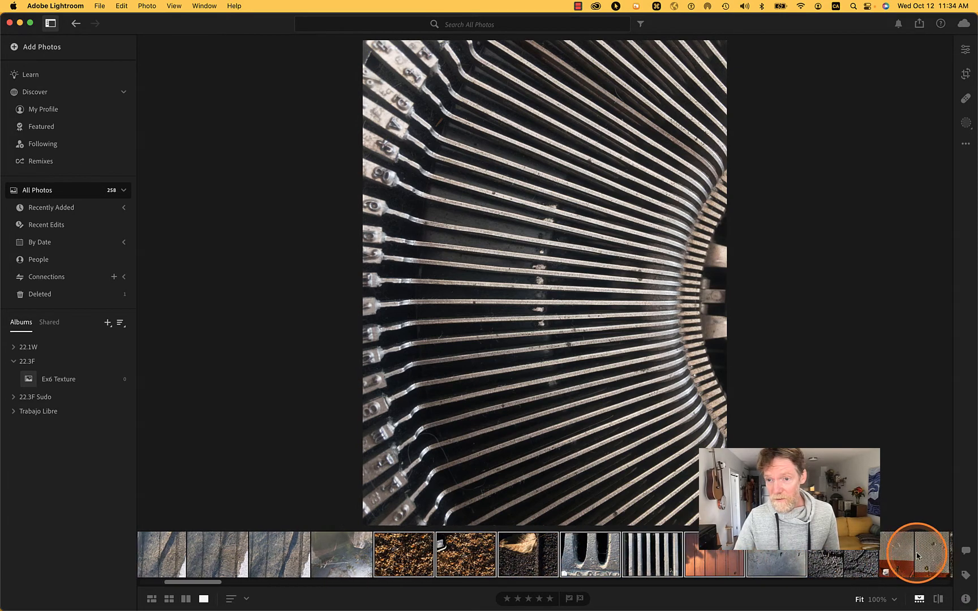
left_click(440, 552, "super")
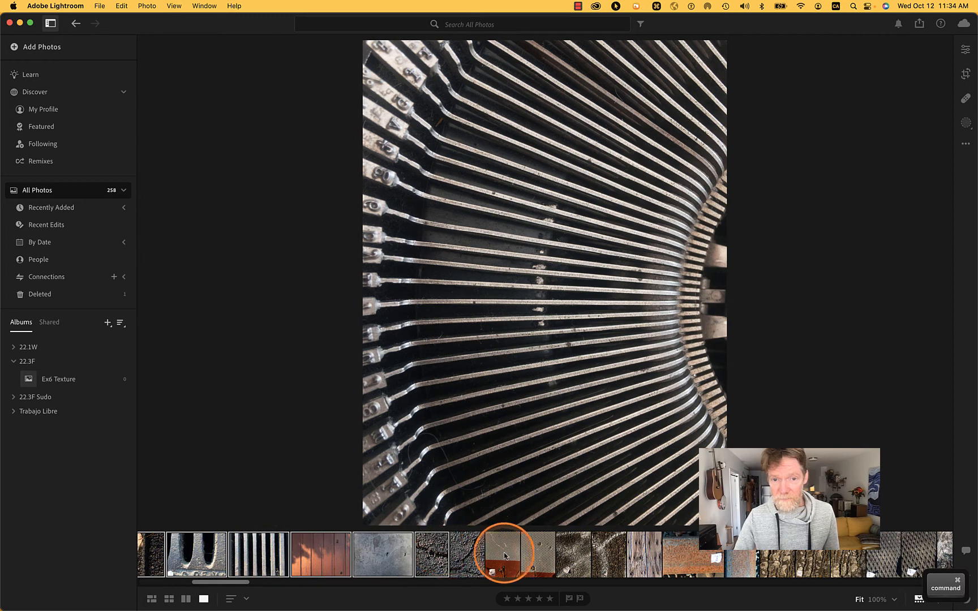
left_click(473, 554, "super")
left_click(498, 554, "super")
left_click(533, 555, "super")
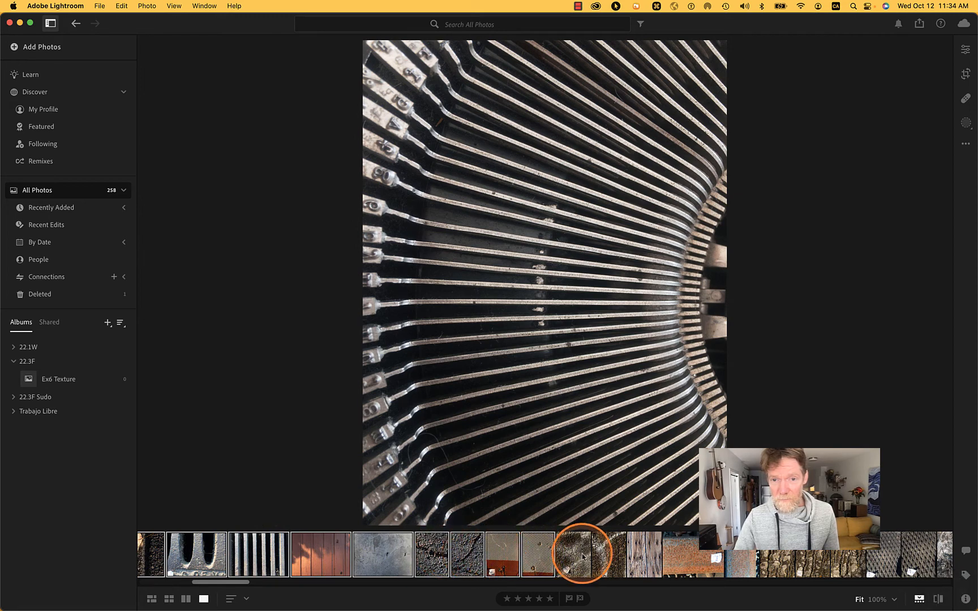
Add the rough brown texture, wood grain, rusty metal, tree bark and metal mesh photos to the filmstrip selection
left_click(580, 555, "super")
left_click(598, 554, "super")
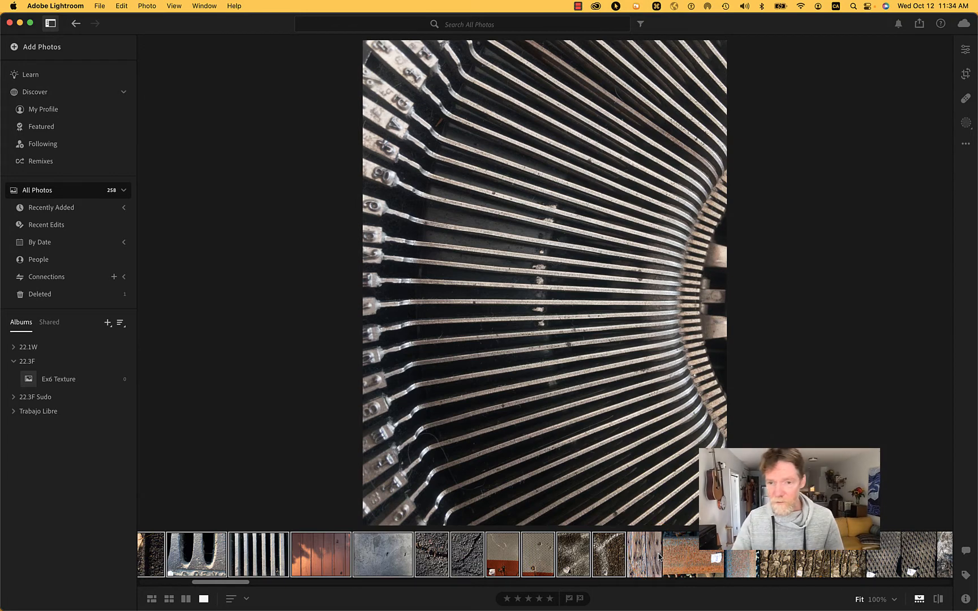
left_click(651, 557, "super")
left_click(714, 557, "super")
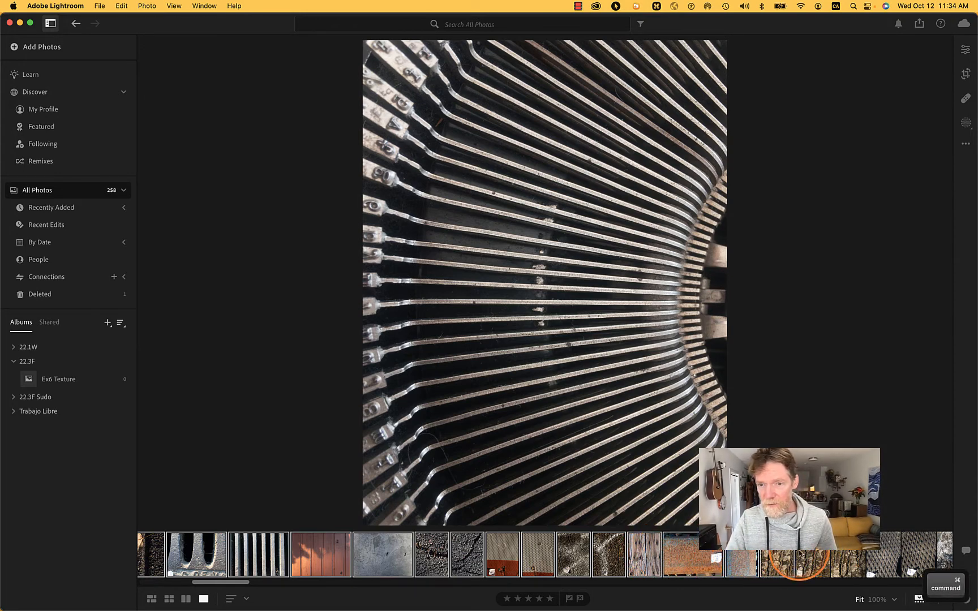
left_click(872, 554, "super")
left_click(912, 554, "super")
scroll(912, 555, "right", 8)
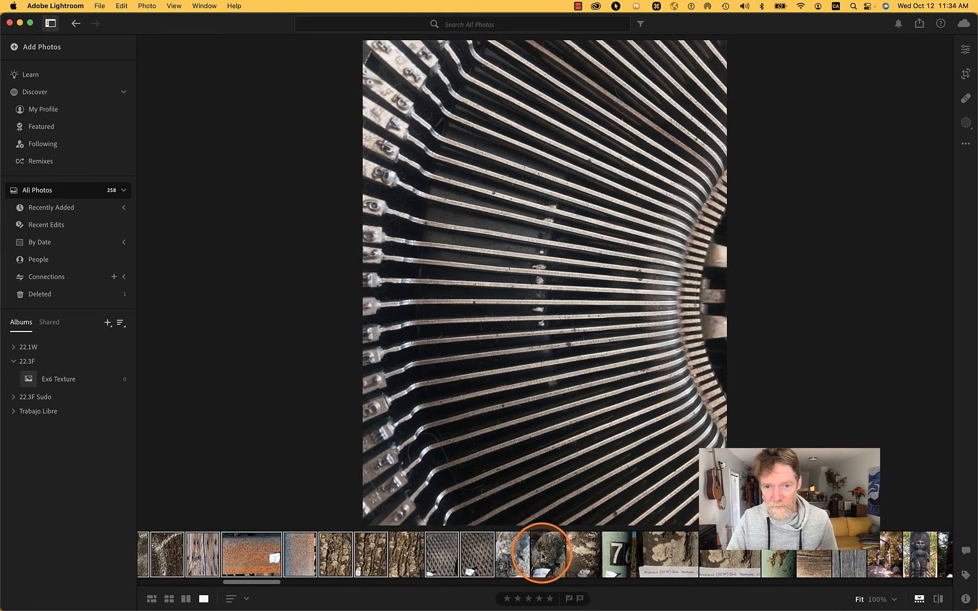
Select the run of photos from the white-patched bark with the Ex6 paper note back to the first deep-ridged tree bark shot
left_click(588, 557)
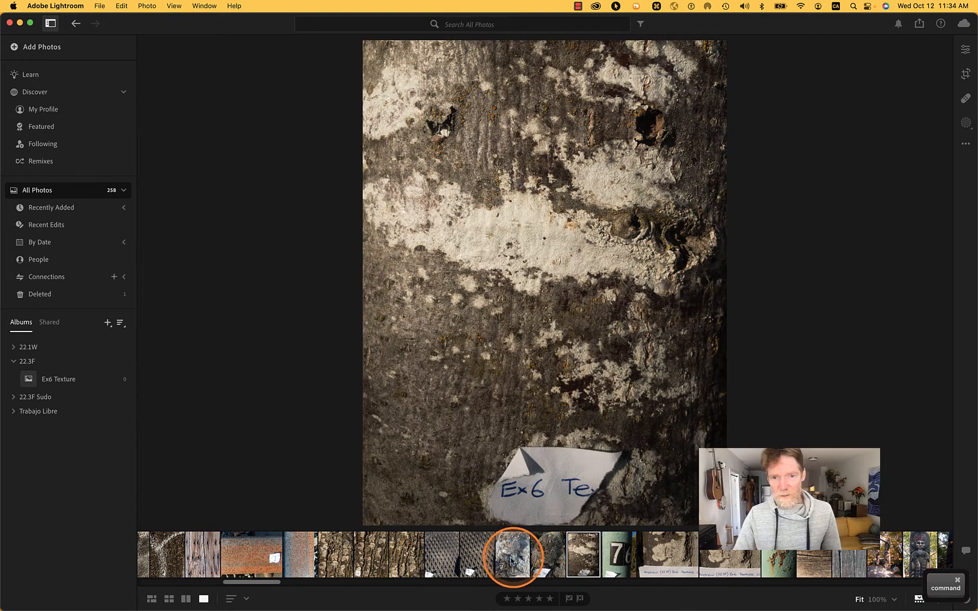
scroll(392, 577, "left", 1)
scroll(392, 576, "left", 2)
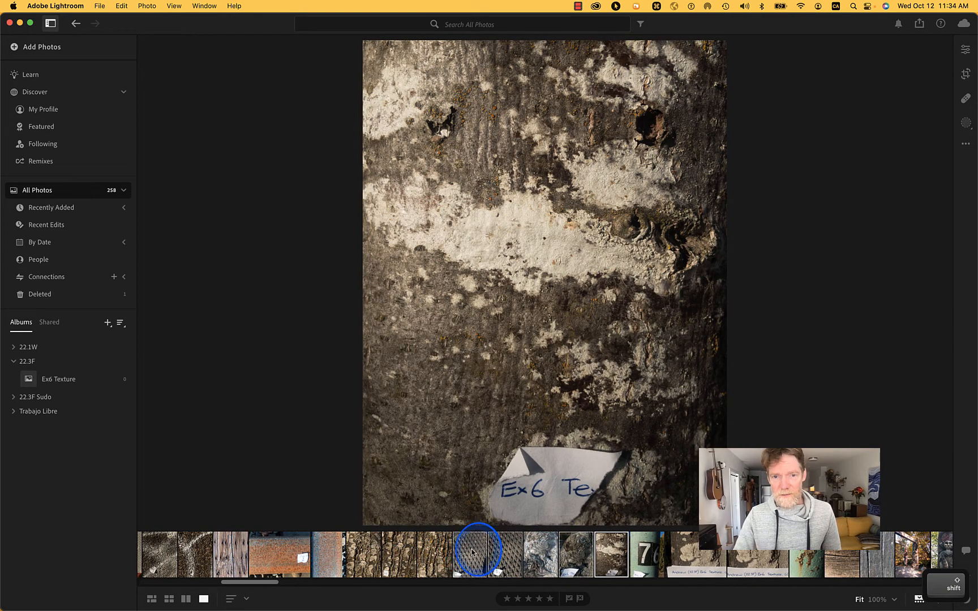
left_click(461, 558, "shift")
left_click(367, 557, "shift")
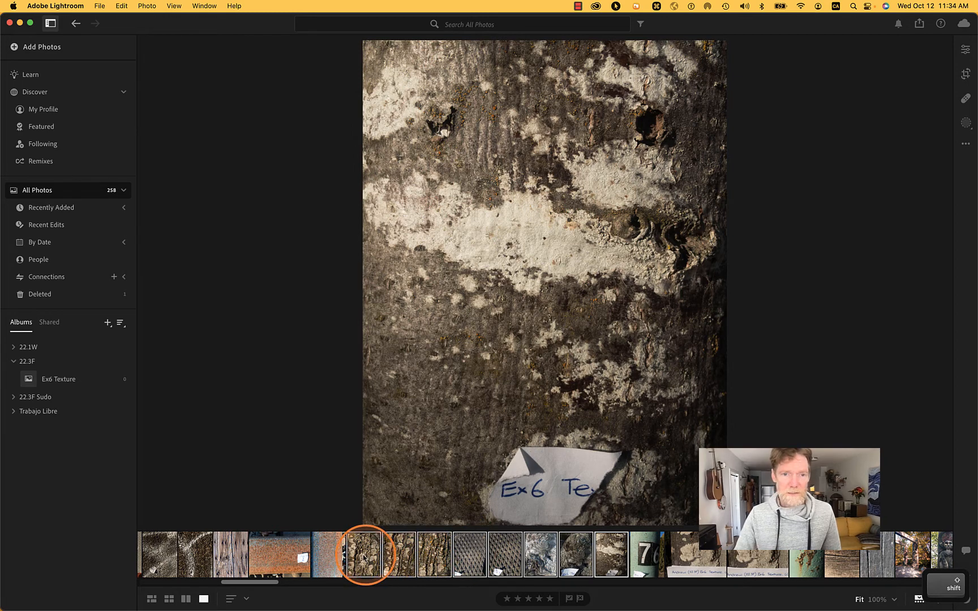
Add the two rusty metal photos, the number 7 post, the rusted green surface and the two weathered wood photos to the selection
left_click(297, 551, "super")
left_click(228, 559, "super")
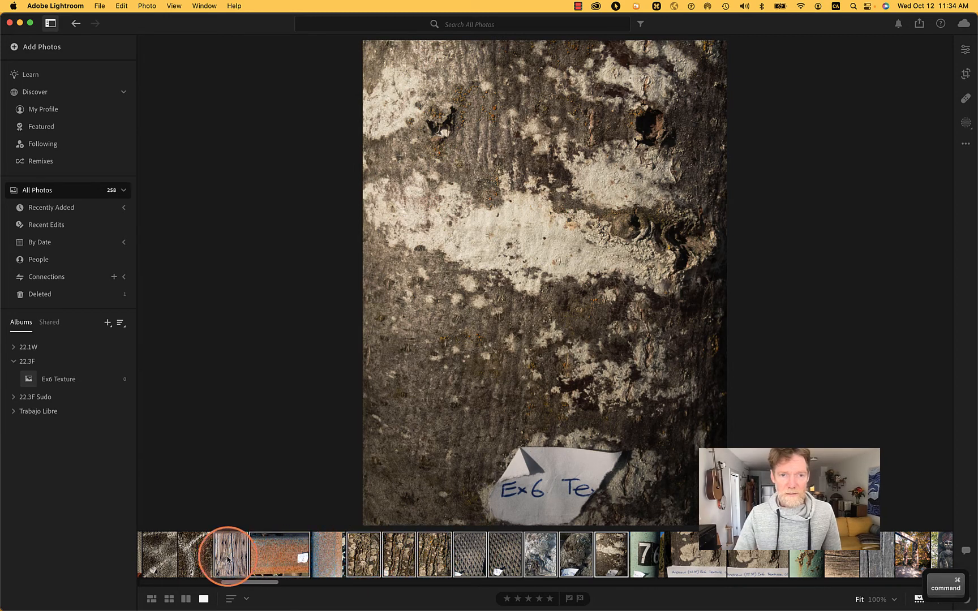
left_click(231, 557, "super")
left_click(323, 557, "super")
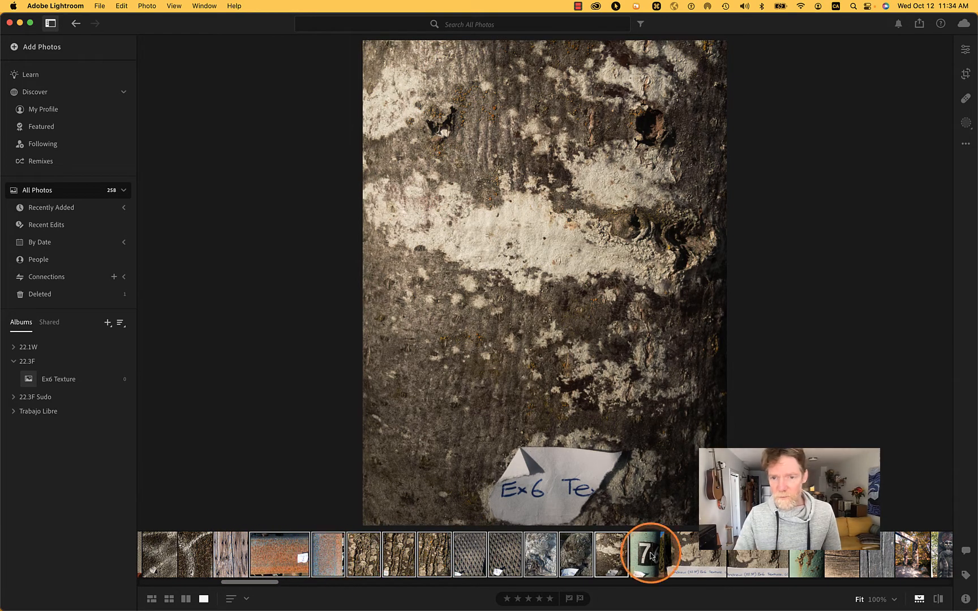
left_click(650, 555, "super")
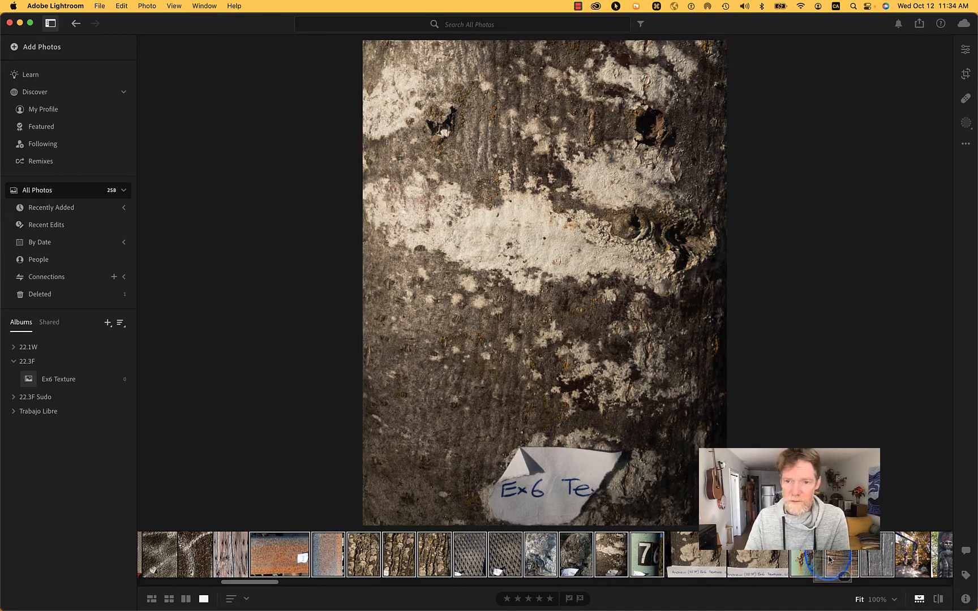
Add the selected texture photos to the Ex6 Texture album and open that album
left_click_drag(829, 560, 154, 407)
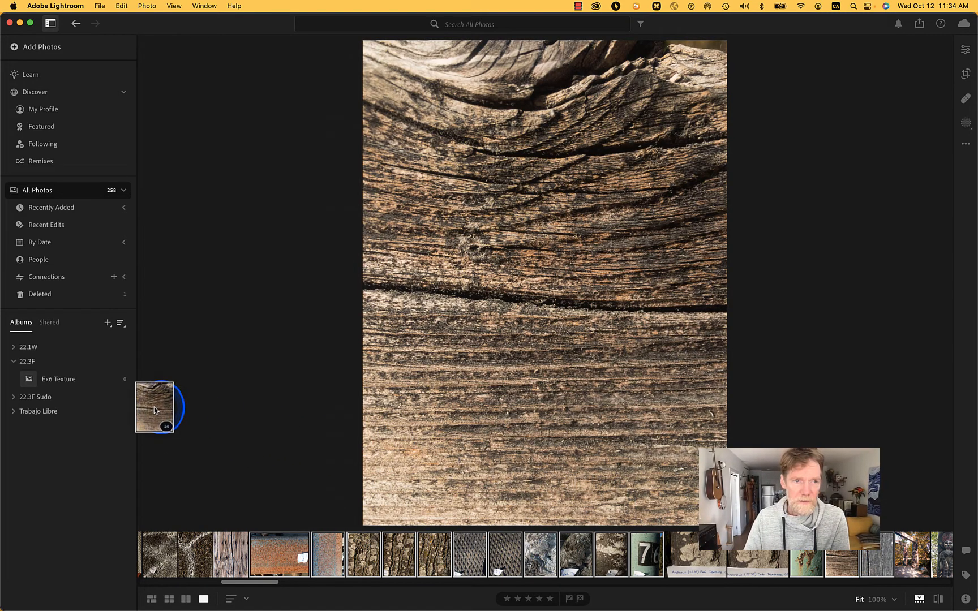
left_click_drag(83, 383, 84, 384)
left_click(83, 384)
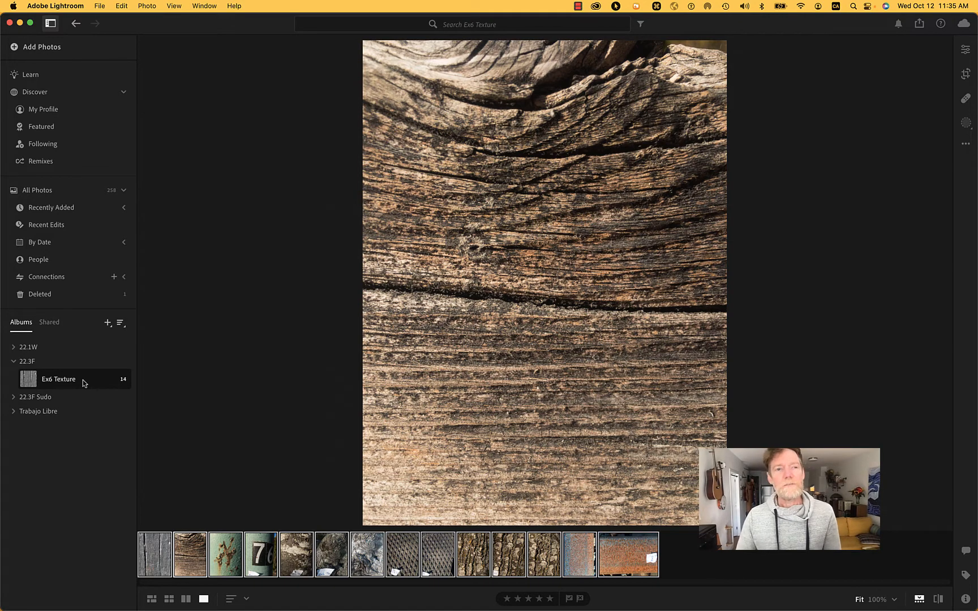
Return to All Photos, add the first typewriter photo to the Ex6 Texture album and reopen the album
left_click(45, 191)
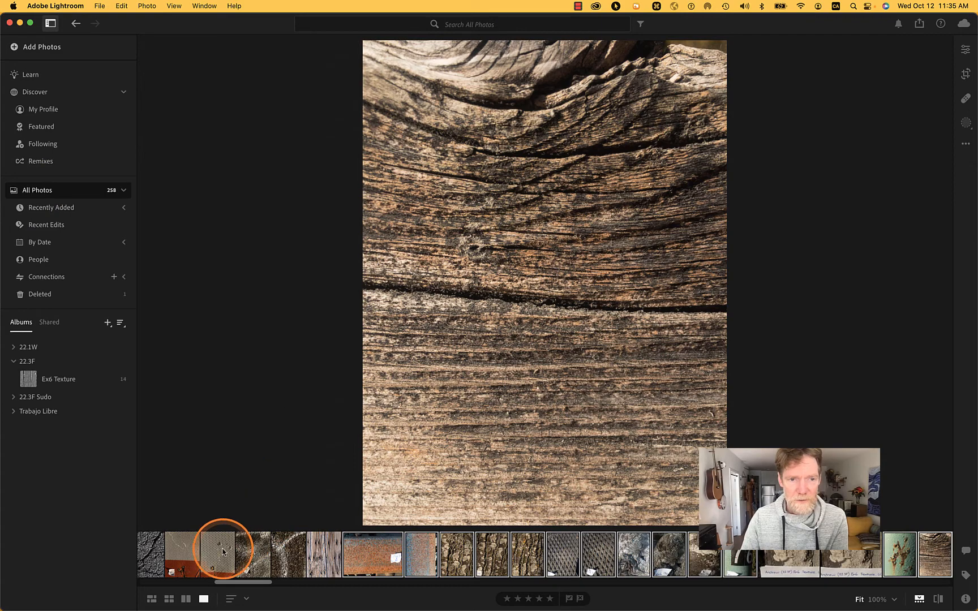
scroll(219, 546, "left", 10)
left_click_drag(151, 552, 59, 378)
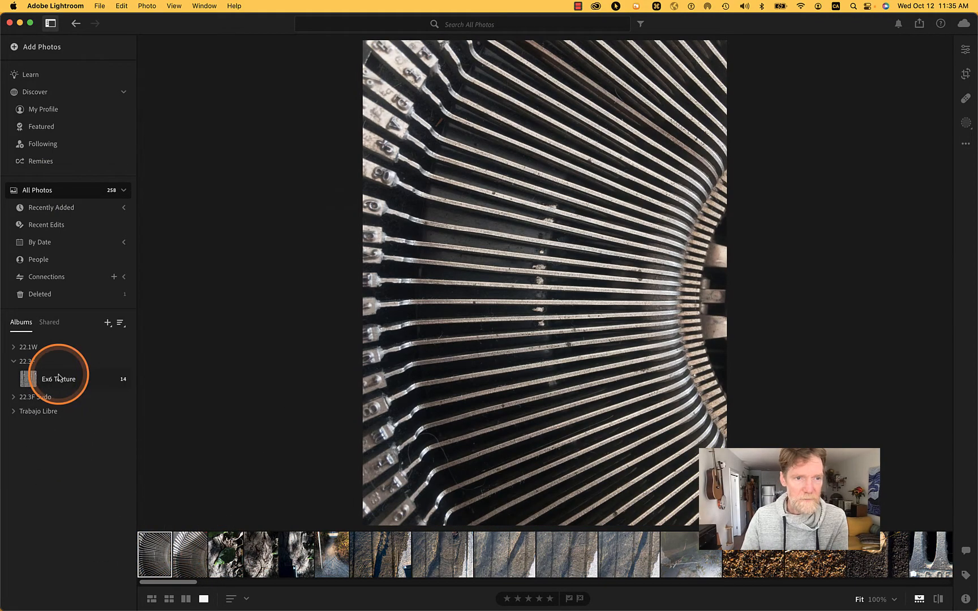
left_click(60, 378)
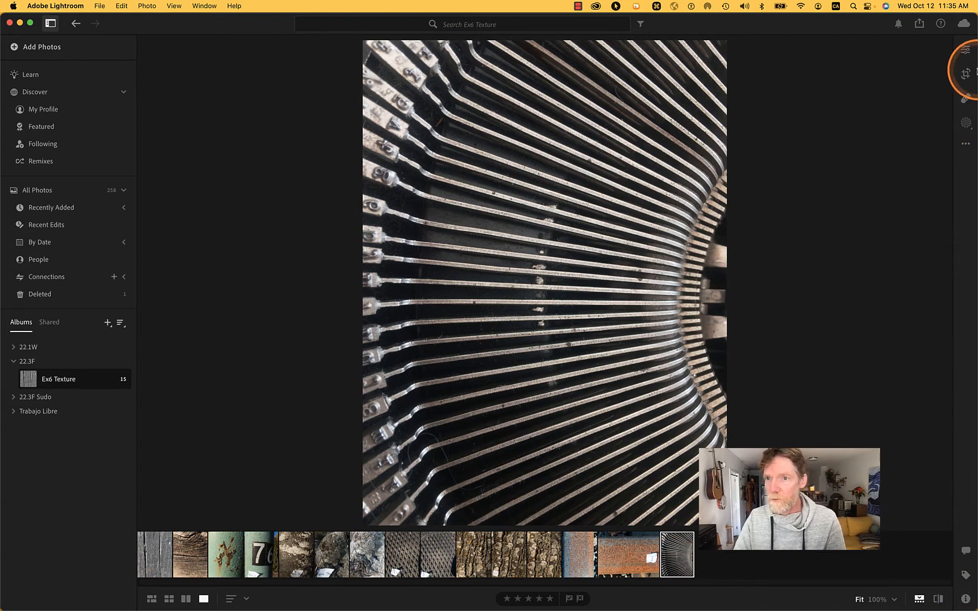
Show the editing controls for the typewriter photo, hiding them once and bringing them back
left_click(967, 50)
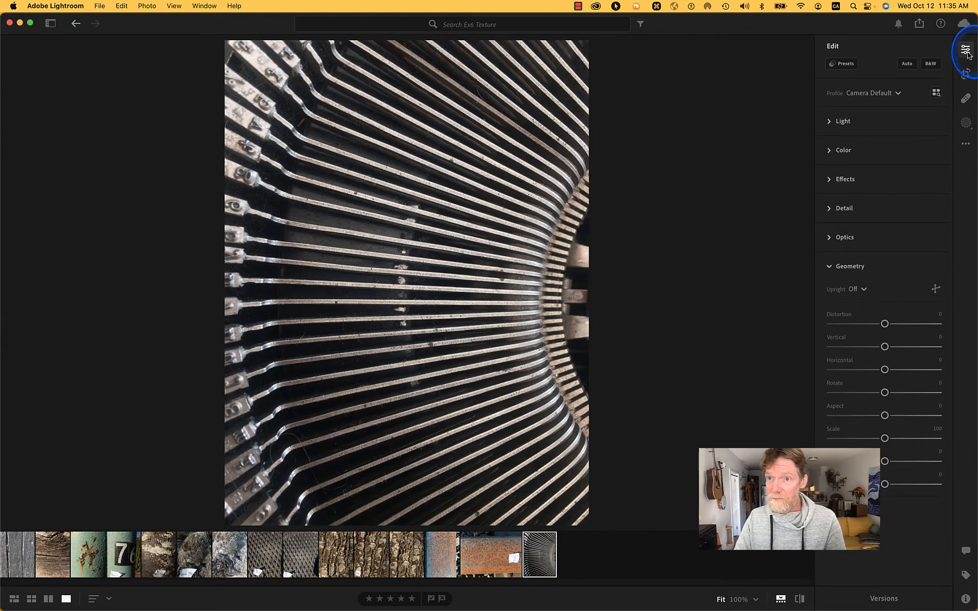
left_click(967, 51)
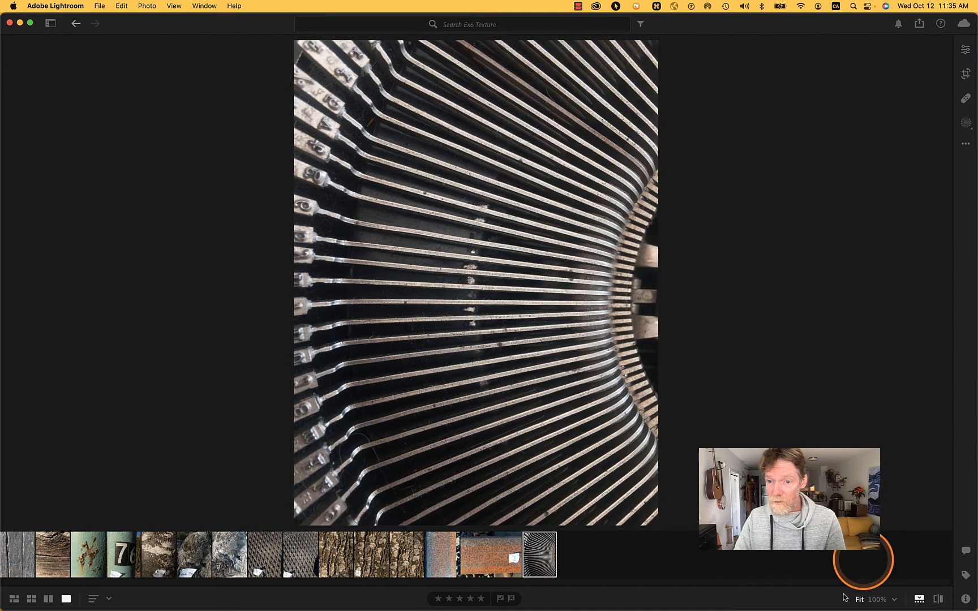
left_click(967, 51)
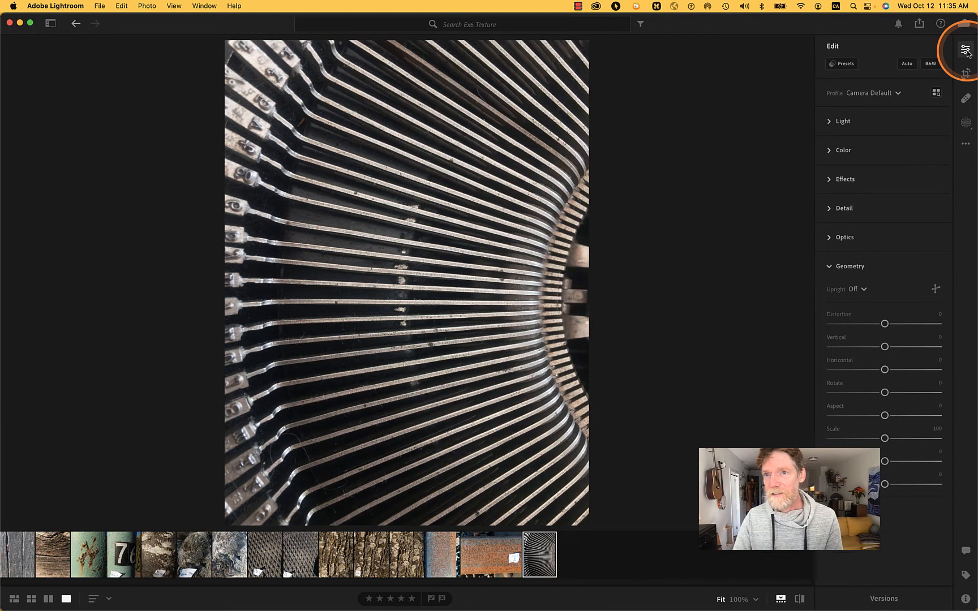
Toggle the Auto adjustment on and off twice to compare the typewriter photo with and without it
left_click(907, 64)
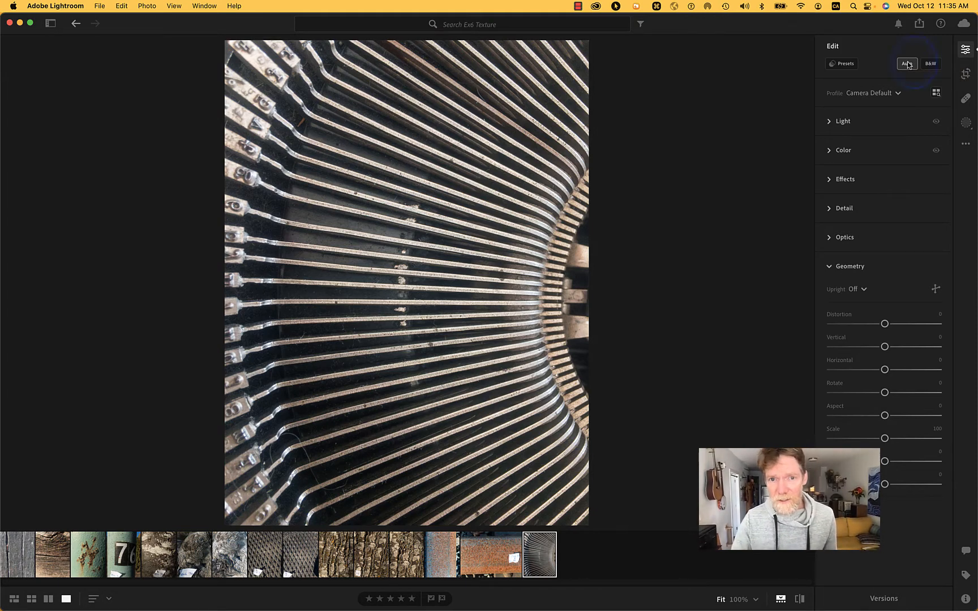
left_click(907, 63)
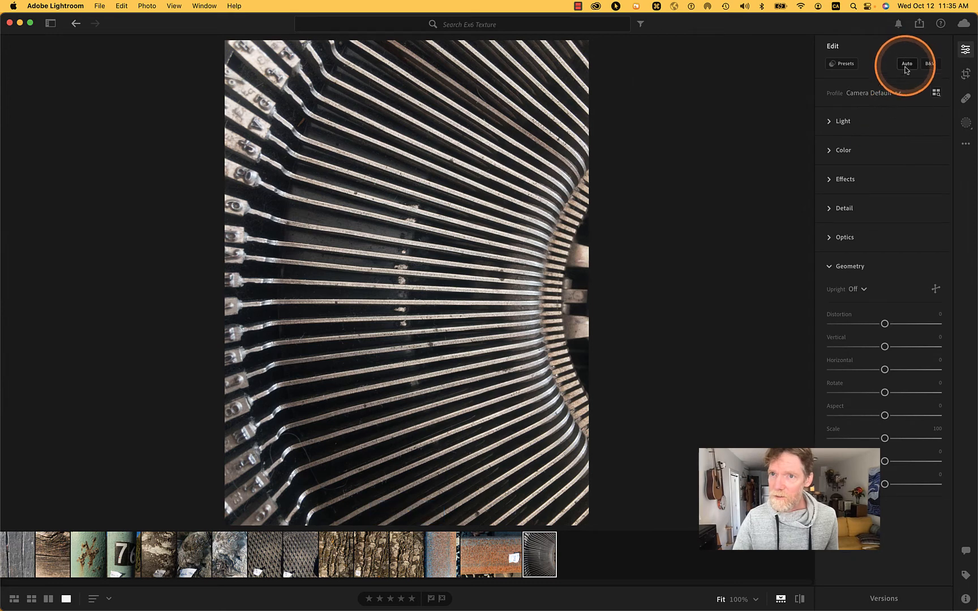
left_click(907, 65)
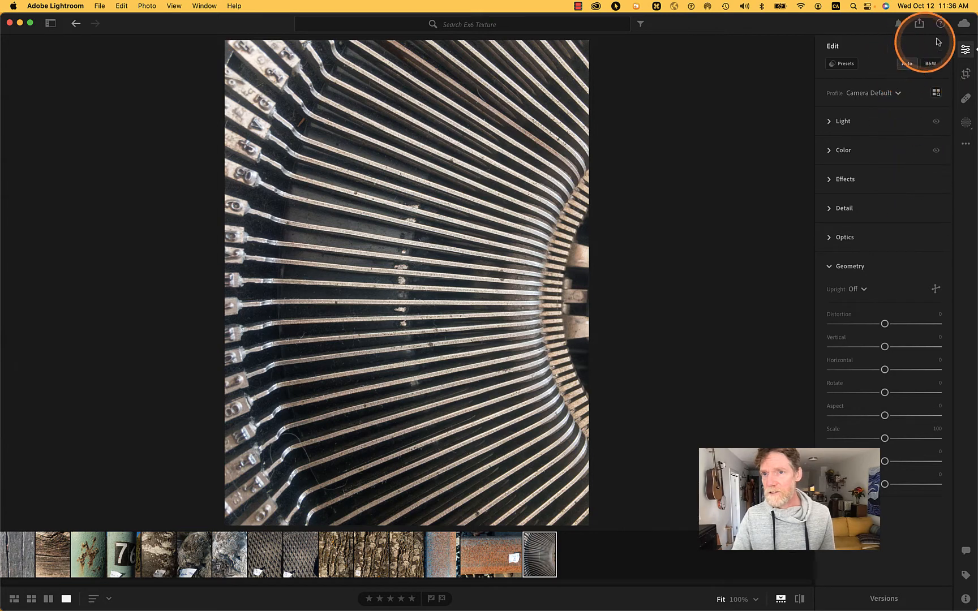
left_click(907, 64)
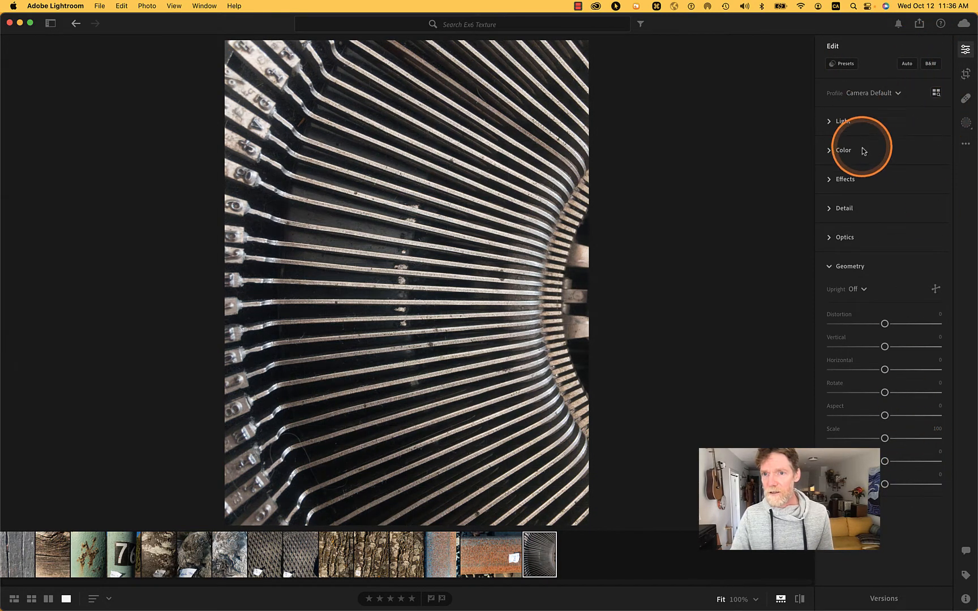
Open the recommended presets, preview several on the typewriter photo and apply the neutral dark preset in the last row
left_click(848, 64)
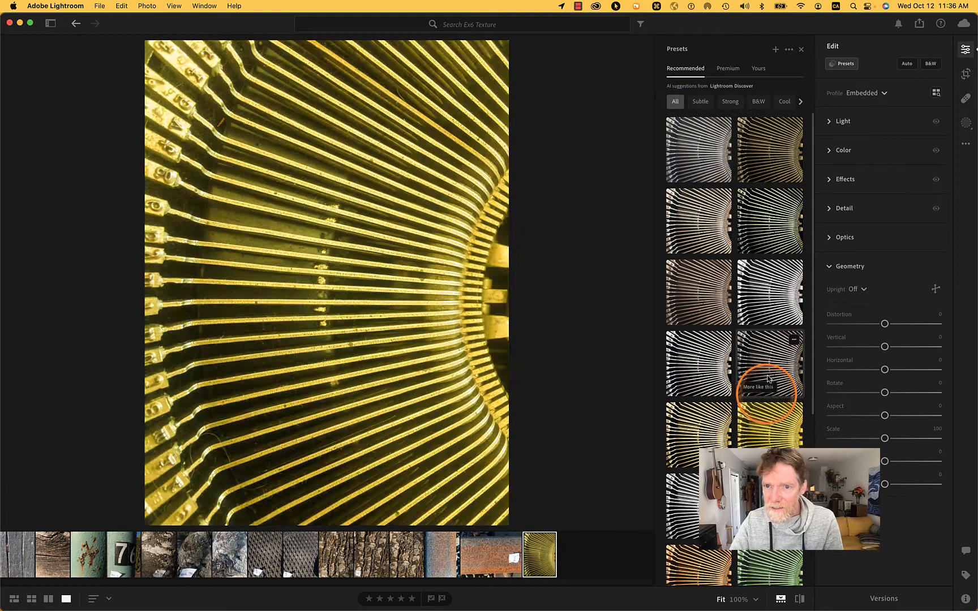
left_click(771, 365)
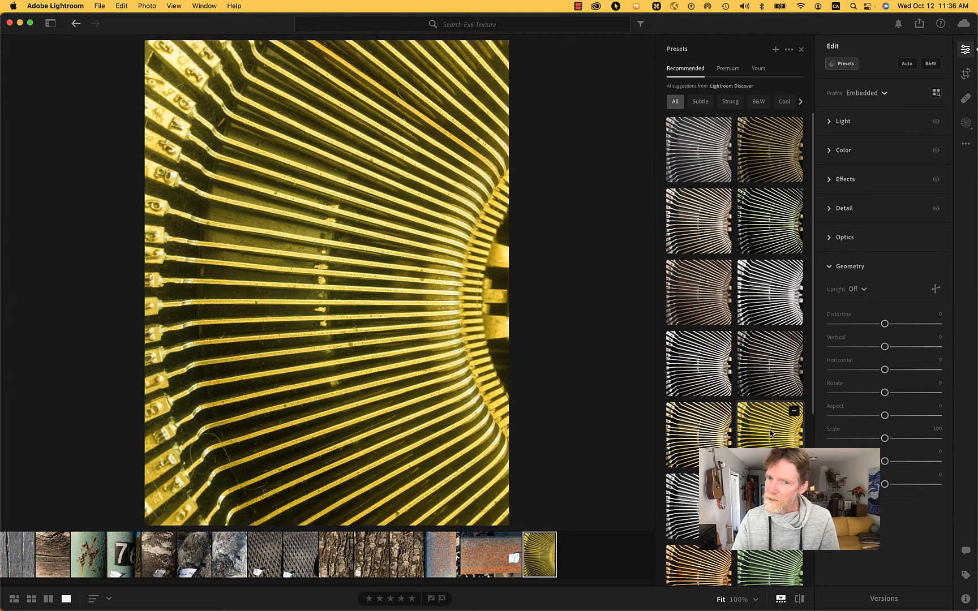
scroll(770, 434, "down", 5)
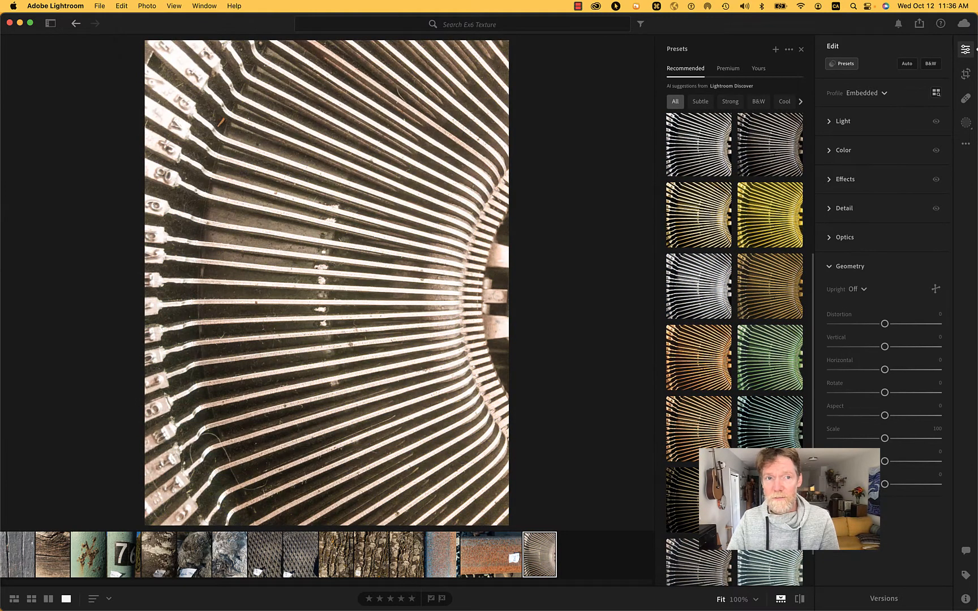
left_click(773, 411)
scroll(772, 412, "down", 2)
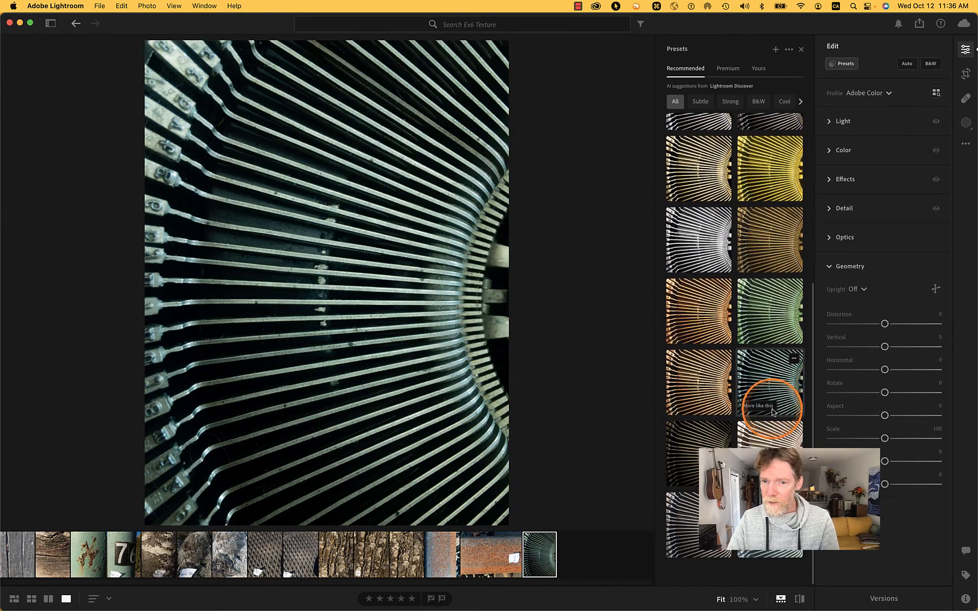
left_click(692, 527)
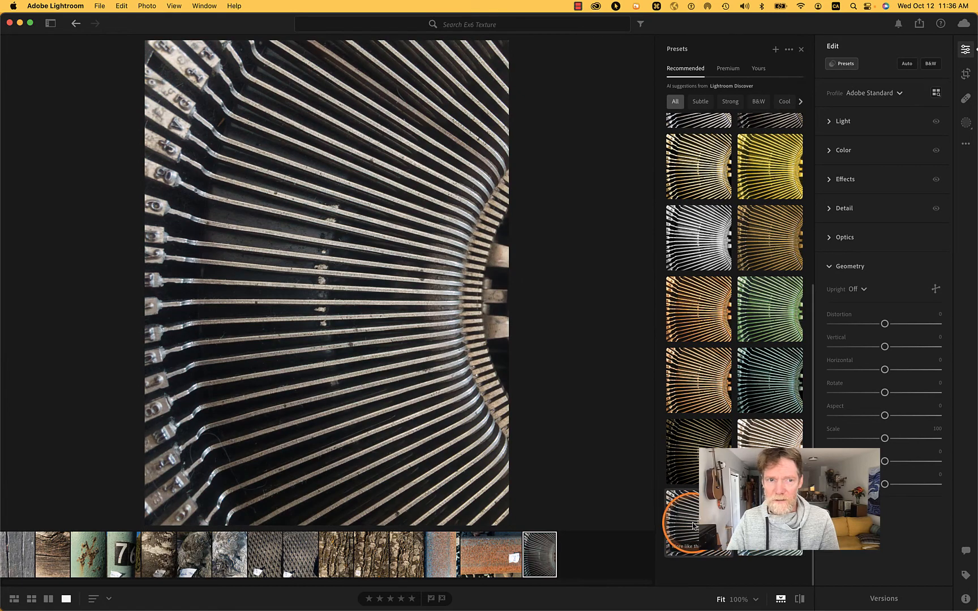
left_click(692, 526)
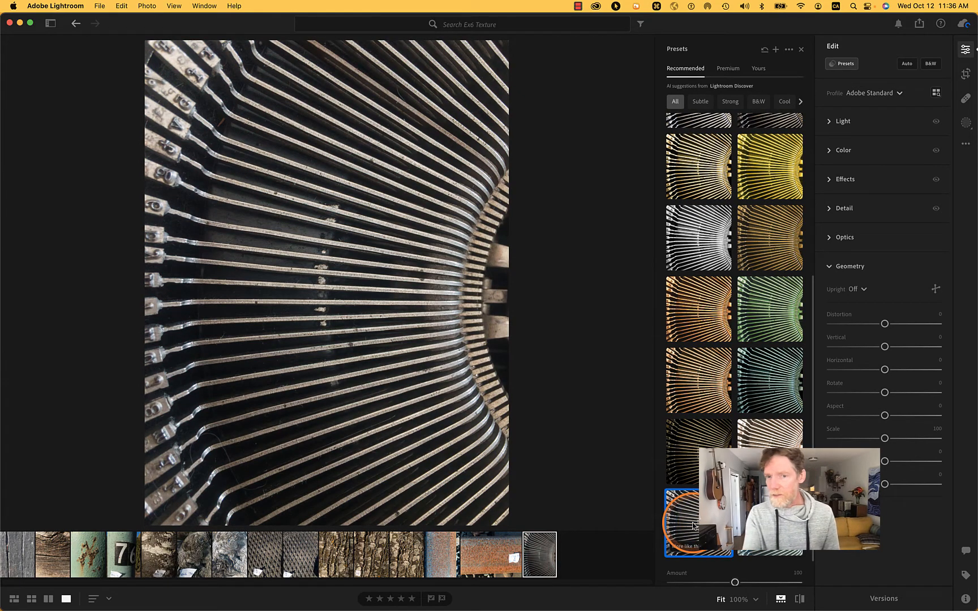
Expand the Light and Color adjustments, try the dark brown preset and replace it with the copper-orange one
left_click(830, 124)
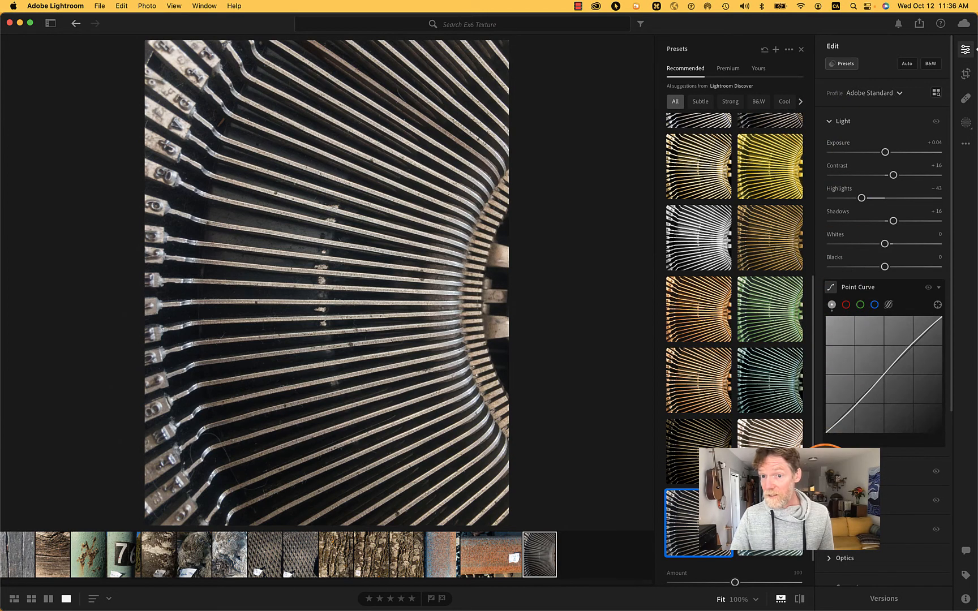
left_click(828, 470)
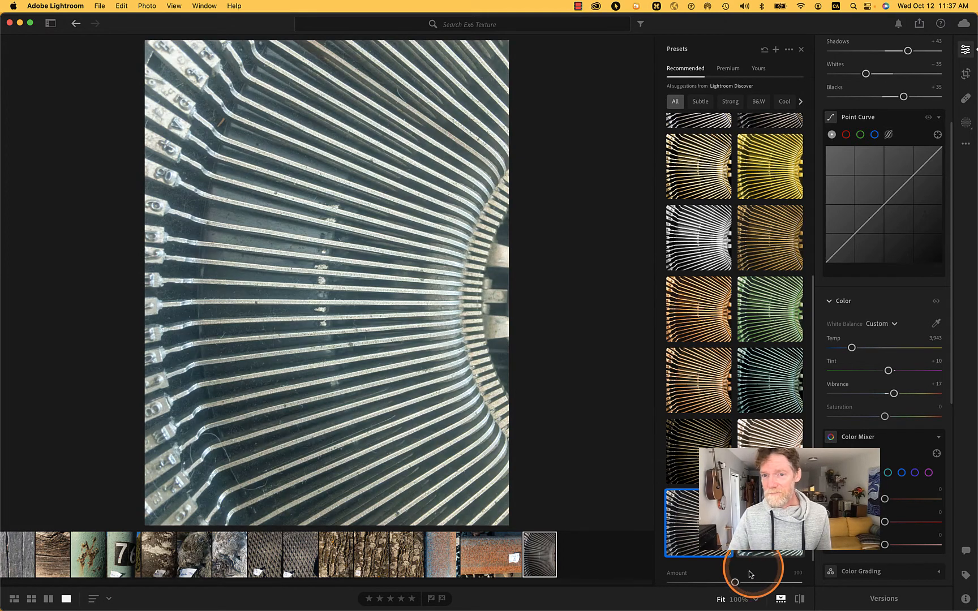
left_click(693, 530)
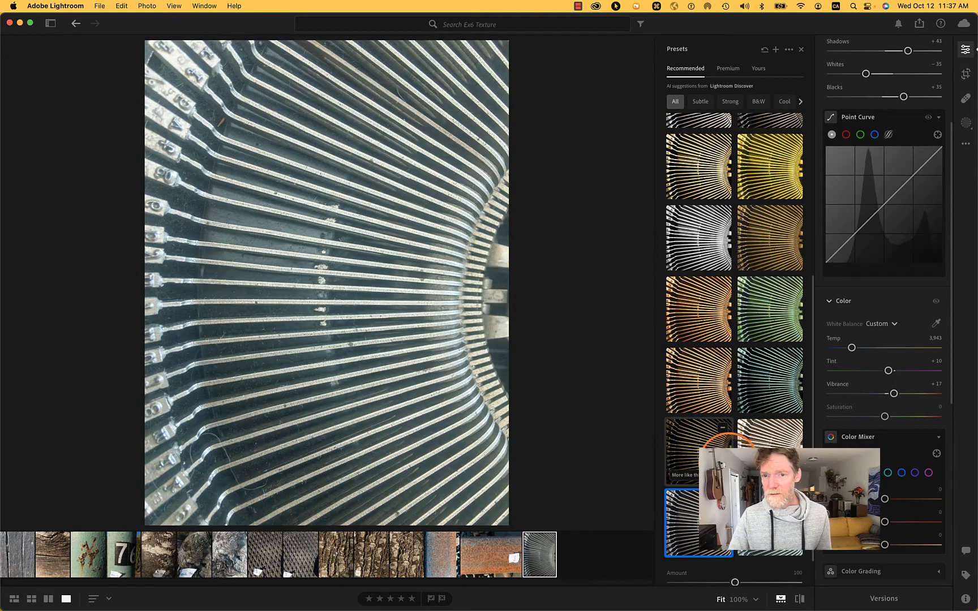
left_click(702, 451)
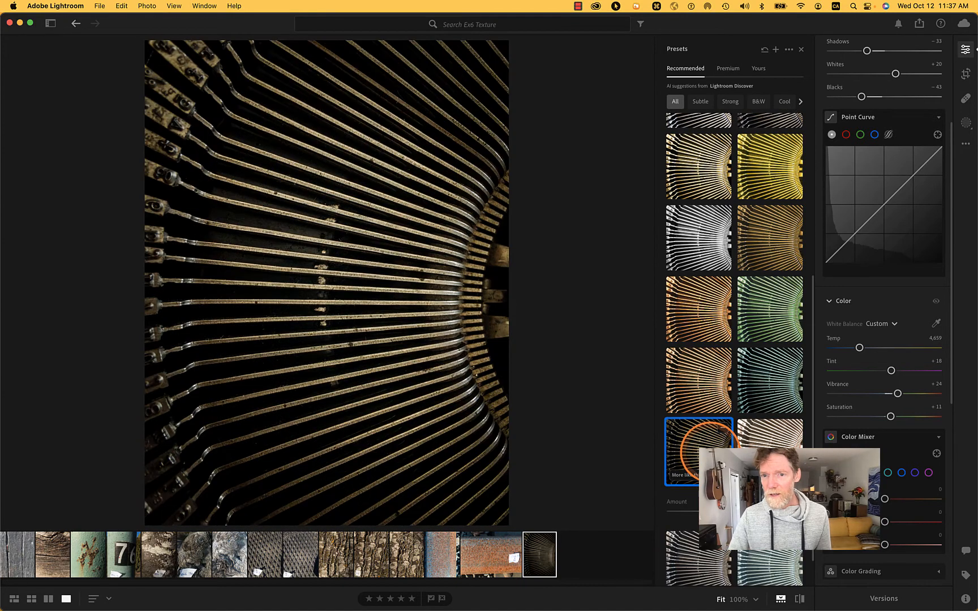
left_click(695, 319)
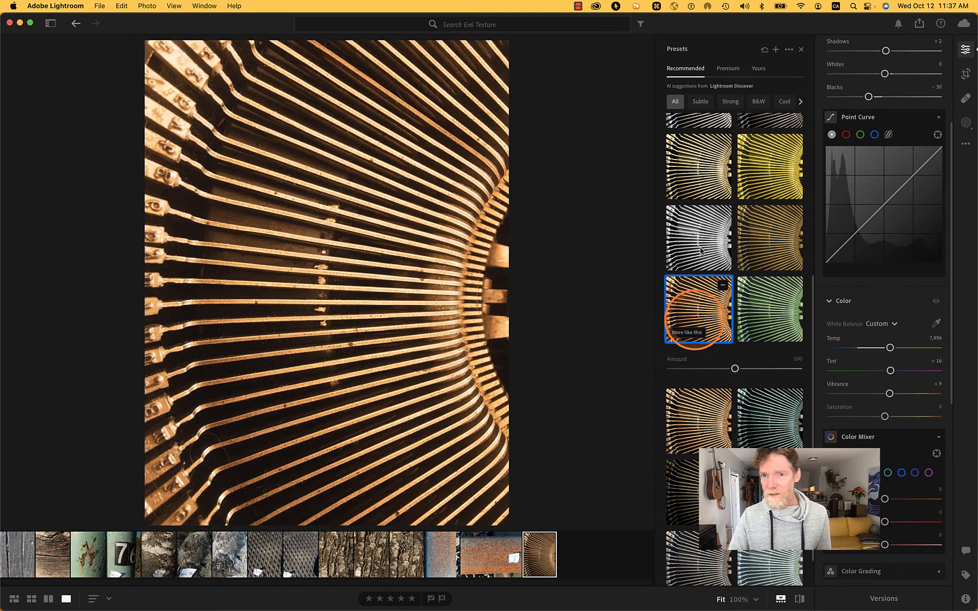
Try the black-and-white preset on the typewriter photo and replace it with the bright, pale warm preset
left_click(700, 251)
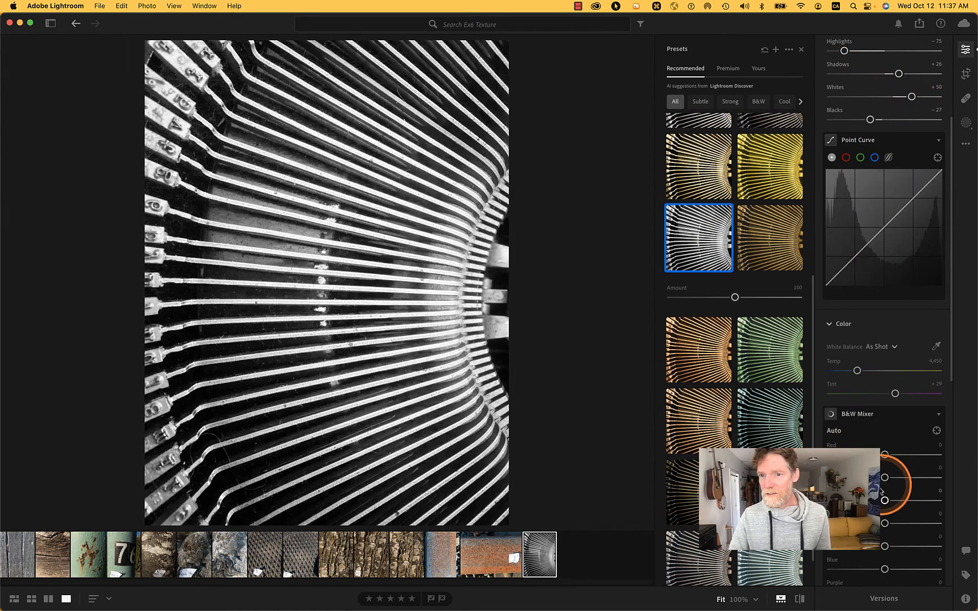
left_click(770, 492)
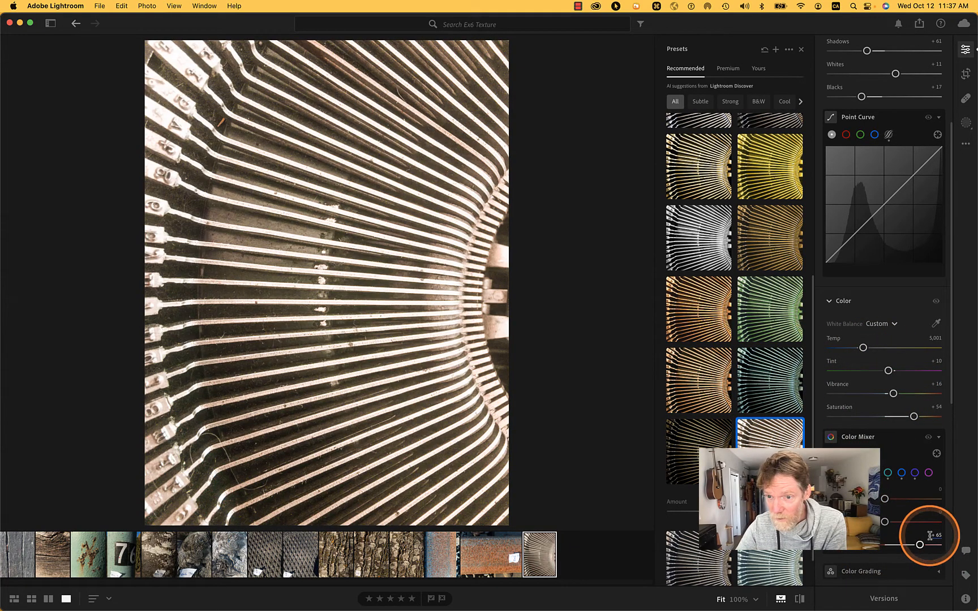
Expand the Effects adjustments to examine them, collapse them again and return to the Light adjustments
scroll(923, 532, "down", 8)
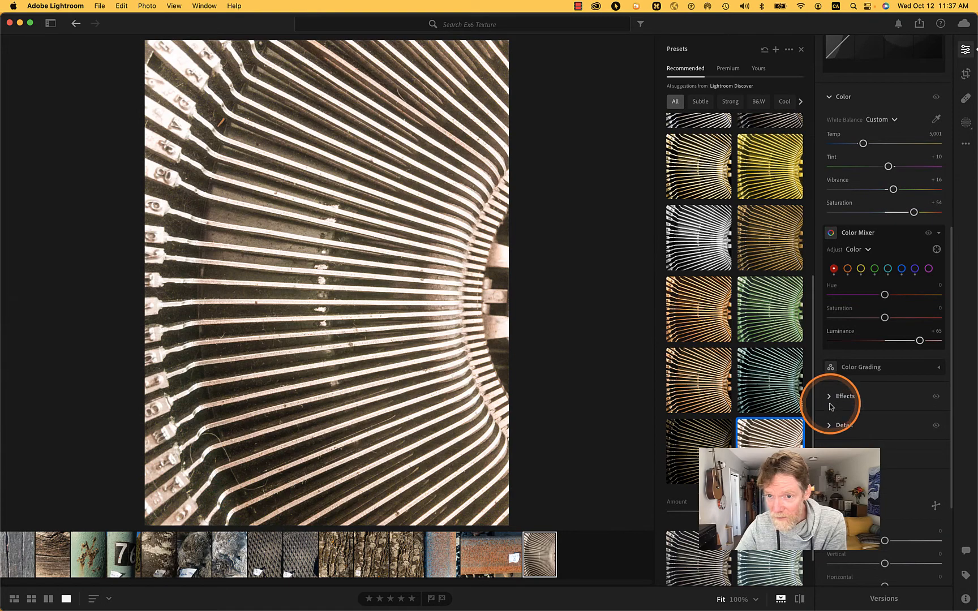
left_click(830, 398)
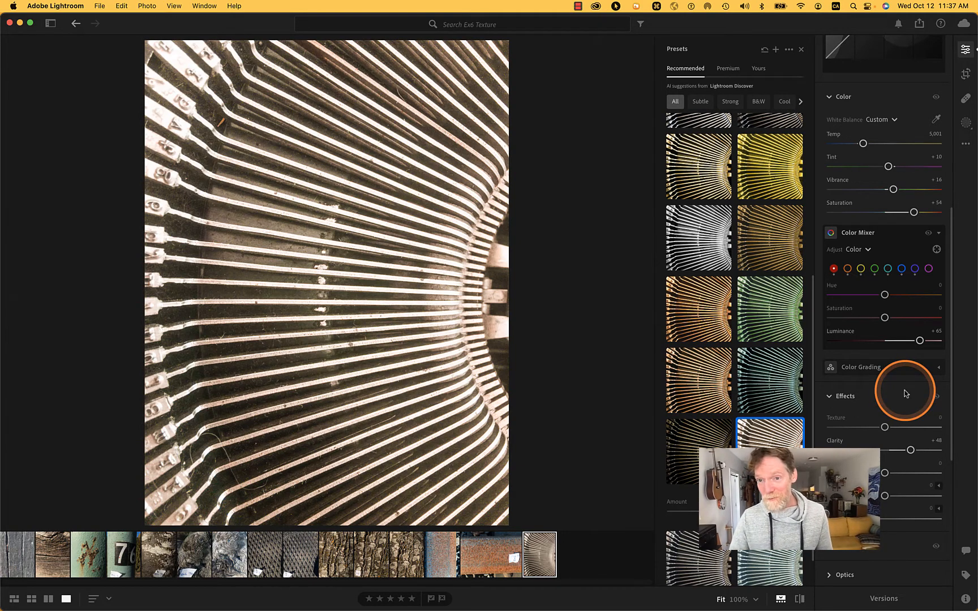
left_click(829, 398)
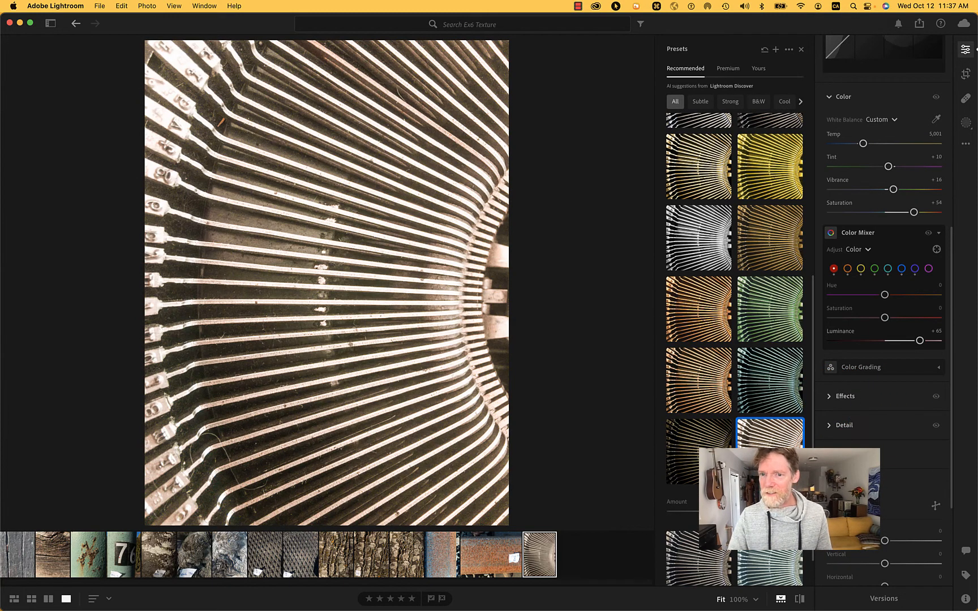
scroll(883, 311, "up", 3)
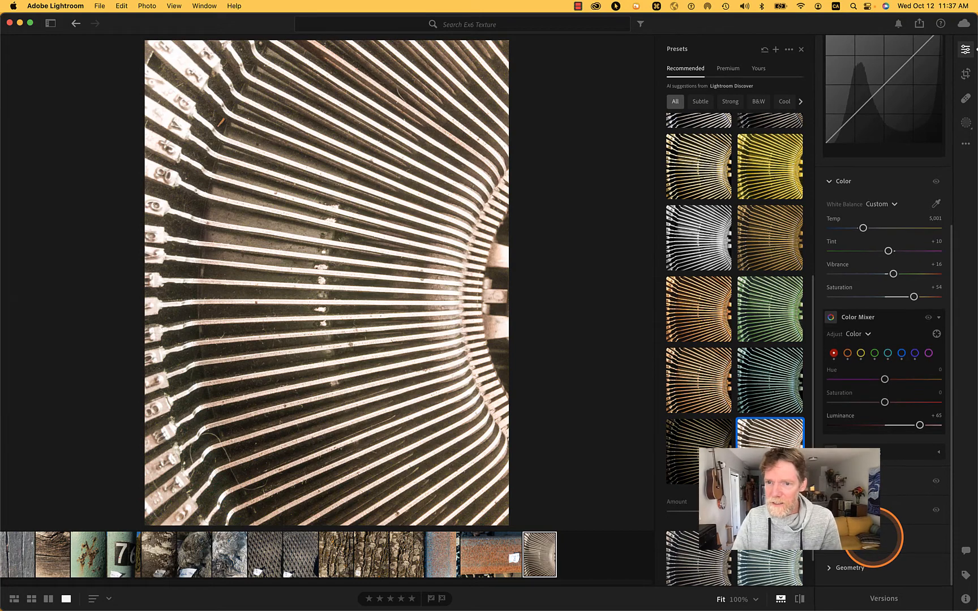
scroll(873, 538, "up", 10)
left_click(856, 200)
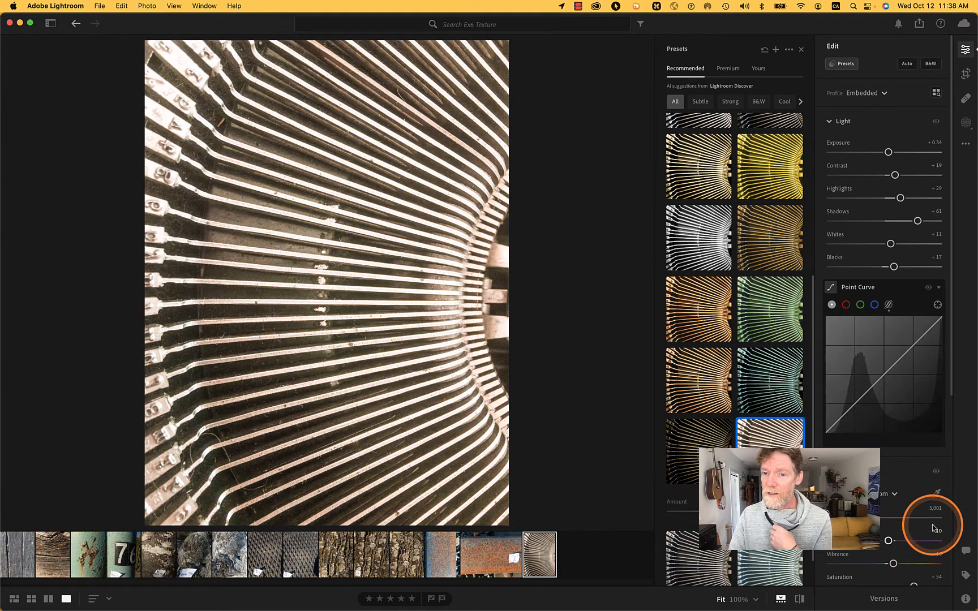
Open the typewriter photo's versions and save the current edit as a named version called "Increased Contast"
left_click(886, 599)
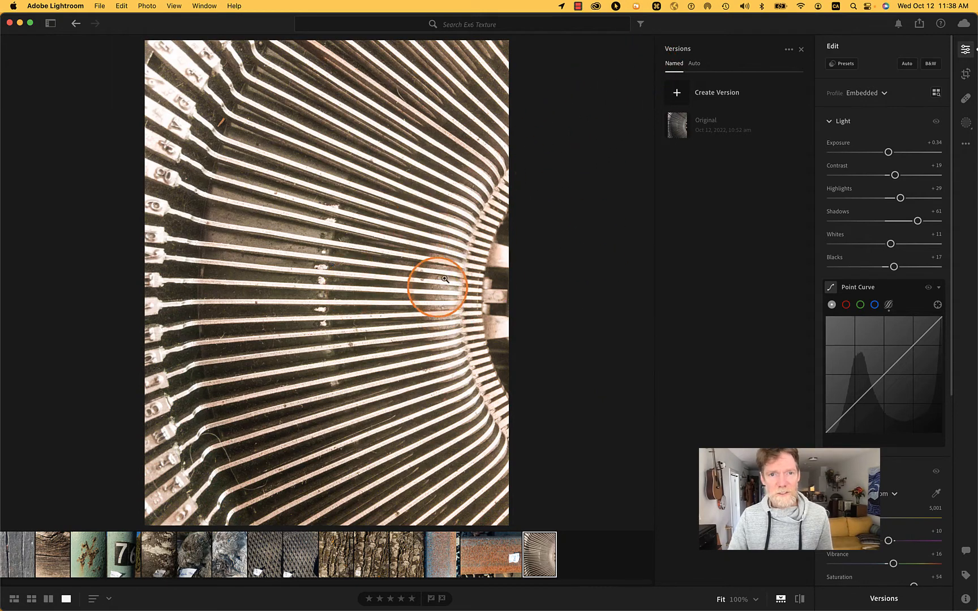
left_click(708, 121)
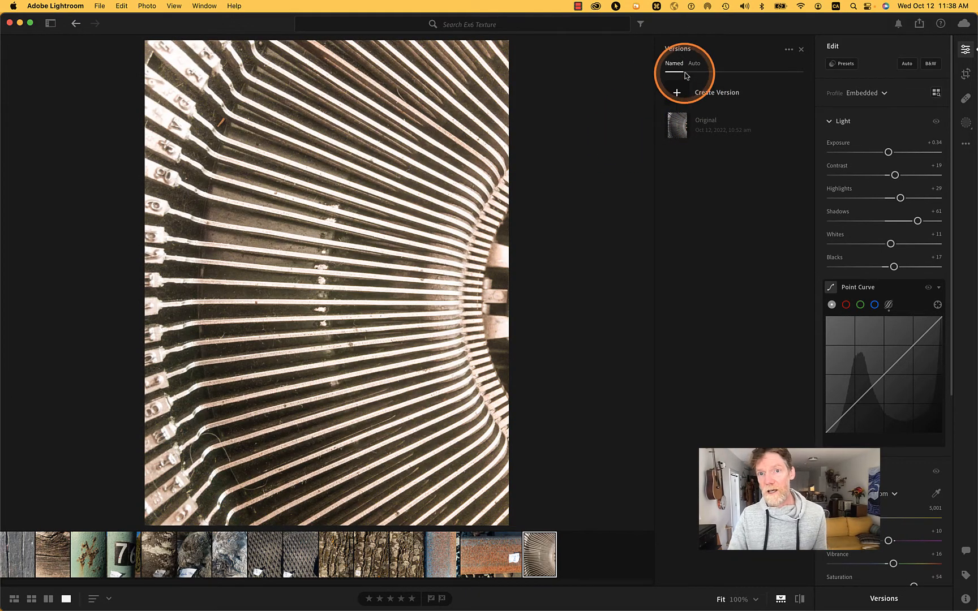
left_click(697, 129)
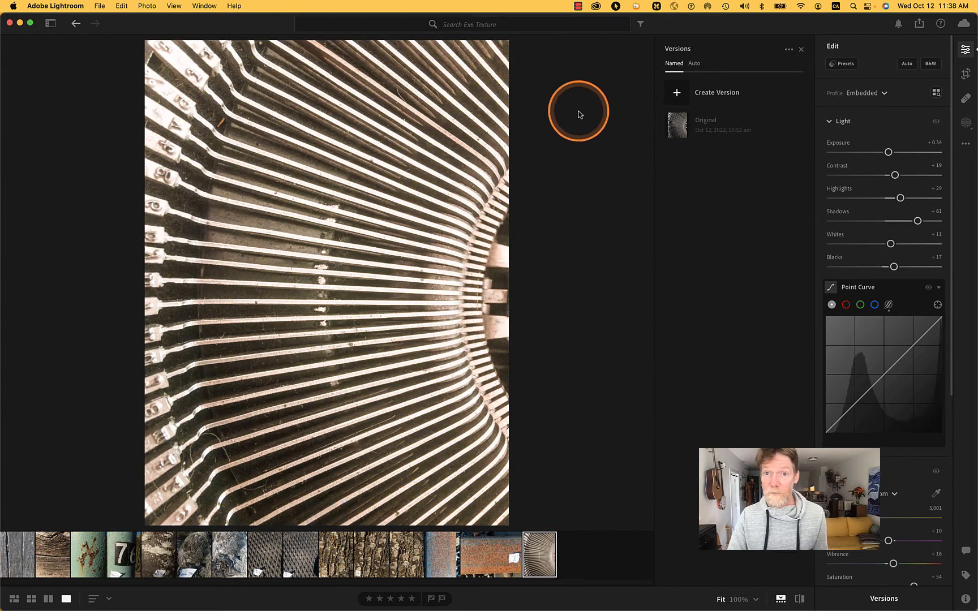
left_click(702, 94)
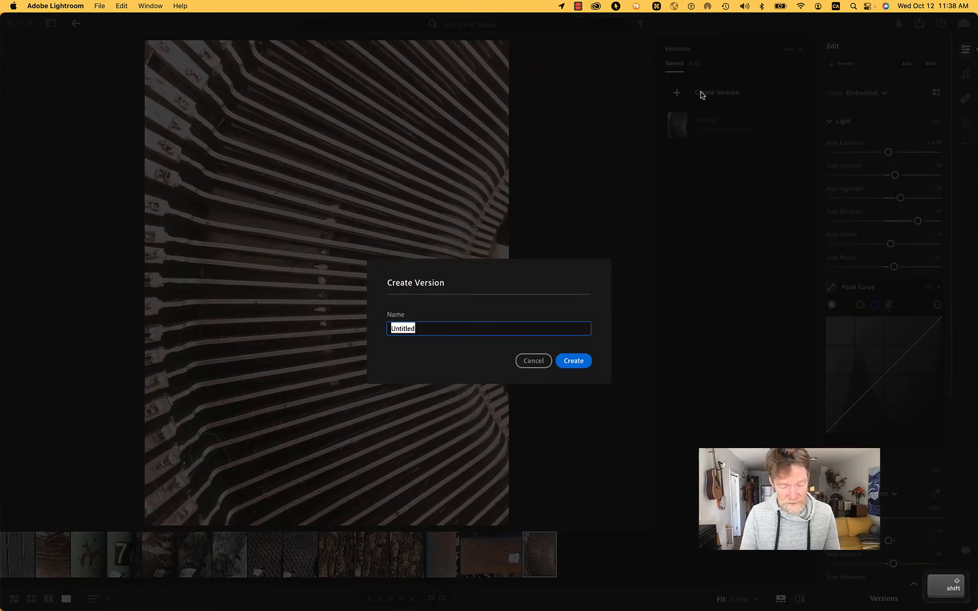
type("Increased ")
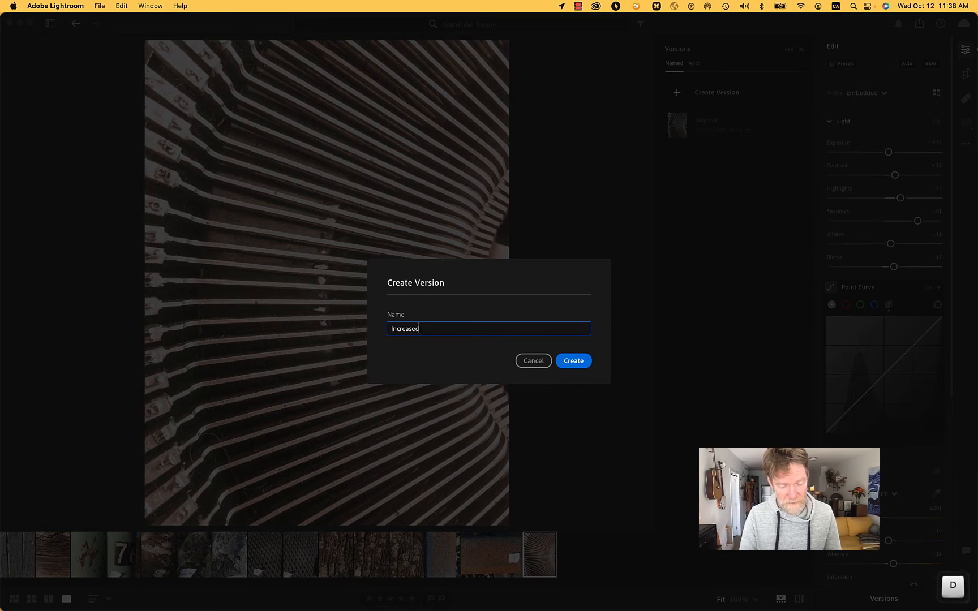
type("Con")
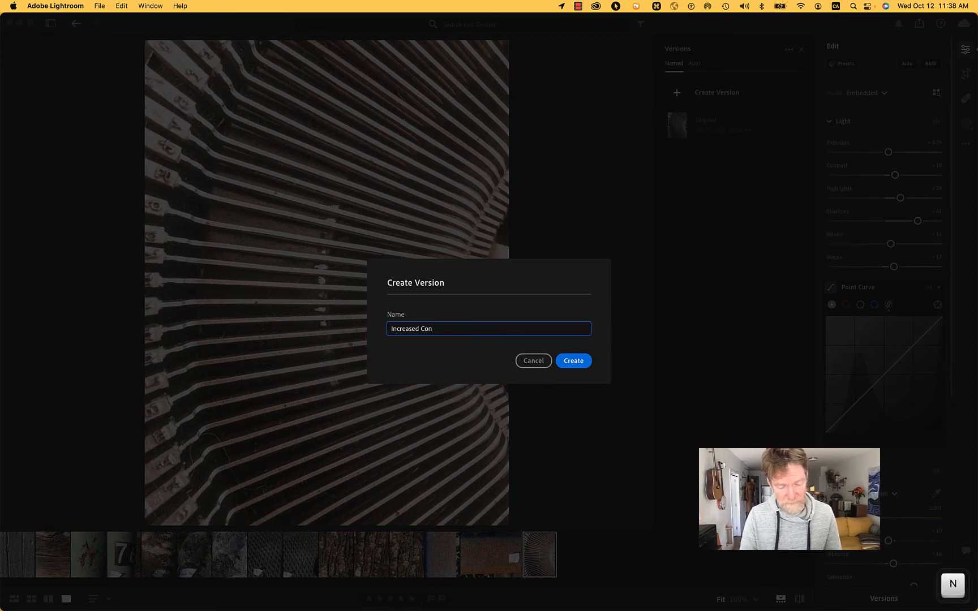
type("tast")
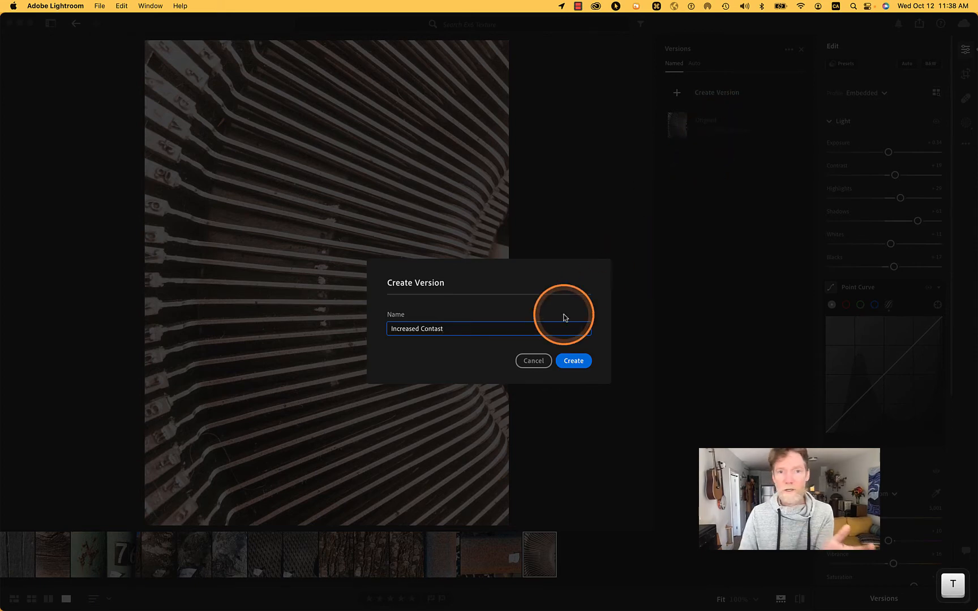
left_click(573, 362)
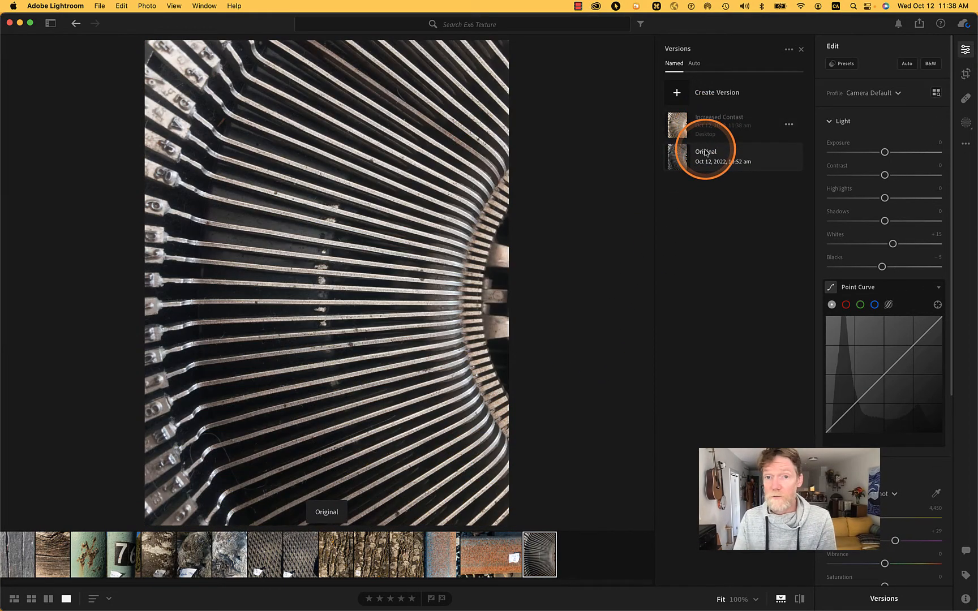
Compare the Original and Increased Contast versions, leave the photo on Original and close the versions list
left_click(705, 152)
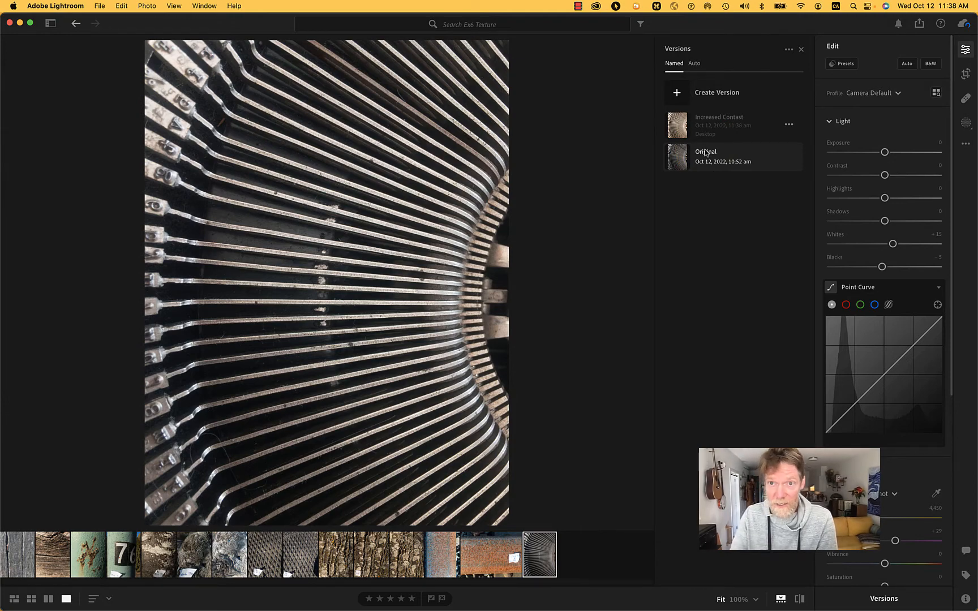
left_click(711, 121)
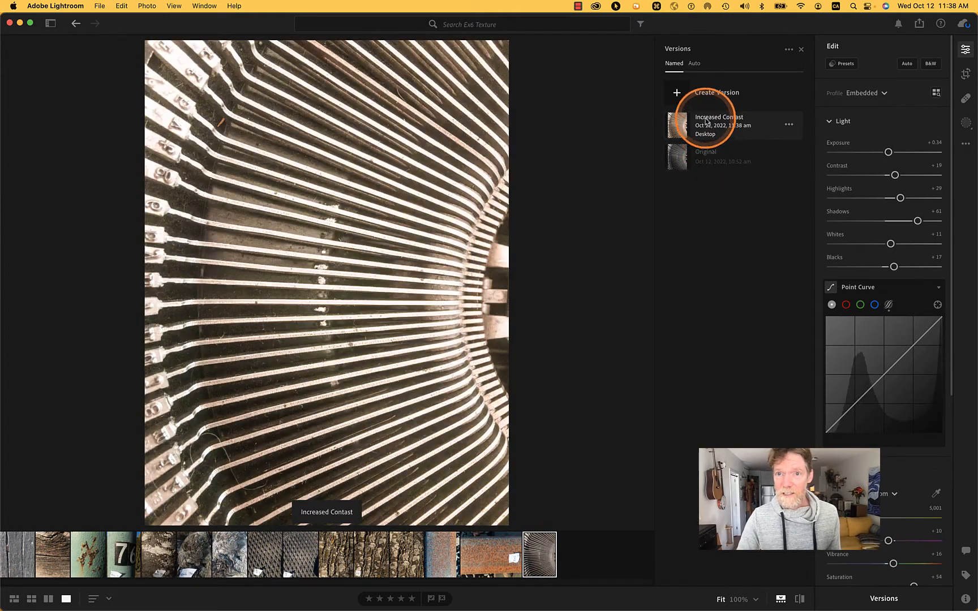
left_click(702, 157)
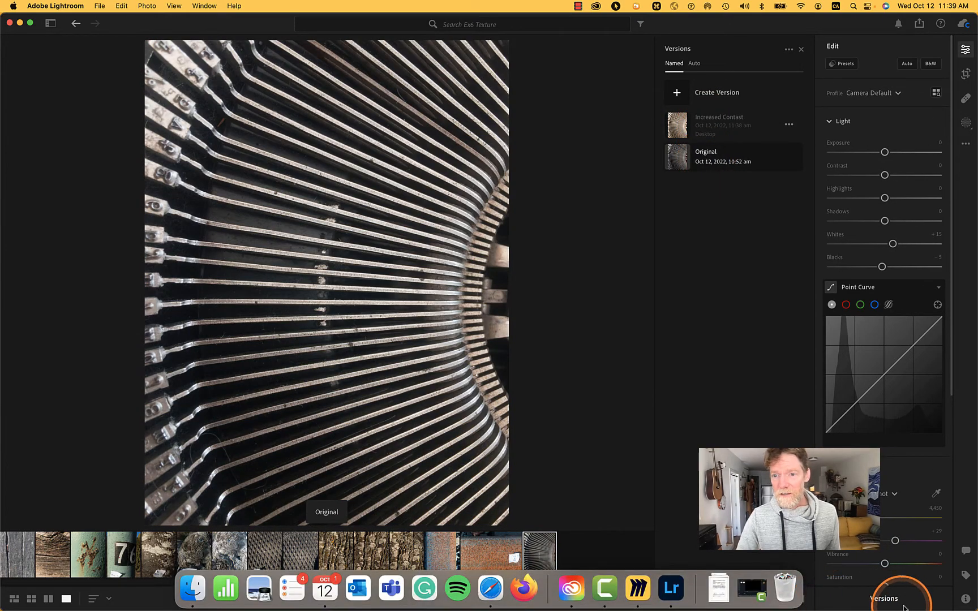
key("shift+v")
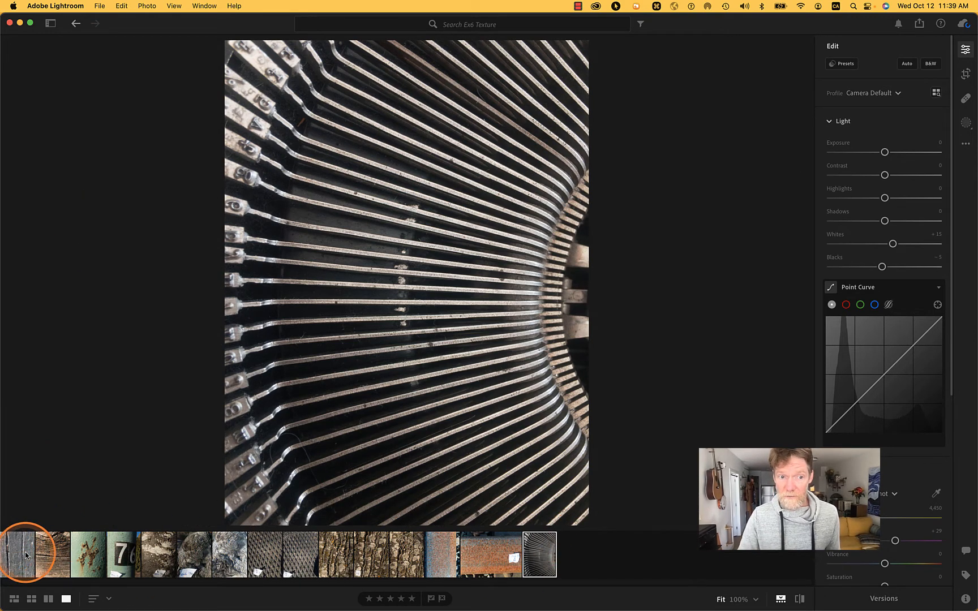
Select all the photos in the album and set up their JPG export with quality at 60%
key("shift")
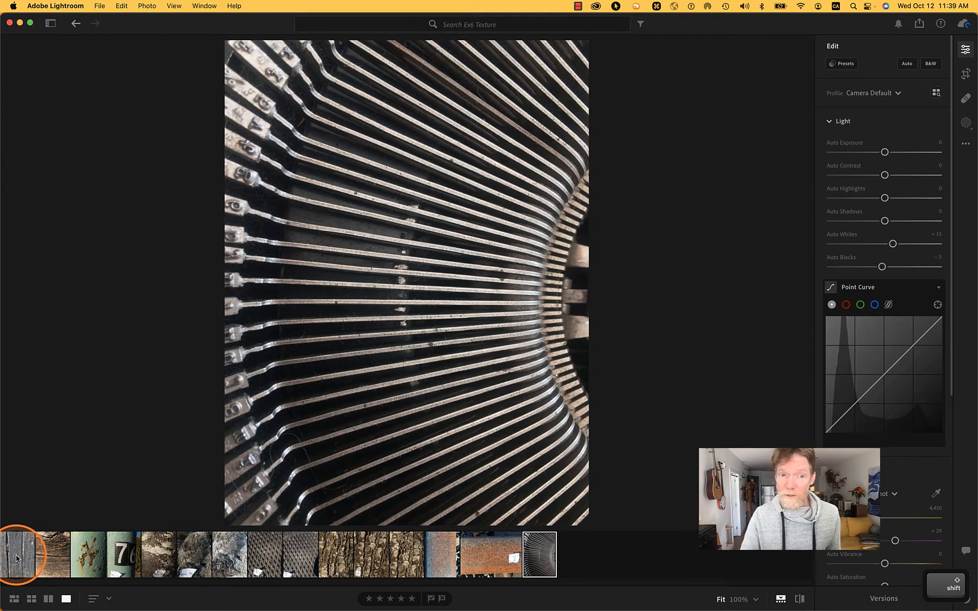
left_click(16, 559, "shift")
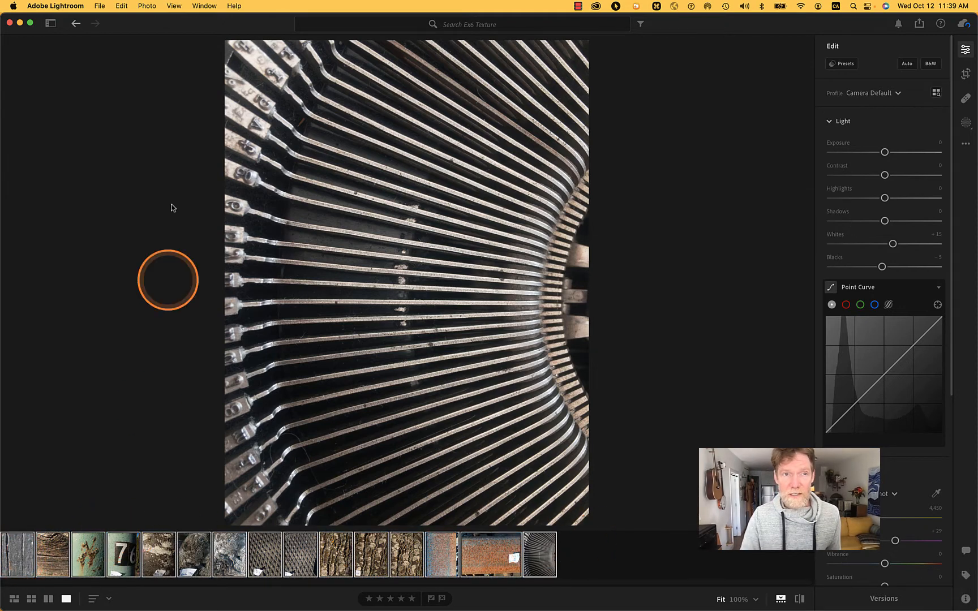
left_click(100, 6)
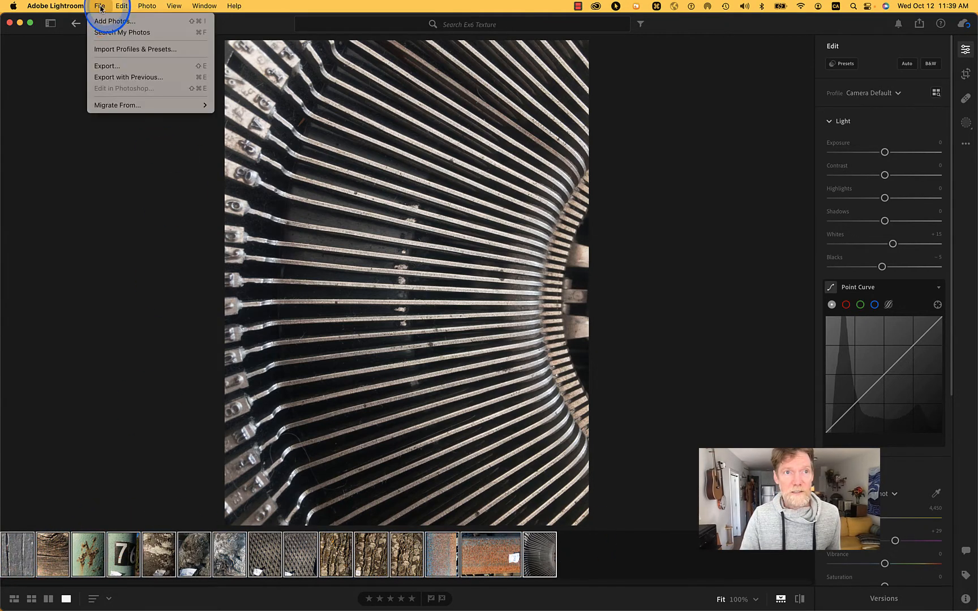
left_click(106, 66)
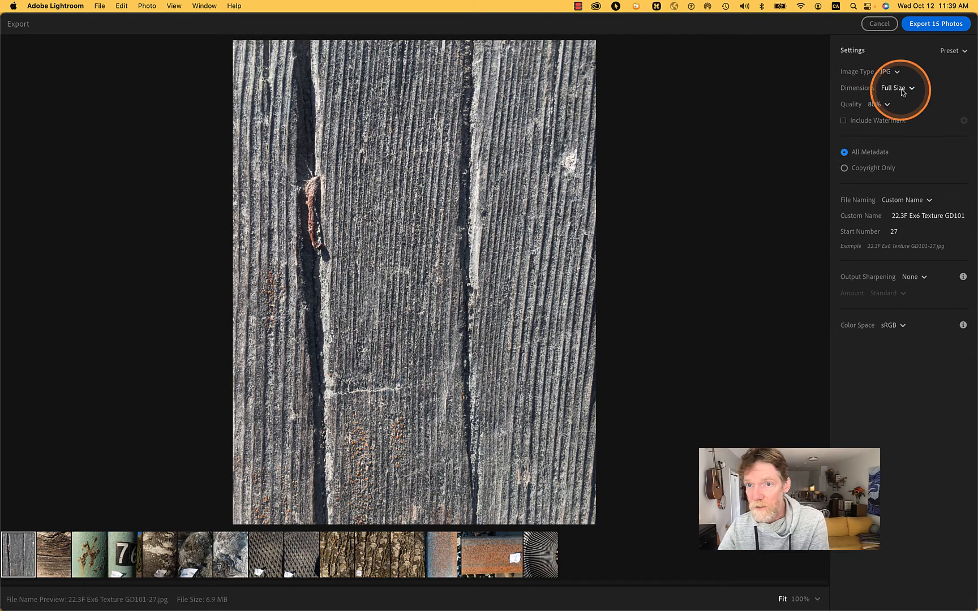
left_click(887, 106)
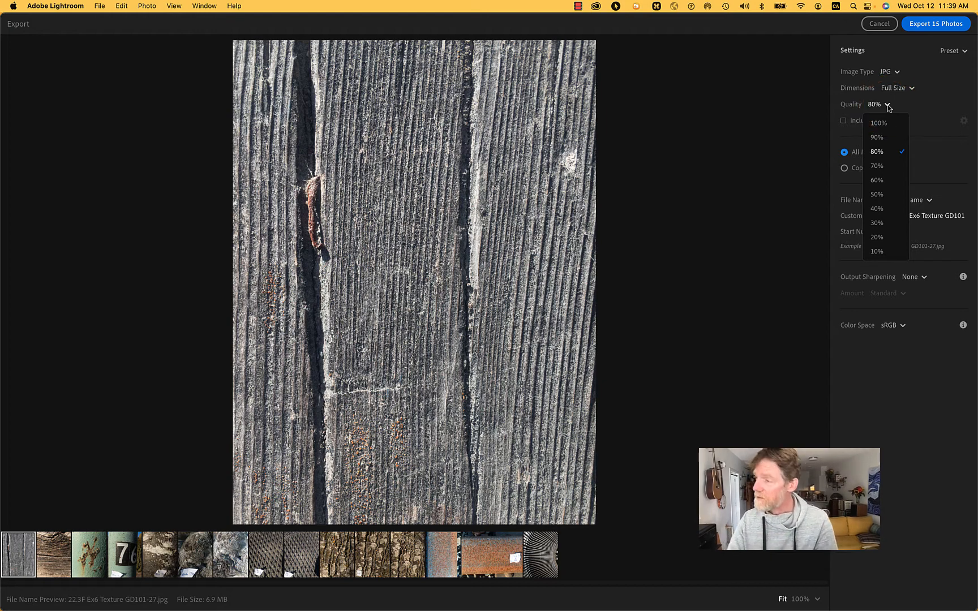
left_click(881, 180)
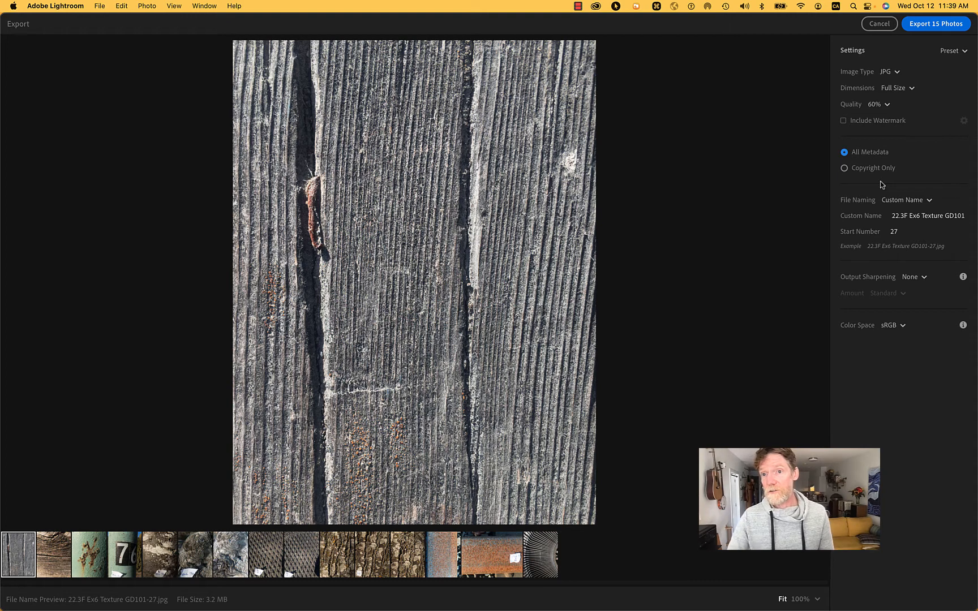
Highlight the parts of the custom export name "22.3F Ex6 Texture GD101" to examine its naming pattern
left_click(900, 217)
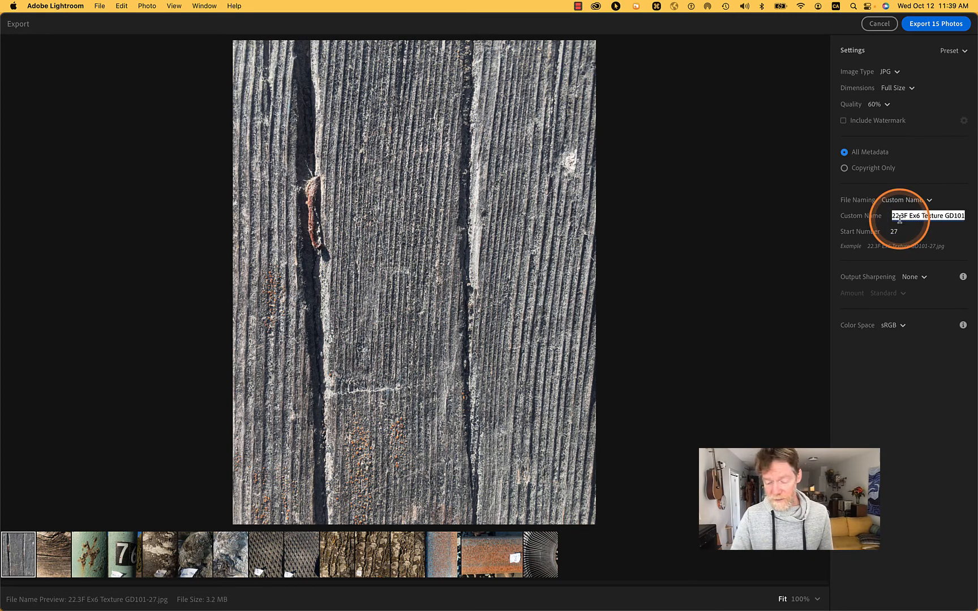
key("Left")
key("alt+Right")
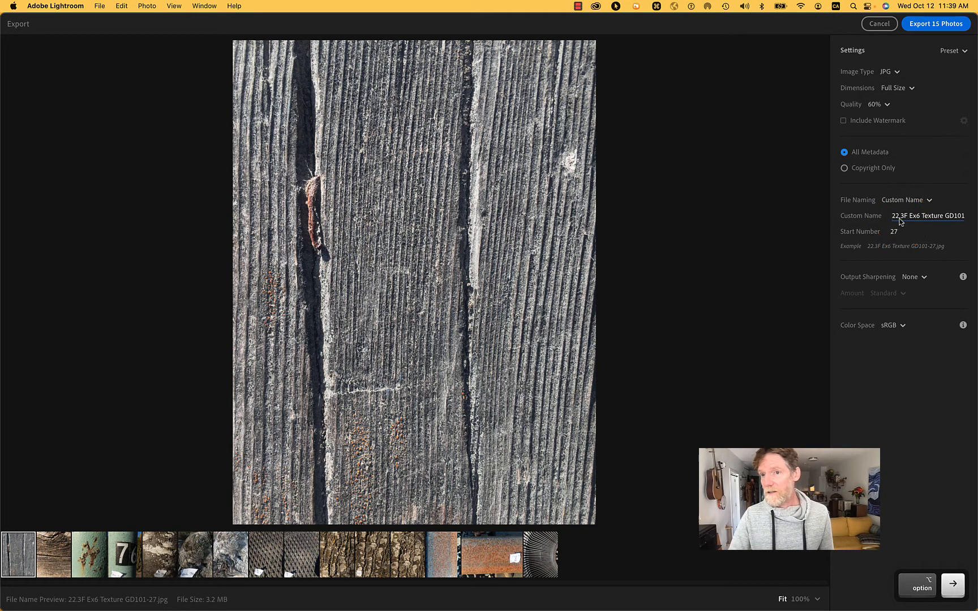
left_click_drag(910, 215, 889, 216)
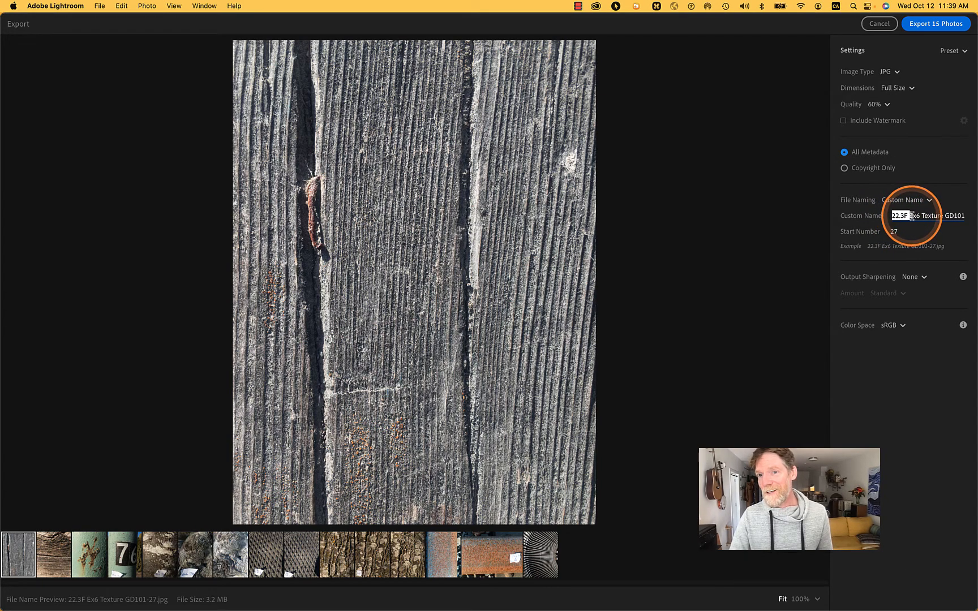
left_click_drag(912, 216, 975, 218)
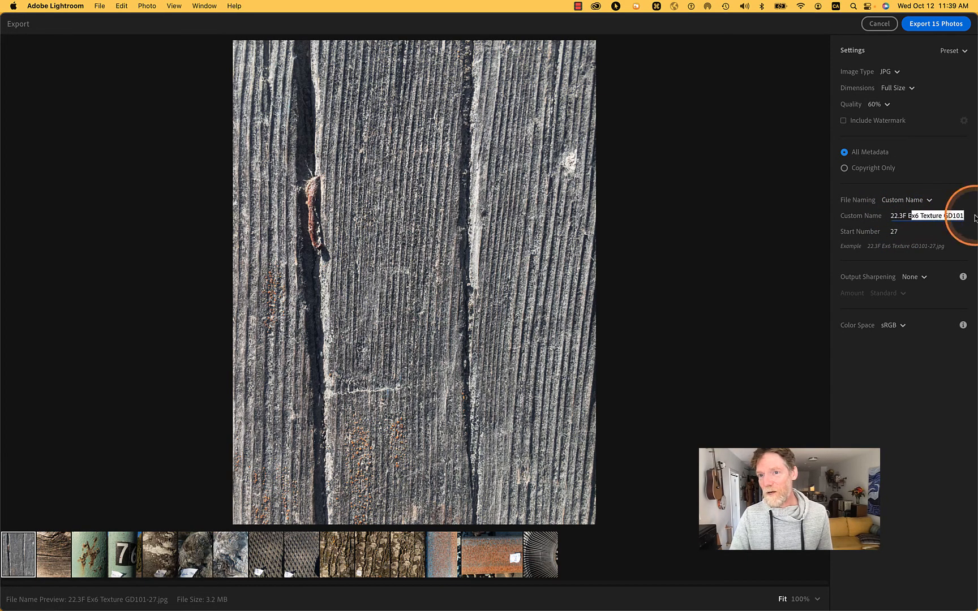
left_click(914, 432)
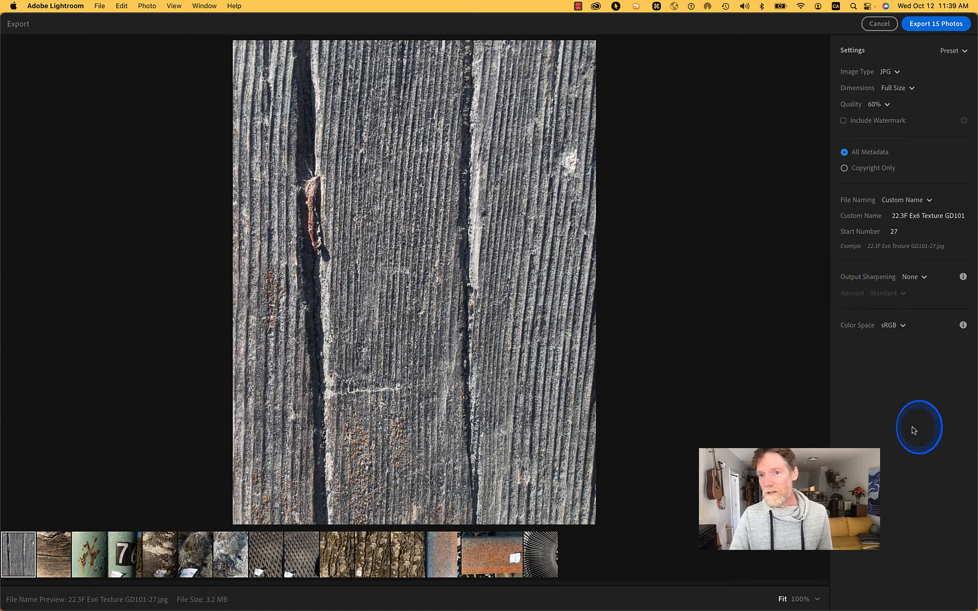
Set the start number of the exported file names to 1
double_click(894, 232)
type("1")
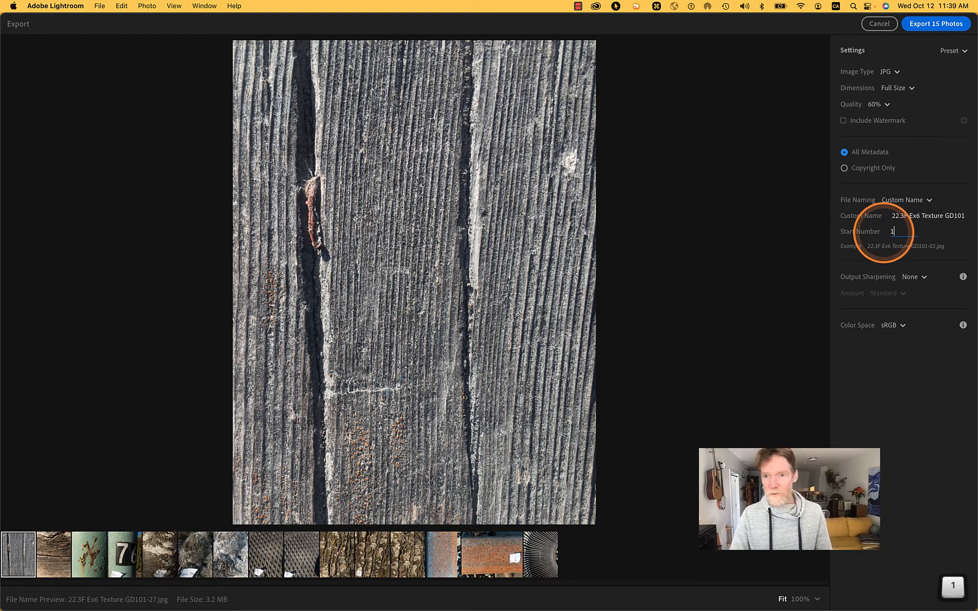
left_click(934, 445)
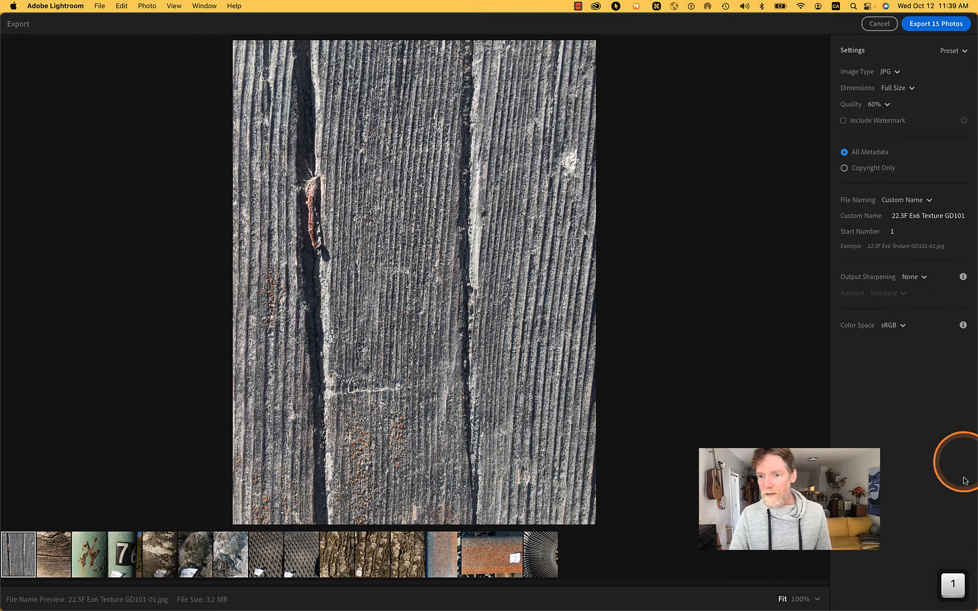
Export the 15 photos into the Images folder inside Ex6 Texture
left_click(937, 24)
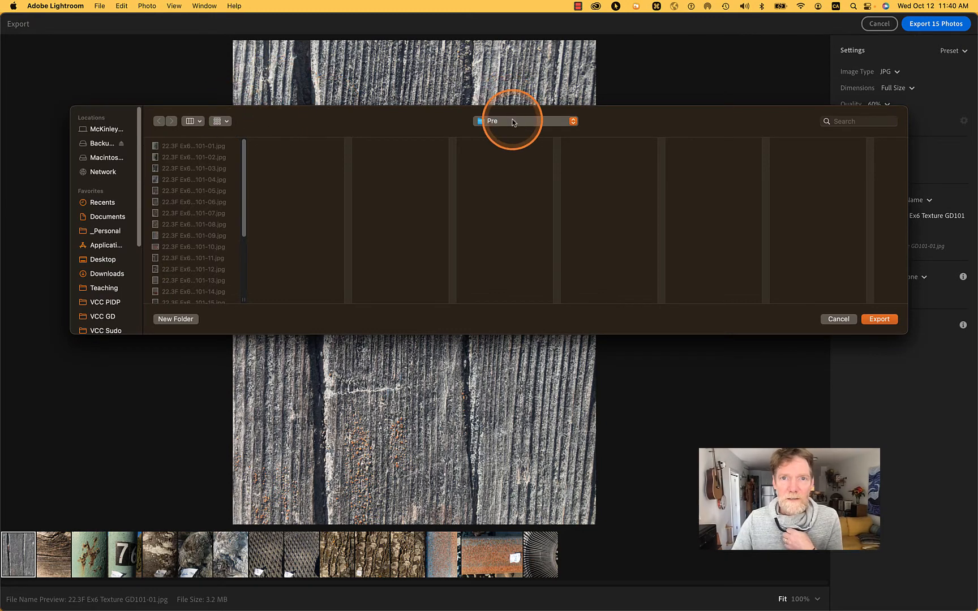
left_click(513, 122)
left_click(516, 133)
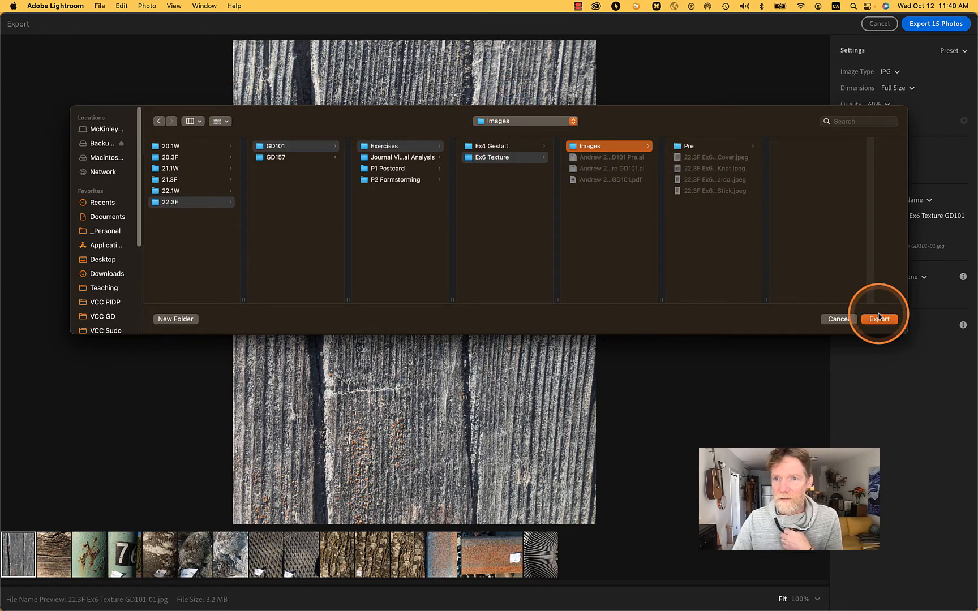
left_click(880, 322)
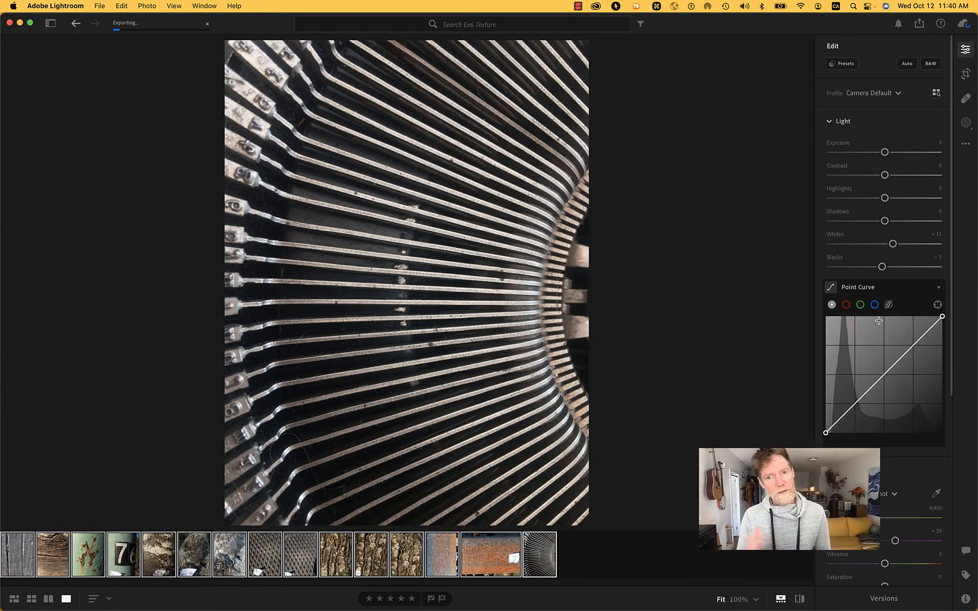
Switch to Finder, open the Images folder inside Ex6 Texture and enlarge the window to fit its file list
key("super")
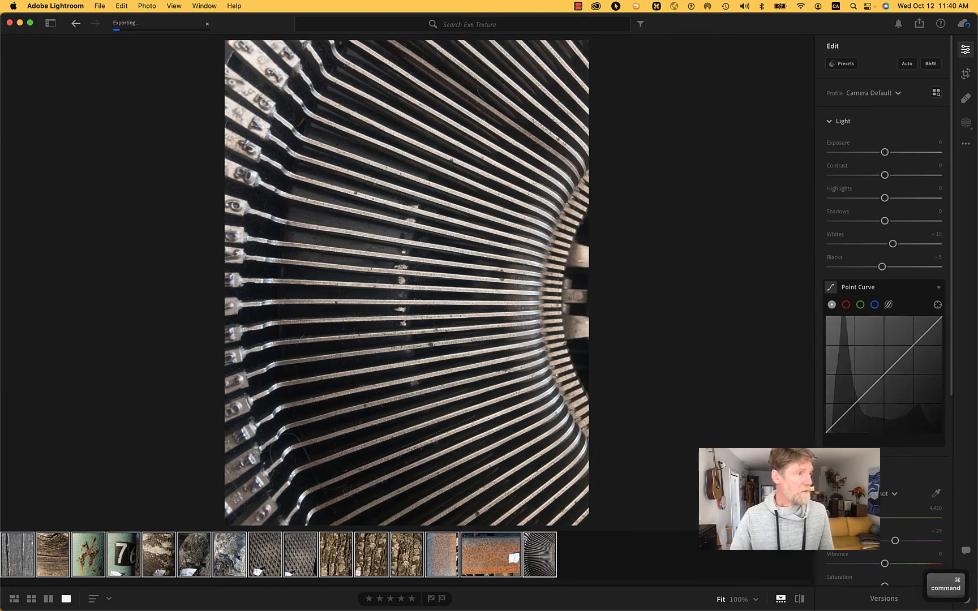
key("super+Tab")
left_click_drag(187, 227, 220, 167)
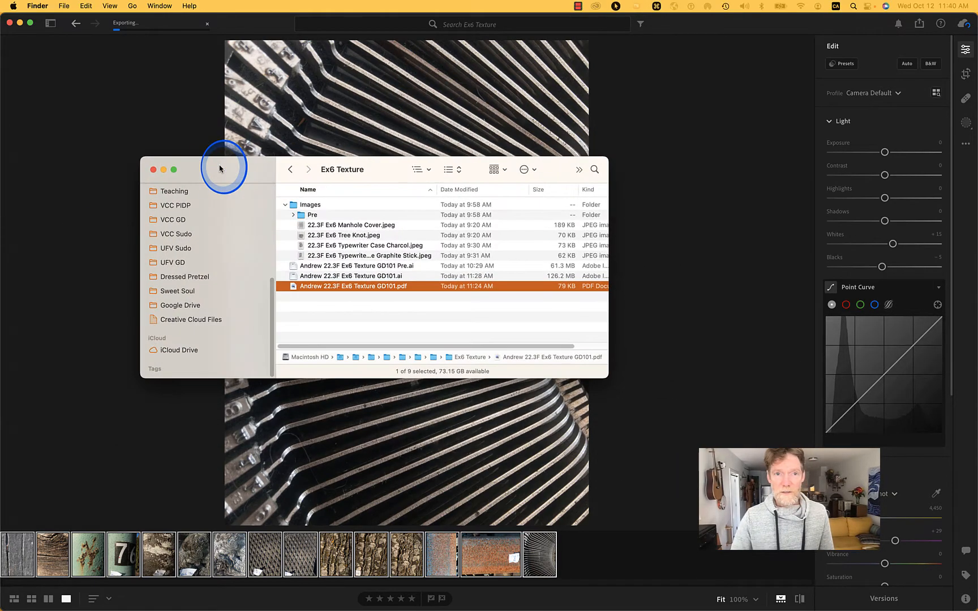
double_click(293, 206)
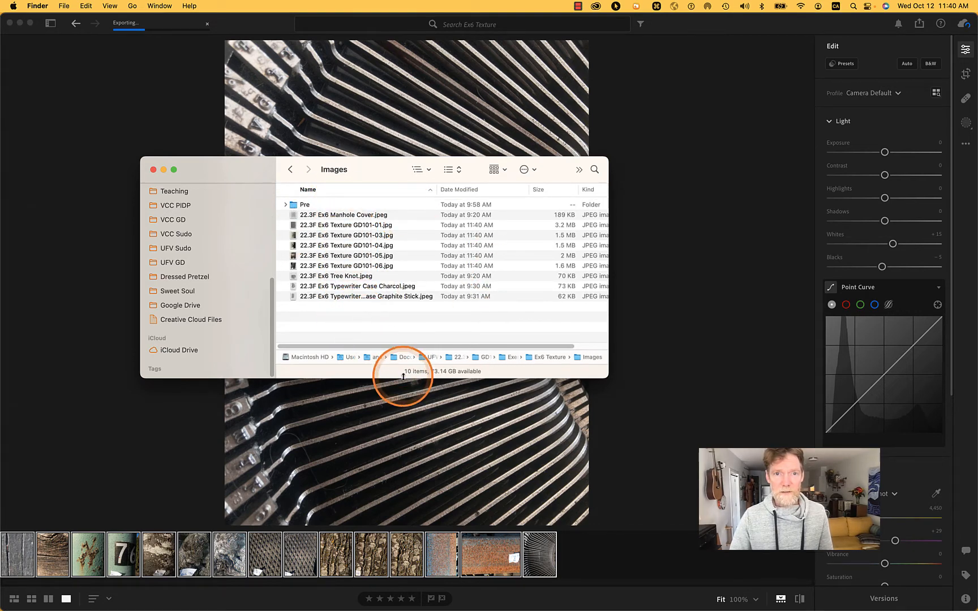
left_click_drag(403, 377, 403, 518)
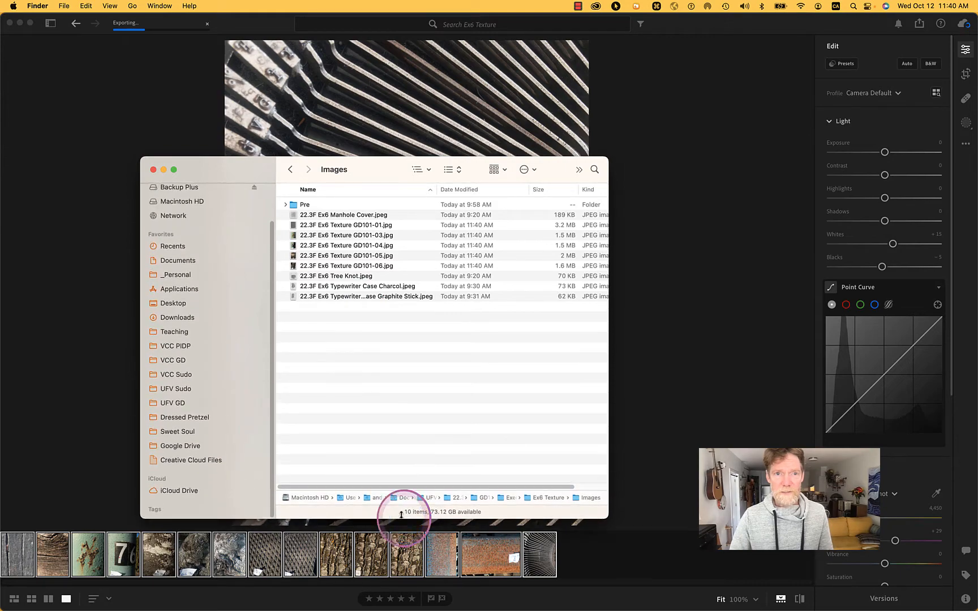
Preview the exported files 22.3F Ex6 Texture GD101-01.jpg and GD101-02.jpg, and move the Finder window out of the way
left_click(353, 225)
key("space")
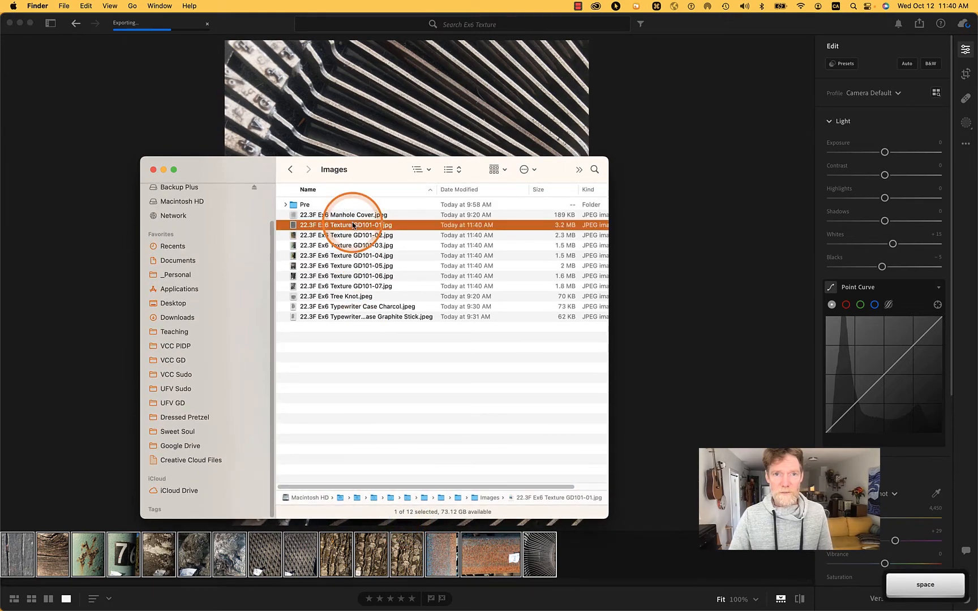
key("Down")
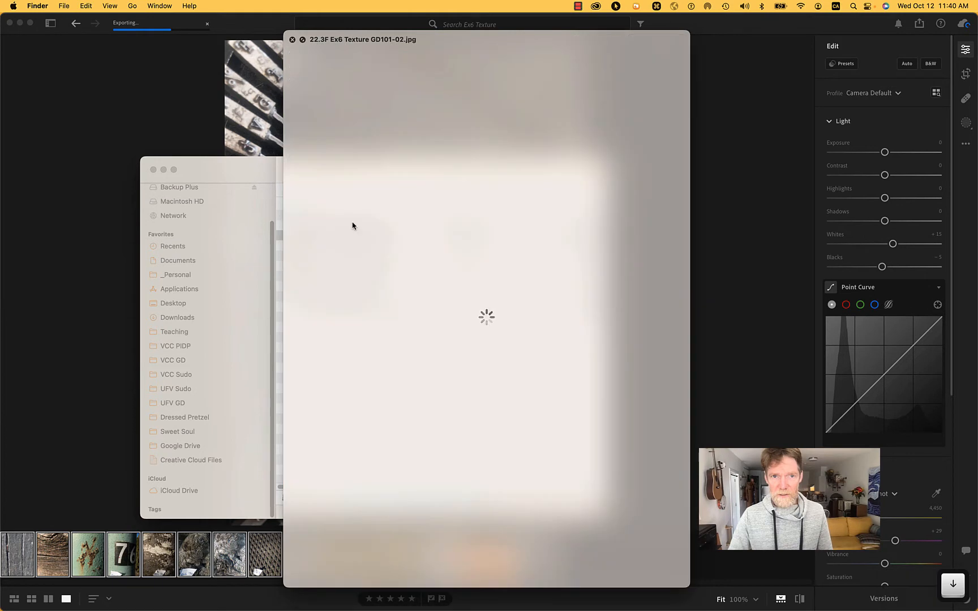
key("space")
left_click(586, 237)
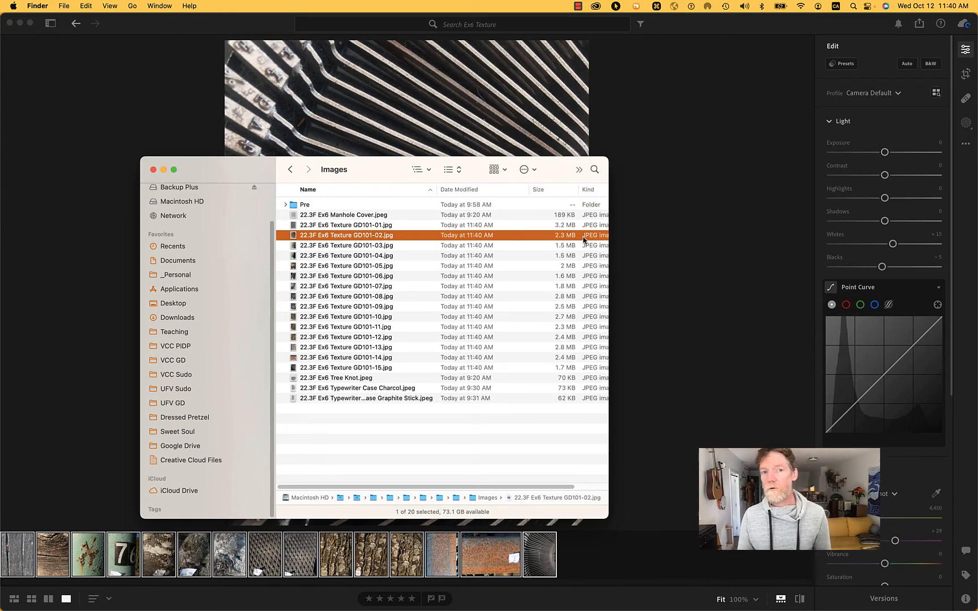
left_click_drag(391, 165, 0, 242)
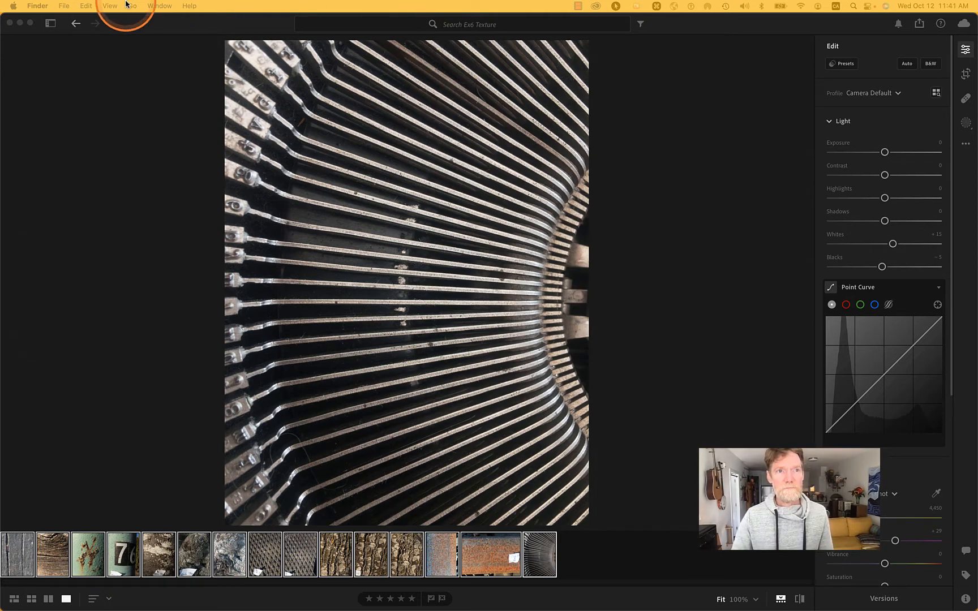
left_click(36, 7)
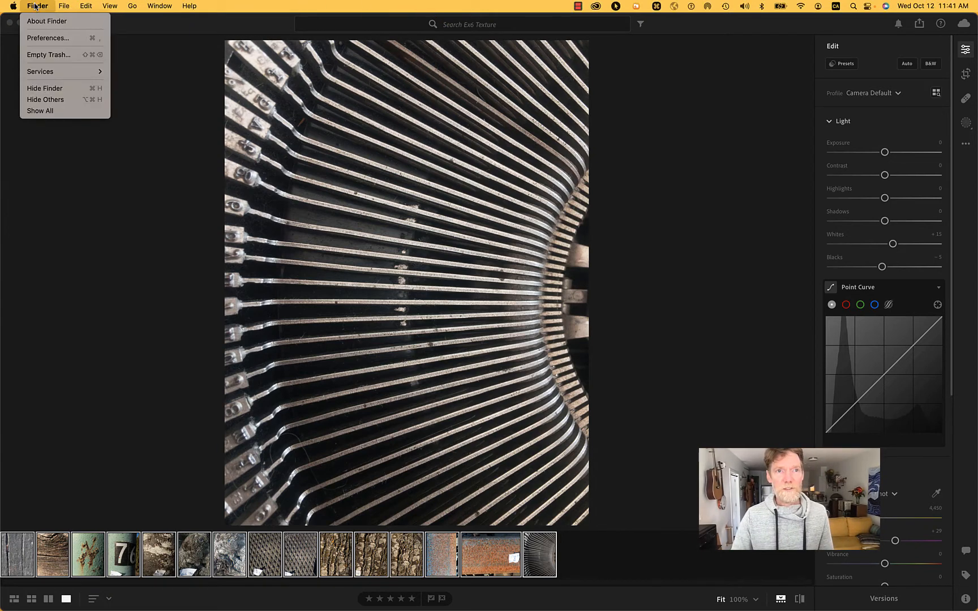
left_click(594, 6)
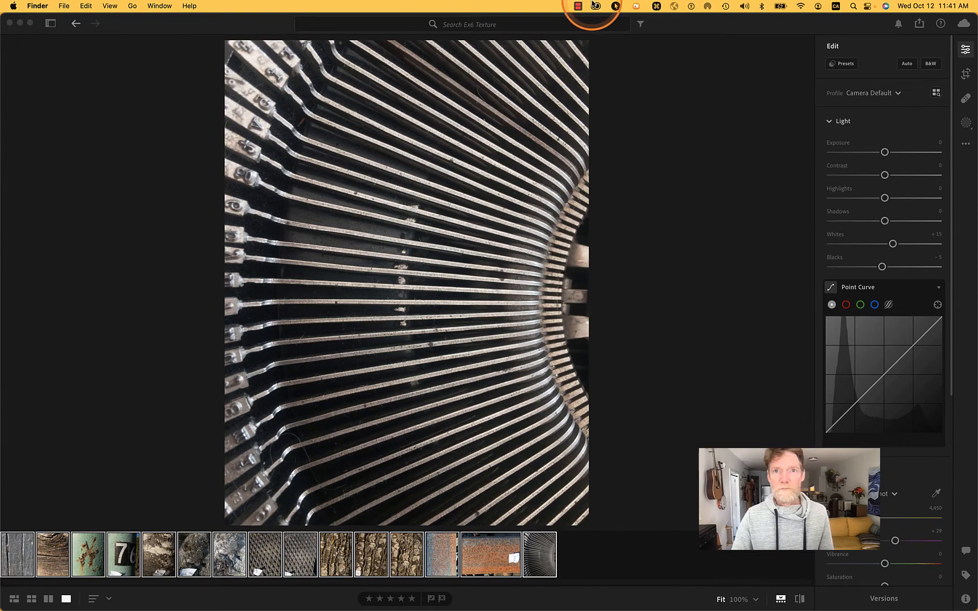
left_click(592, 15)
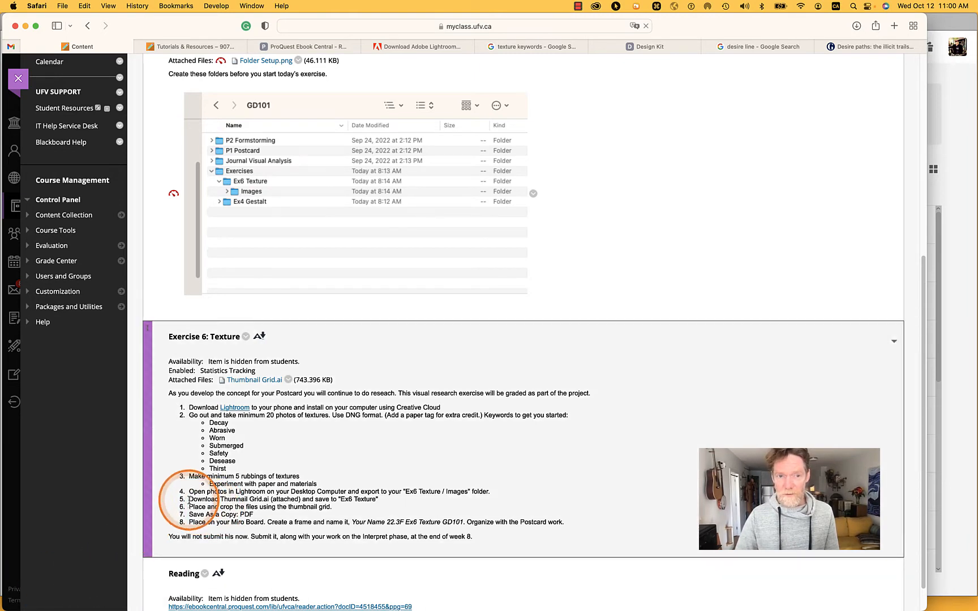
Highlight the Exercise 6 instructions on downloading Thumbnail Grid.ai, placing and cropping the files, and saving a PDF copy
left_click_drag(188, 500, 382, 499)
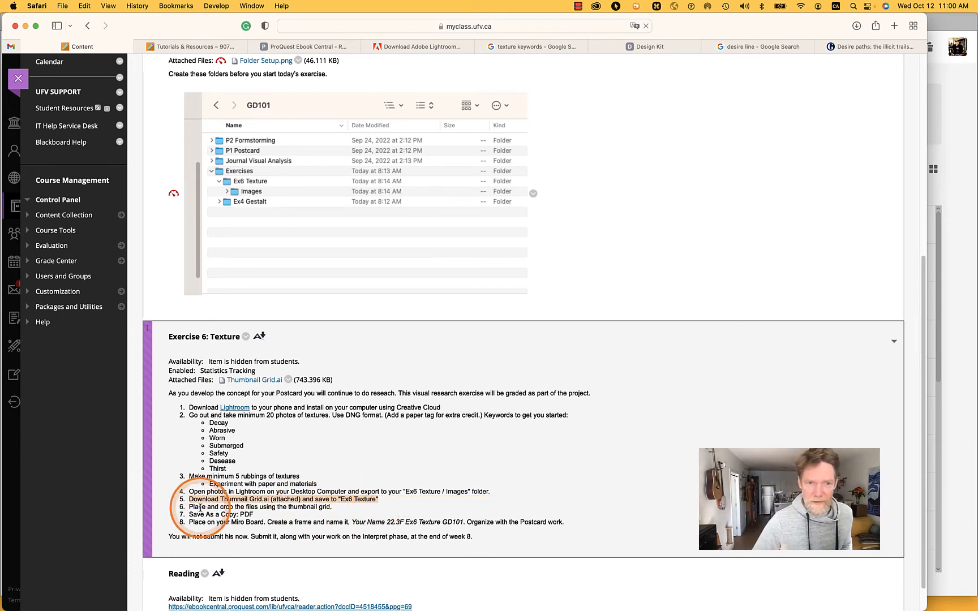
left_click_drag(187, 507, 254, 506)
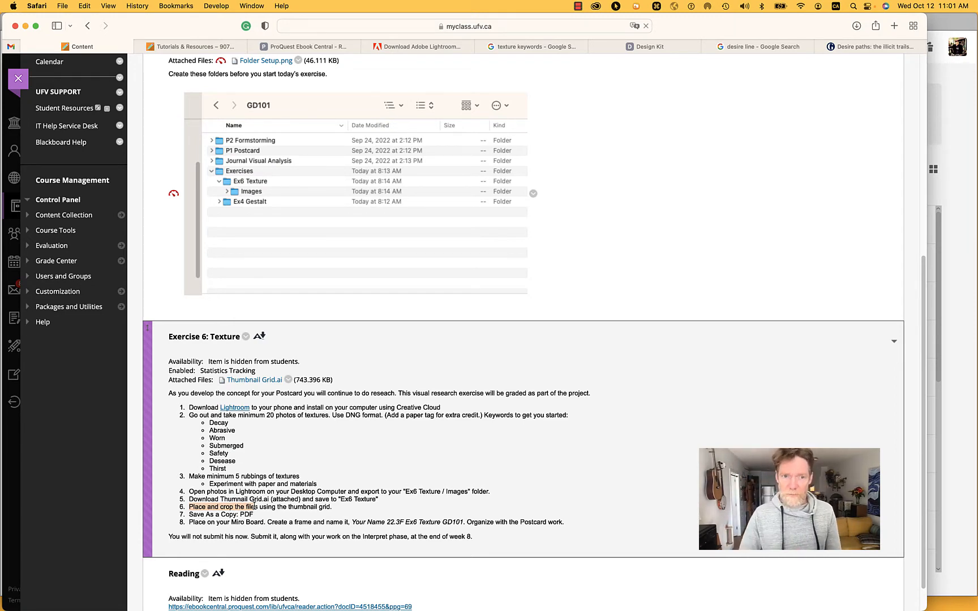
left_click(204, 513)
left_click_drag(314, 513, 334, 508)
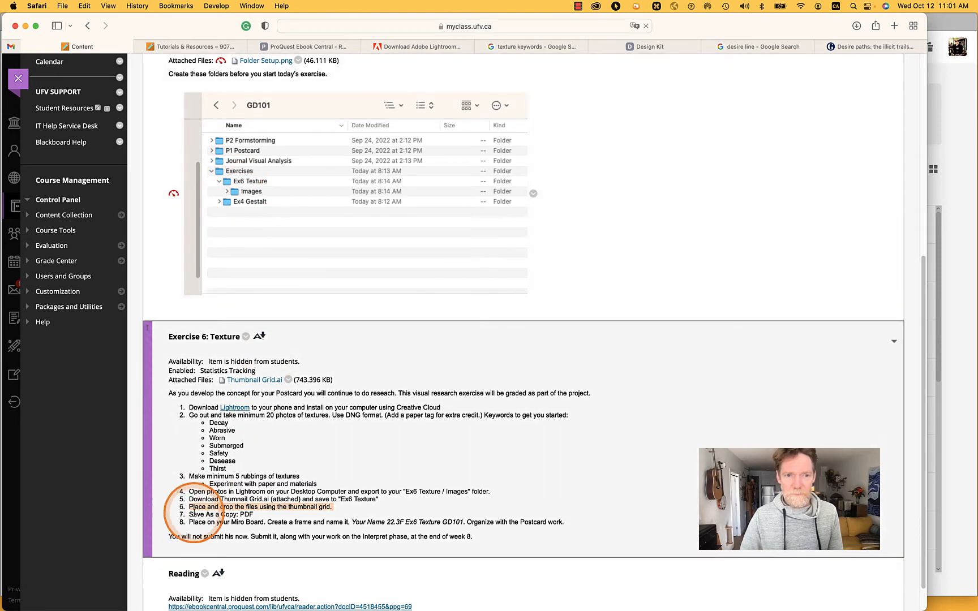
left_click_drag(189, 516, 256, 514)
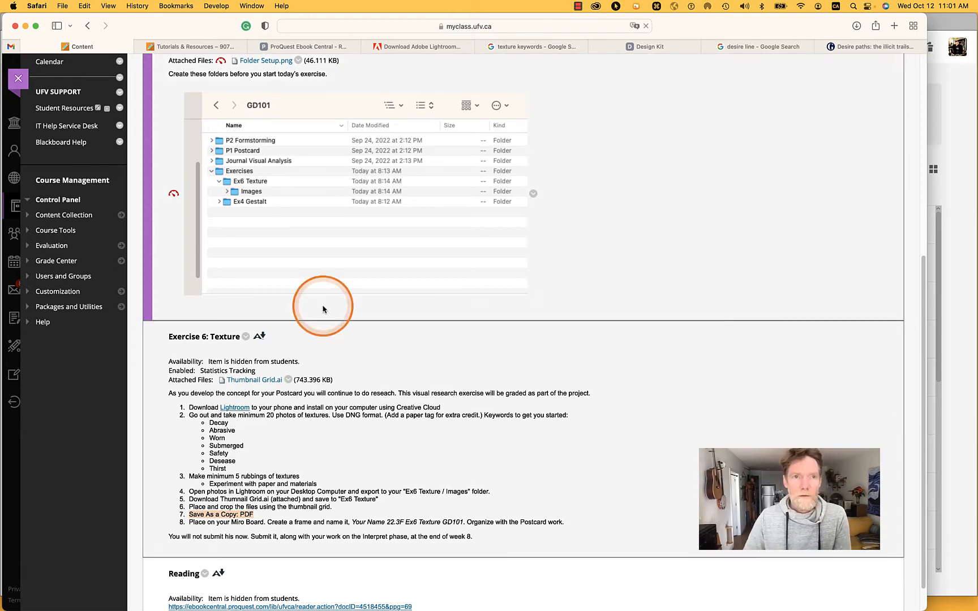
Hide Safari to uncover the Illustrator home screen
left_click(62, 6)
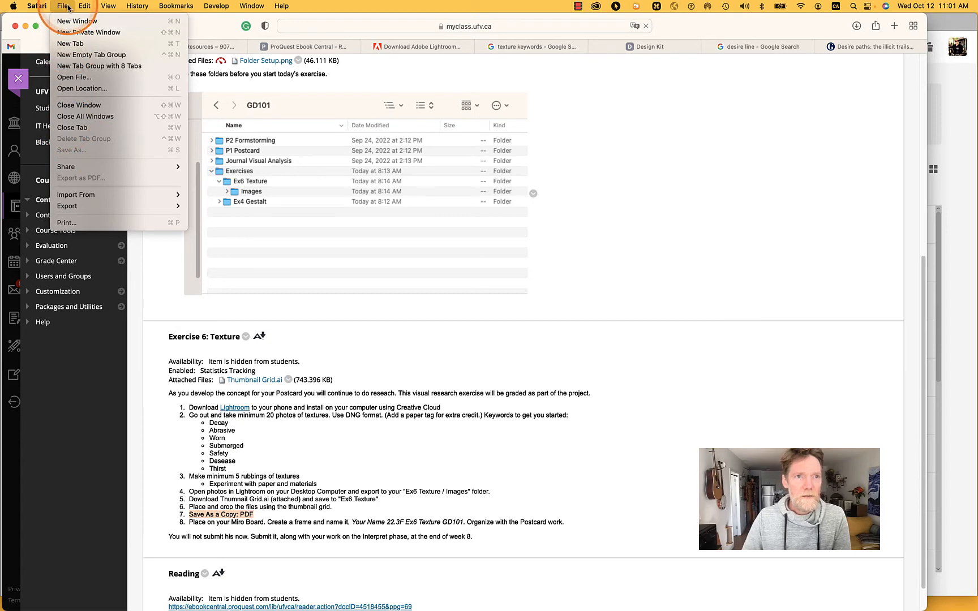
mouse_move(37, 6)
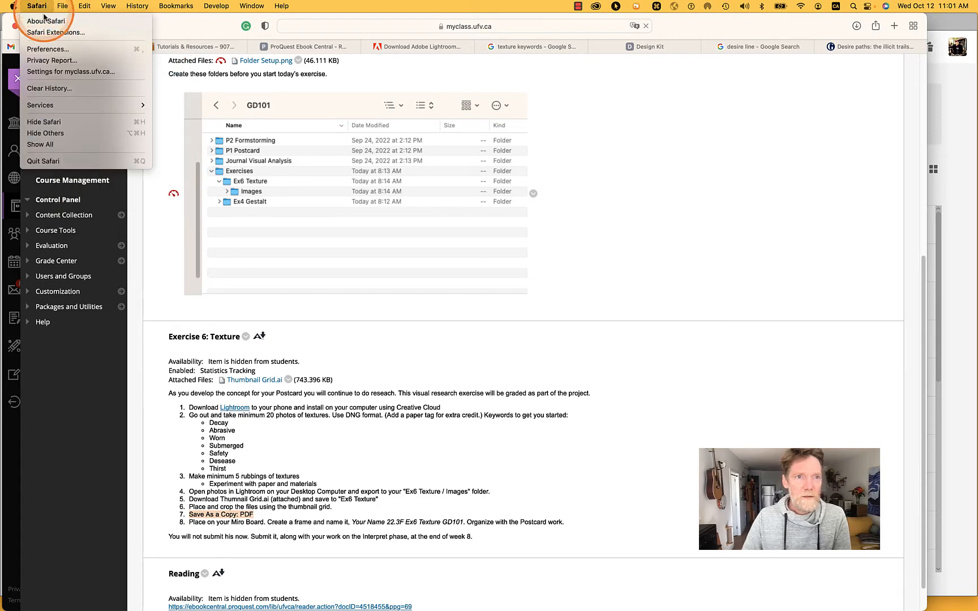
left_click(49, 122)
left_click(150, 79)
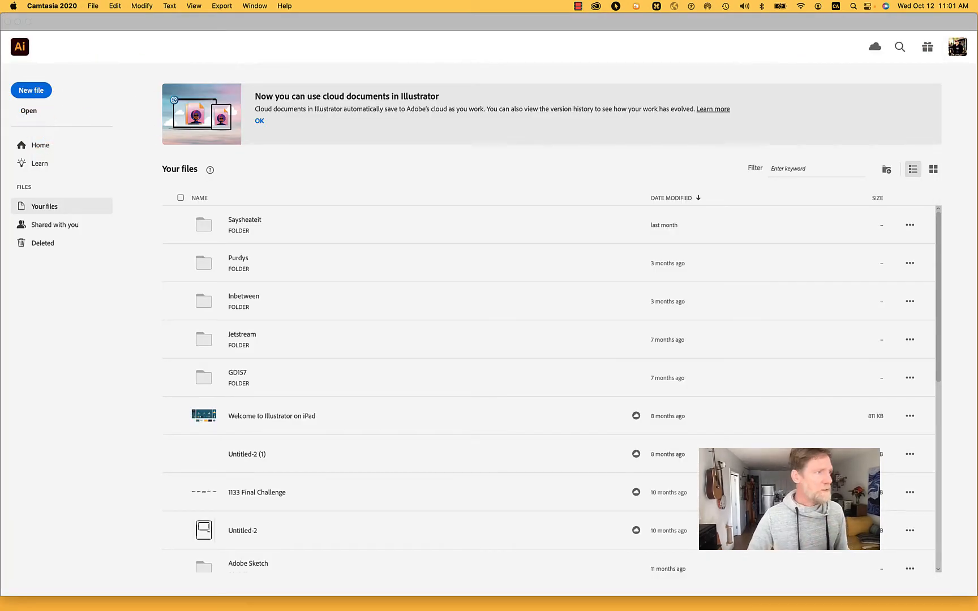
Bring the Finder window into view and open the GD101 folder under 22.3F in UFV Sudo
left_click_drag(0, 182, 336, 140)
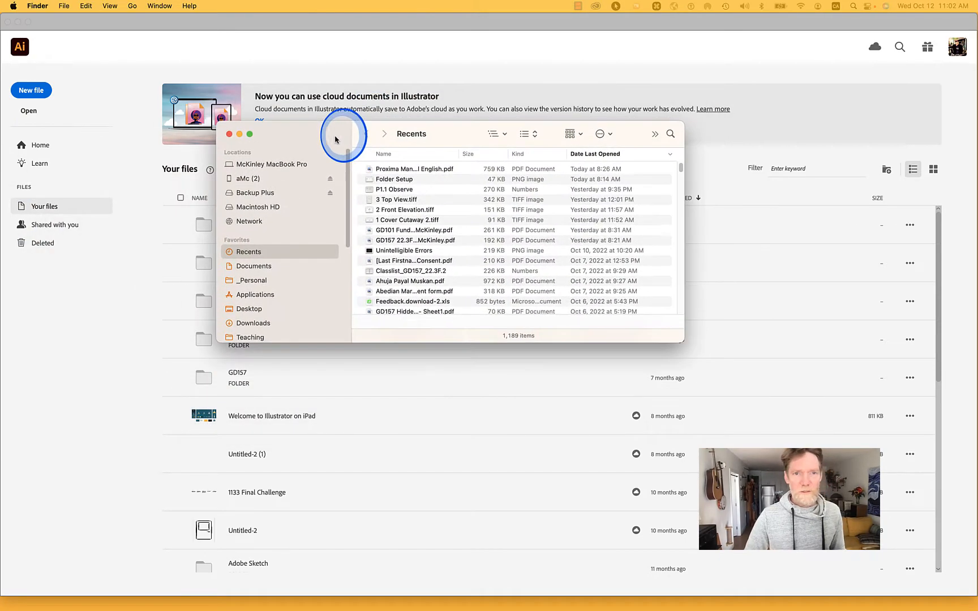
scroll(261, 283, "down", 6)
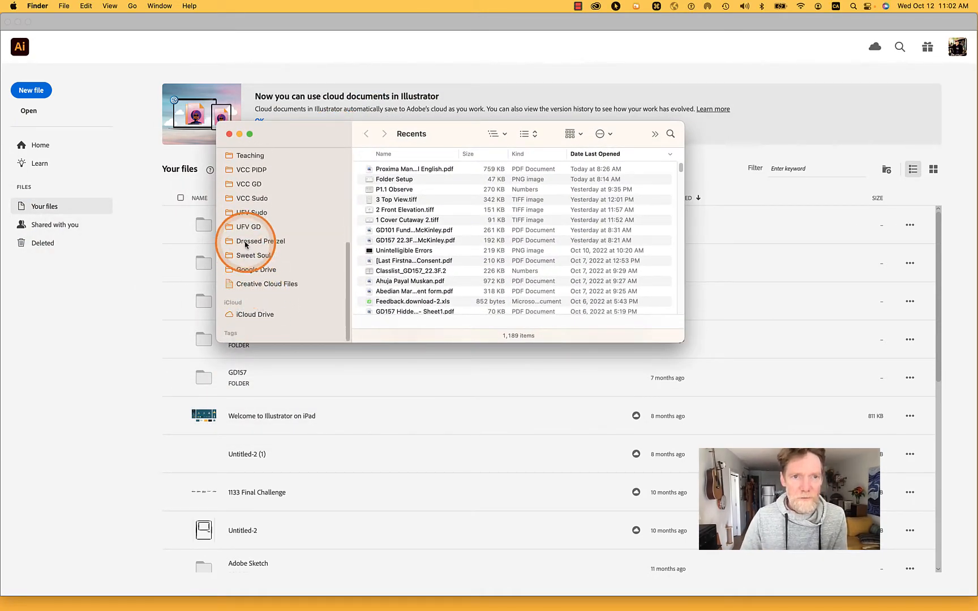
left_click(247, 227)
left_click(249, 213)
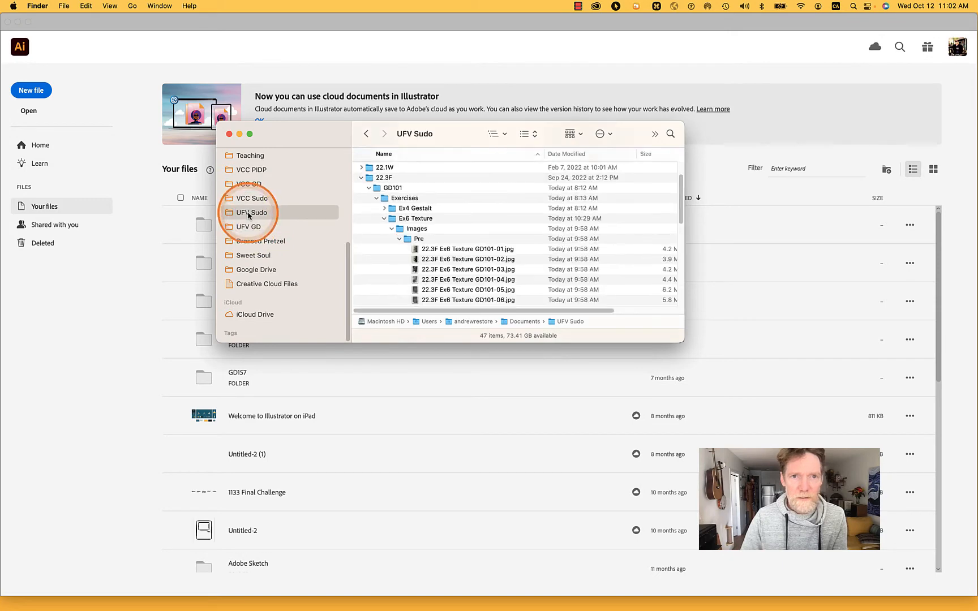
double_click(366, 187)
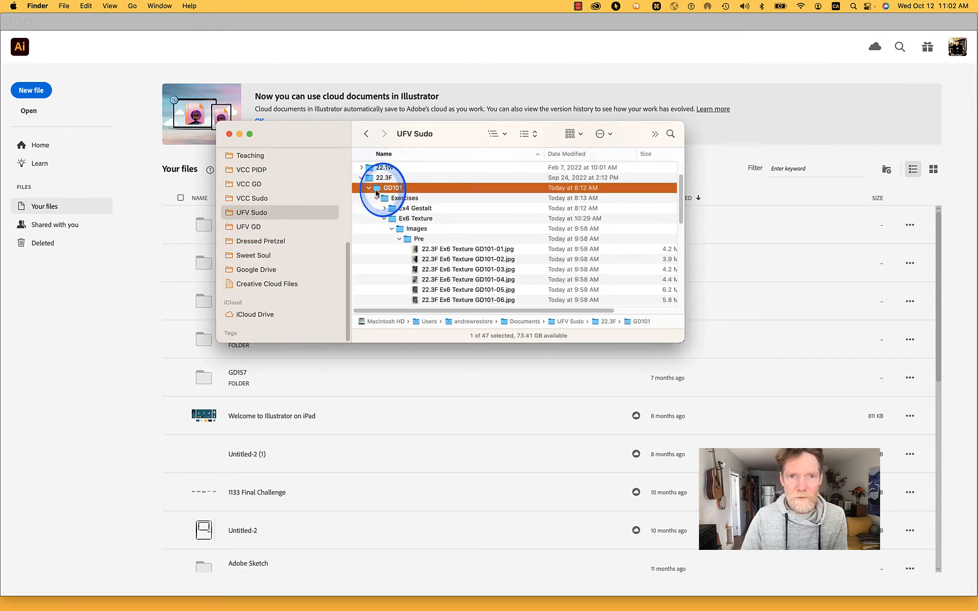
Collapse the Pre folder and examine the rubbing images in the Images folder of Ex6 Texture
scroll(453, 263, "down", 2)
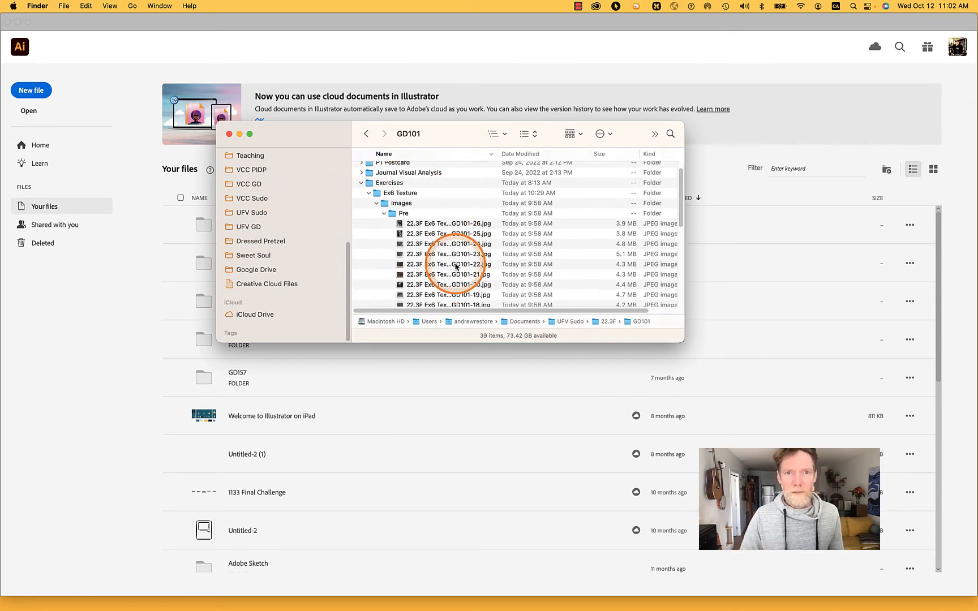
scroll(412, 195, "up", 2)
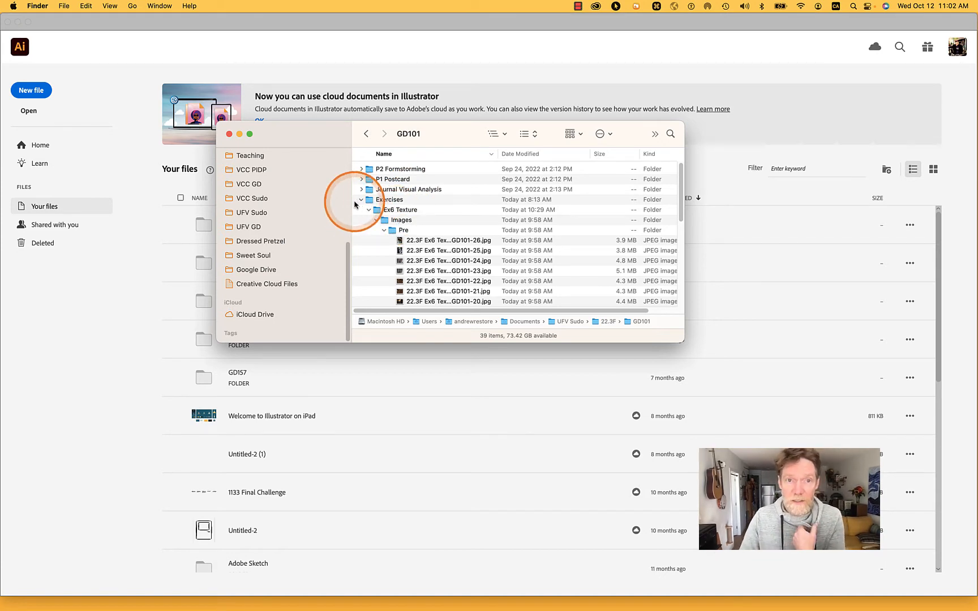
left_click(393, 201)
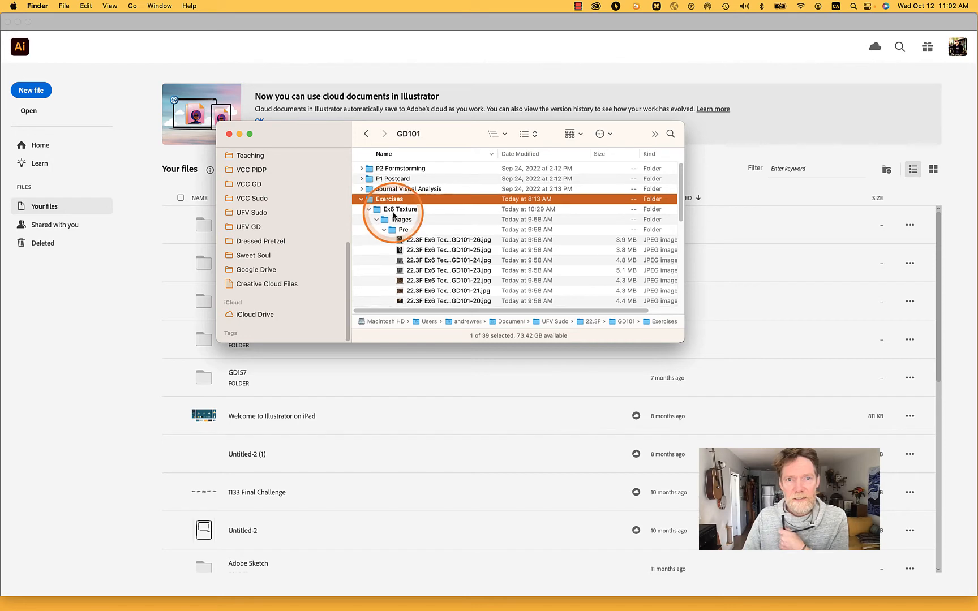
scroll(390, 213, "down", 2)
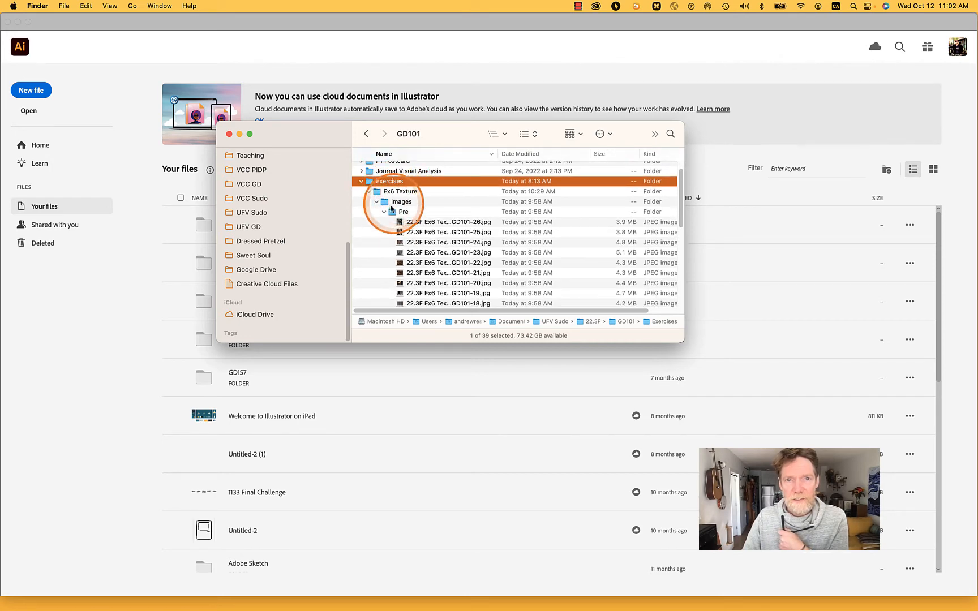
left_click(383, 214)
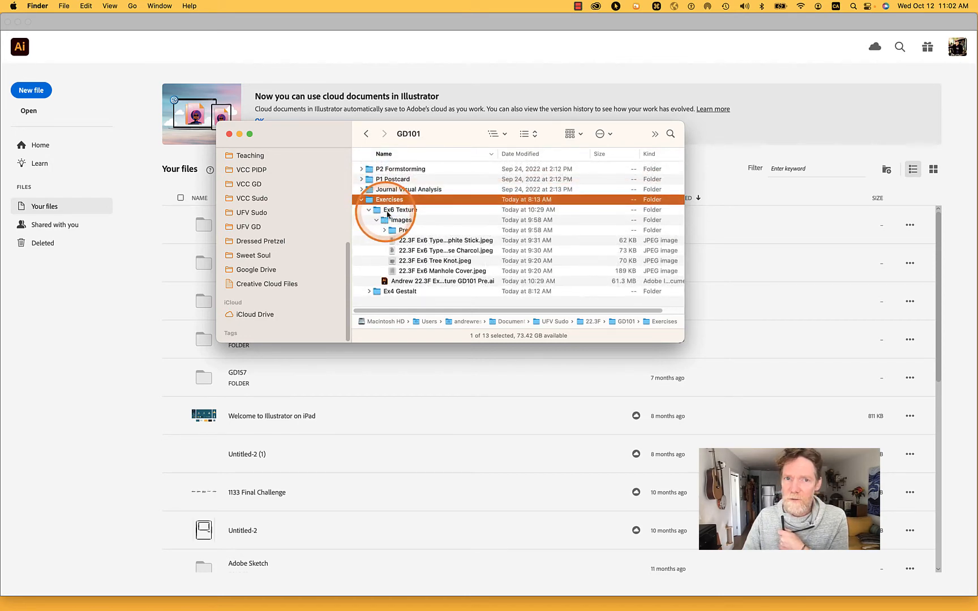
left_click(385, 219)
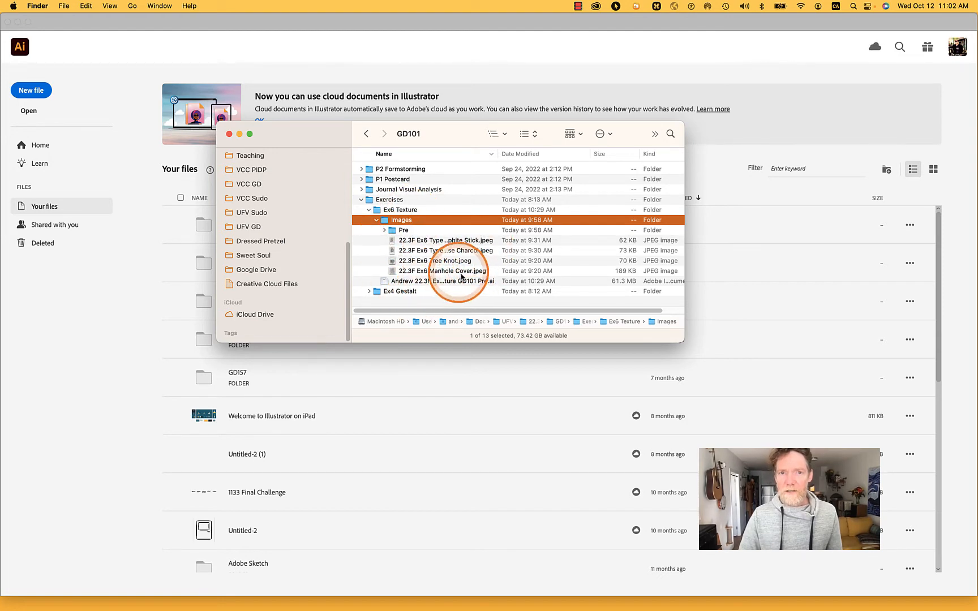
left_click(431, 241)
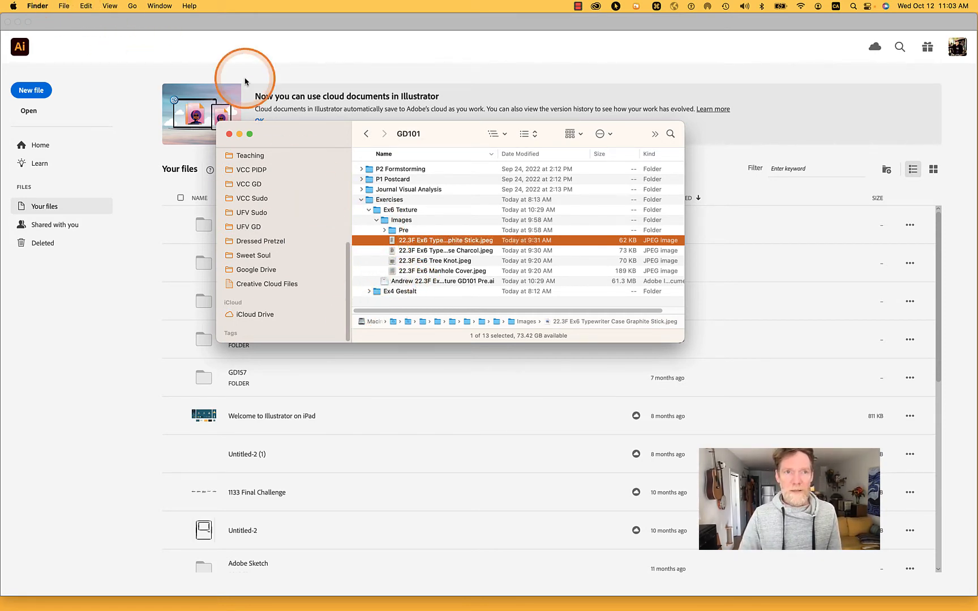
Switch to Illustrator and open Thumbnail Grid.ai from the recent files
left_click(64, 5)
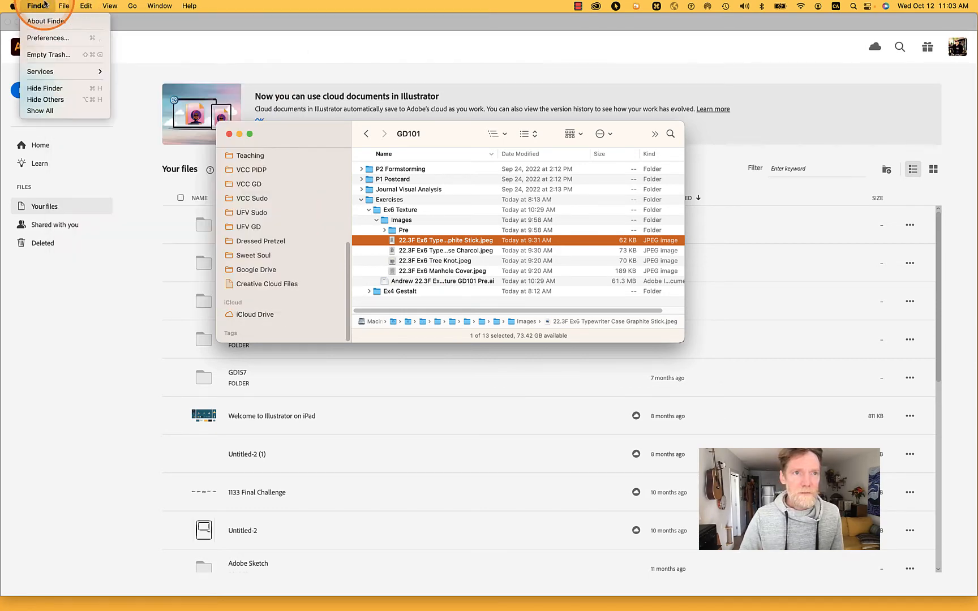
key("super+Tab")
key("super+Tab")
key("super+Tab")
key("super+Tab")
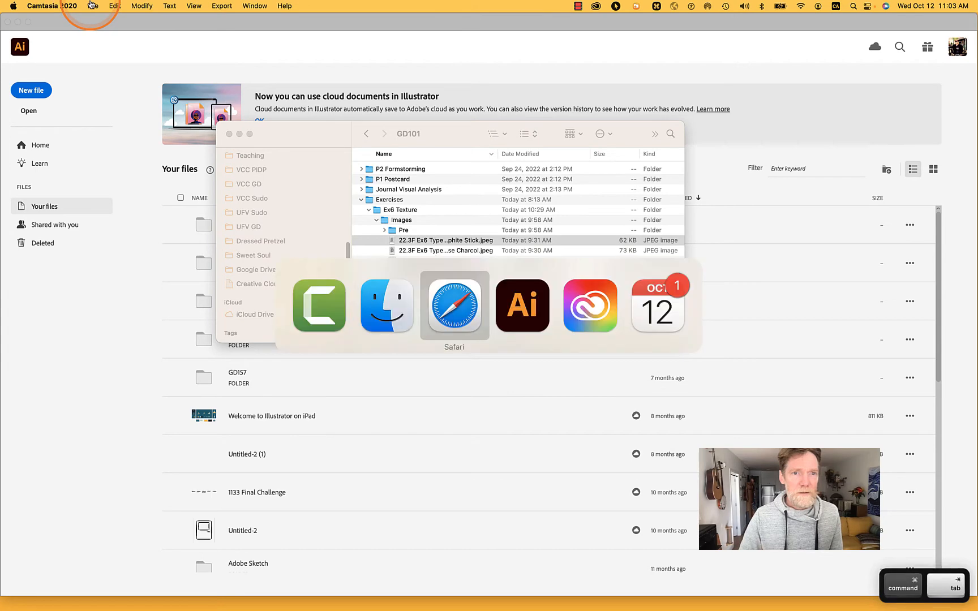
left_click(82, 5)
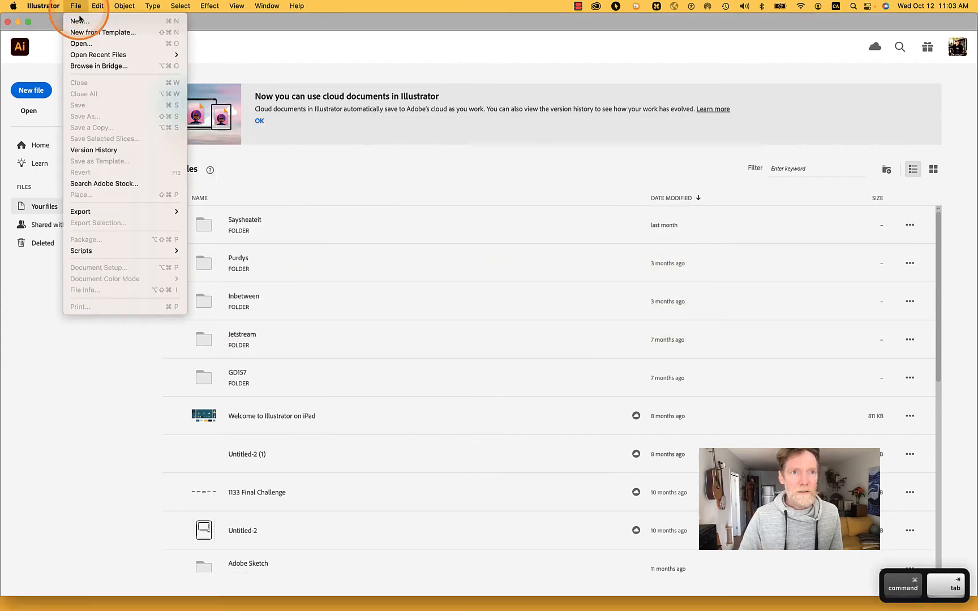
mouse_move(85, 54)
left_click(202, 67)
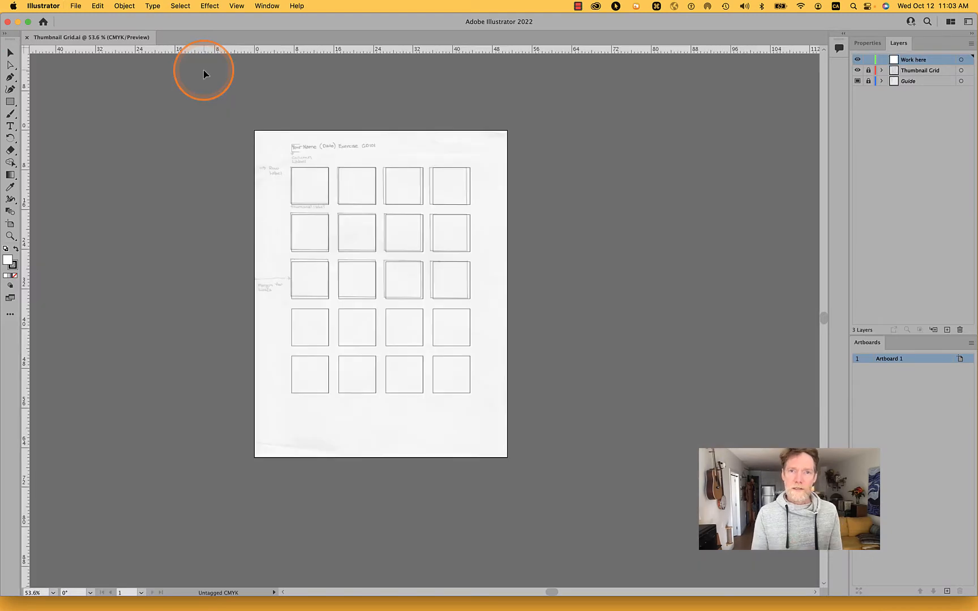
Lock the Work here layer of the thumbnail grid document
left_click(541, 133)
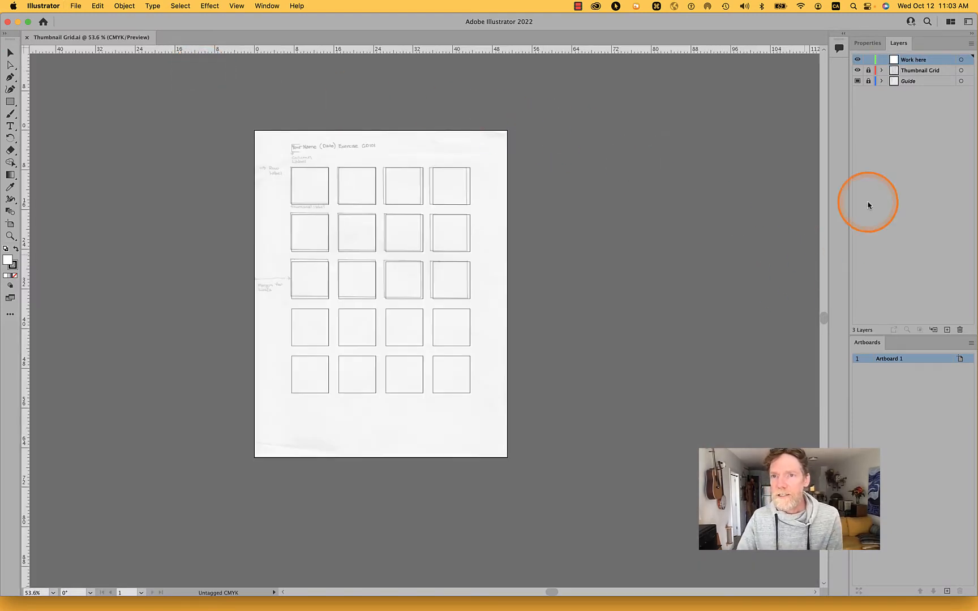
left_click(867, 60)
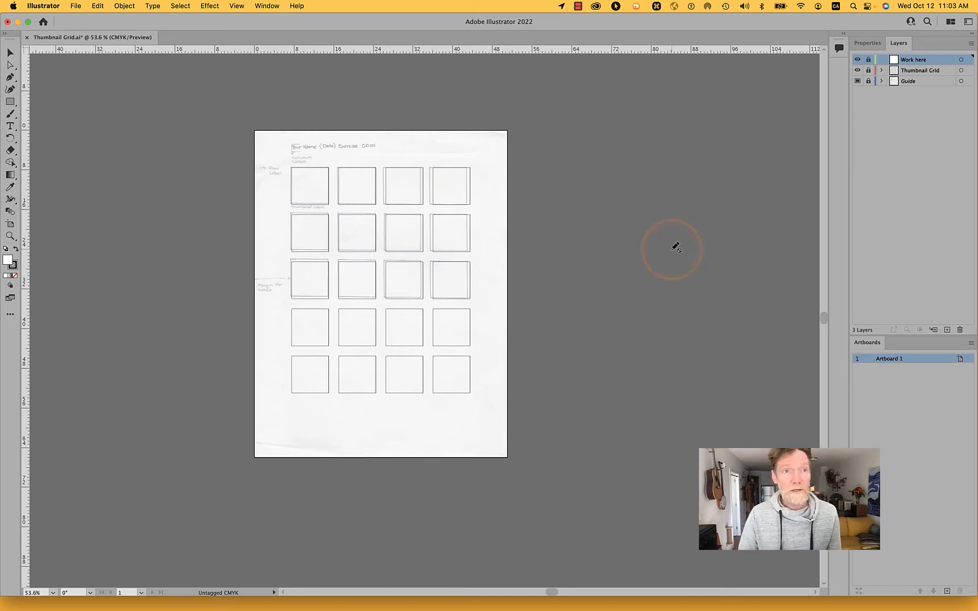
Start saving the document under a new name in UFV Sudo > 22.3F > GD101 > Exercises > Ex6 Texture
left_click(73, 6)
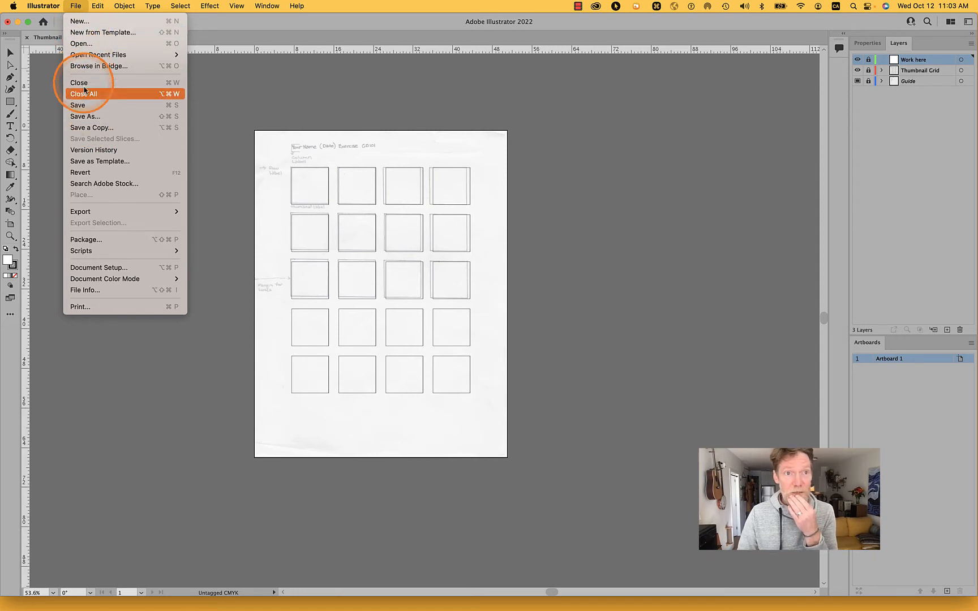
left_click(87, 119)
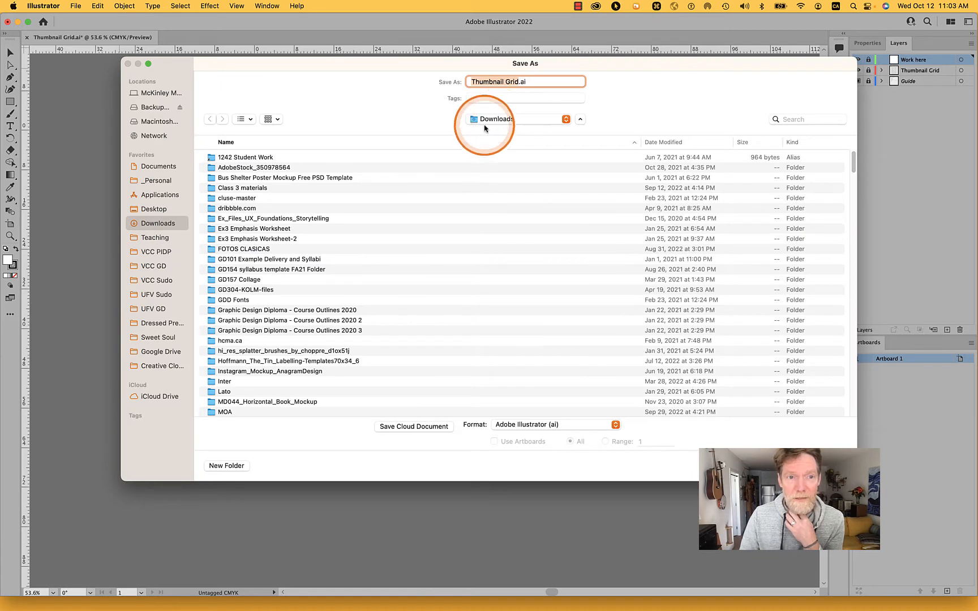
left_click(161, 294)
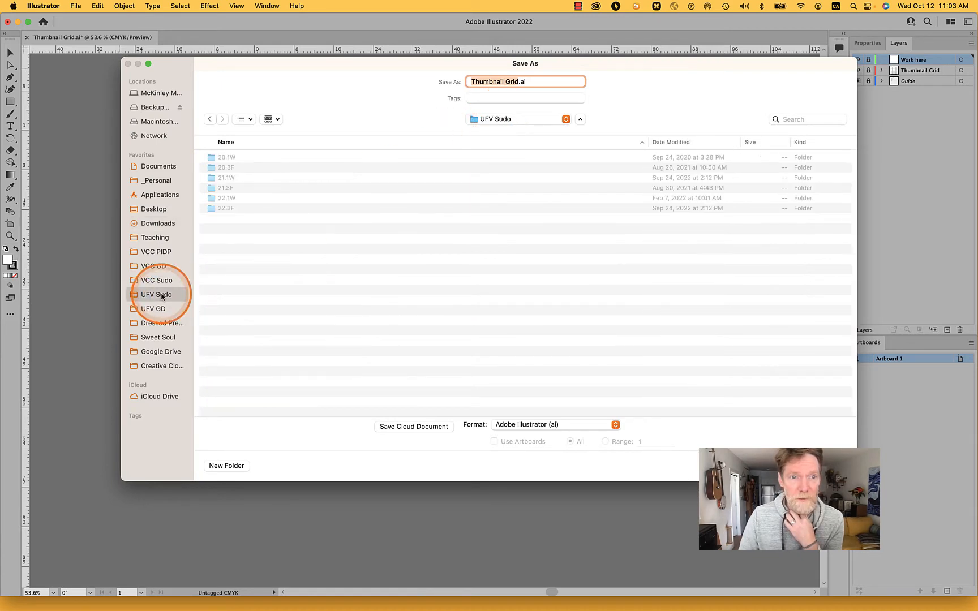
left_click(210, 211)
double_click(209, 212)
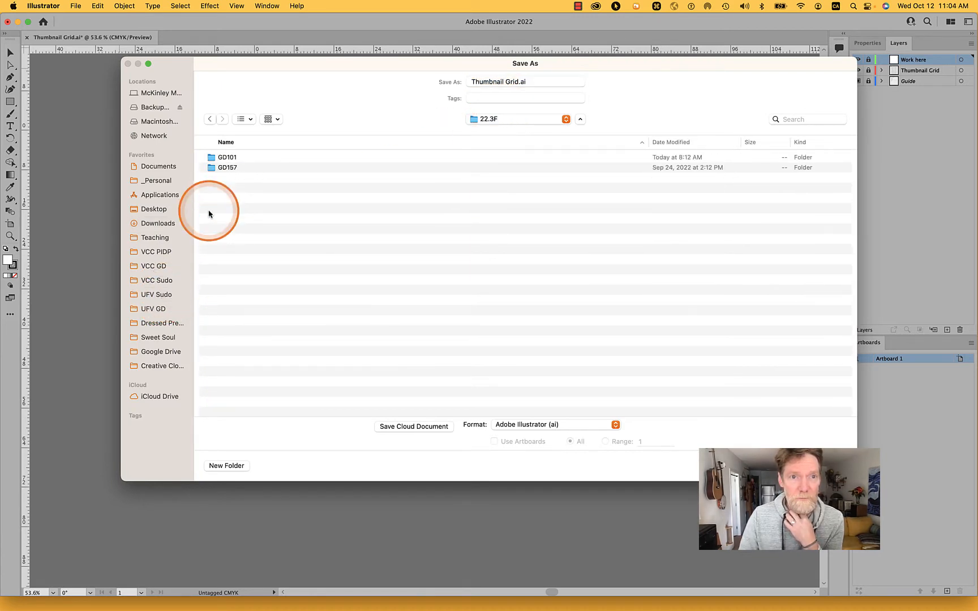
double_click(211, 158)
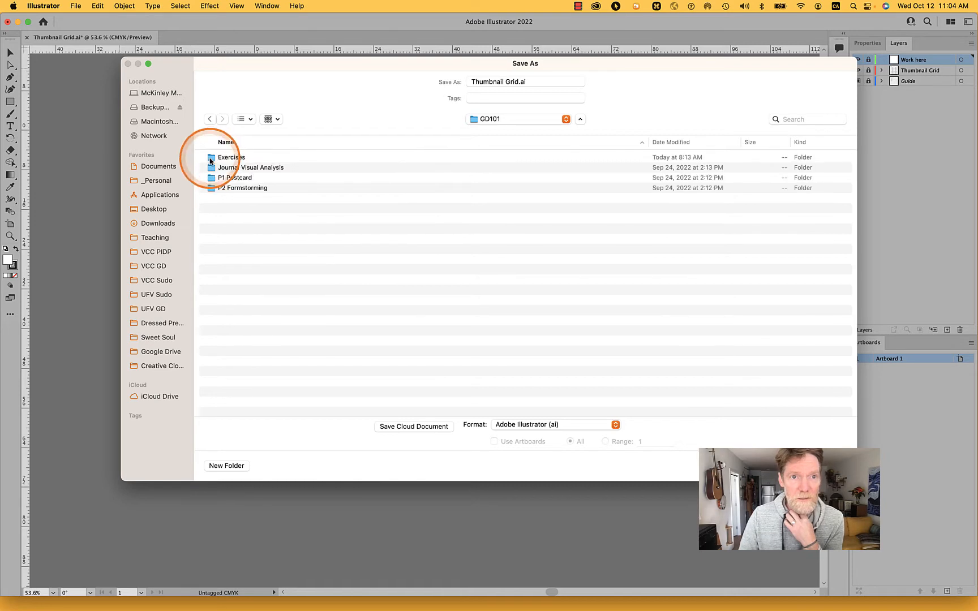
double_click(211, 158)
double_click(210, 168)
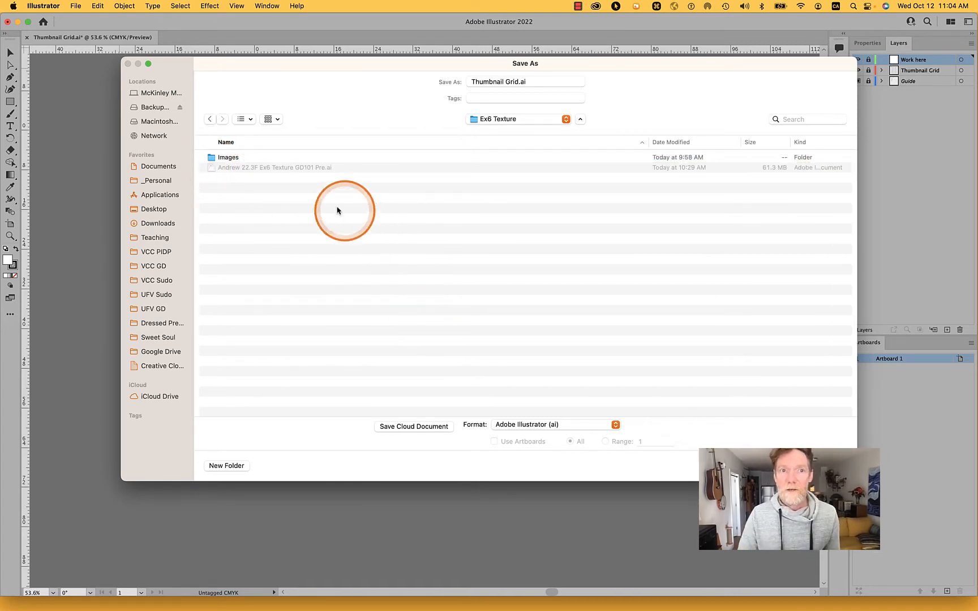
Name the file with the owner's first name followed by "22.3F Ex6 Texture GD101" and save it with the default Illustrator options
left_click_drag(517, 83, 410, 83)
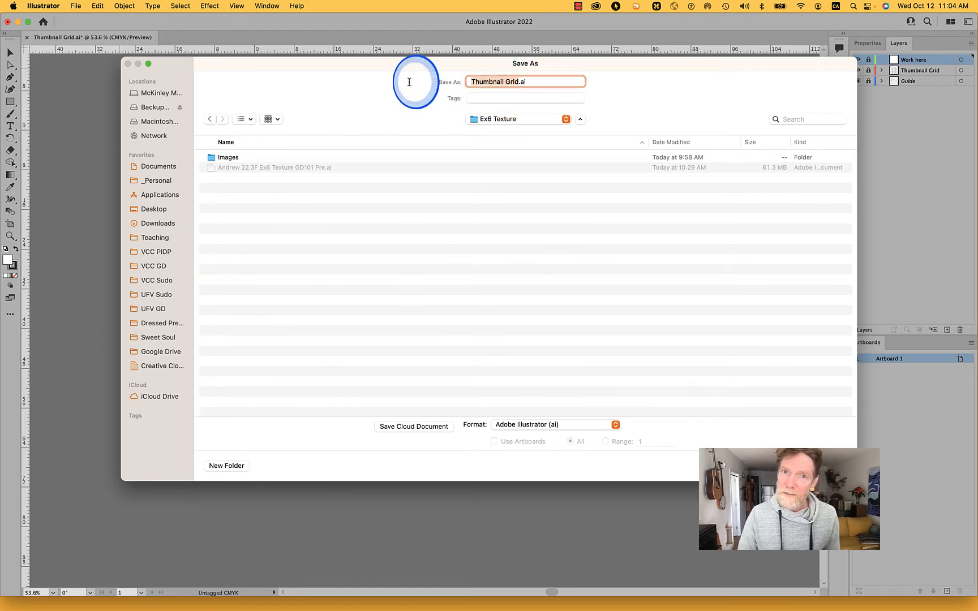
type("Anrew")
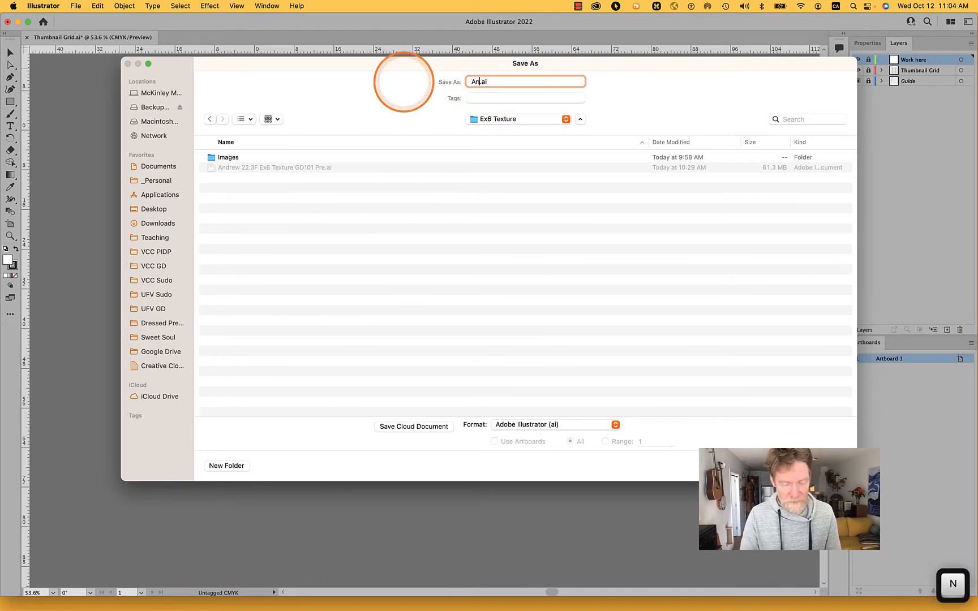
key("BackSpace")
key("BackSpace")
key("BackSpace")
type("drew ")
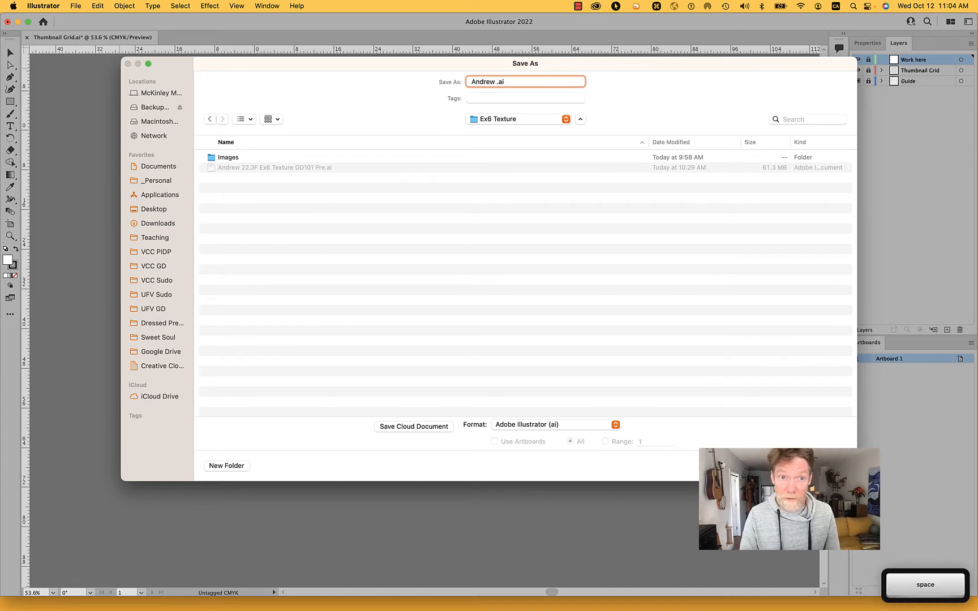
type("22.3")
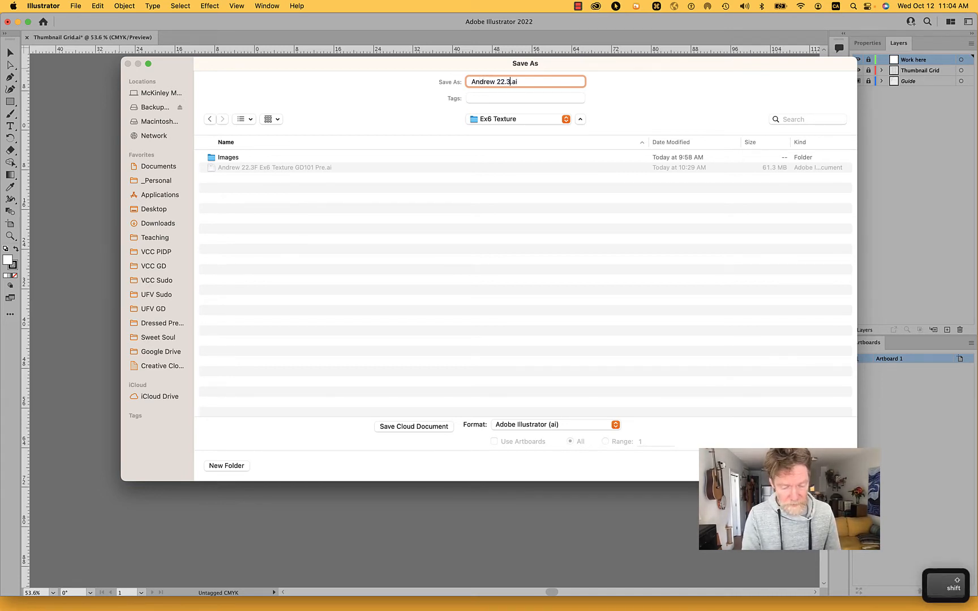
type("F ")
type("Ex")
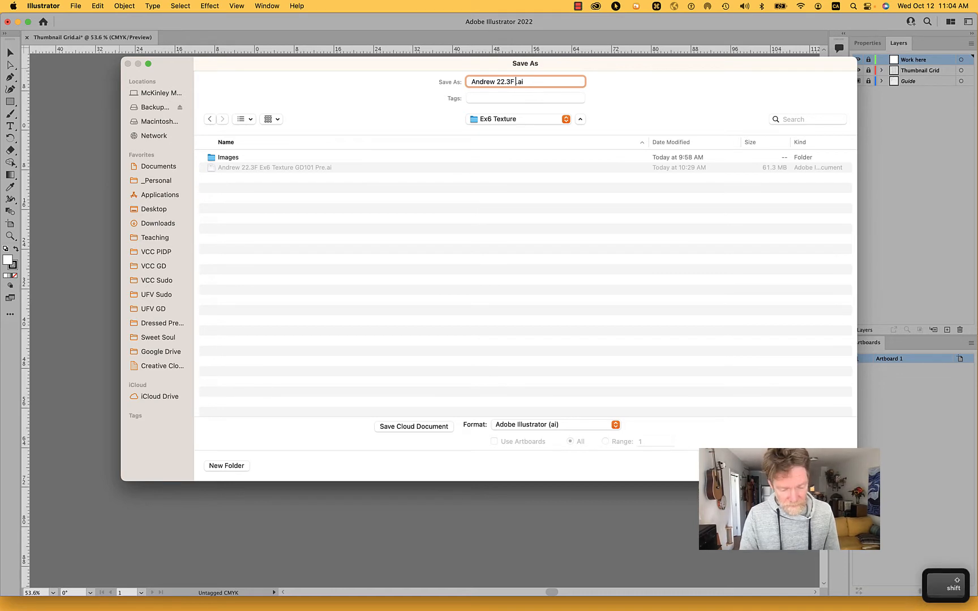
type("6")
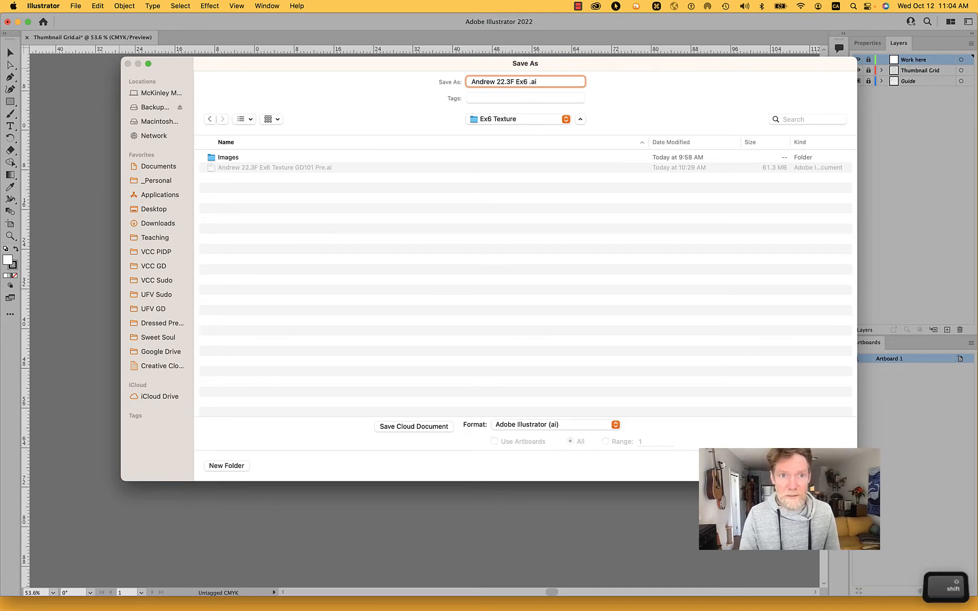
type(" Textur")
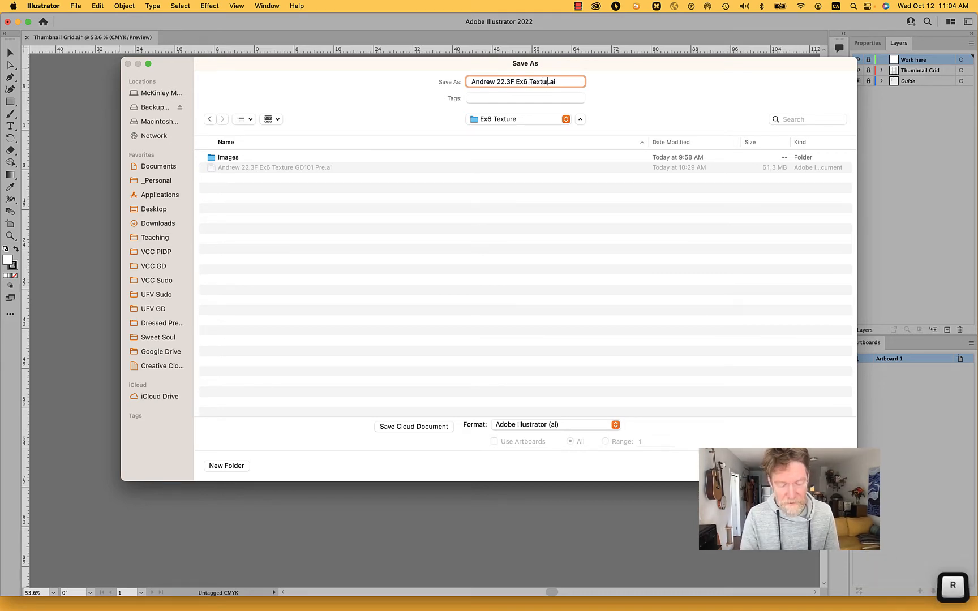
type("e GD")
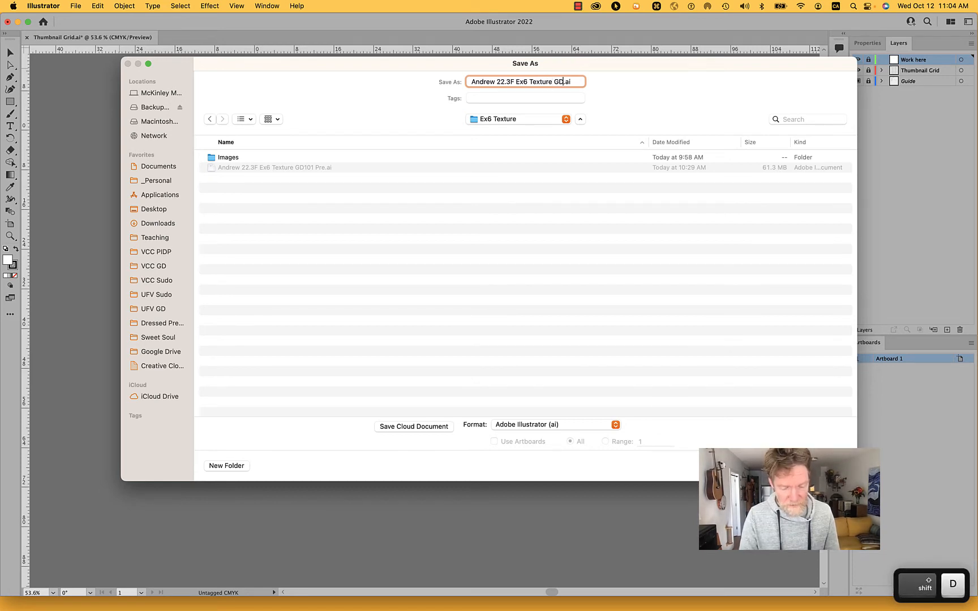
type("101")
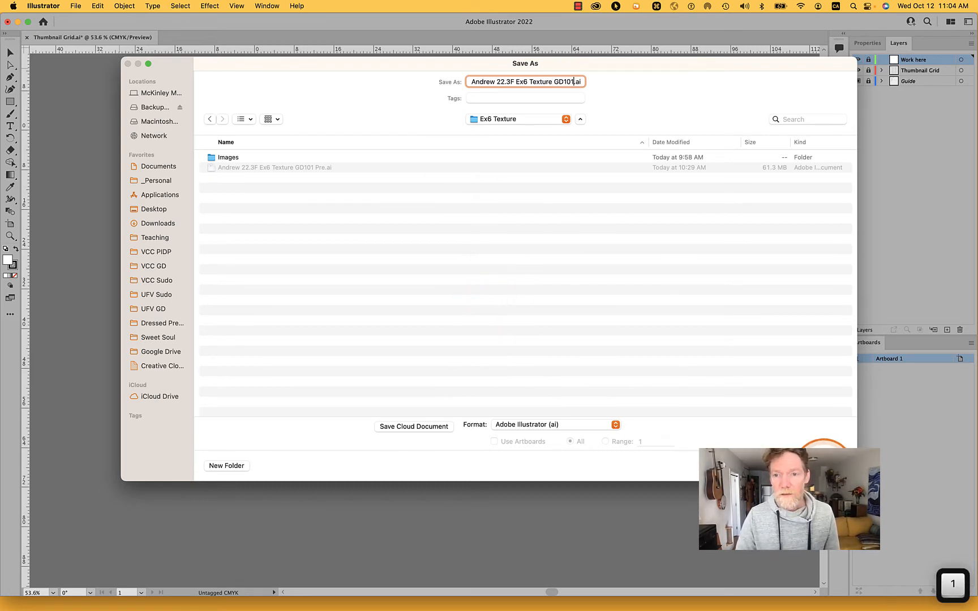
left_click(837, 465)
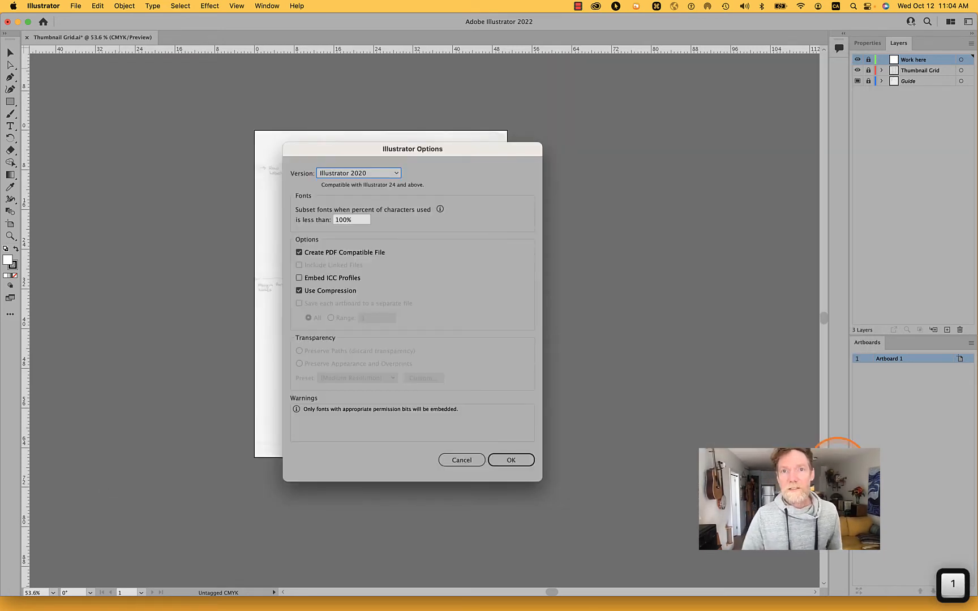
left_click(504, 462)
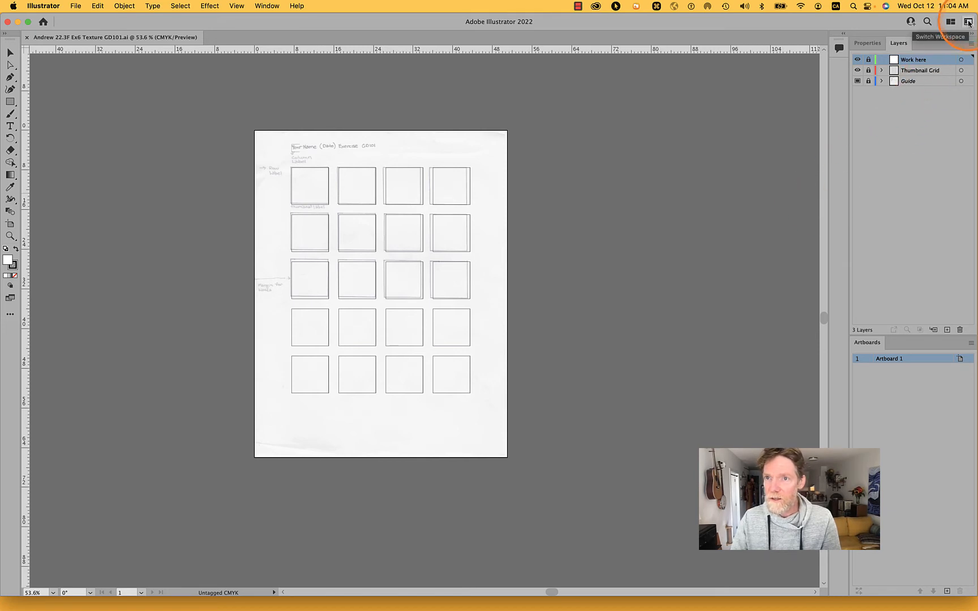
Check the list of workspaces, and hide and reshow the Artboards panel
left_click(968, 22)
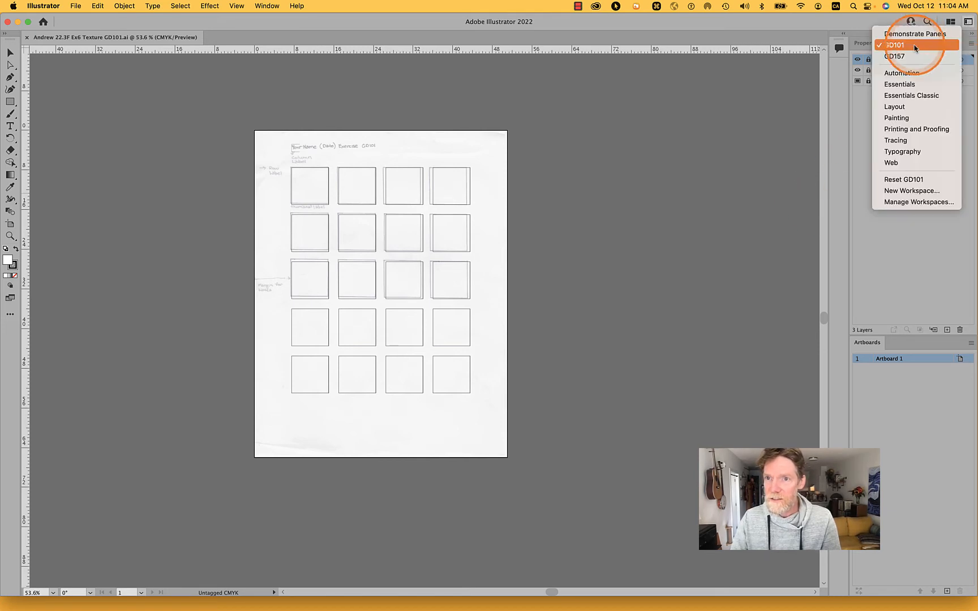
left_click(950, 22)
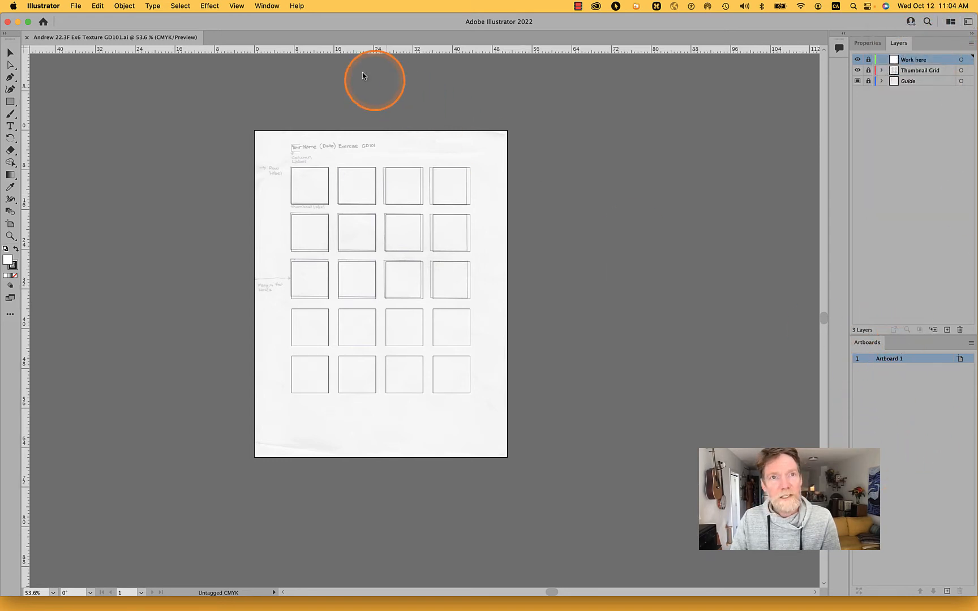
left_click(262, 5)
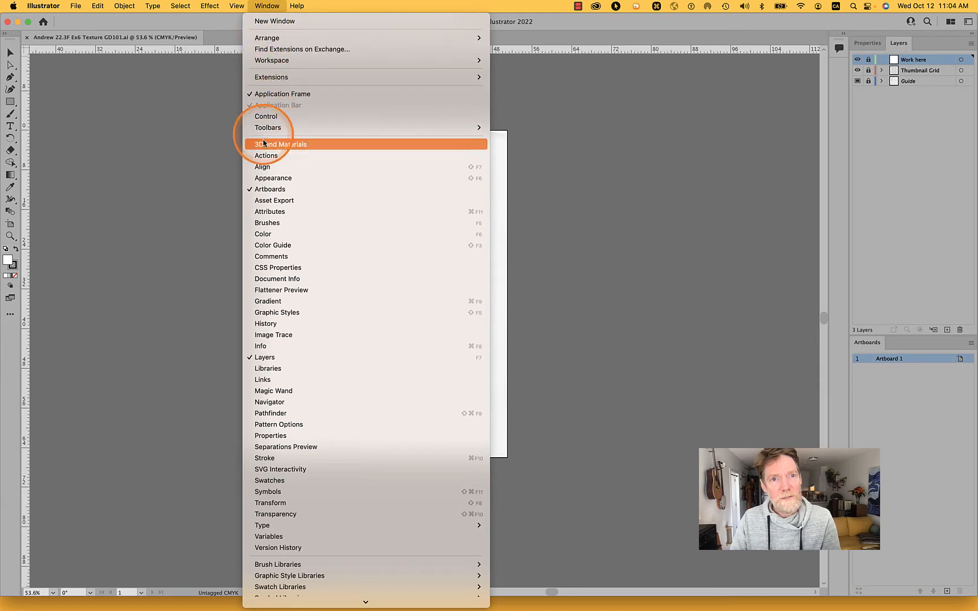
left_click(267, 189)
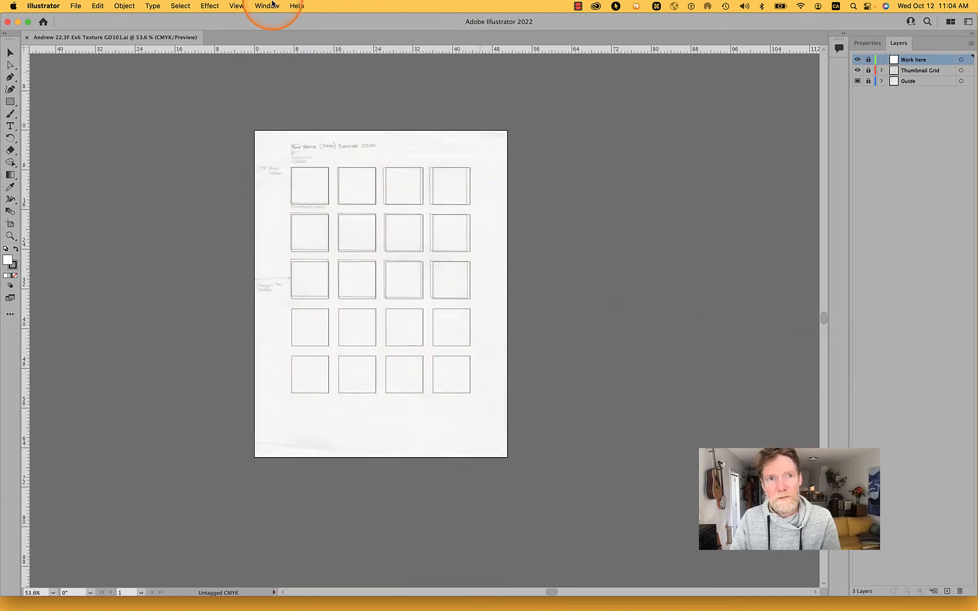
left_click(270, 5)
left_click(267, 189)
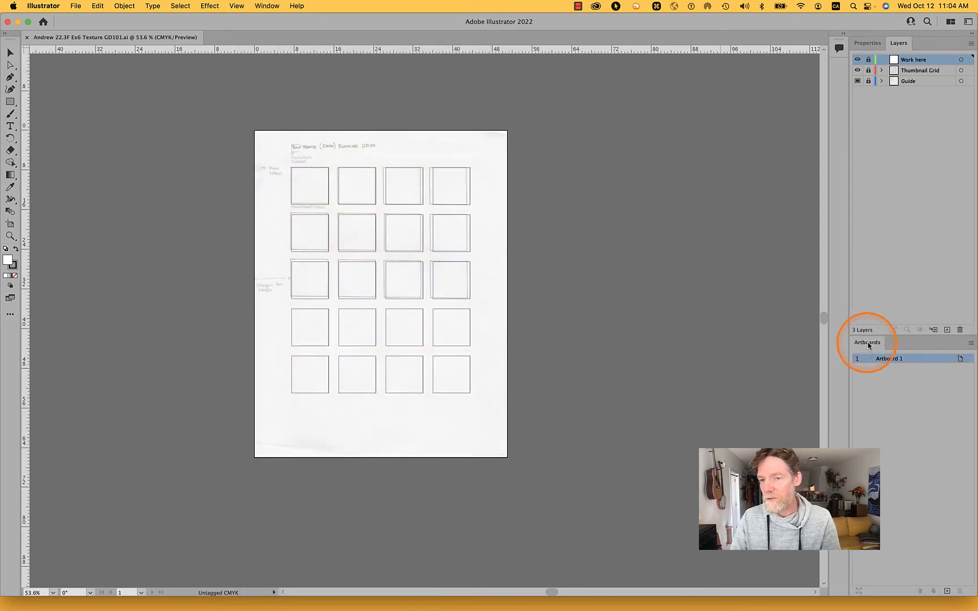
Make the Layers panel taller above Artboards, save the layout as workspace GD101 over the existing one, and reset to it
left_click_drag(866, 341, 879, 585)
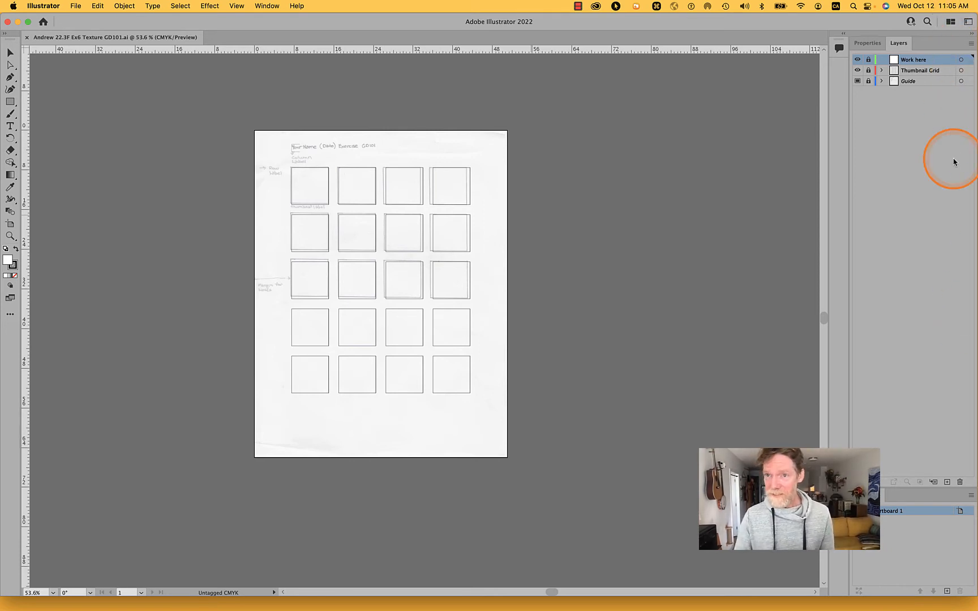
left_click(967, 22)
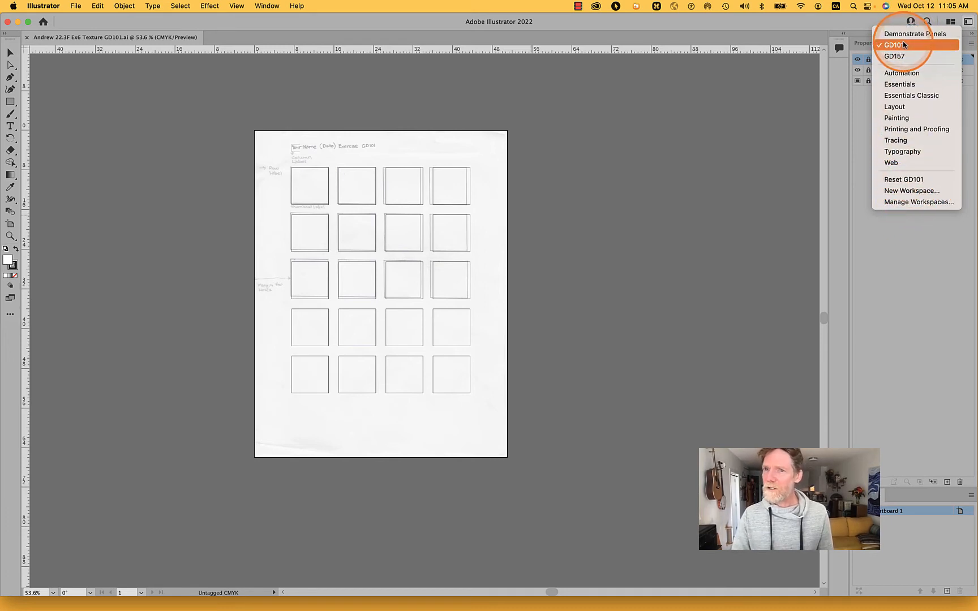
left_click(912, 190)
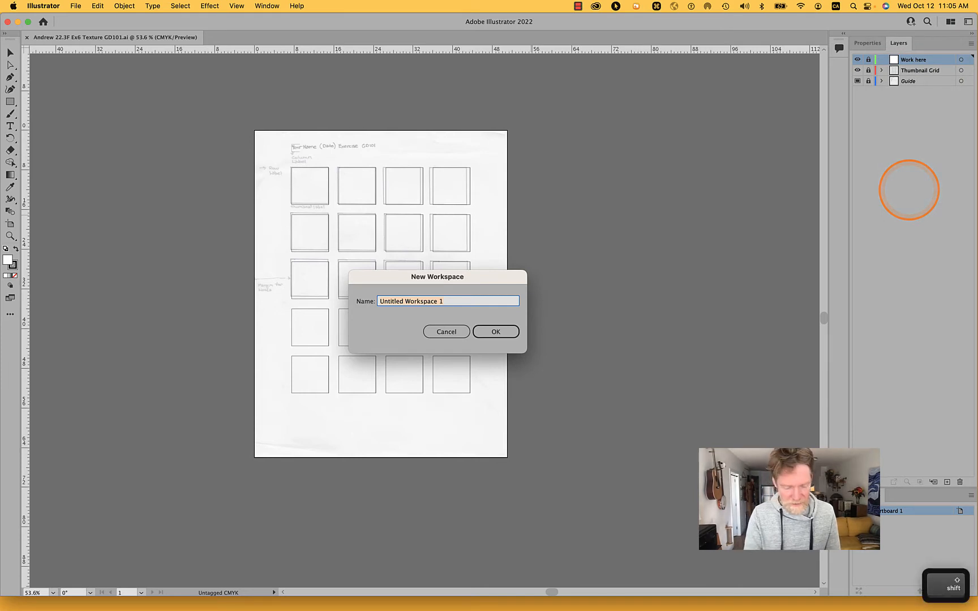
type("GD101")
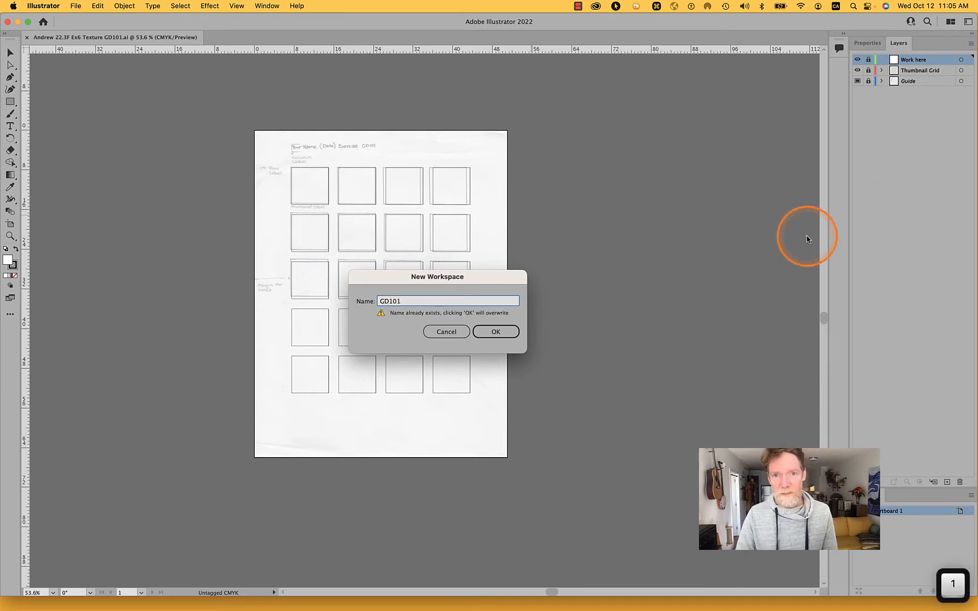
left_click(500, 331)
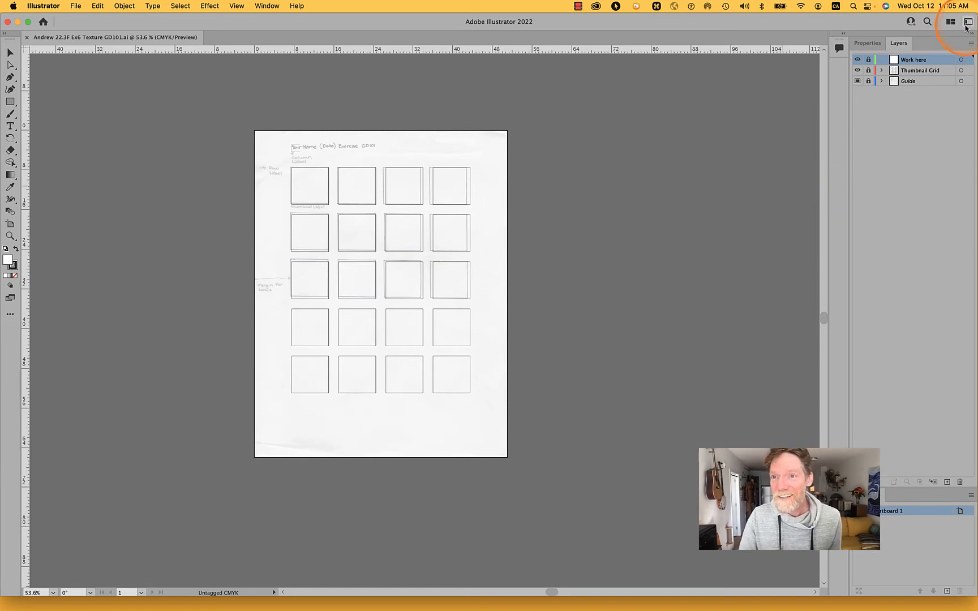
left_click(968, 23)
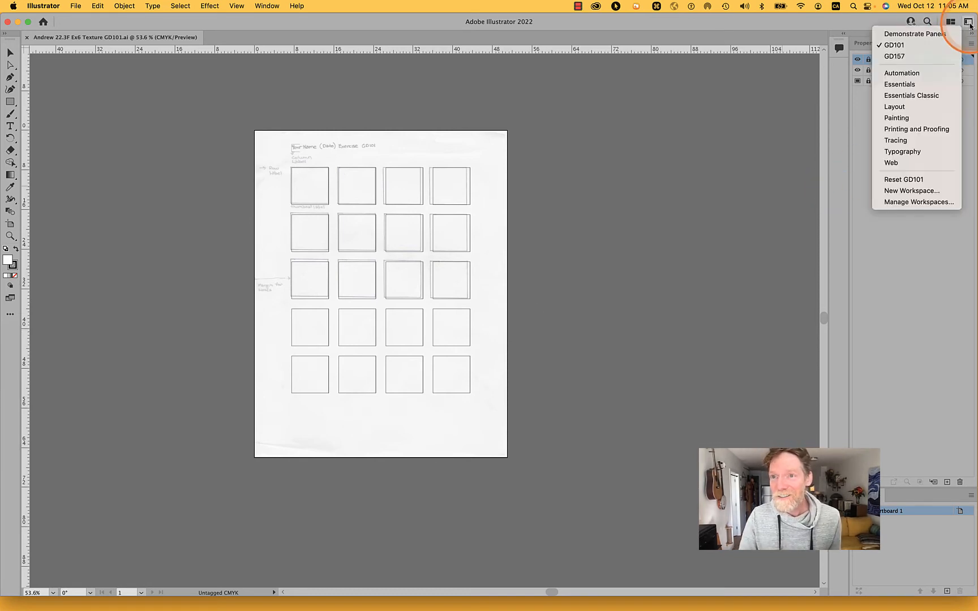
left_click(910, 180)
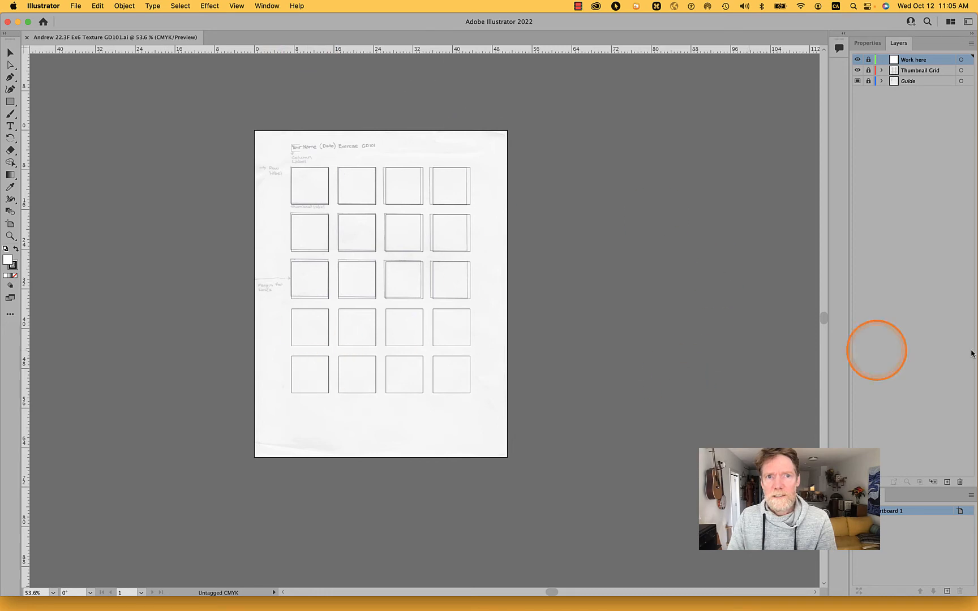
Select the Guide layer, unlock it and lock it again
left_click(929, 82)
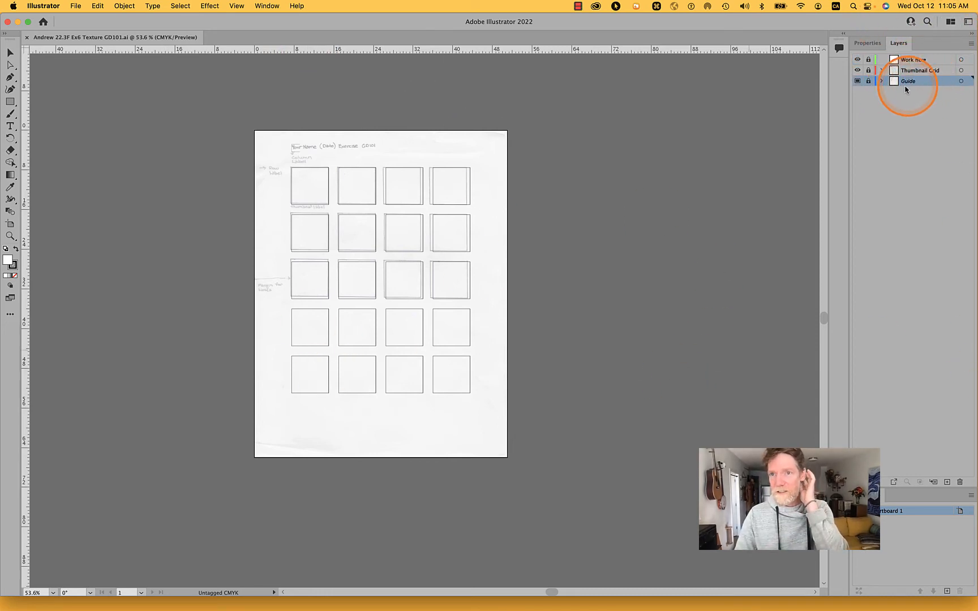
left_click(870, 82)
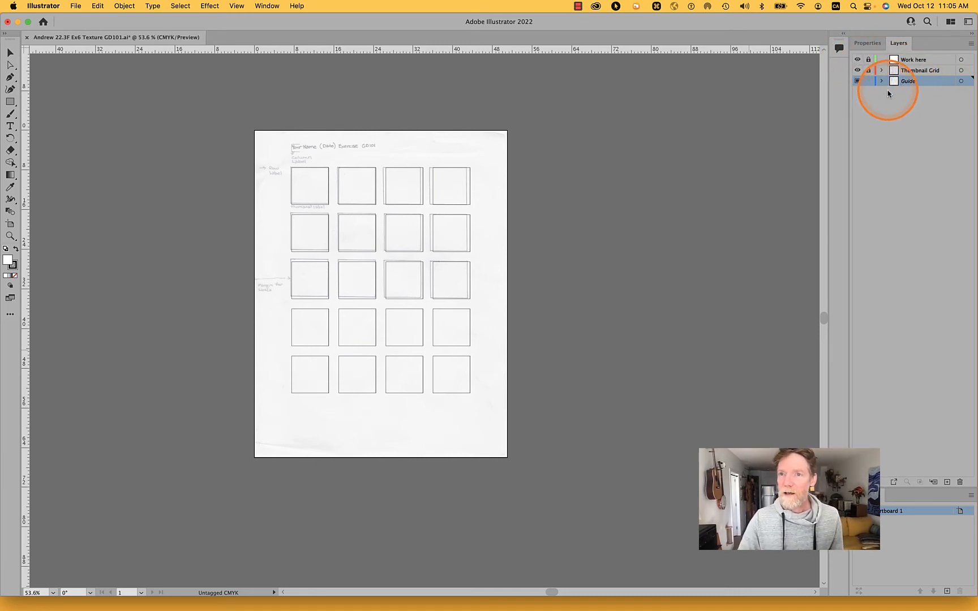
left_click(869, 82)
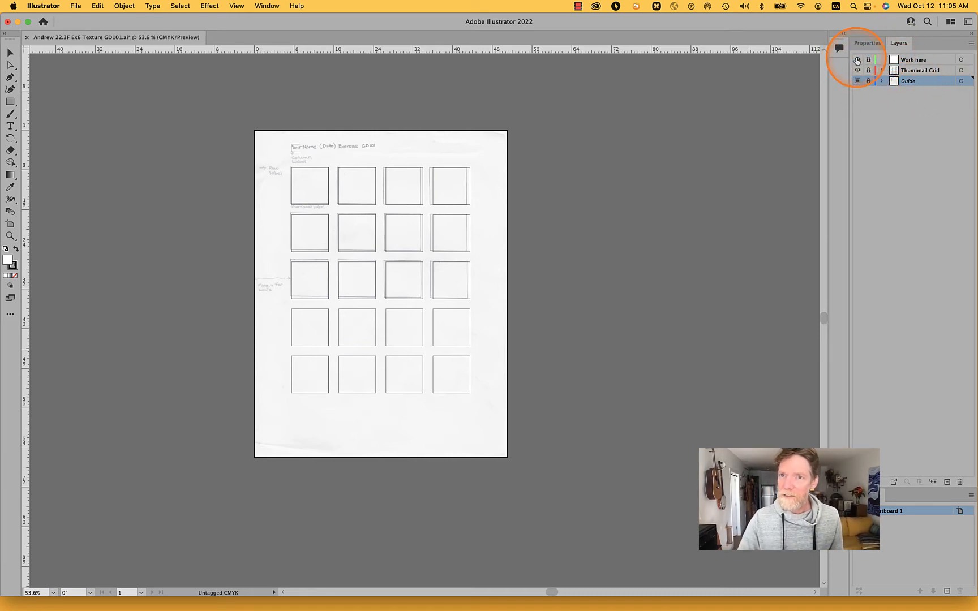
Toggle the Thumbnail Grid layer's visibility off and on, and hide the Guide layer
left_click(858, 70)
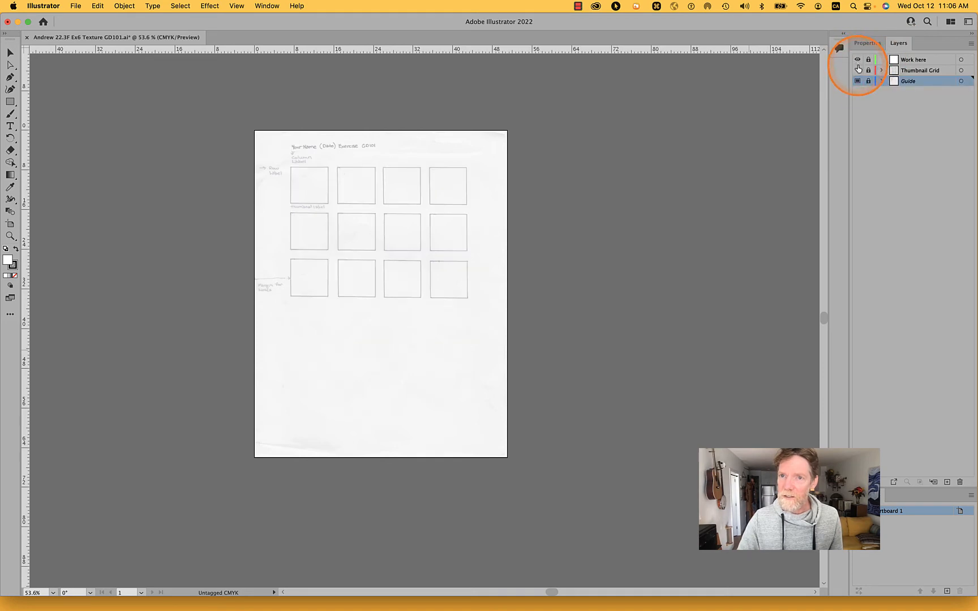
left_click(858, 70)
left_click(857, 81)
left_click(857, 81)
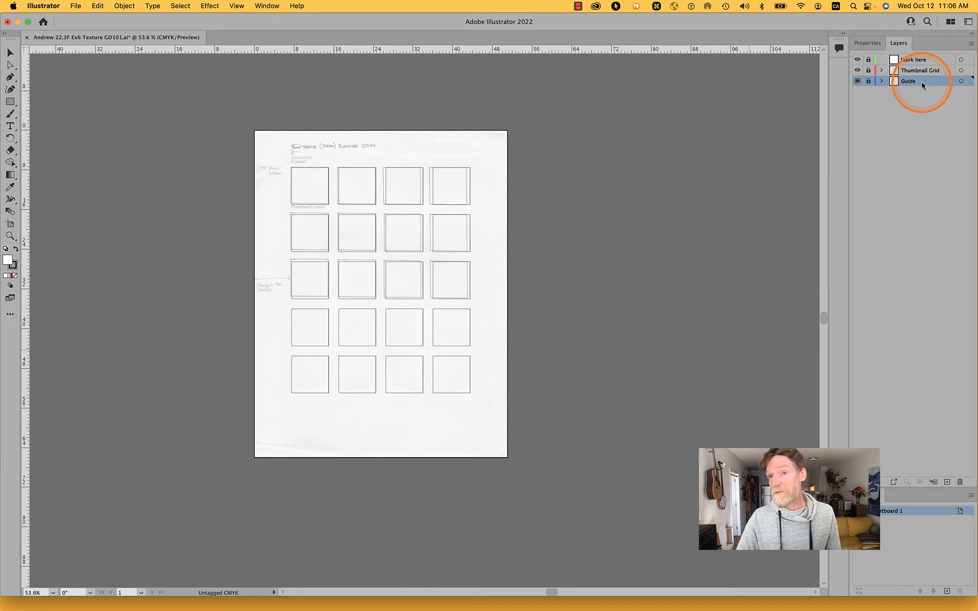
left_click(857, 81)
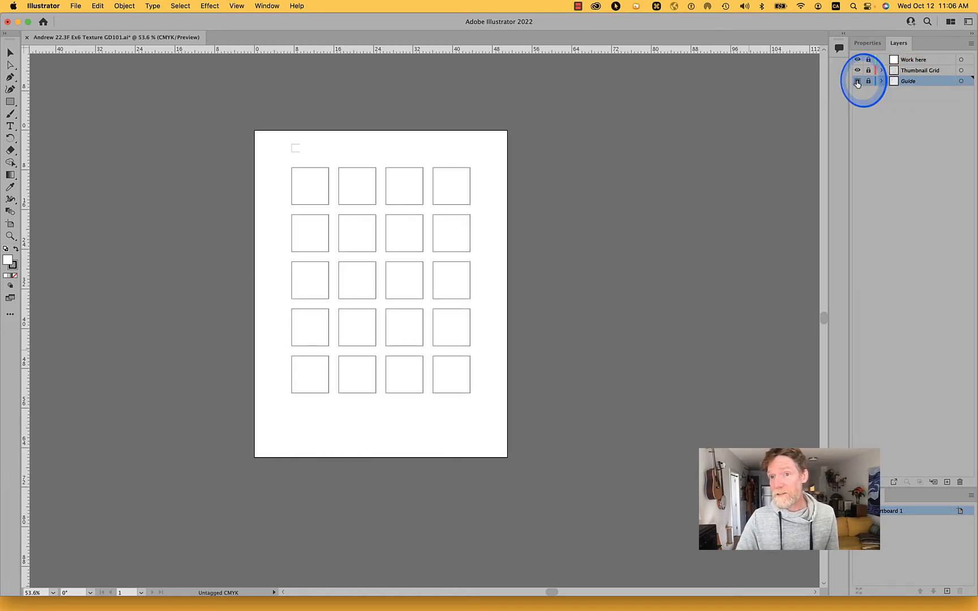
Show the Guide layer and turn off its Template option so that it becomes a normal layer
left_click(857, 81)
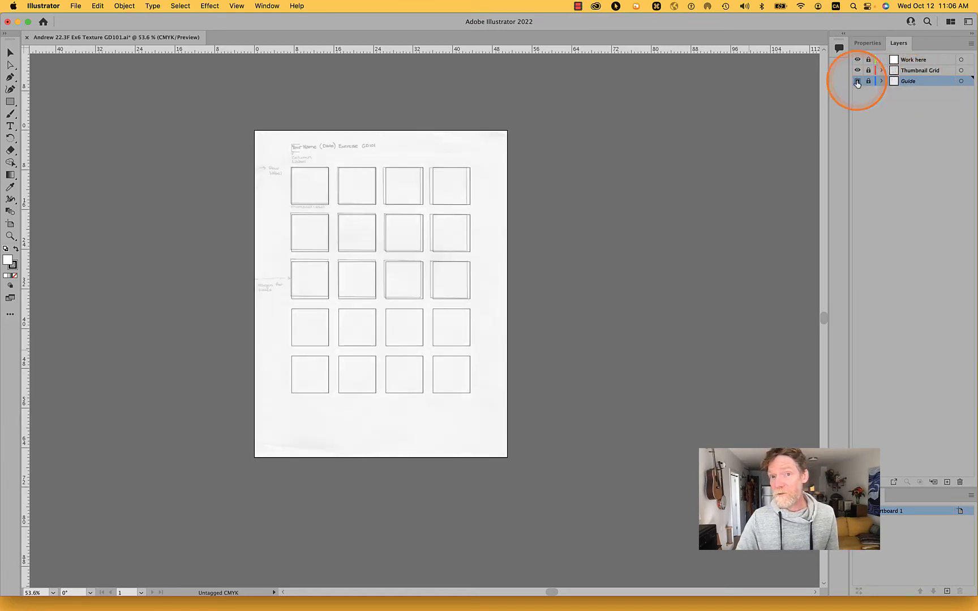
double_click(906, 81)
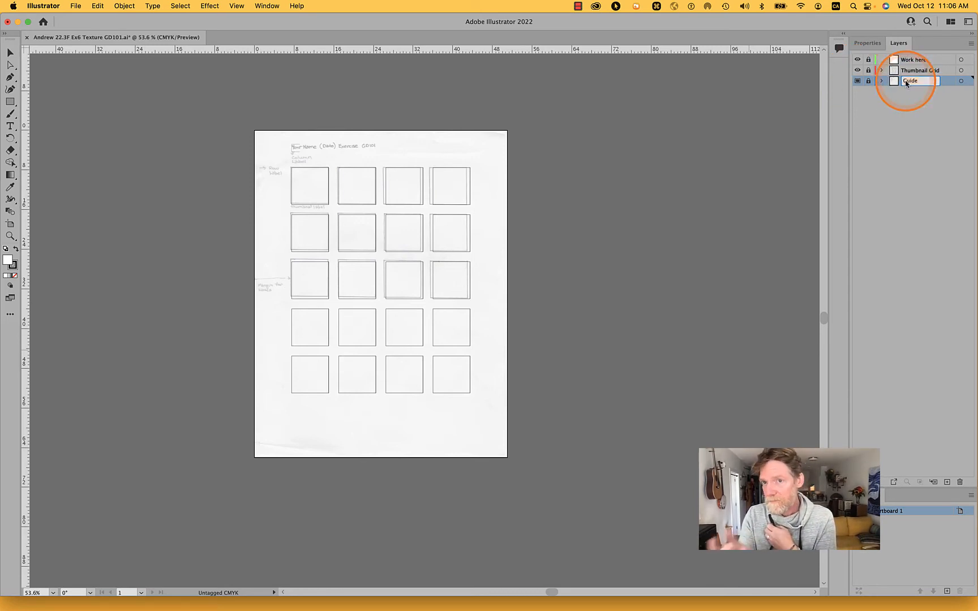
left_click(939, 83)
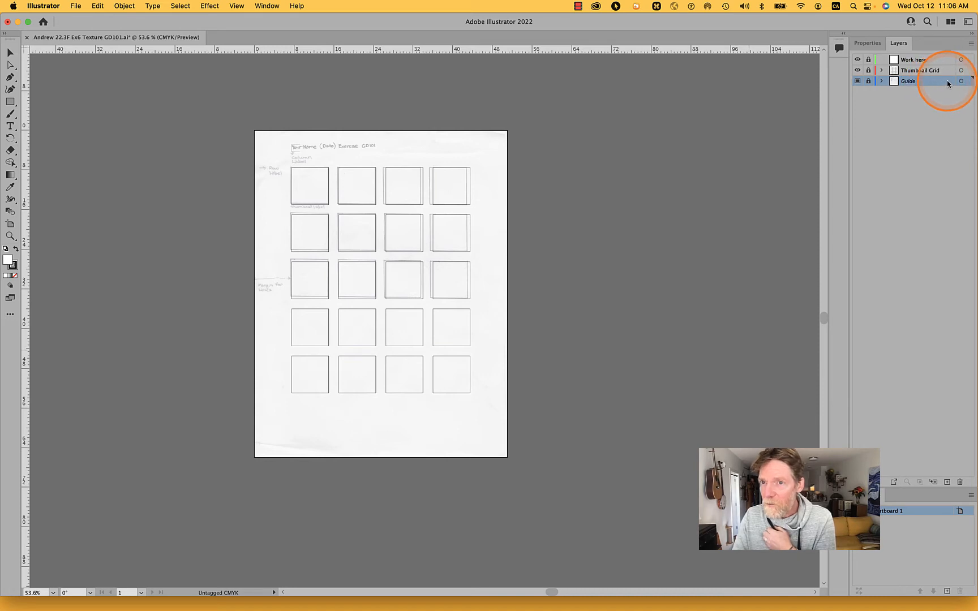
double_click(948, 83)
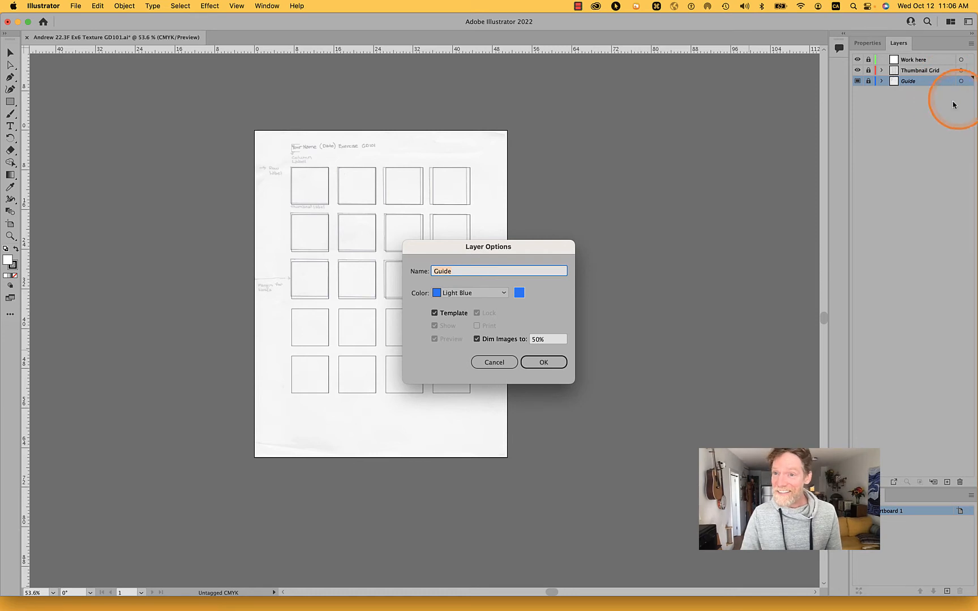
left_click(450, 315)
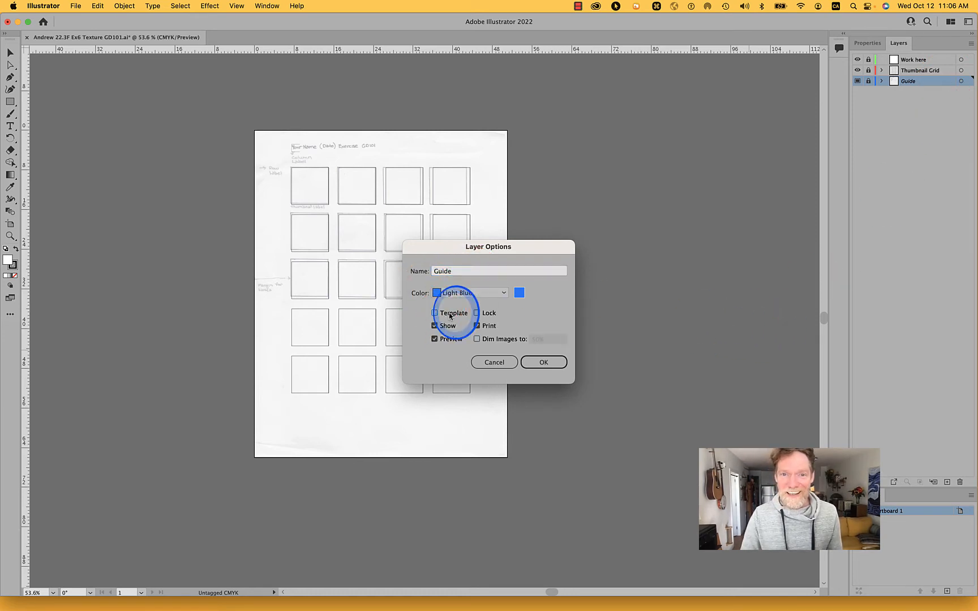
left_click(542, 363)
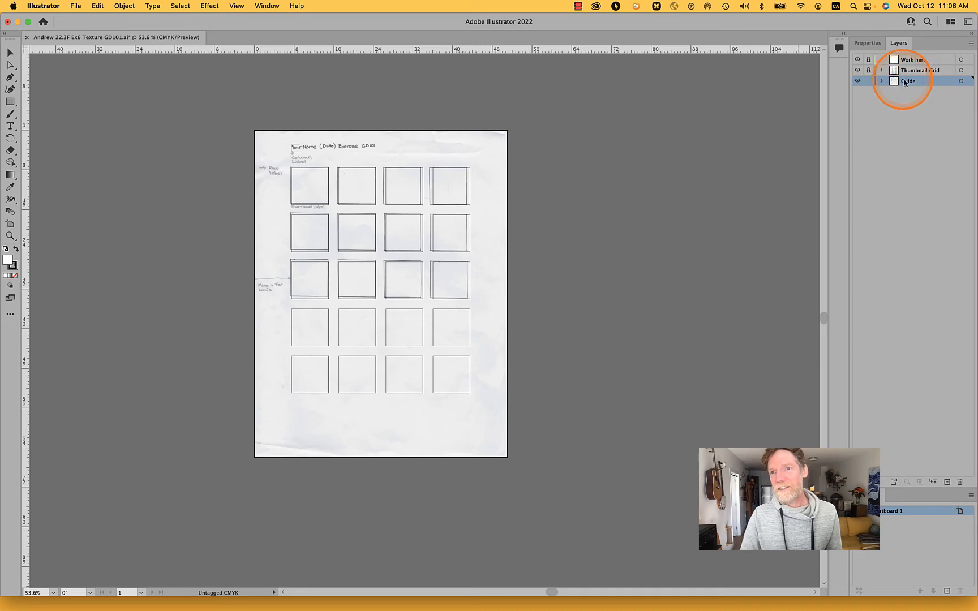
Rename the Guide layer as Images
double_click(937, 84)
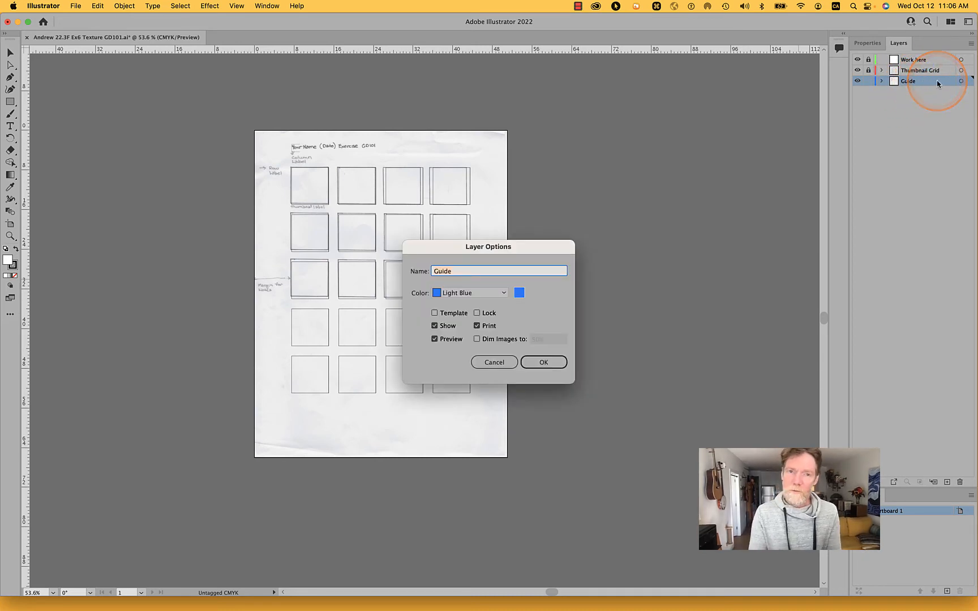
type("Images")
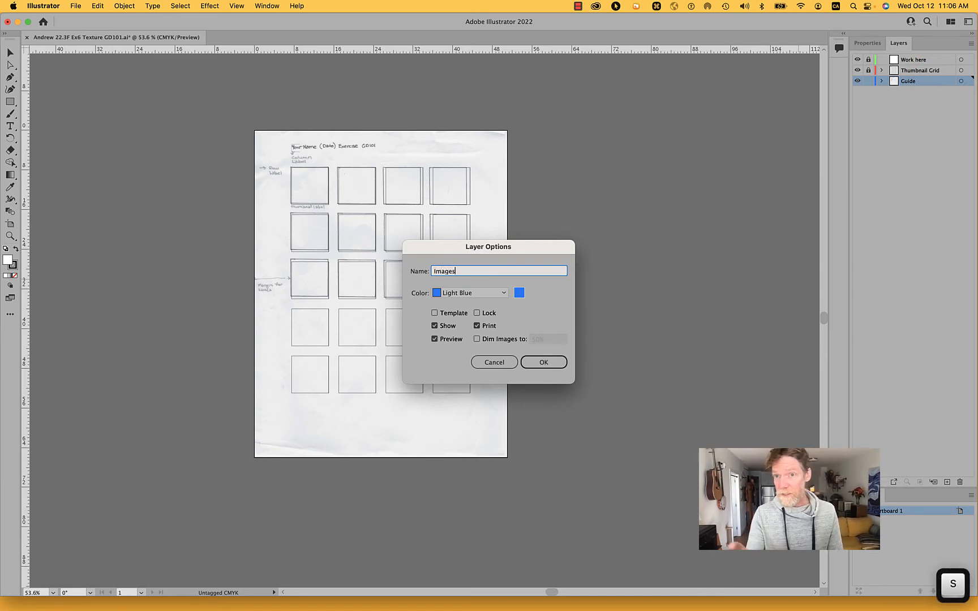
key("Return")
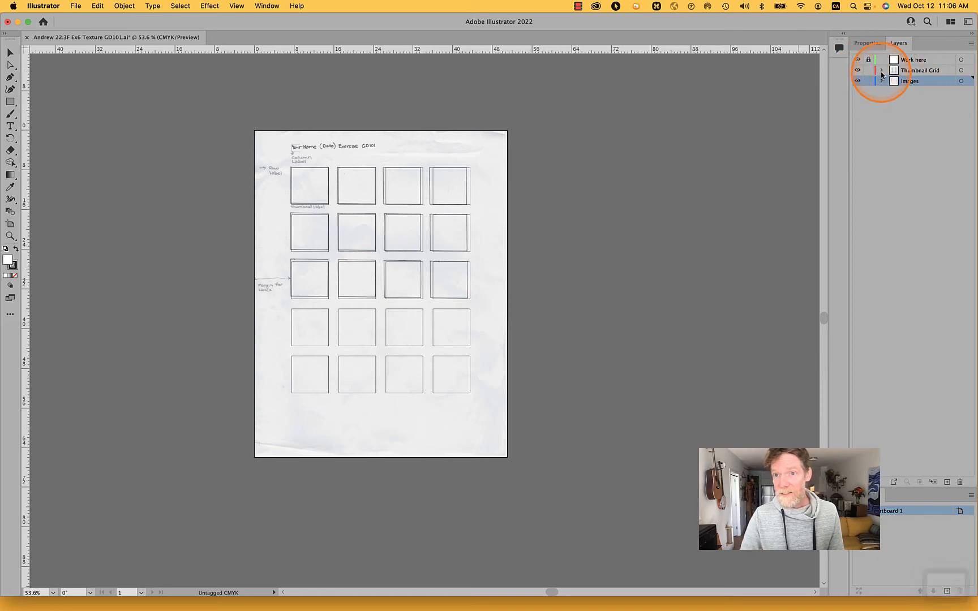
Expand the Thumbnail Grid layer to examine the objects in it, and collapse and lock it again
left_click(881, 70)
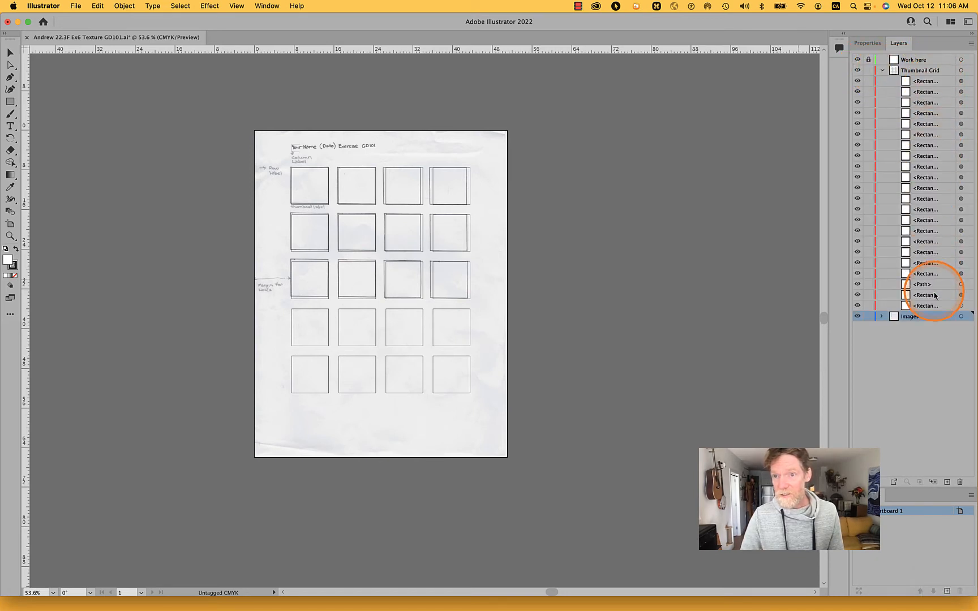
left_click(882, 71)
left_click(869, 70)
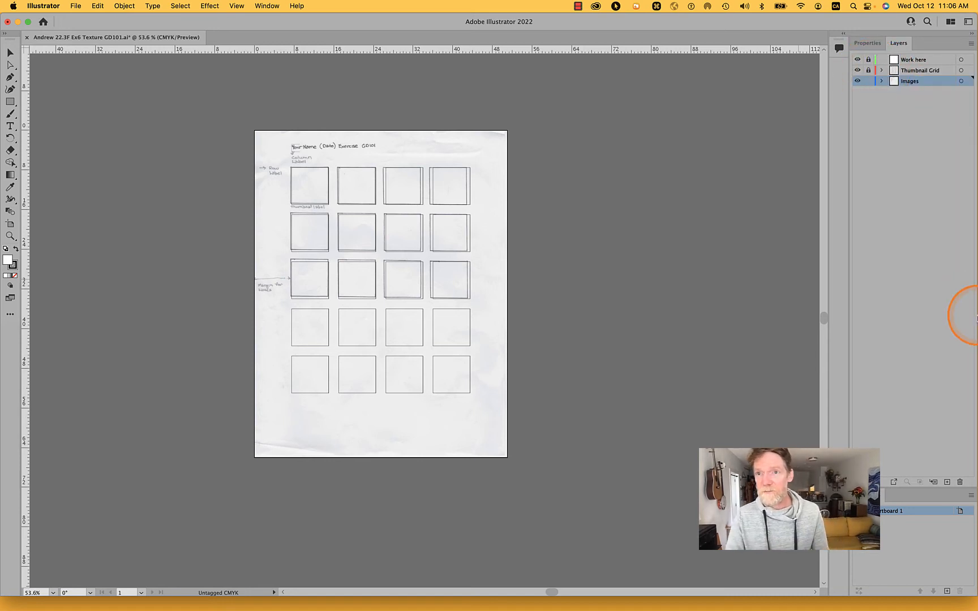
Hide the Work here and Thumbnail Grid layers, delete the scanned sketch from the Images layer, and show Thumbnail Grid again
left_click(857, 59)
left_click(858, 71)
left_click(334, 255)
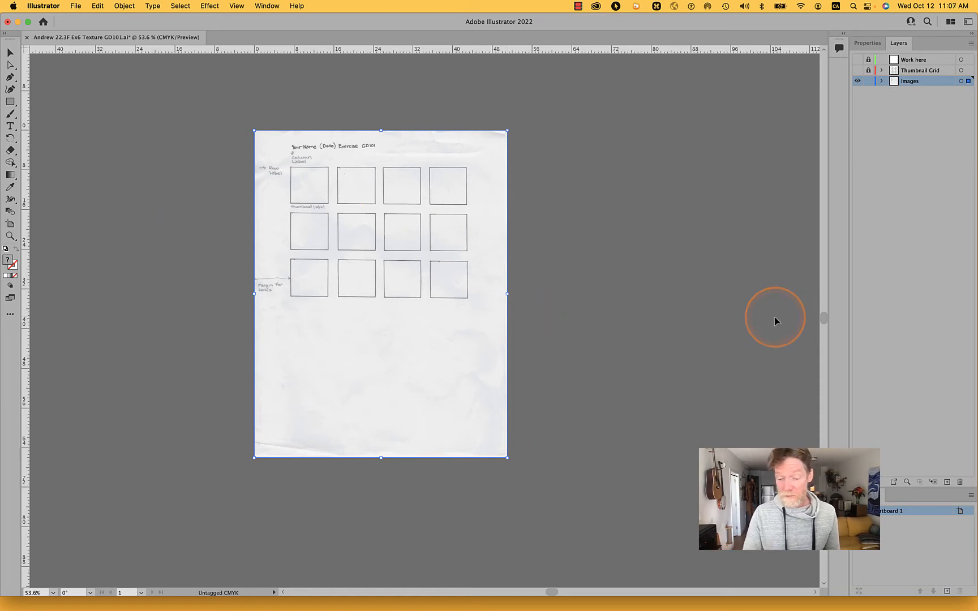
key("Delete")
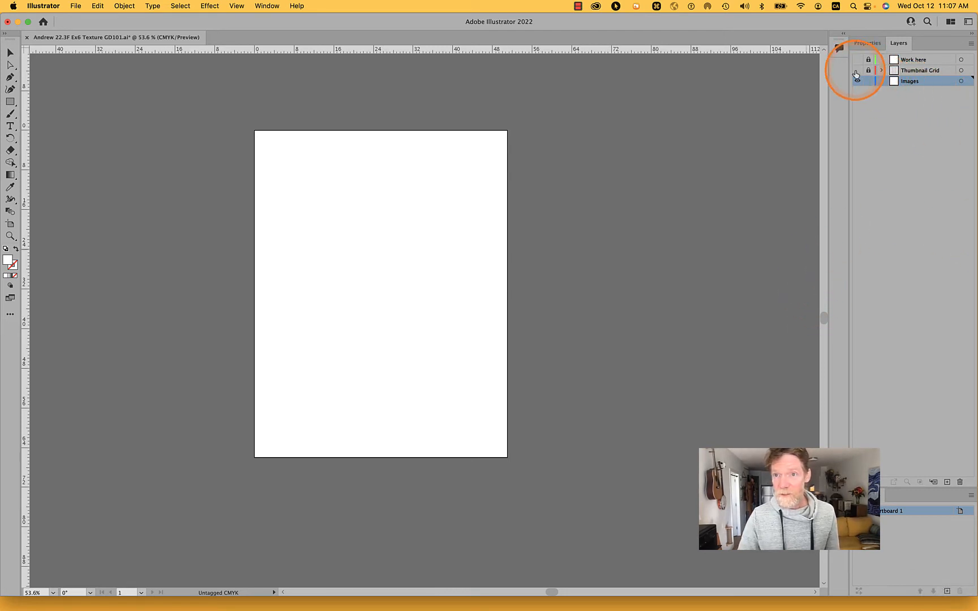
left_click(857, 71)
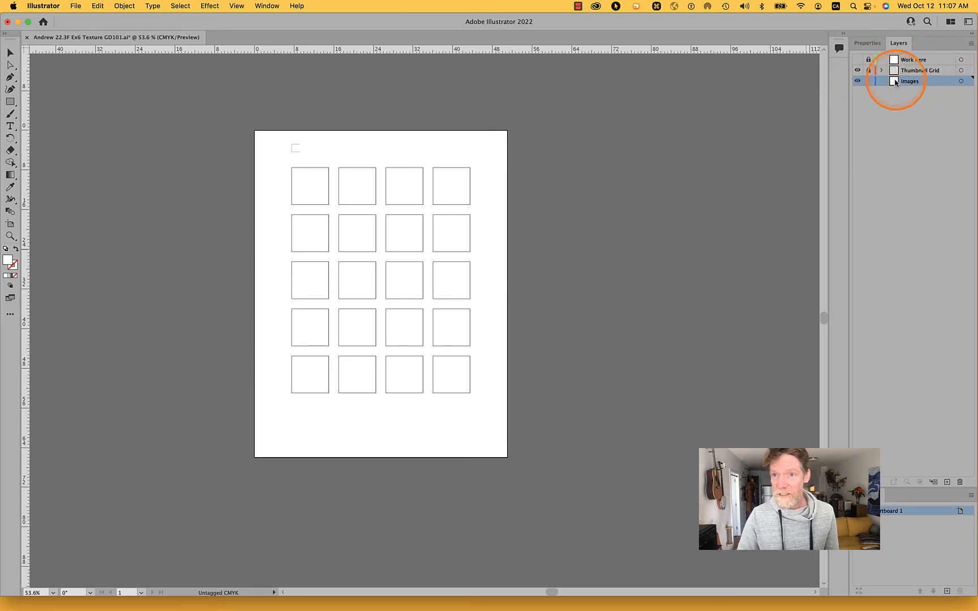
Make Images the active layer and save the document
left_click(939, 73)
left_click(939, 82)
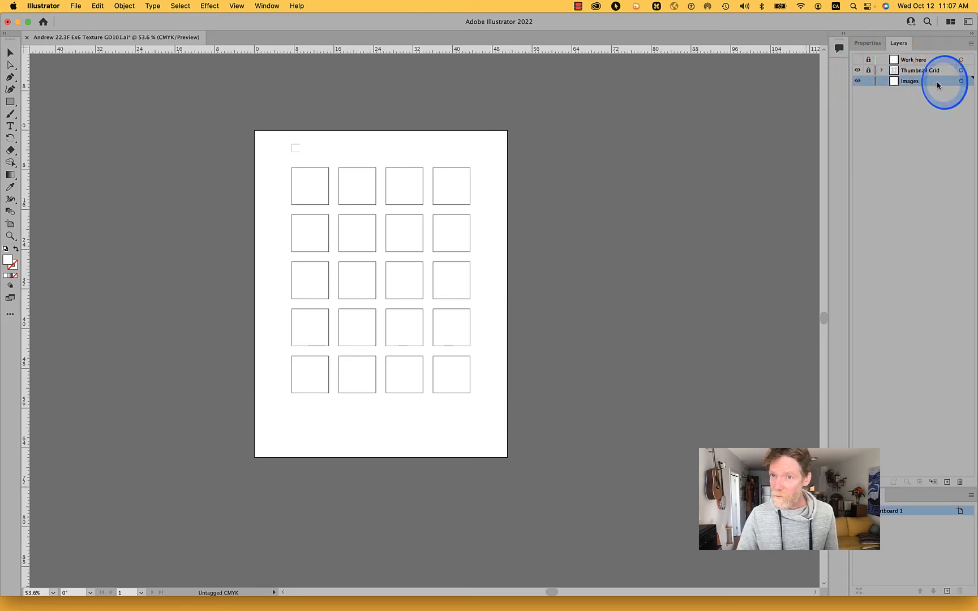
left_click(938, 82)
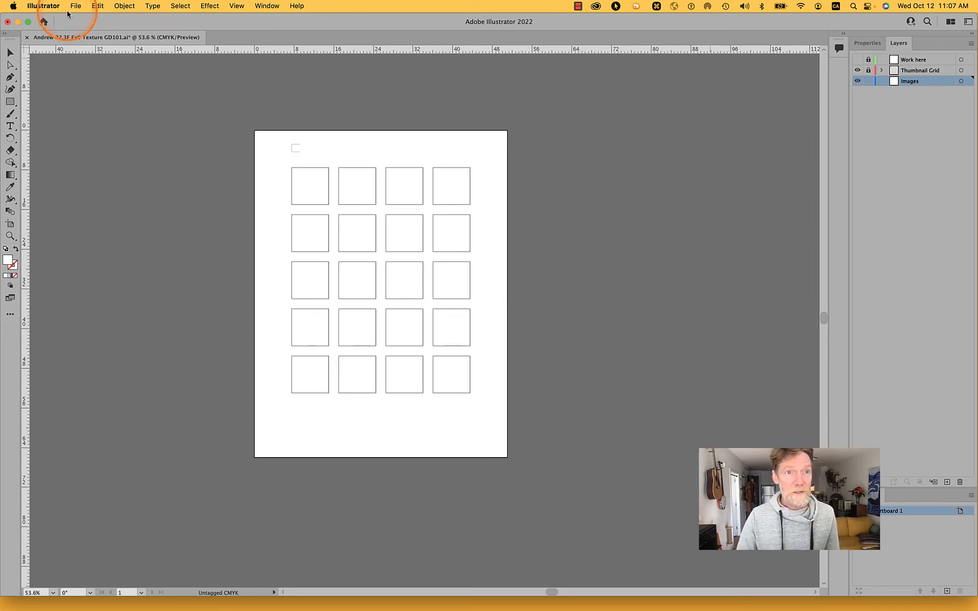
left_click(75, 6)
left_click(80, 105)
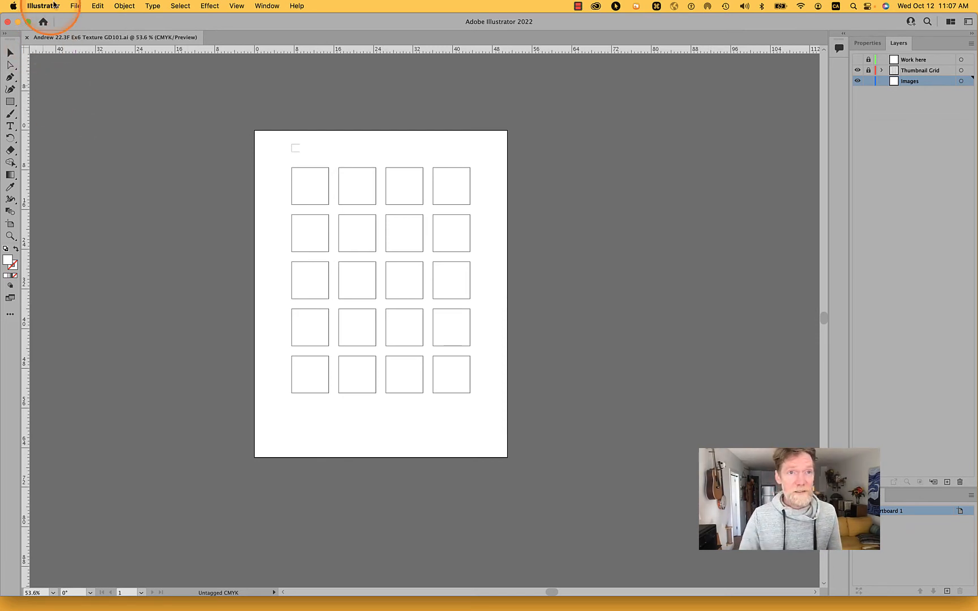
Place 22.3F Ex6 Texture GD101-01.jpg from the Images/Pre folder as a linked full-size image, starting near the page's upper-left corner
left_click(73, 6)
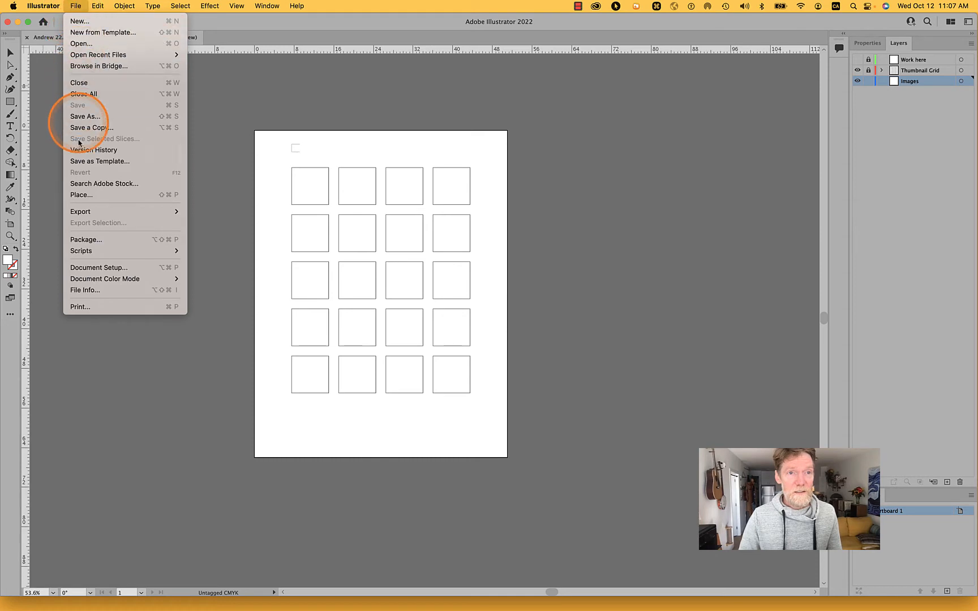
left_click(80, 196)
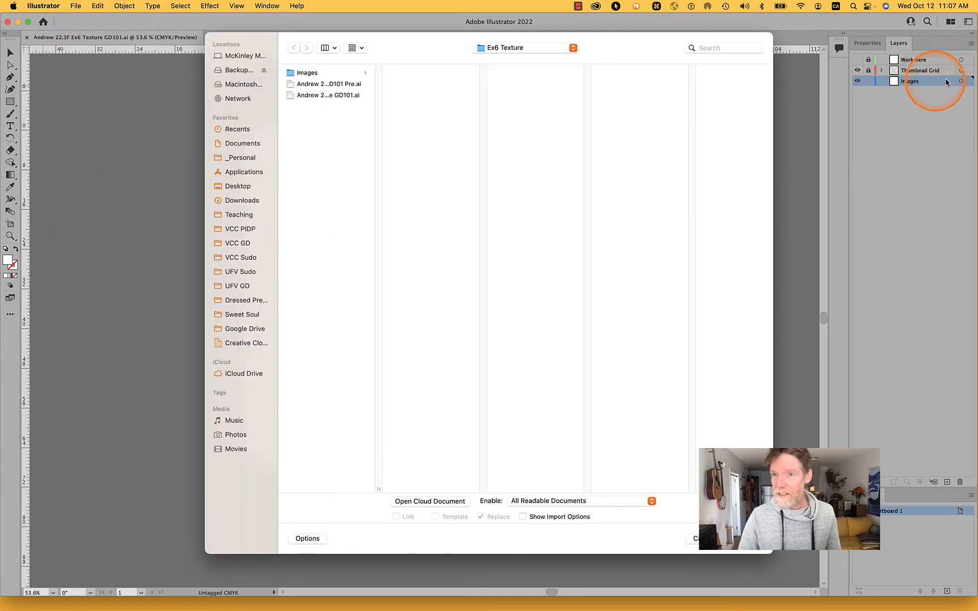
left_click(308, 73)
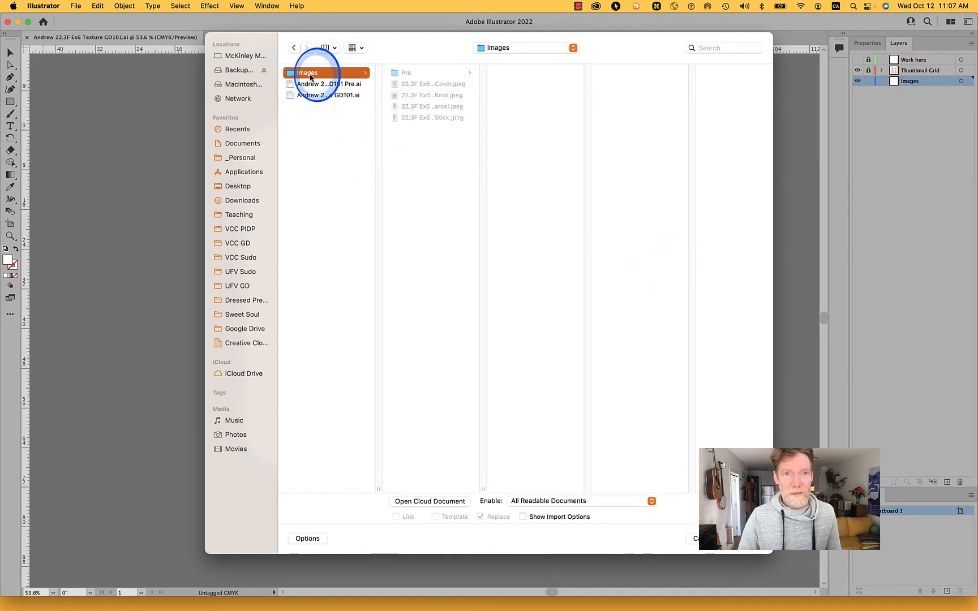
left_click(408, 75)
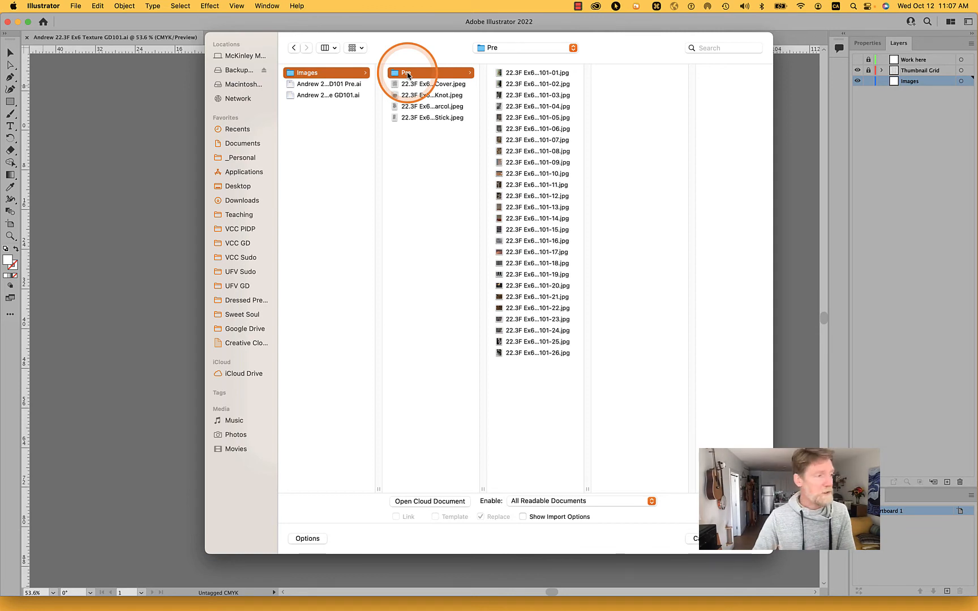
left_click(549, 74)
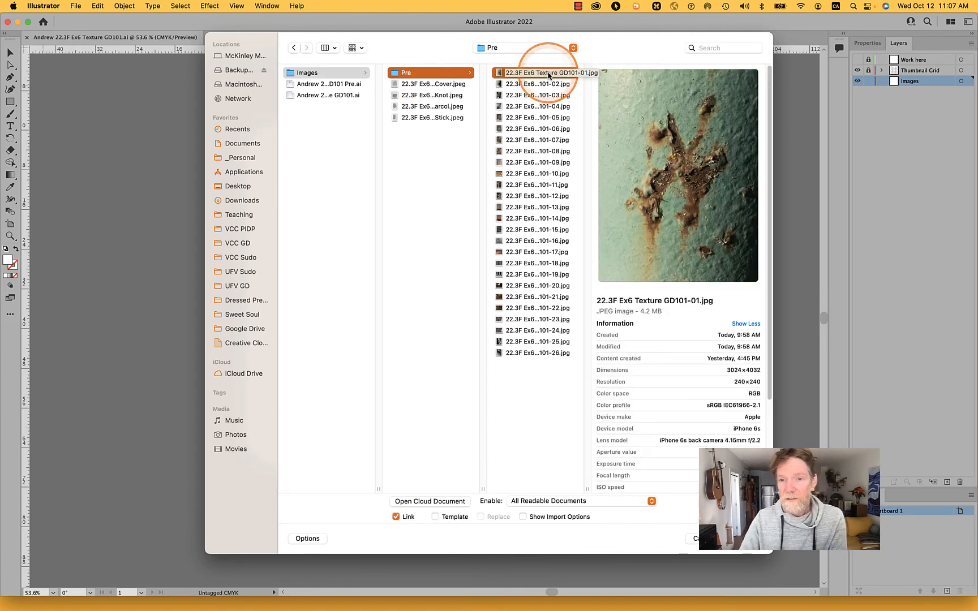
left_click(742, 538)
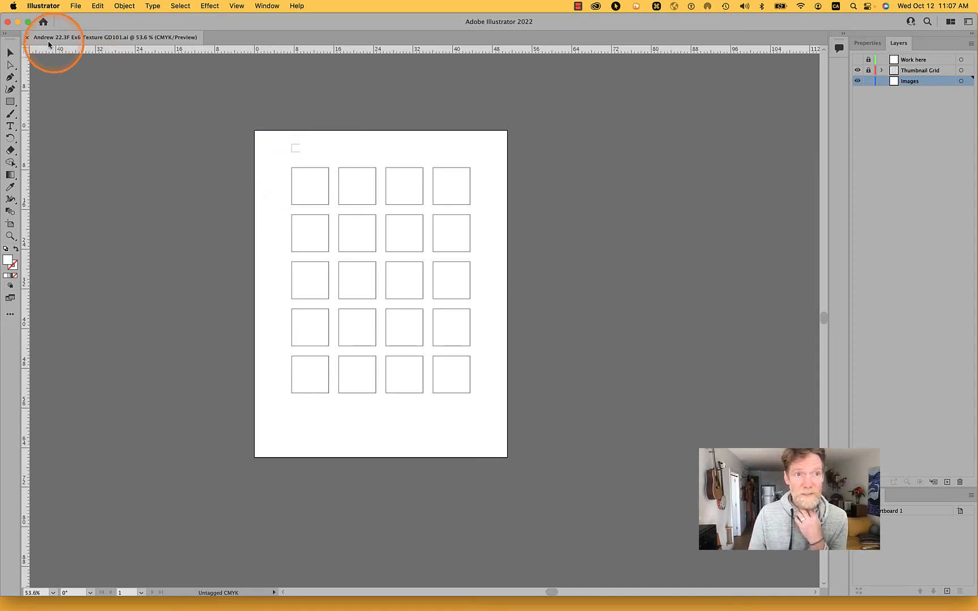
left_click(11, 55)
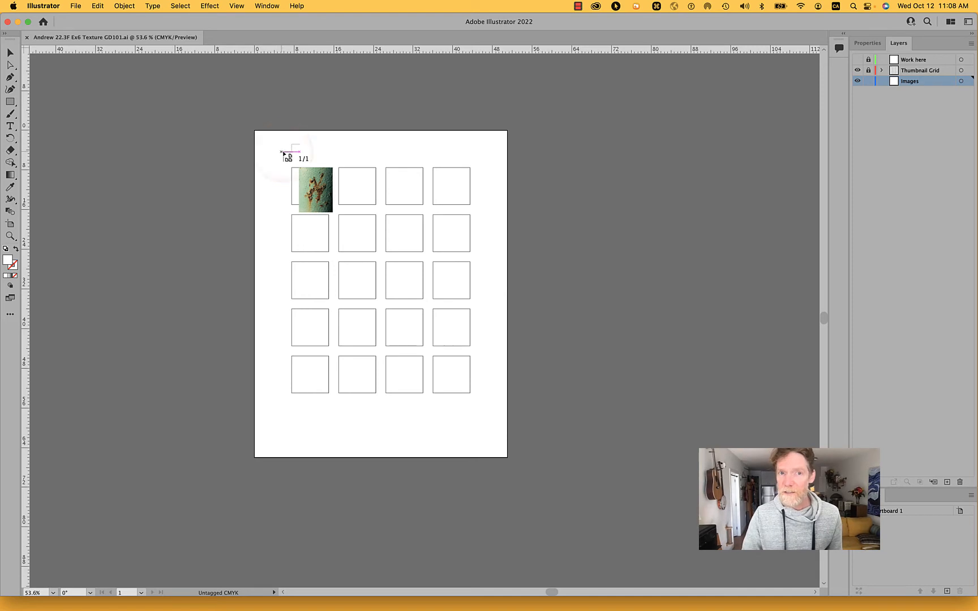
left_click(273, 151)
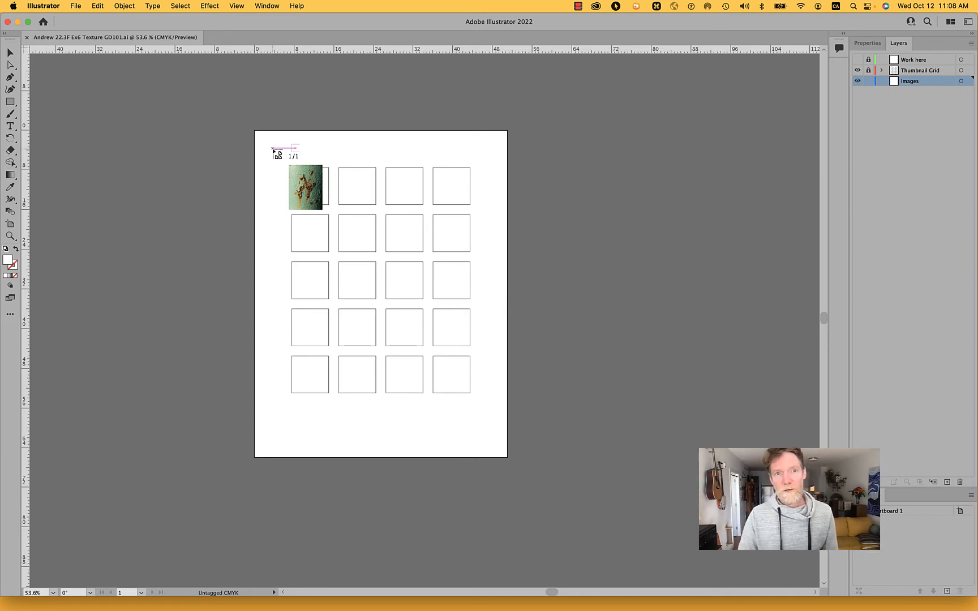
left_click(273, 149)
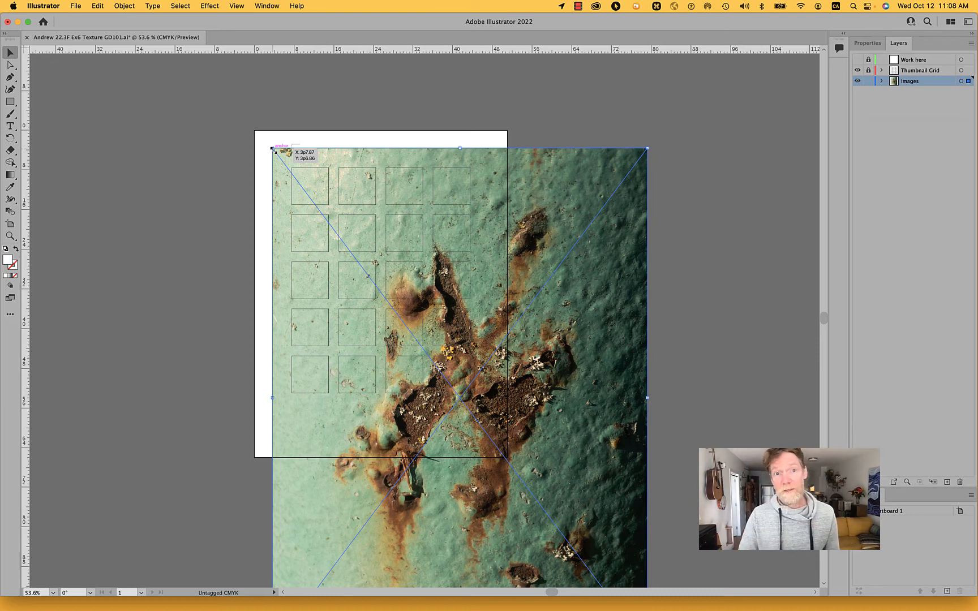
Unlock the Thumbnail Grid layer and alternate between the Selection and Direct Selection tools, ending on Selection
left_click(868, 71)
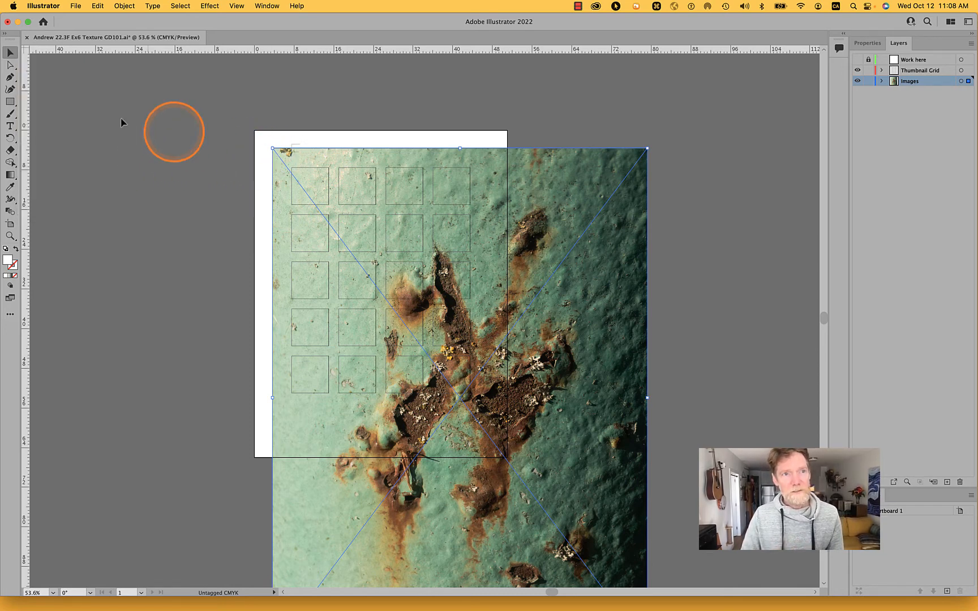
left_click(11, 103)
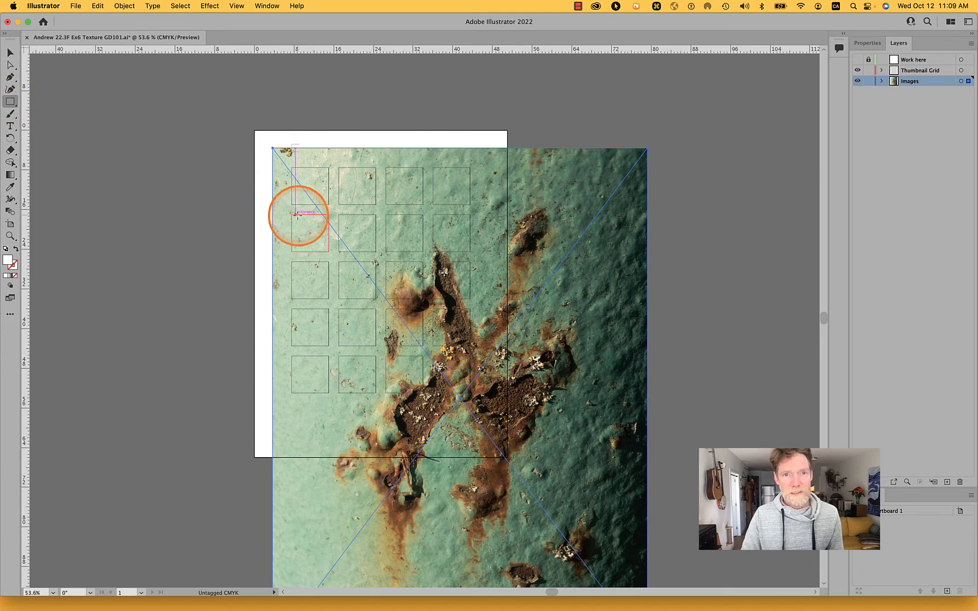
key("v")
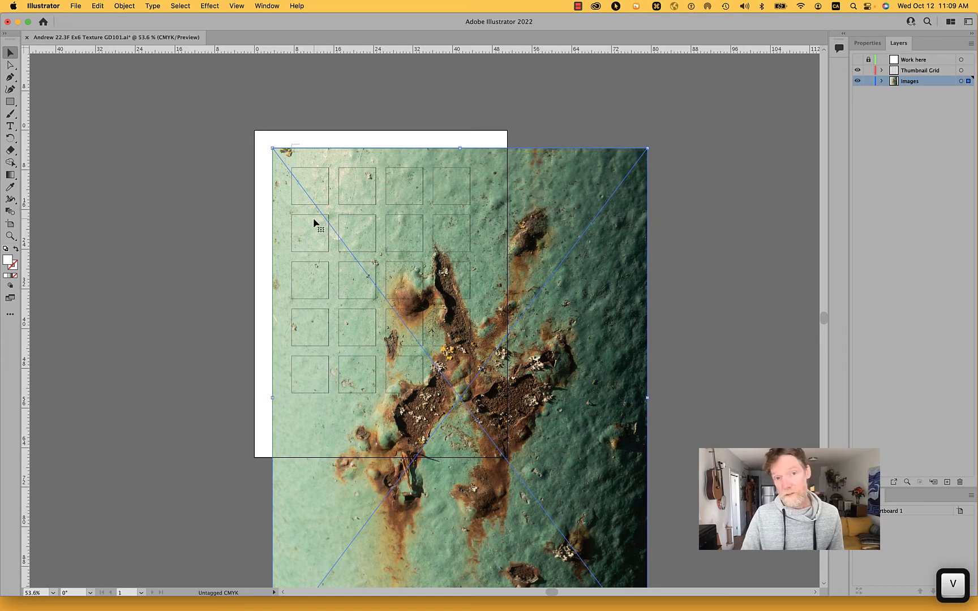
key("a")
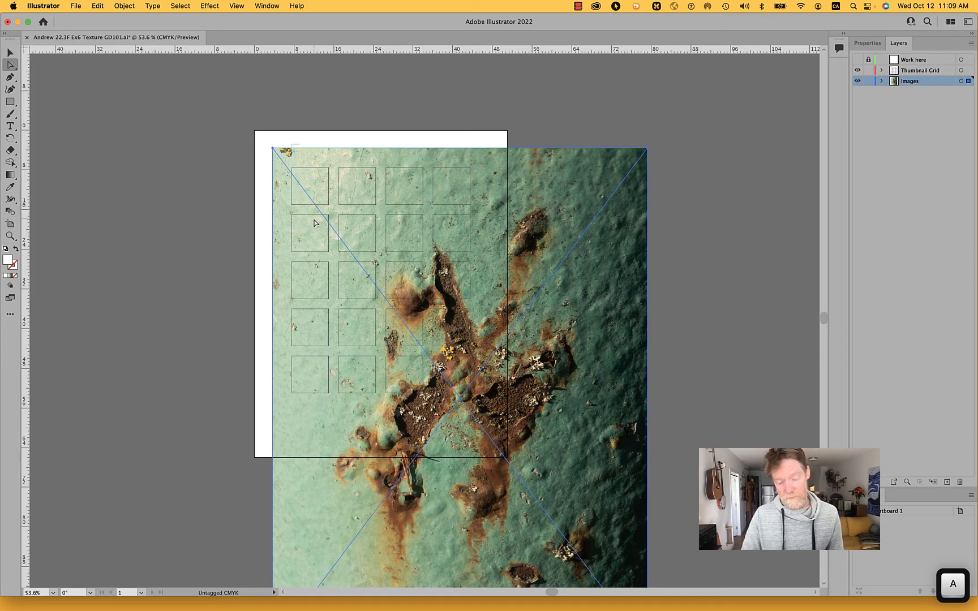
key("v")
key("a")
key("v")
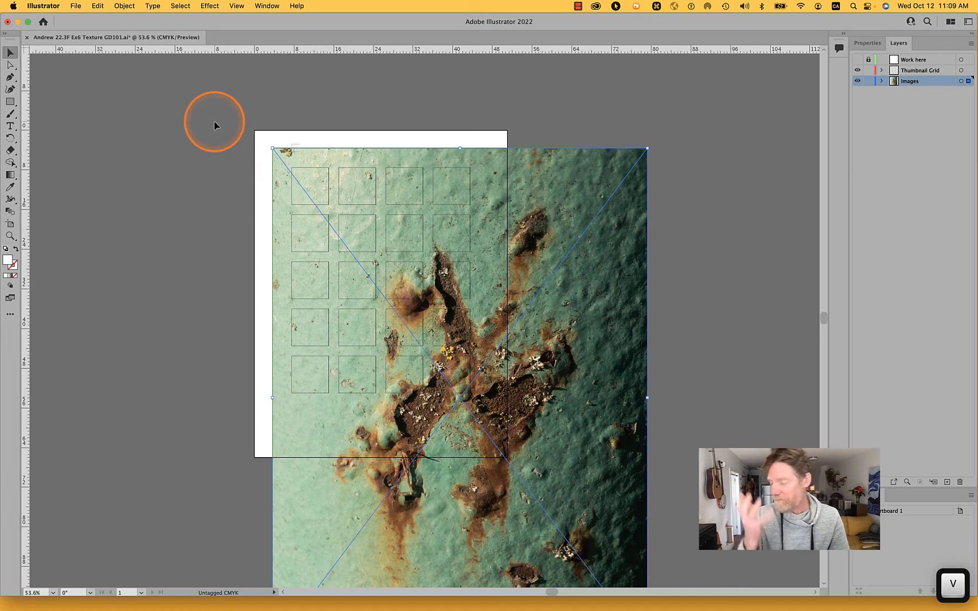
Check the properties of the first thumbnail square, of the document with nothing selected, and of the placed photo
left_click(315, 173)
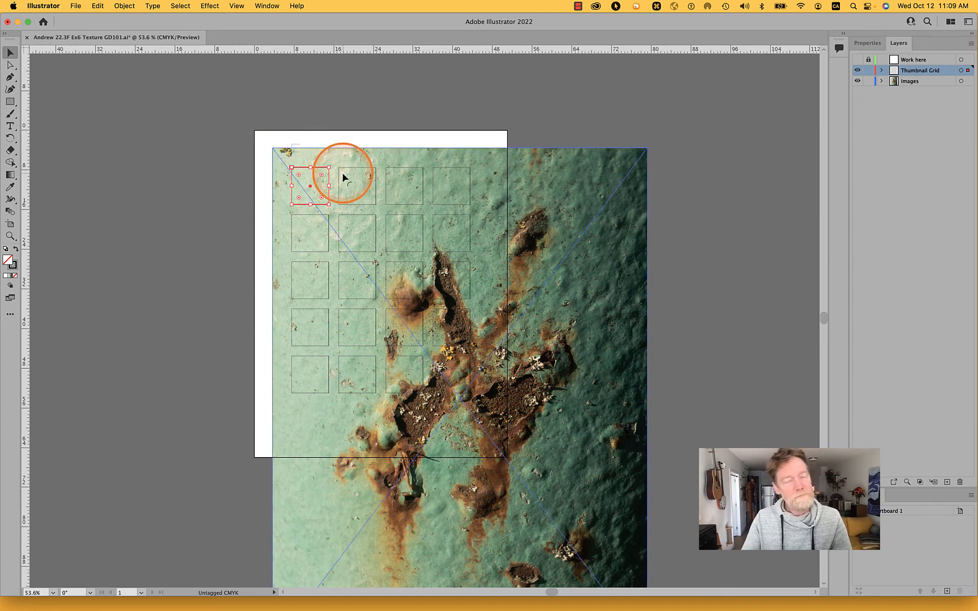
left_click(869, 44)
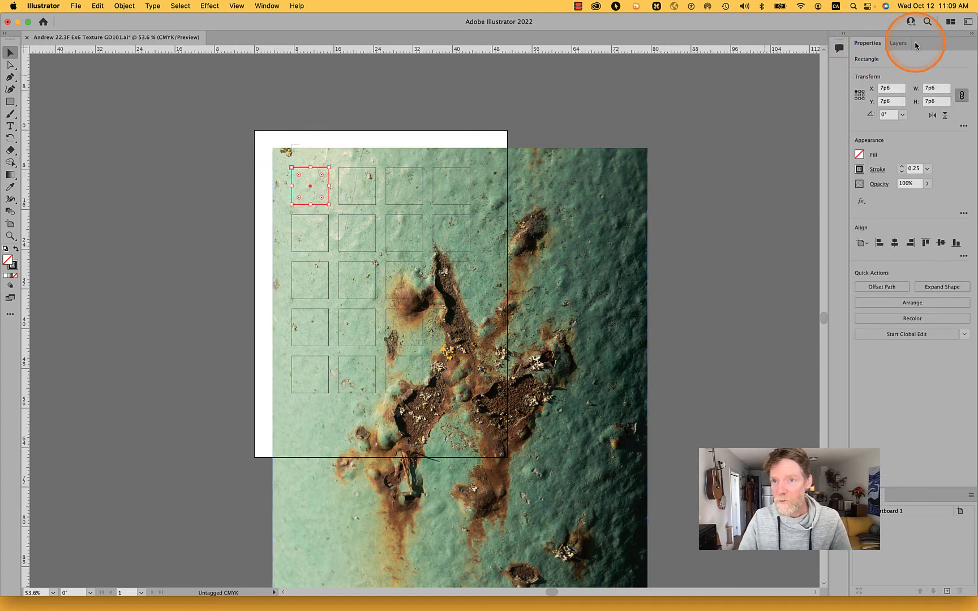
left_click(192, 162)
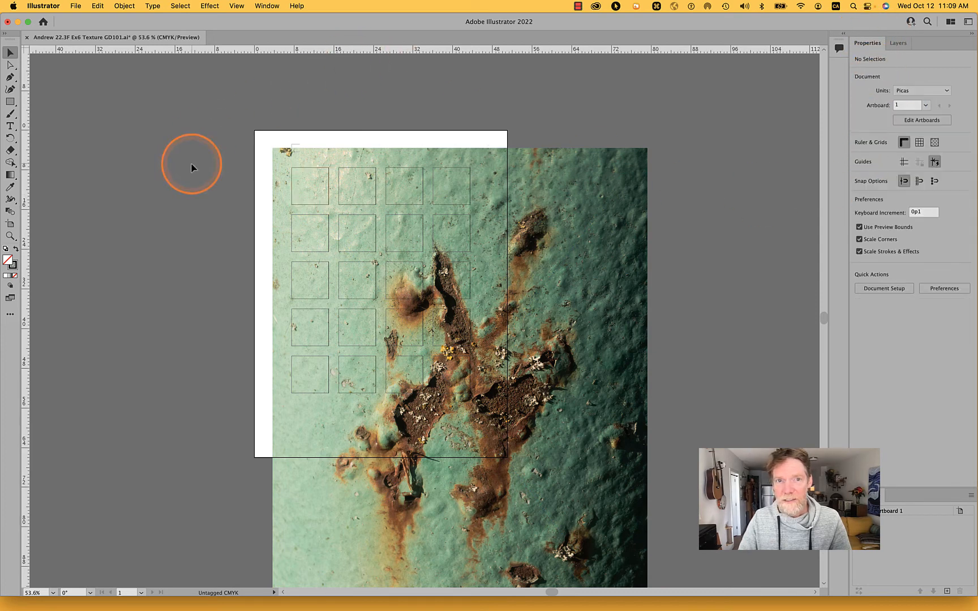
left_click(344, 156)
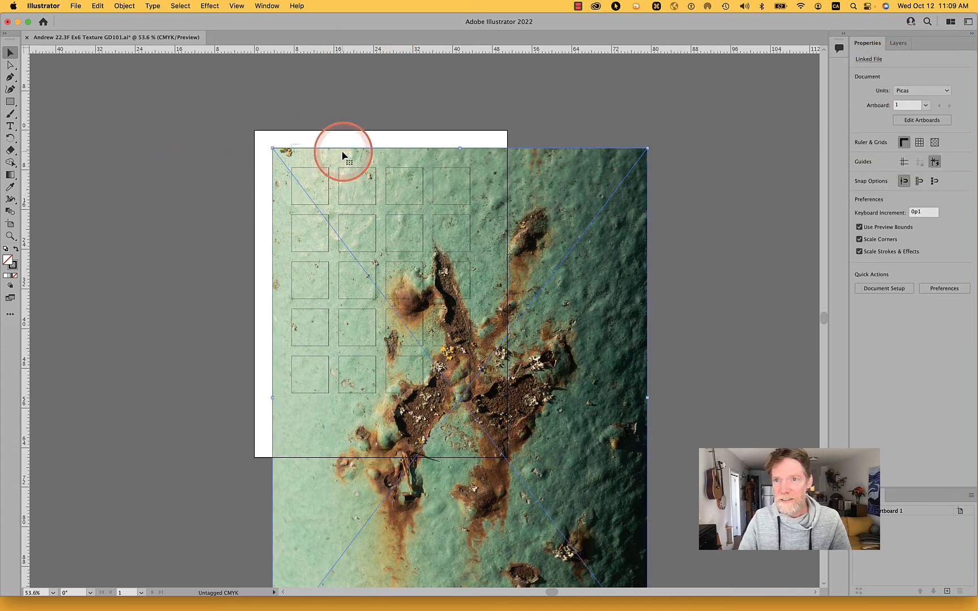
Reselect the first thumbnail square and open the ruler's choice of measurement units
left_click(320, 173)
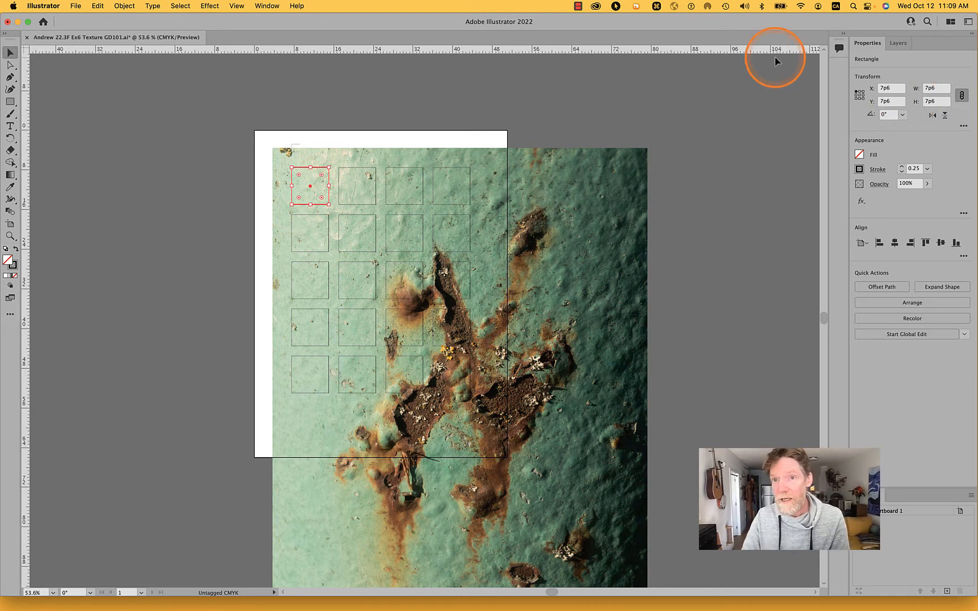
right_click(743, 51)
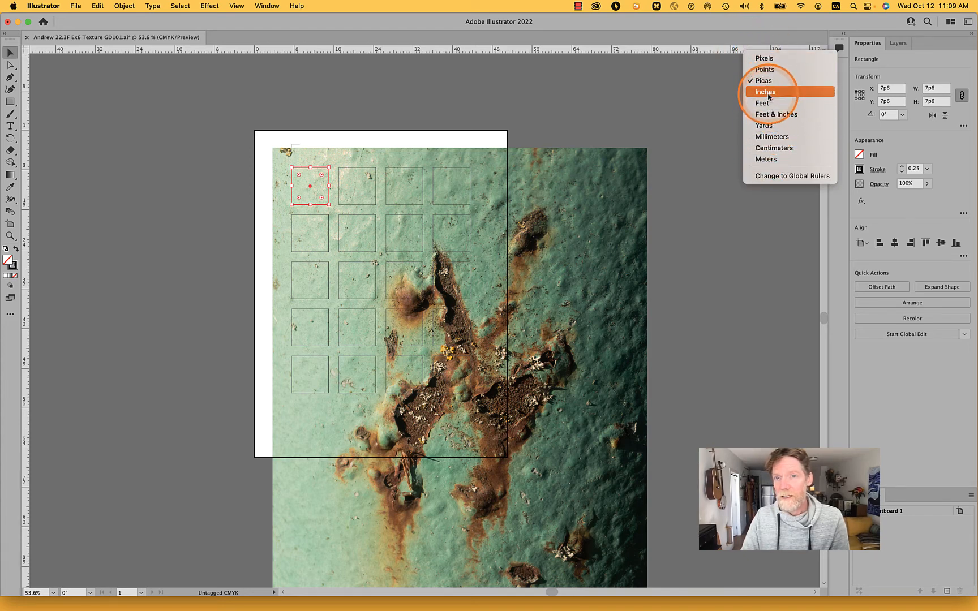
Deselect the thumbnail square and turn the document rulers off and on again
left_click(694, 50)
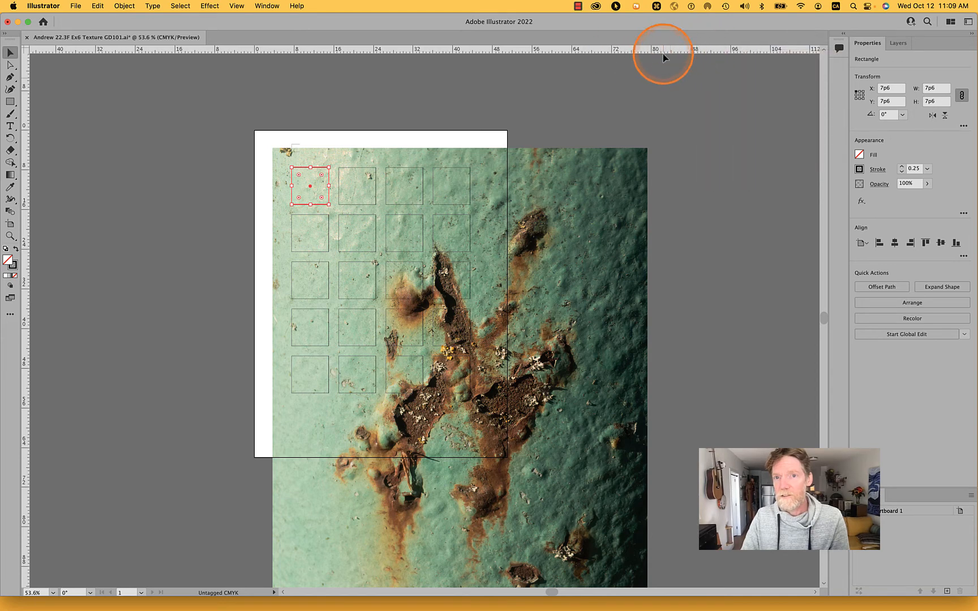
left_click(735, 150)
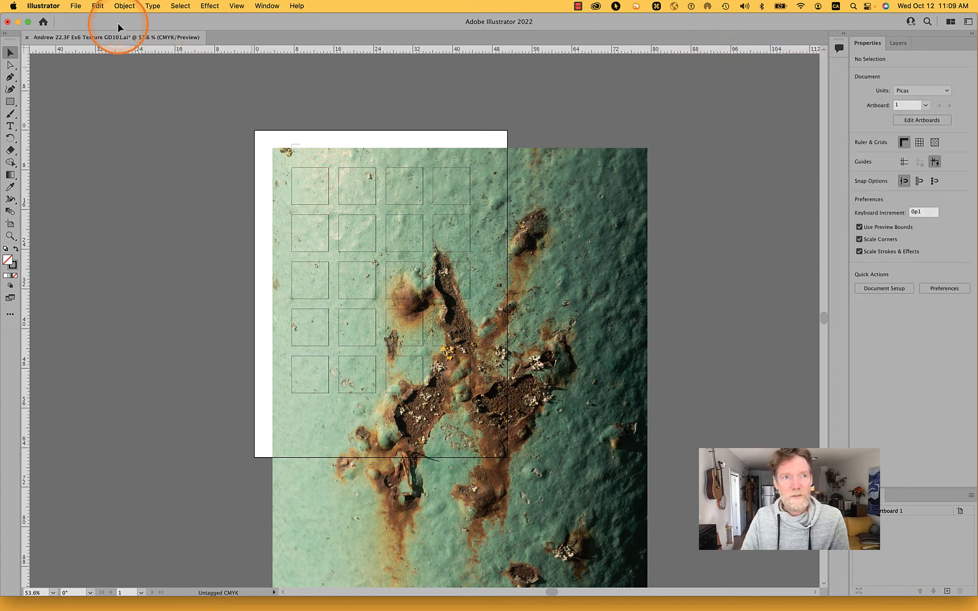
left_click(903, 143)
left_click(903, 142)
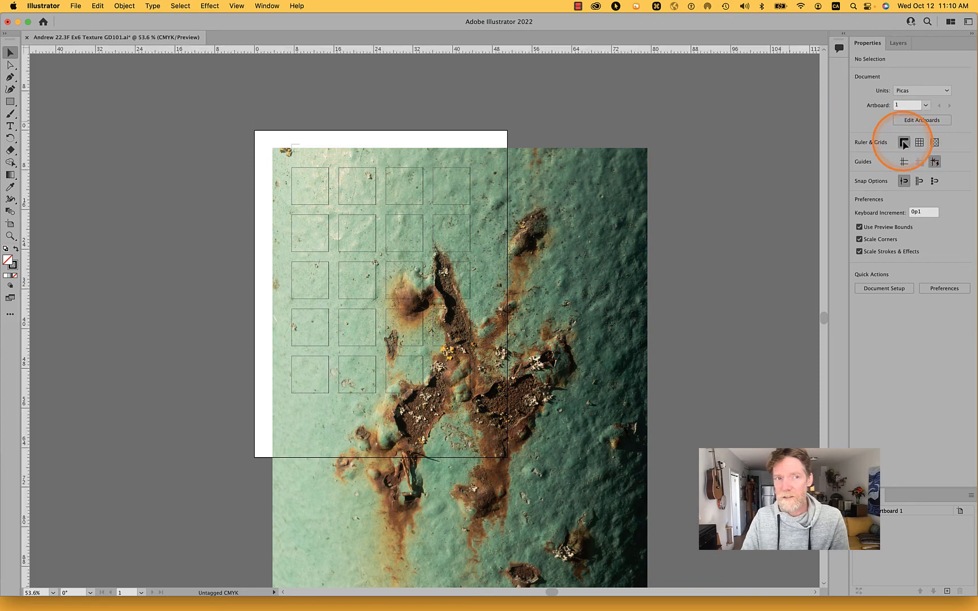
Check the first thumbnail square's dimensions in inches and return the ruler units to picas
left_click(314, 167)
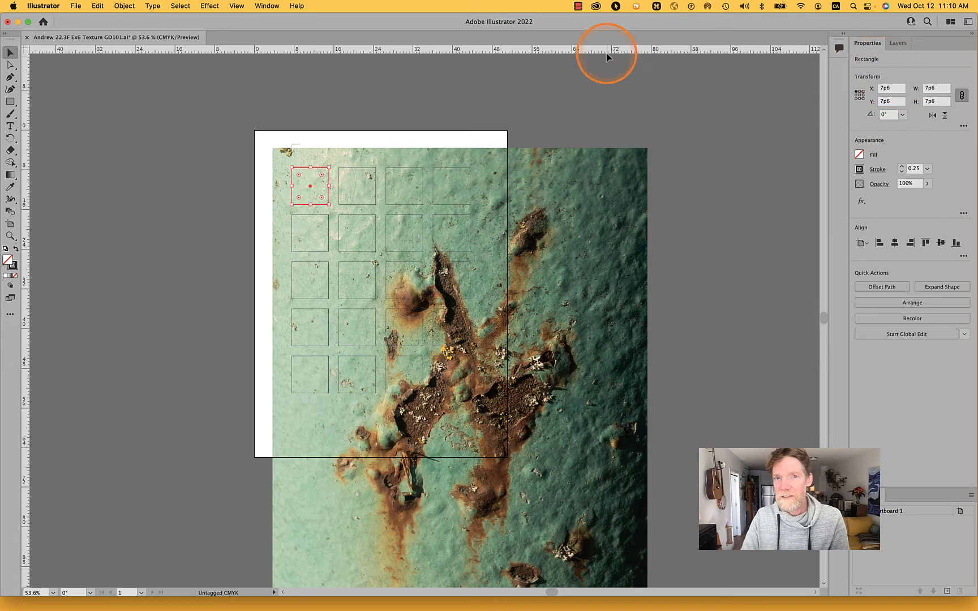
right_click(567, 51)
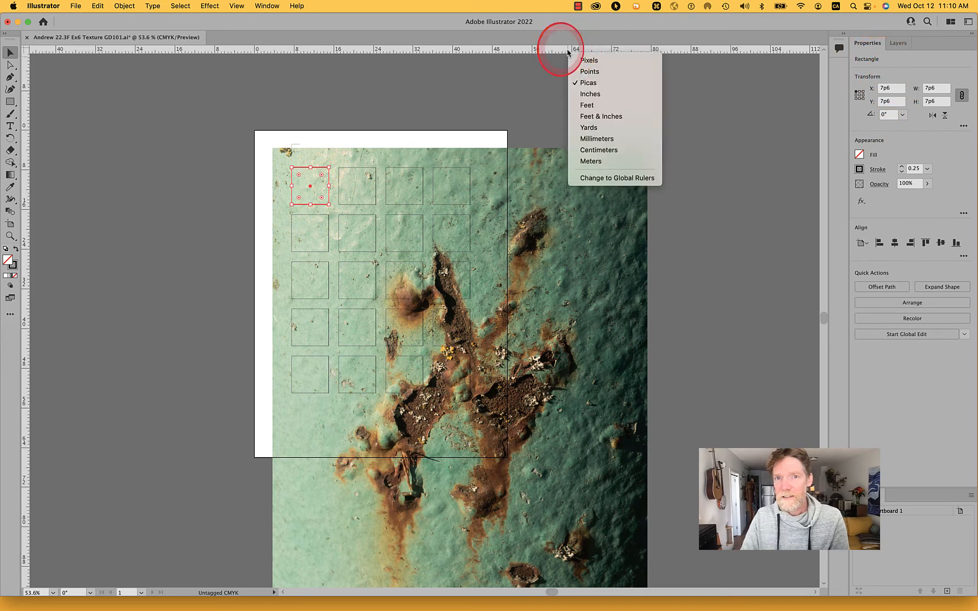
left_click(596, 95)
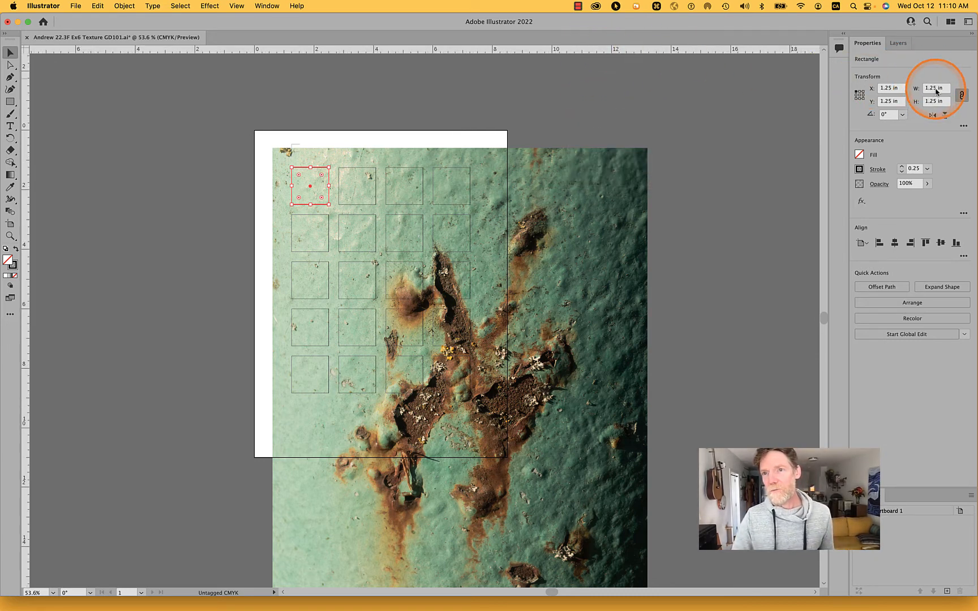
right_click(736, 52)
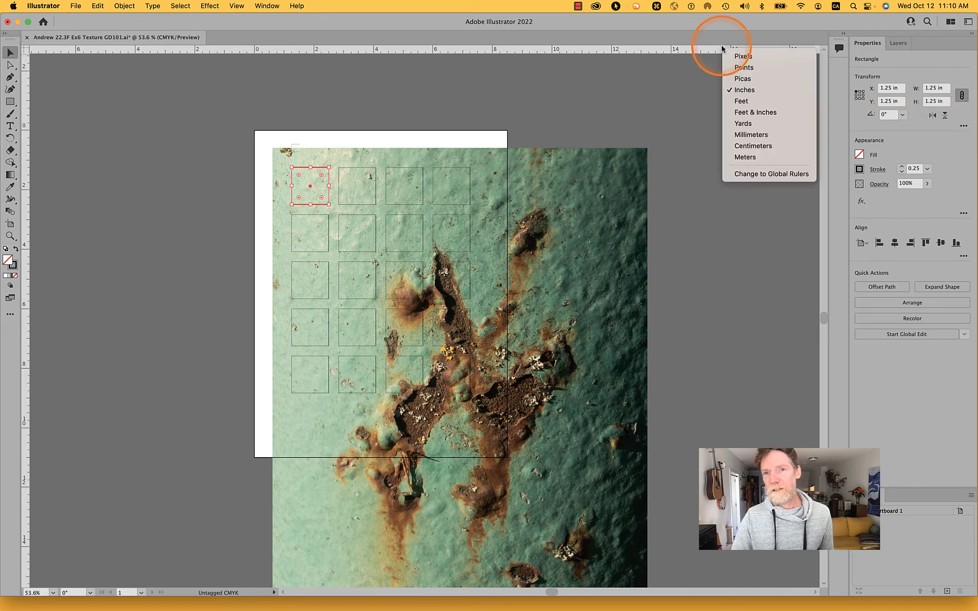
left_click(743, 78)
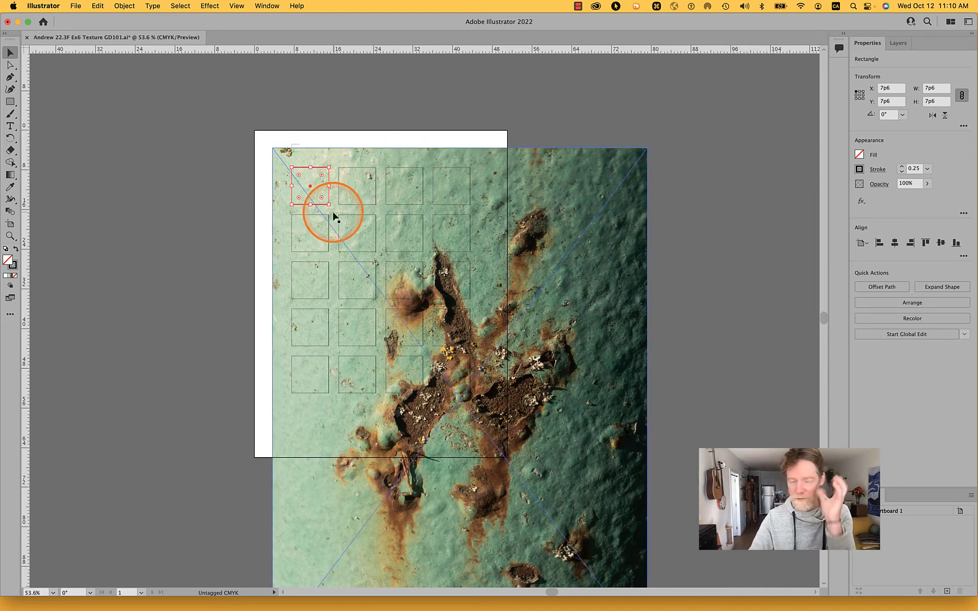
Move the texture image so its upper-left corner meets the first thumbnail square's corner at X 7p6, Y 7p6
left_click(340, 159)
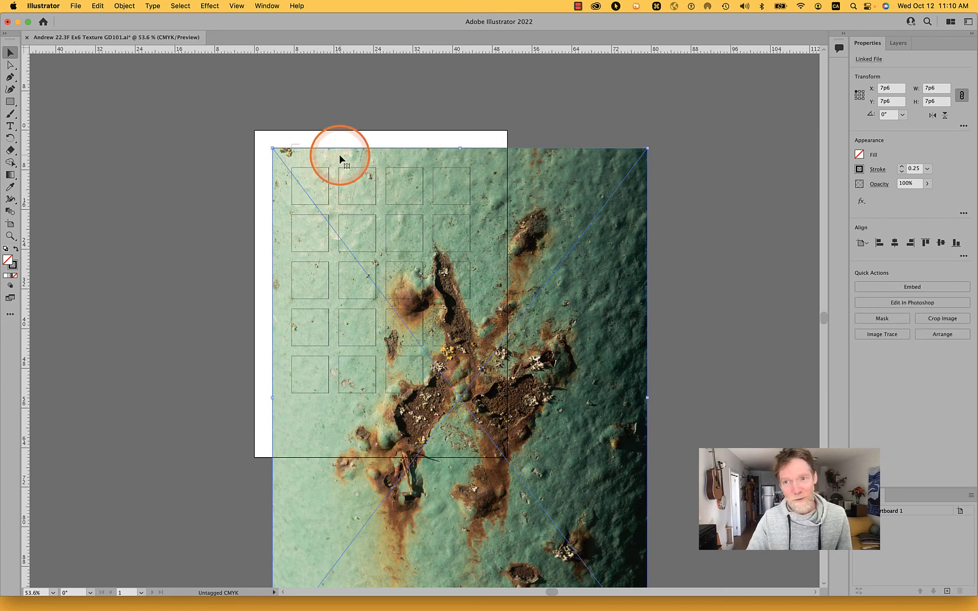
left_click_drag(339, 155, 359, 172)
left_click(630, 159)
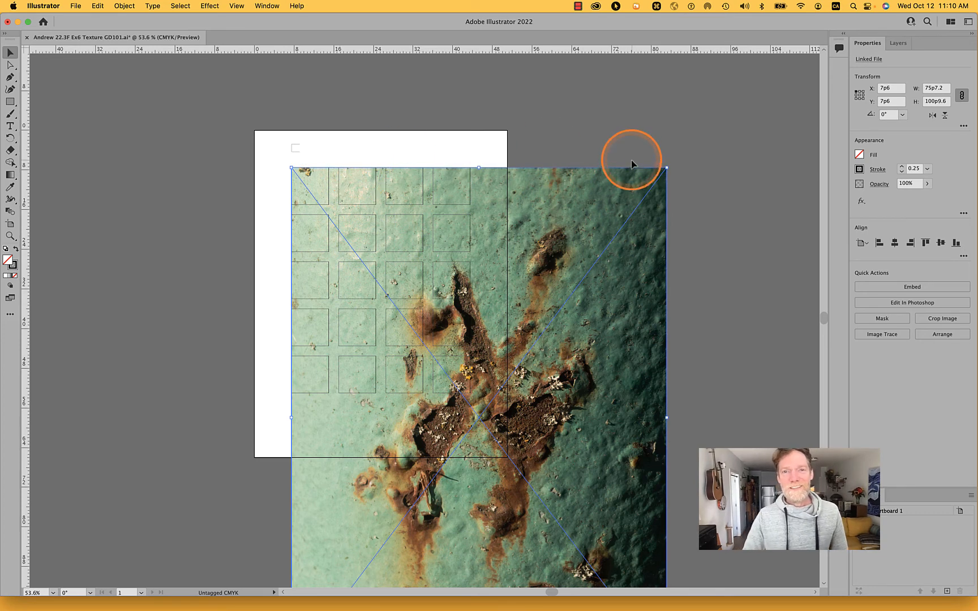
left_click(620, 195)
Lock the Thumbnail Grid layer and move the texture image up slightly to about Y 6p0.7
left_click(898, 44)
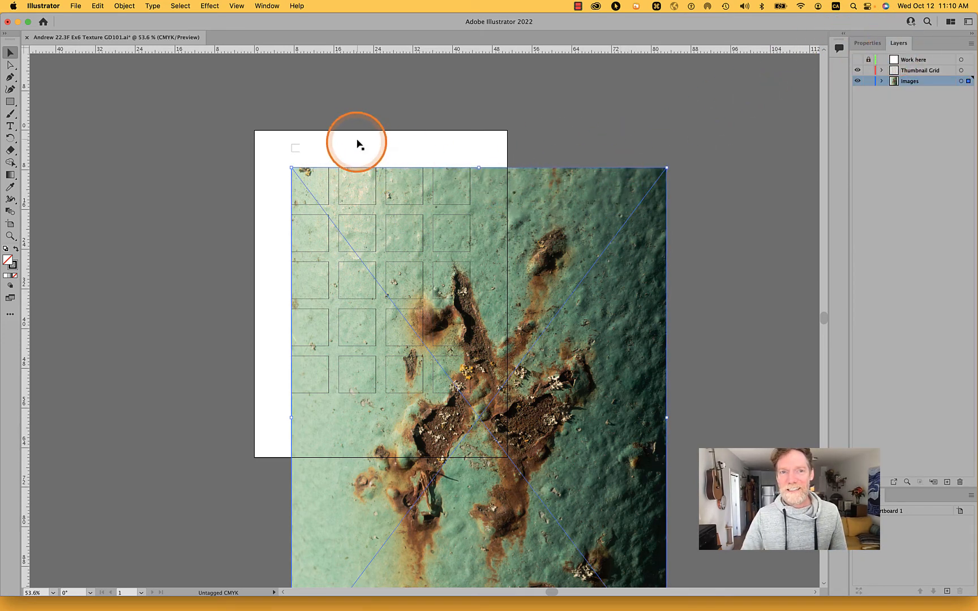
left_click(868, 70)
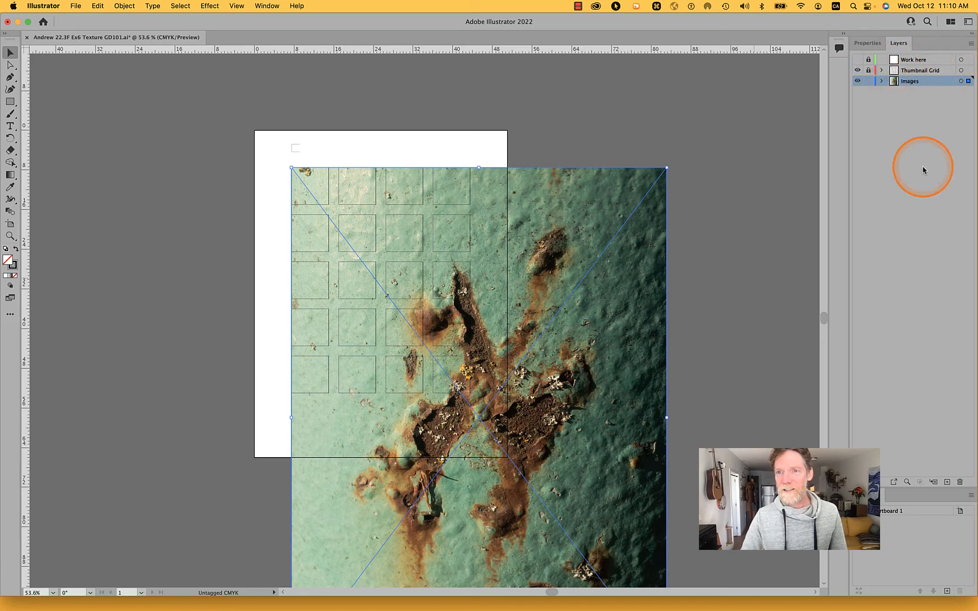
mouse_move(572, 189)
left_mouse_down()
mouse_move(603, 194)
mouse_move(558, 195)
mouse_move(558, 185)
left_mouse_up()
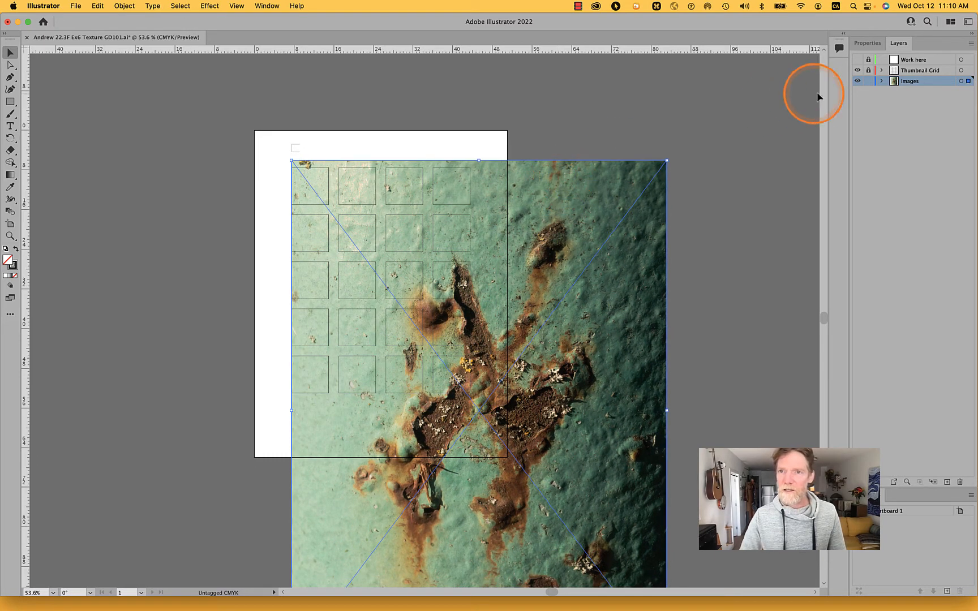
left_click(792, 124)
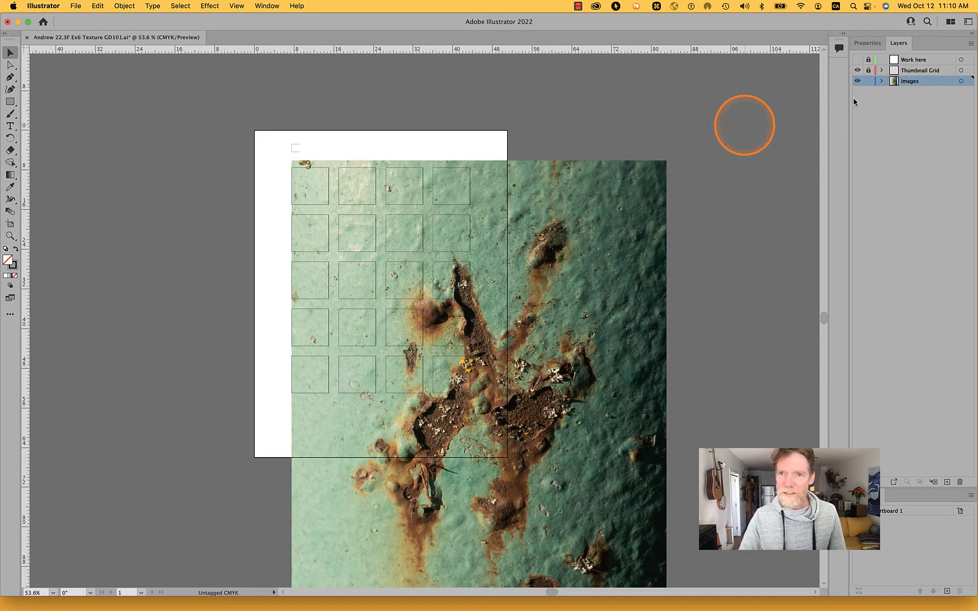
Unlock the Work here and Thumbnail Grid layers and transfer the texture image to the Thumbnail Grid layer
left_click_drag(869, 70, 869, 59)
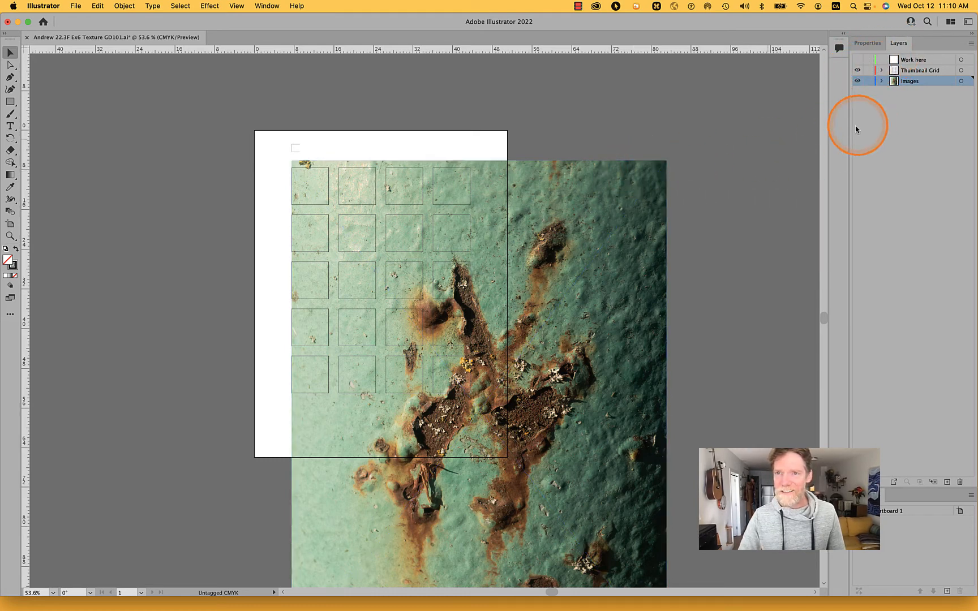
left_click(631, 207)
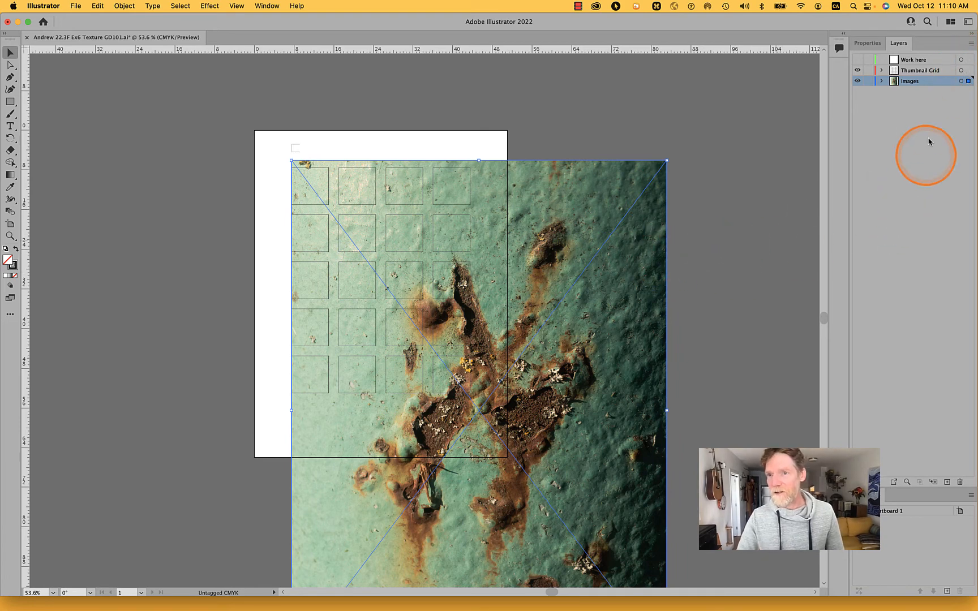
left_click_drag(967, 81, 966, 73)
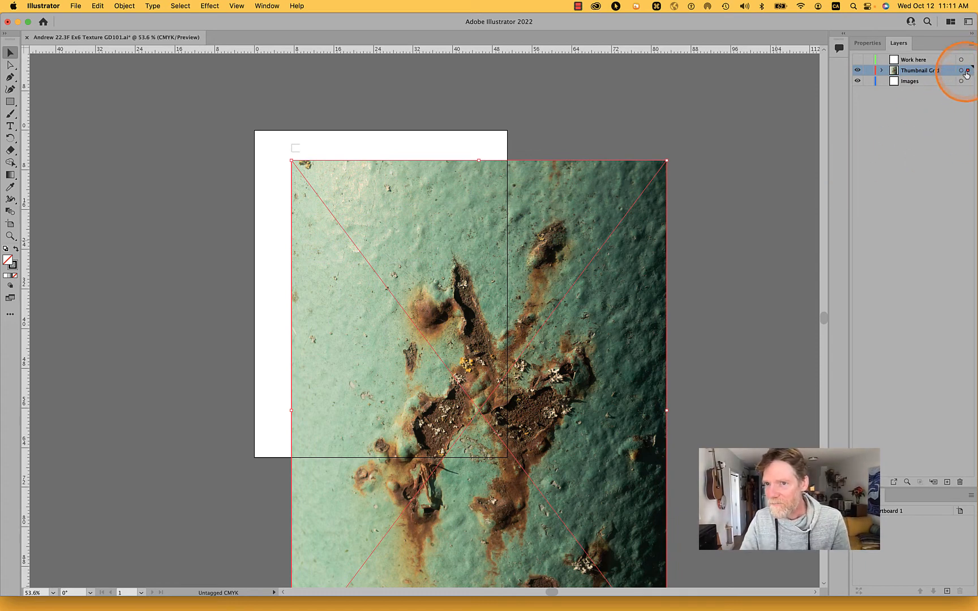
mouse_move(966, 73)
left_mouse_down()
mouse_move(967, 81)
mouse_move(966, 72)
left_mouse_up()
Lock the Thumbnail Grid layer, try to select the texture image, and toggle the layer's visibility off and on
left_click(869, 71)
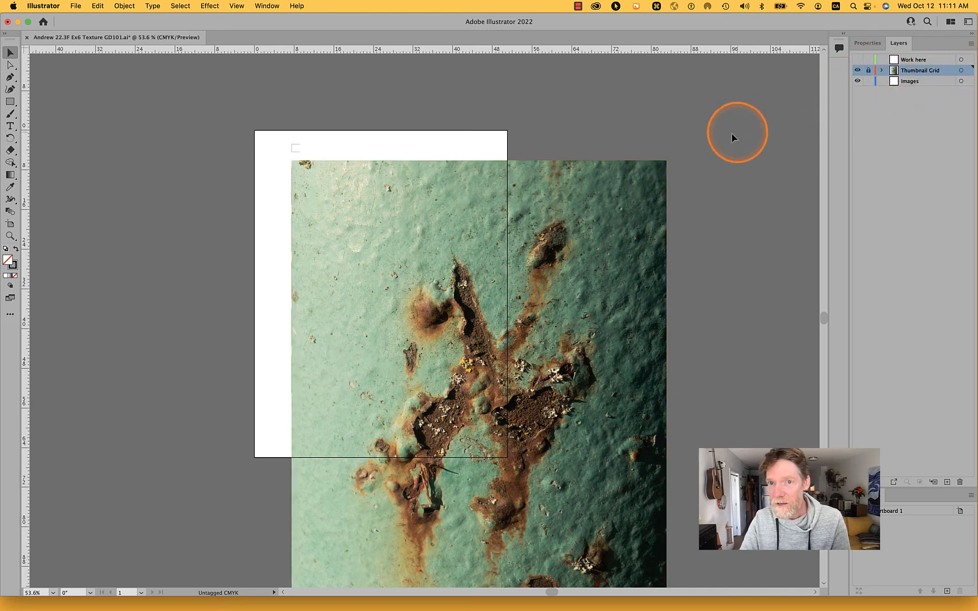
left_click(598, 220)
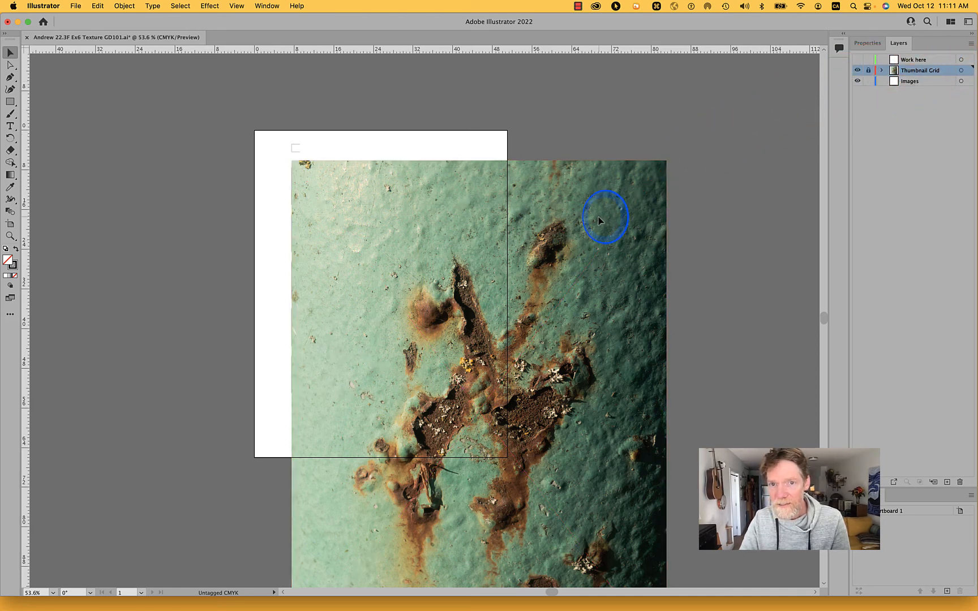
left_click(858, 70)
left_click(858, 70)
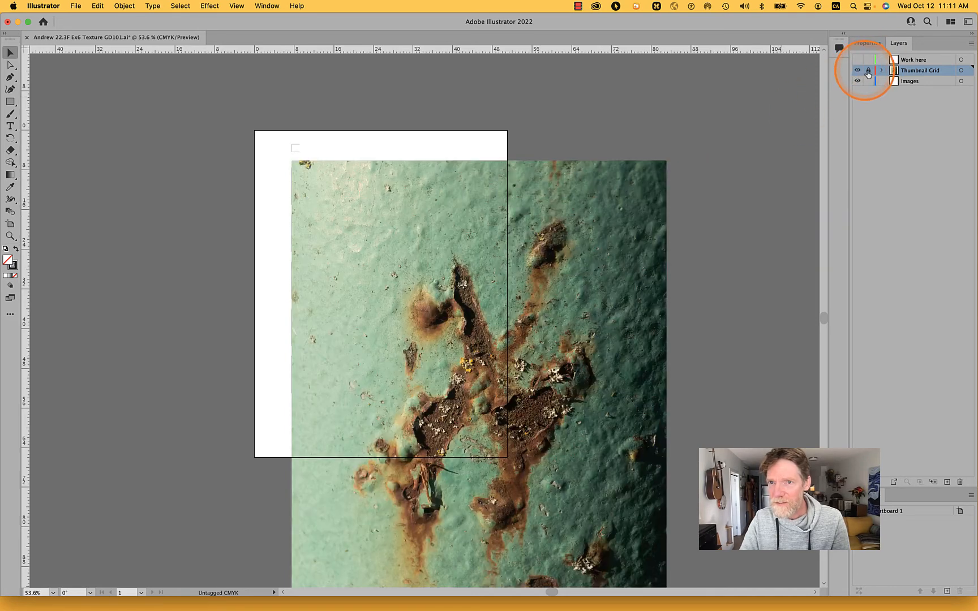
Unlock the Thumbnail Grid layer and transfer the texture image back to the Images layer
left_click(869, 70)
left_click(601, 219)
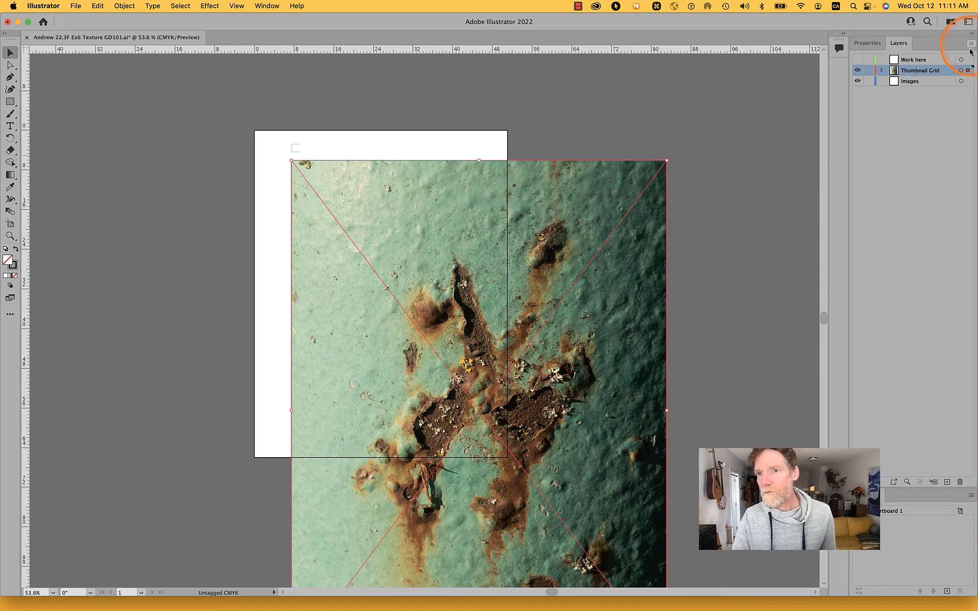
left_click_drag(968, 71, 968, 76)
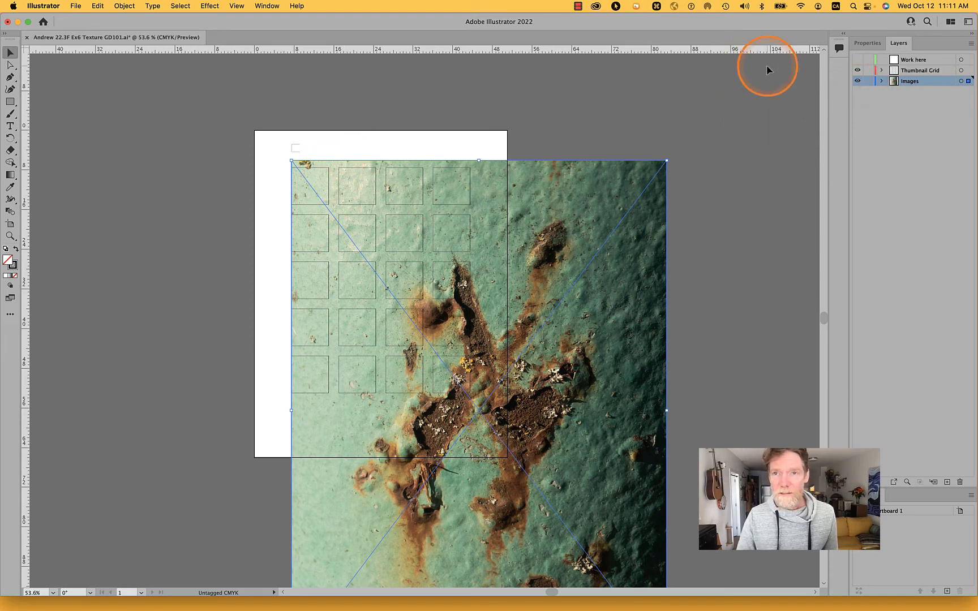
Scale the texture image proportionally to a width of 7p6
left_click(865, 44)
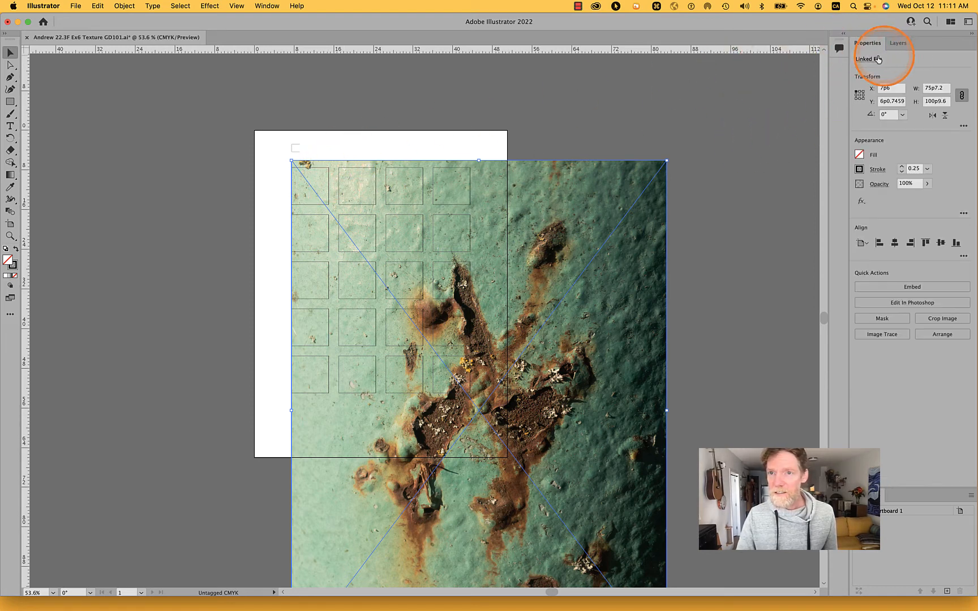
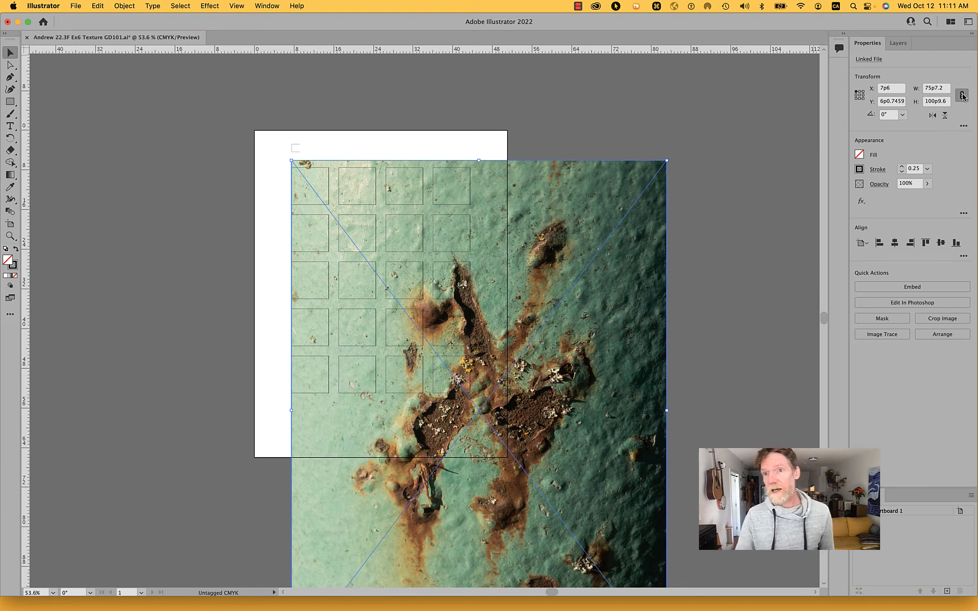
left_click(962, 96)
left_click(936, 88)
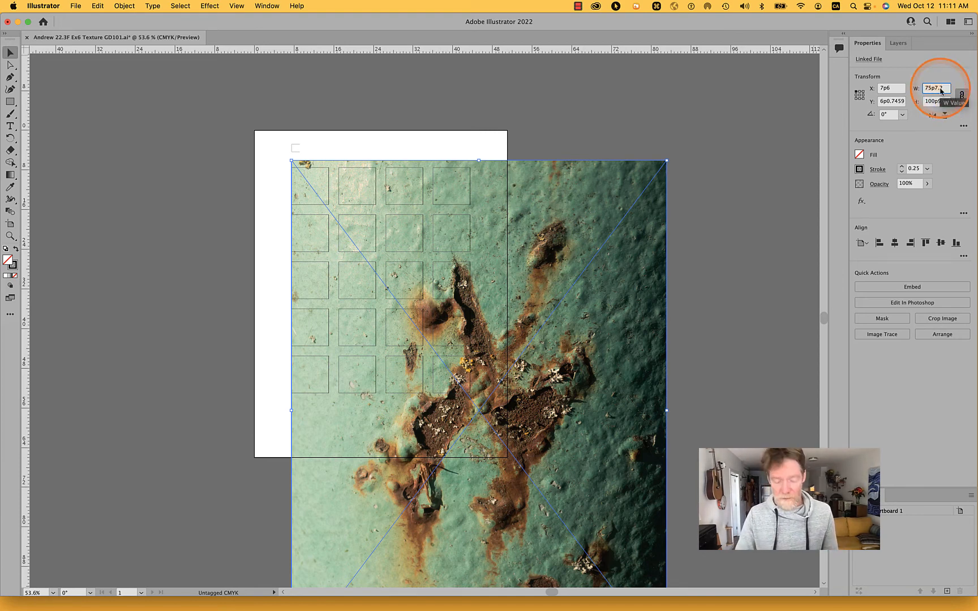
type("7p")
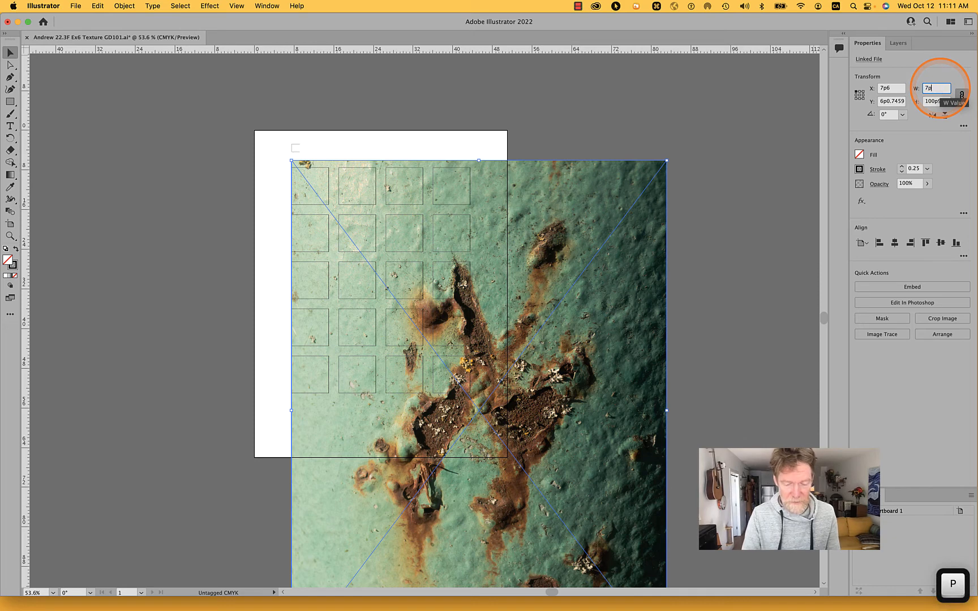
type("6")
key("Tab")
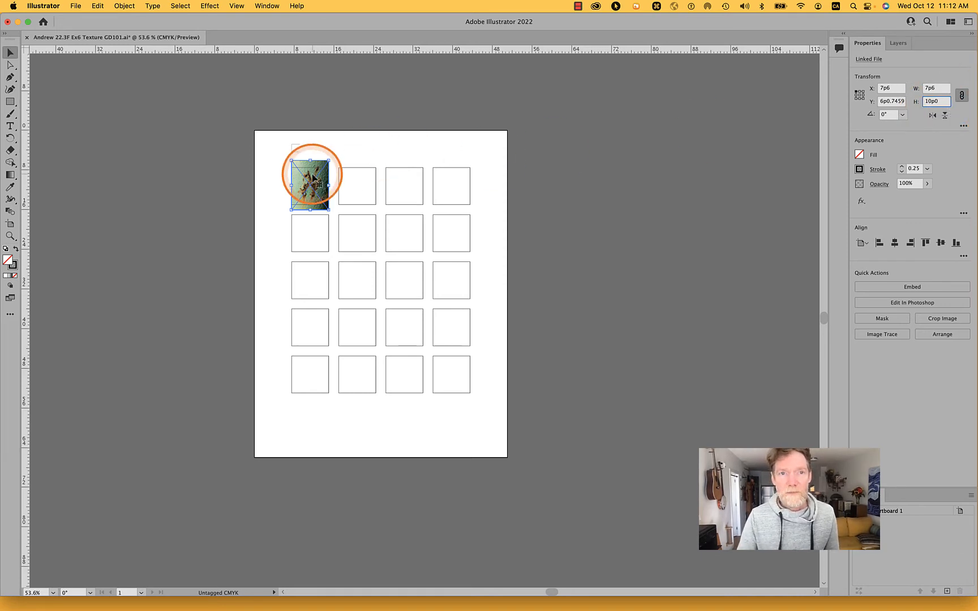
Examine how the scaled texture image fits over the first thumbnail square and within the whole artboard
scroll(313, 178, "up", 5)
scroll(313, 178, "up", 1)
scroll(312, 178, "down", 5)
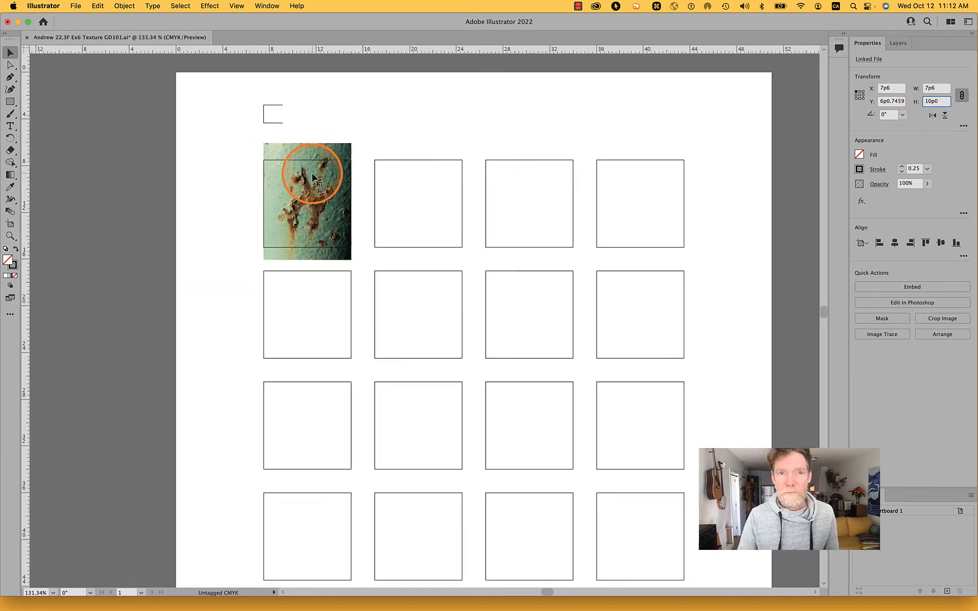
scroll(313, 178, "up", 3)
scroll(313, 178, "down", 4)
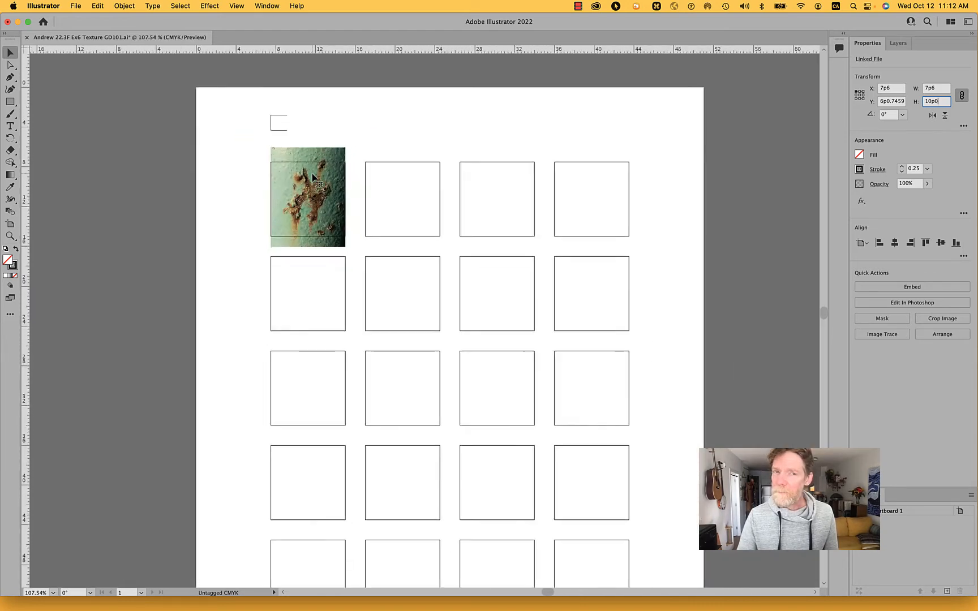
scroll(313, 178, "up", 5)
scroll(313, 178, "up", 2)
scroll(313, 178, "down", 7)
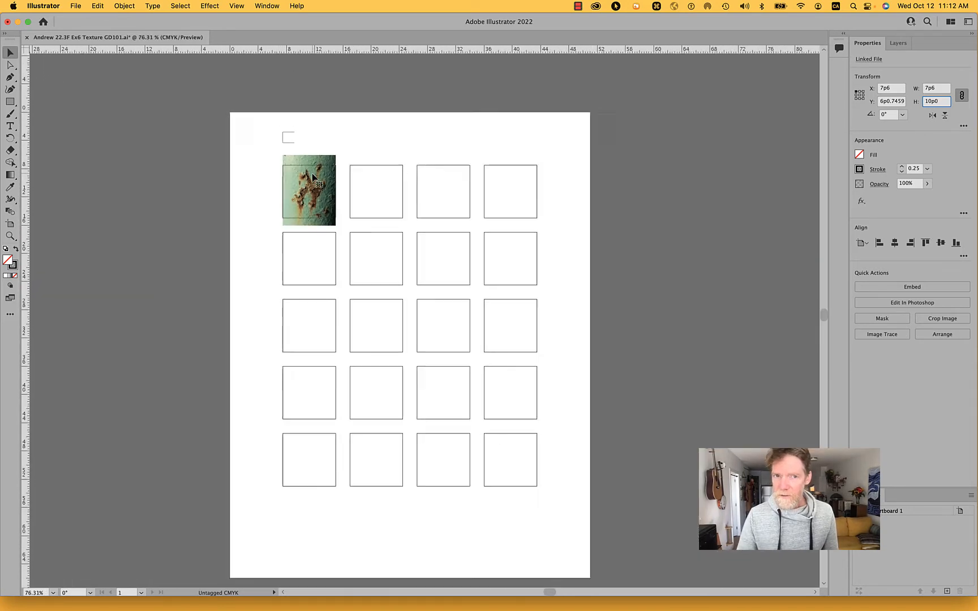
scroll(313, 179, "up", 5)
scroll(313, 178, "up", 2)
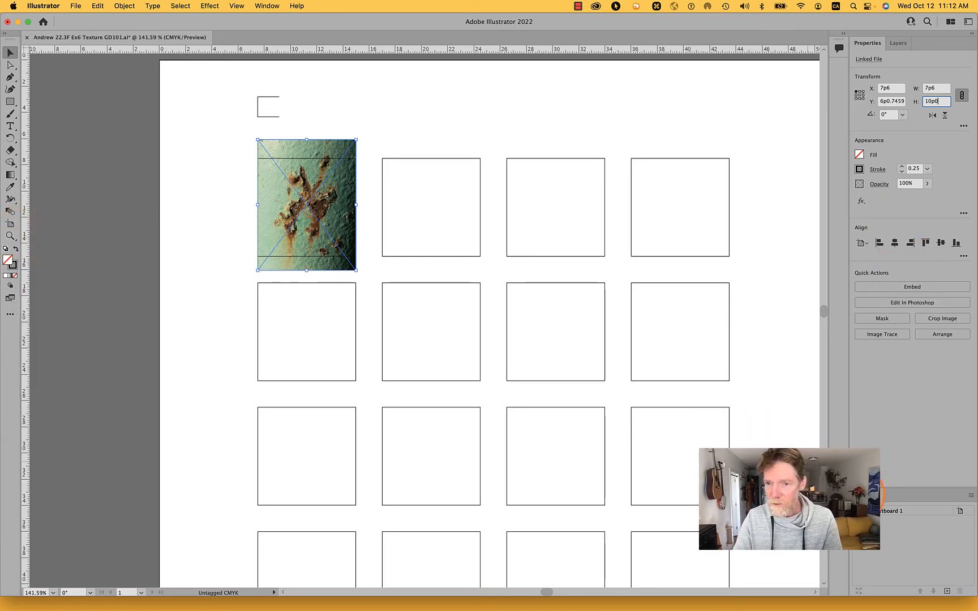
left_click(874, 511)
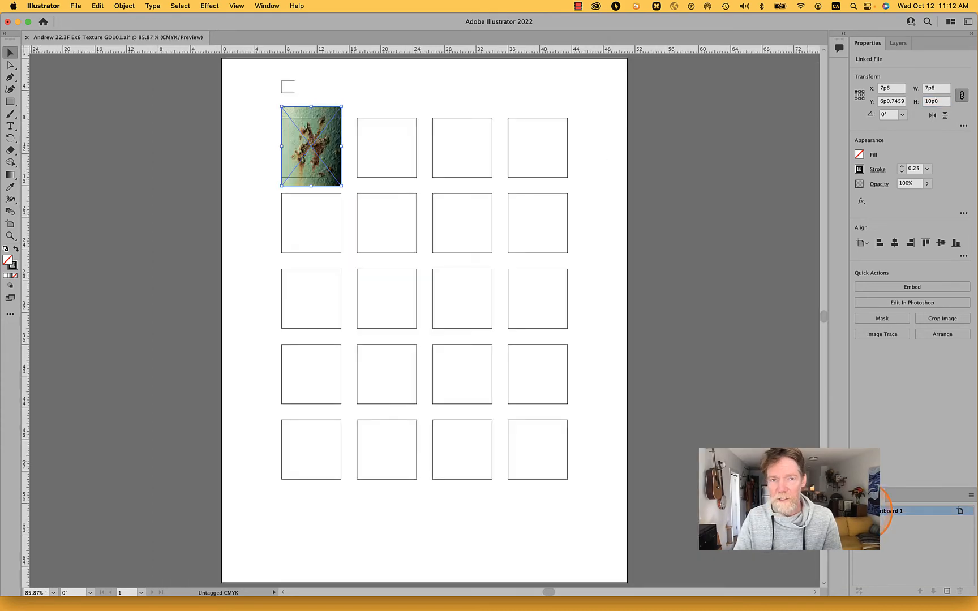
scroll(296, 136, "up", 10)
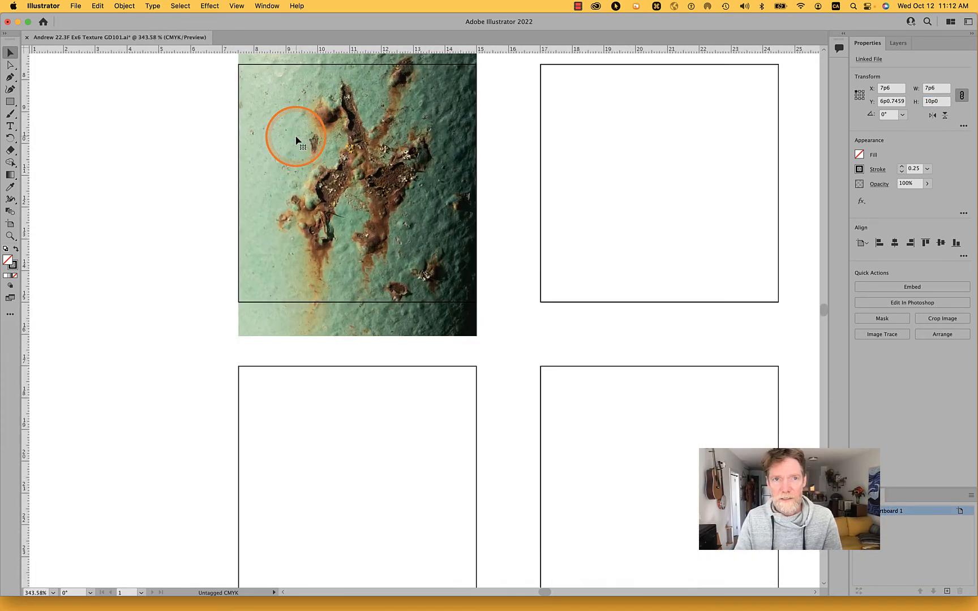
Select the texture image together with the first thumbnail square and make a clipping mask from them
left_click(296, 137)
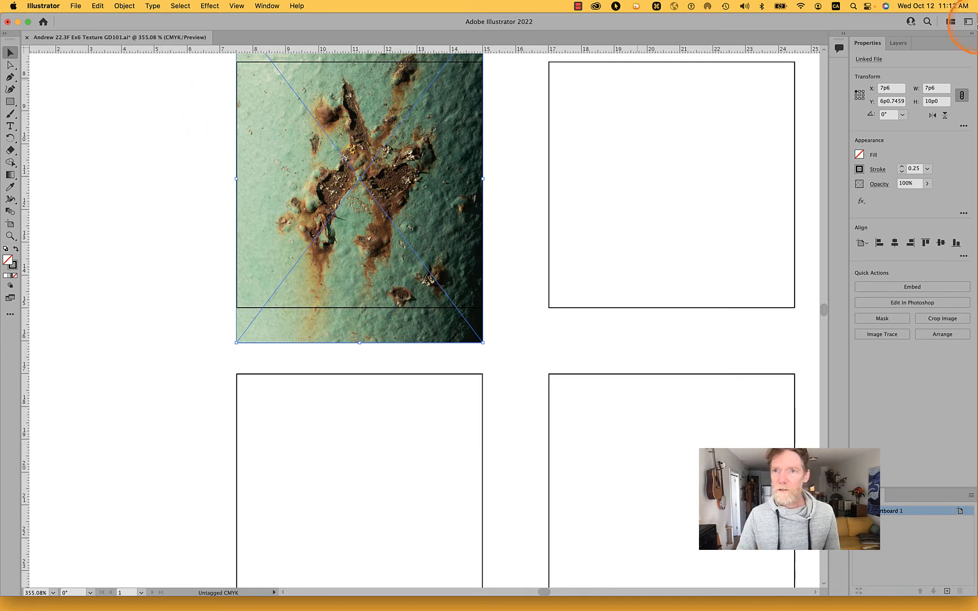
left_click(898, 43)
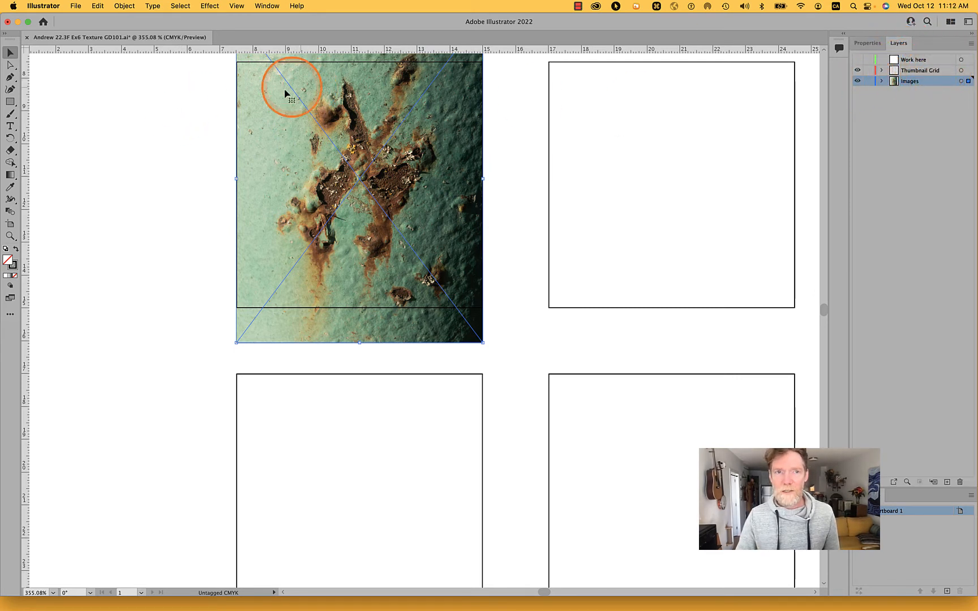
left_click(206, 111)
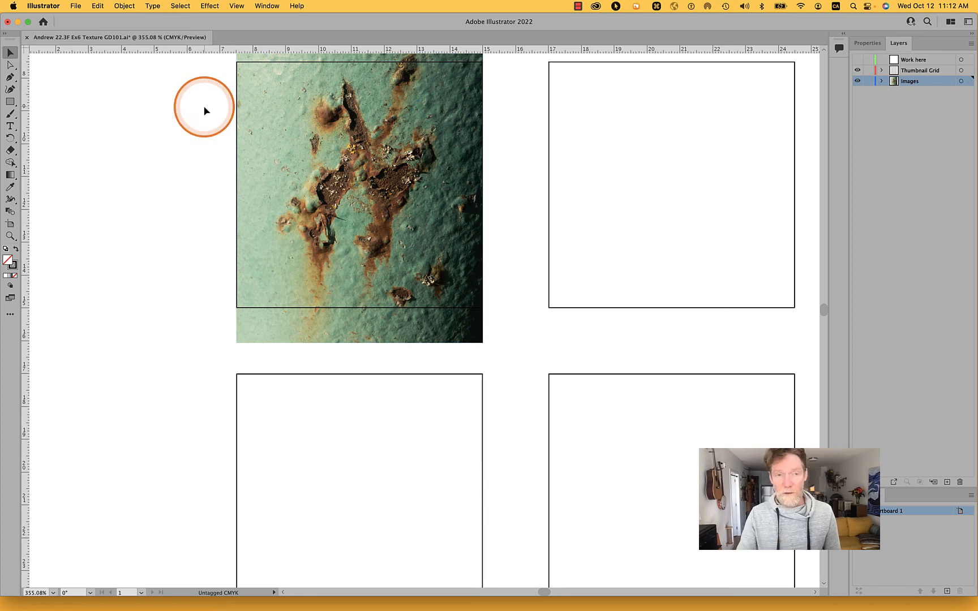
key("space")
left_click_drag(205, 109, 220, 215)
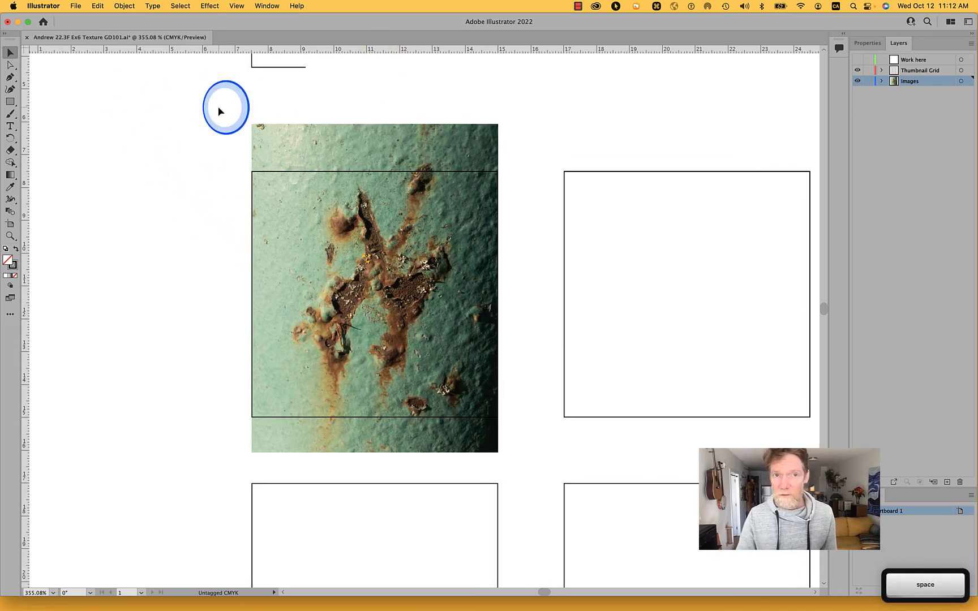
left_click_drag(225, 113, 511, 411)
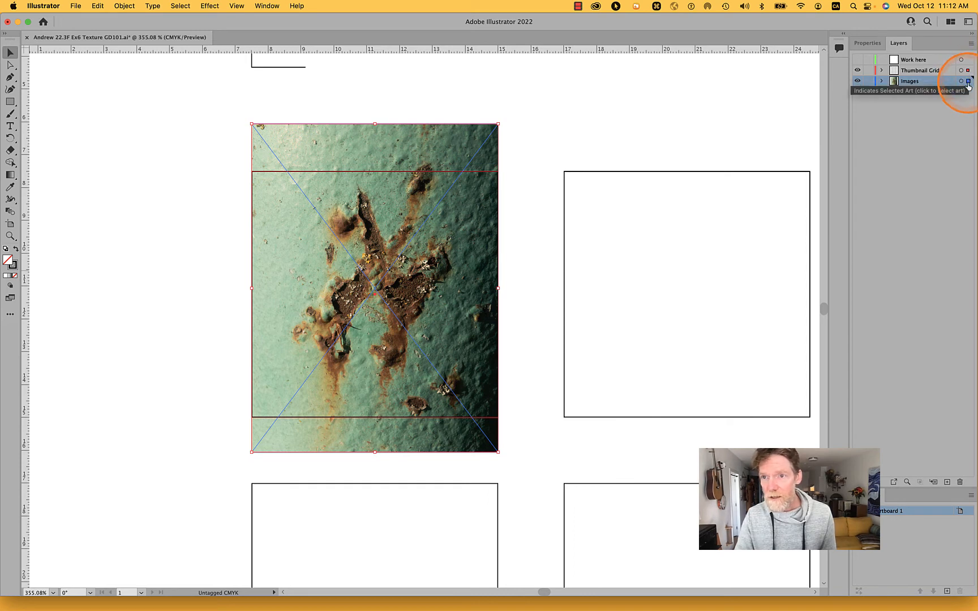
right_click(452, 232)
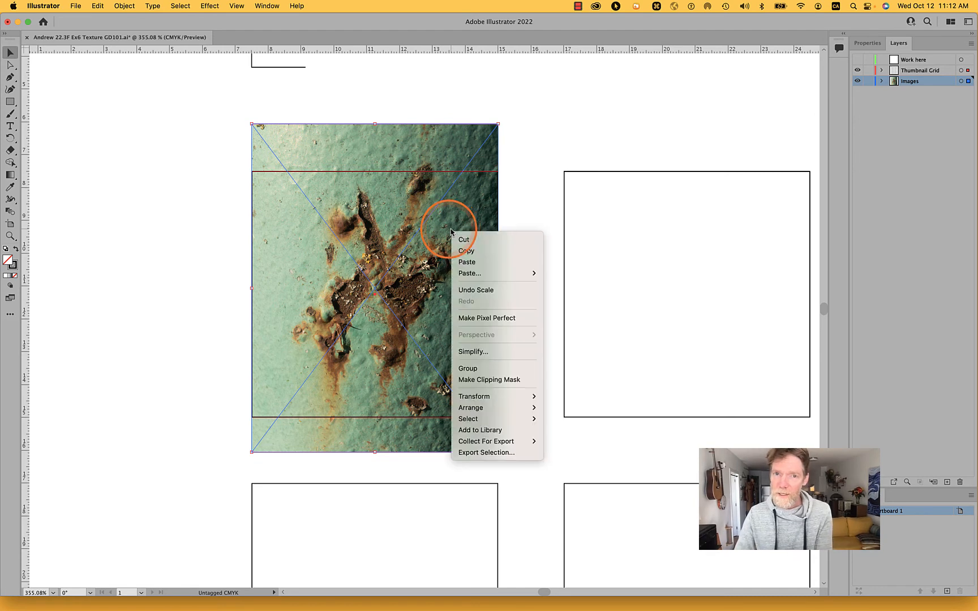
left_click(519, 378)
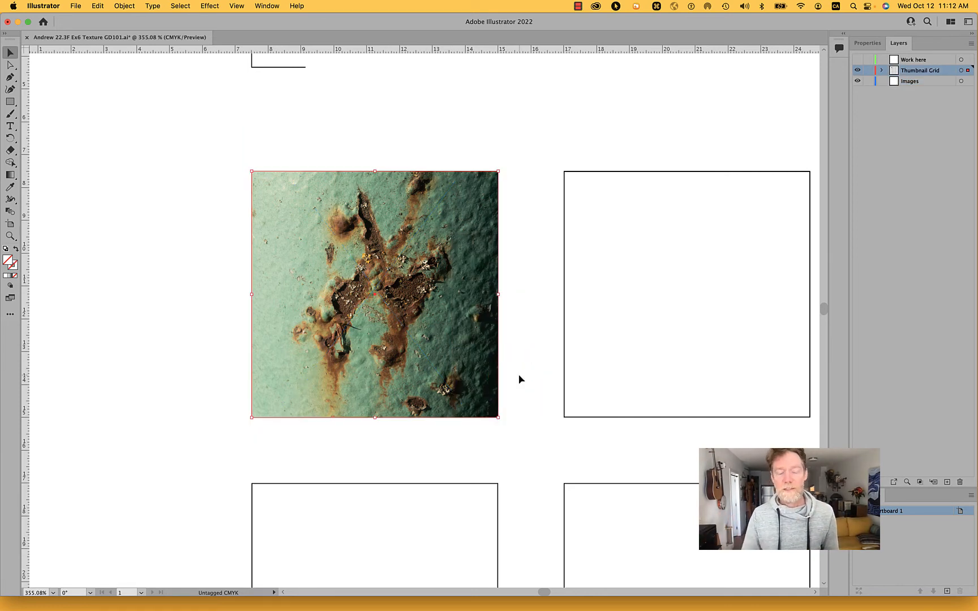
left_click(522, 203)
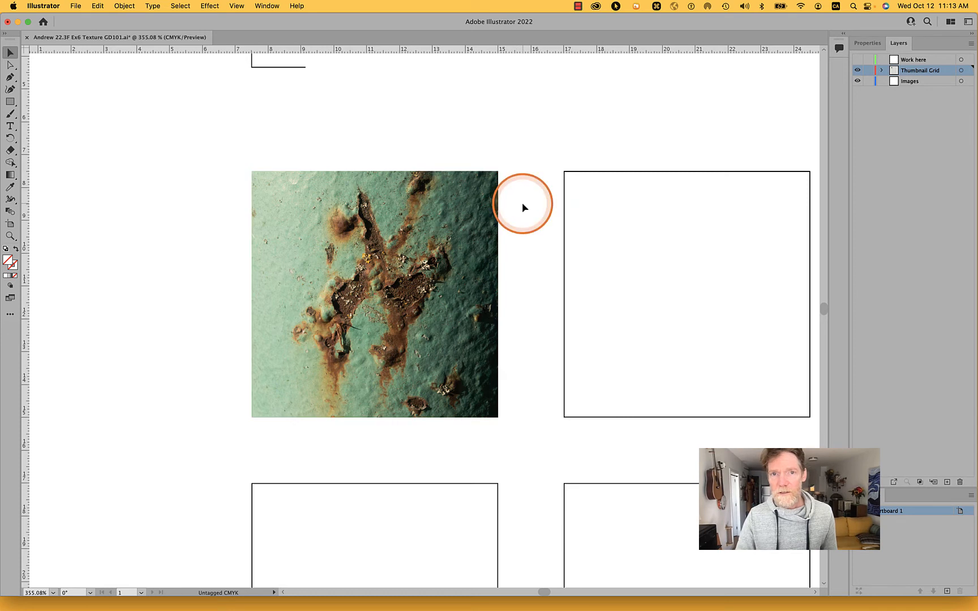
Inspect the clipped image and its mask path with the Direct Selection tool and expand the clip group under the Thumbnail Grid layer
left_click(10, 66)
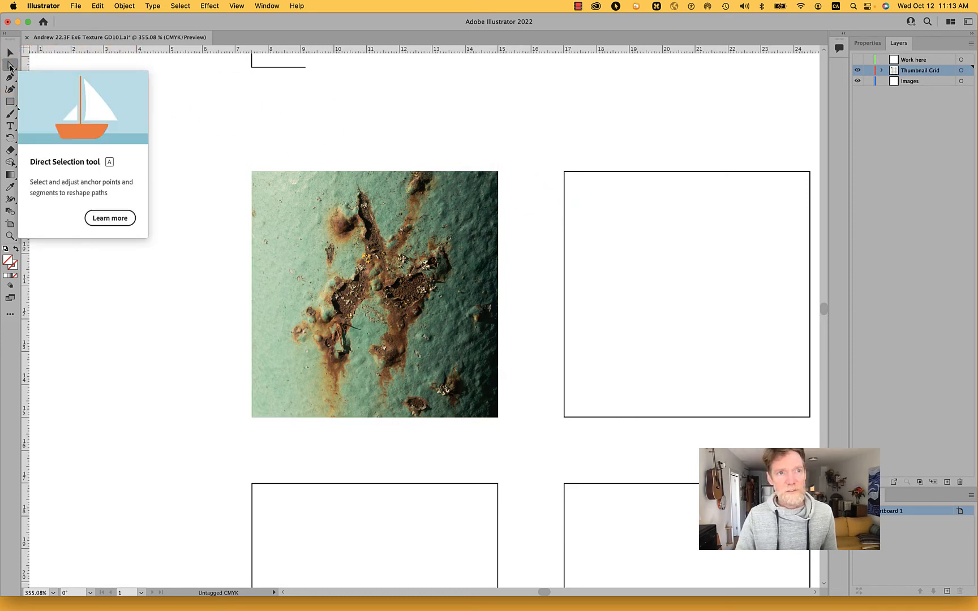
left_click(343, 241)
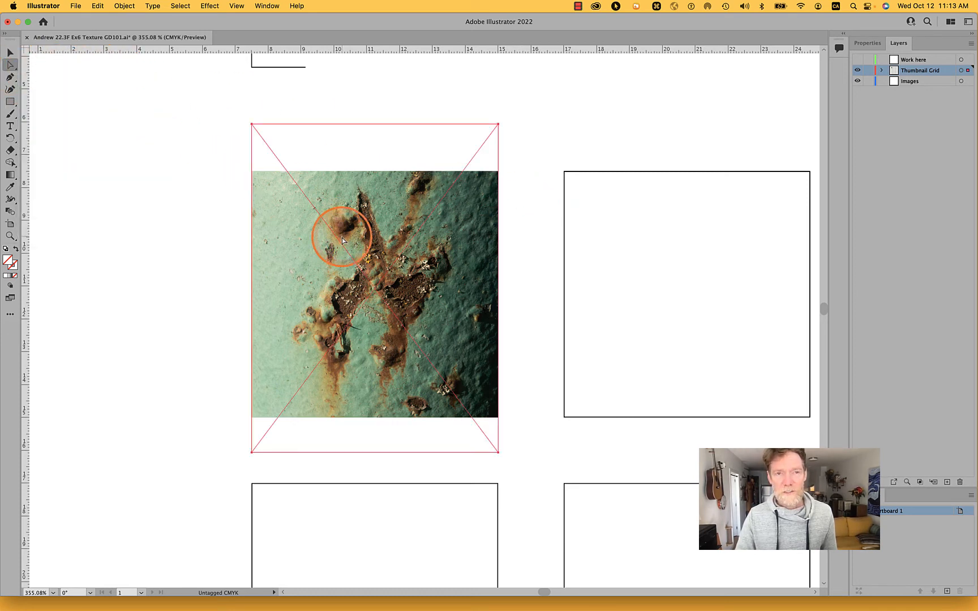
left_click(353, 171)
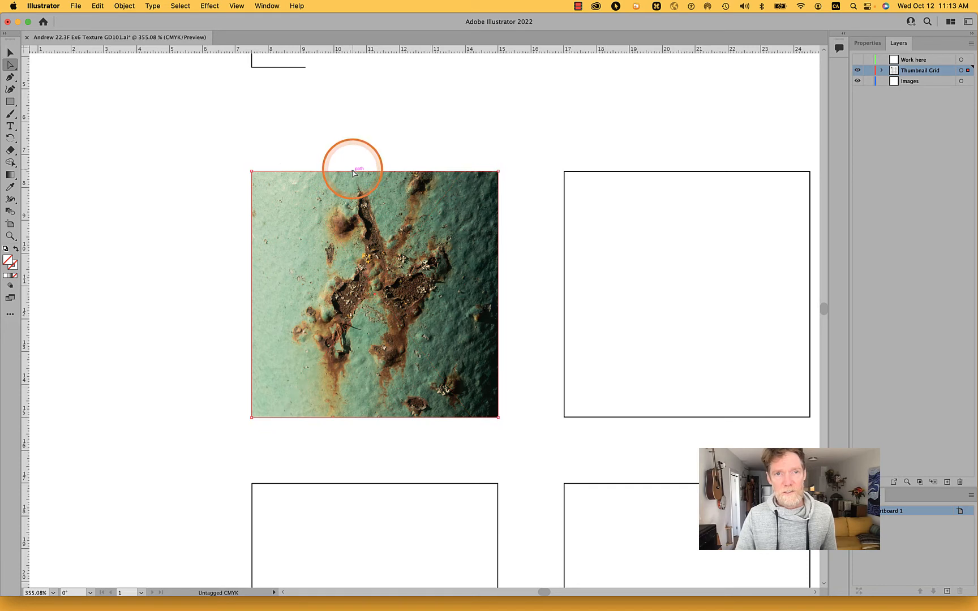
left_click(881, 71)
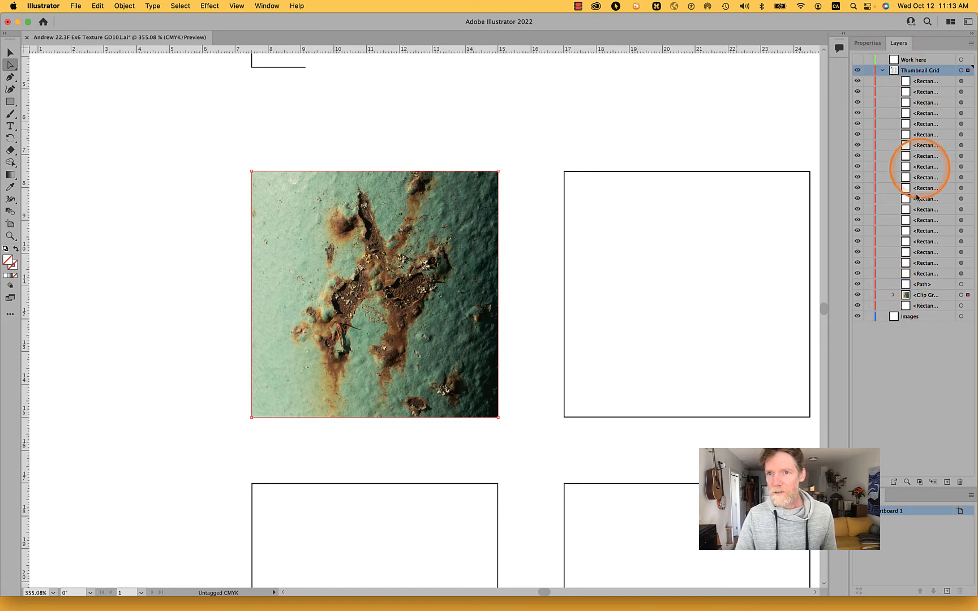
left_click(893, 295)
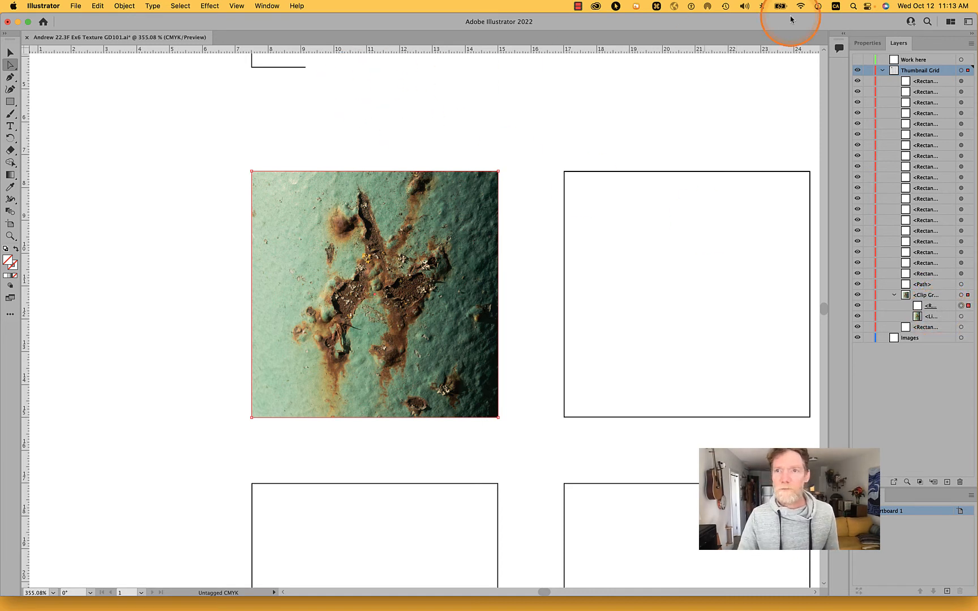
Select the clipping mask's path around the texture image and give it a black stroke with K at 100%
left_click(868, 43)
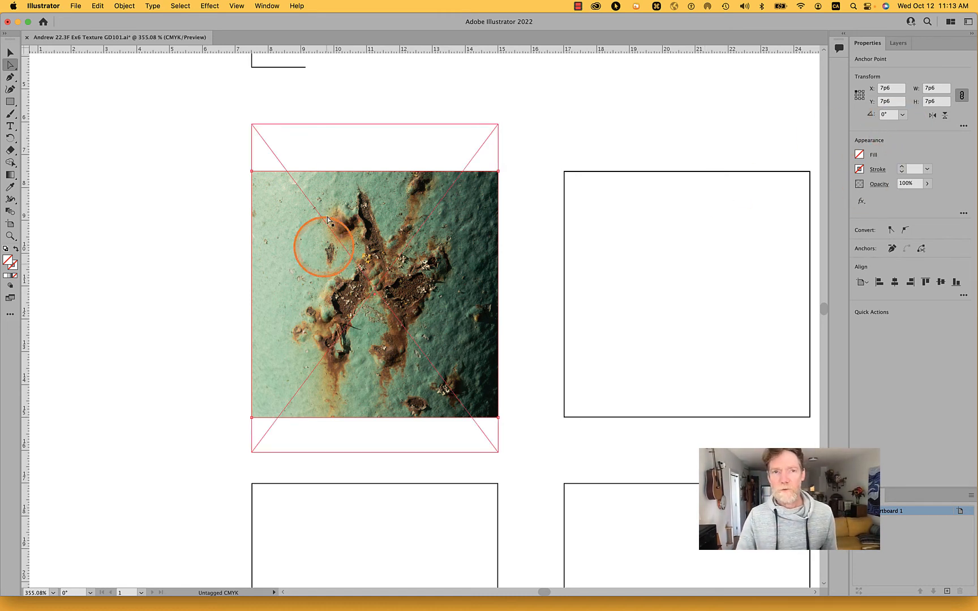
left_click(174, 142)
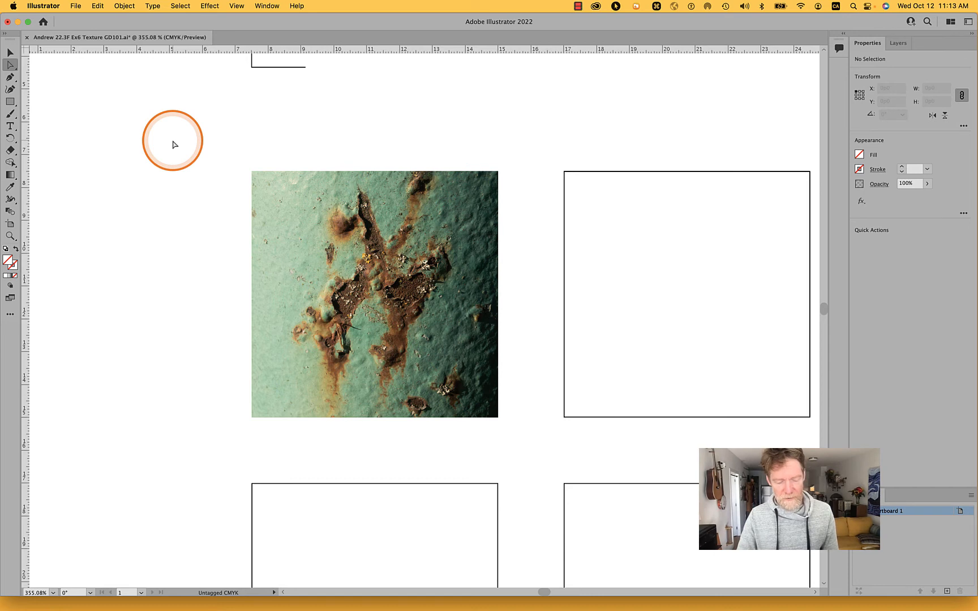
left_click(323, 170)
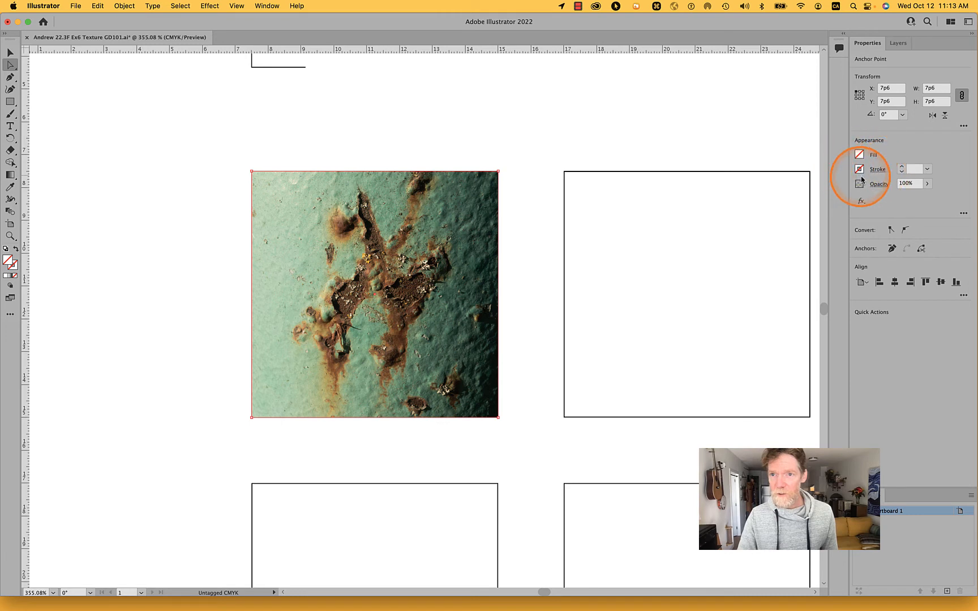
left_click(859, 169)
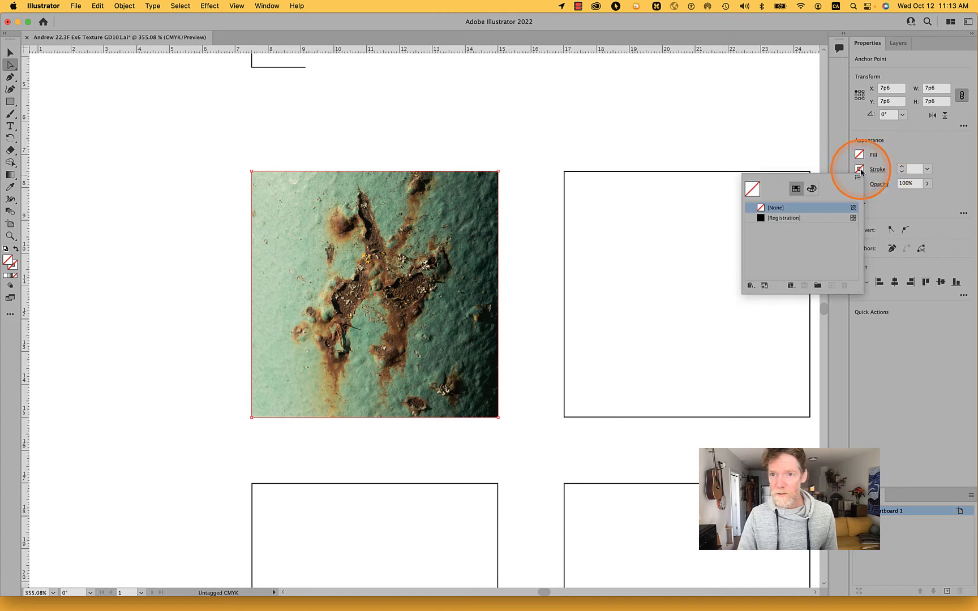
left_click(816, 191)
left_click(756, 258)
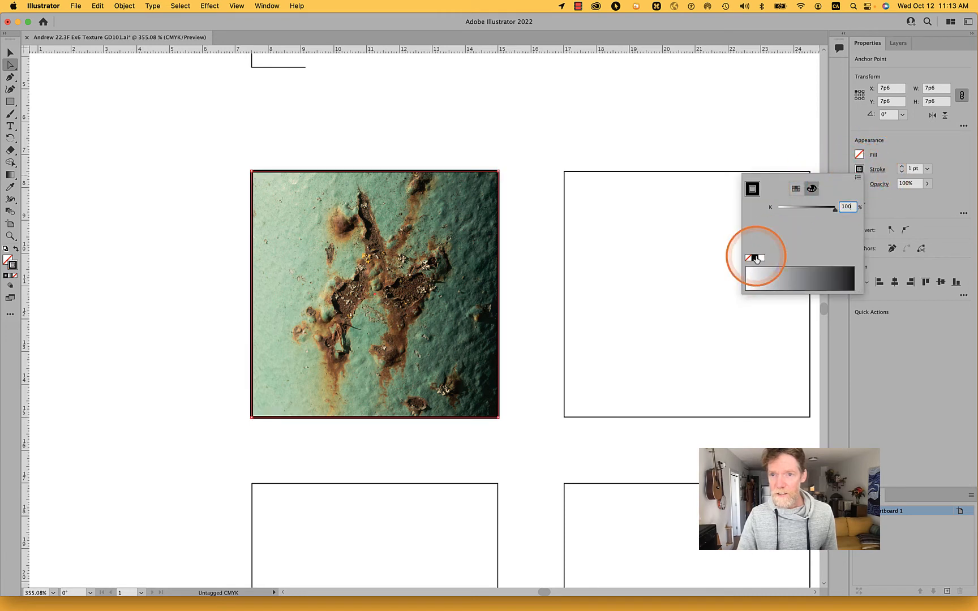
left_click(795, 189)
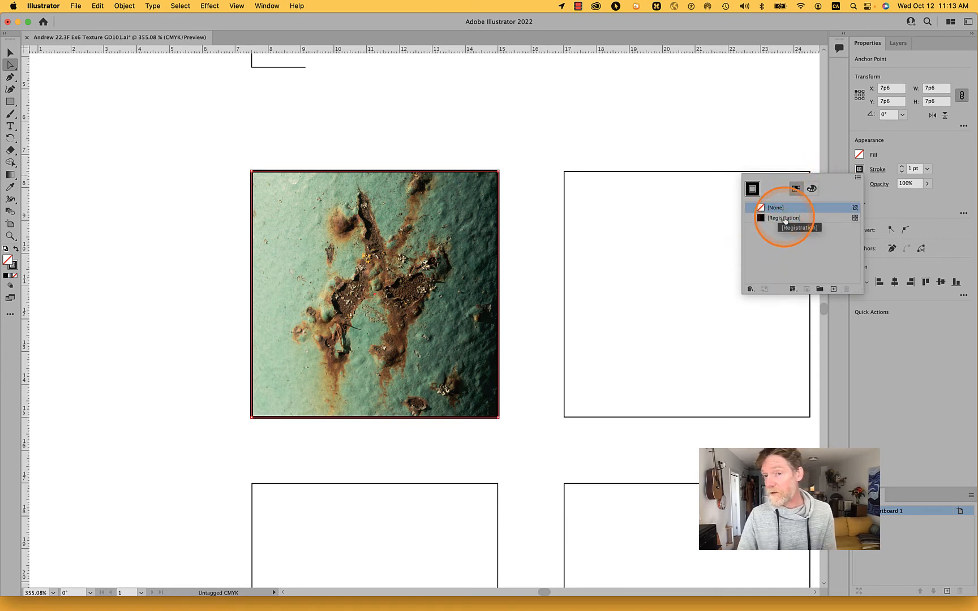
left_click(812, 188)
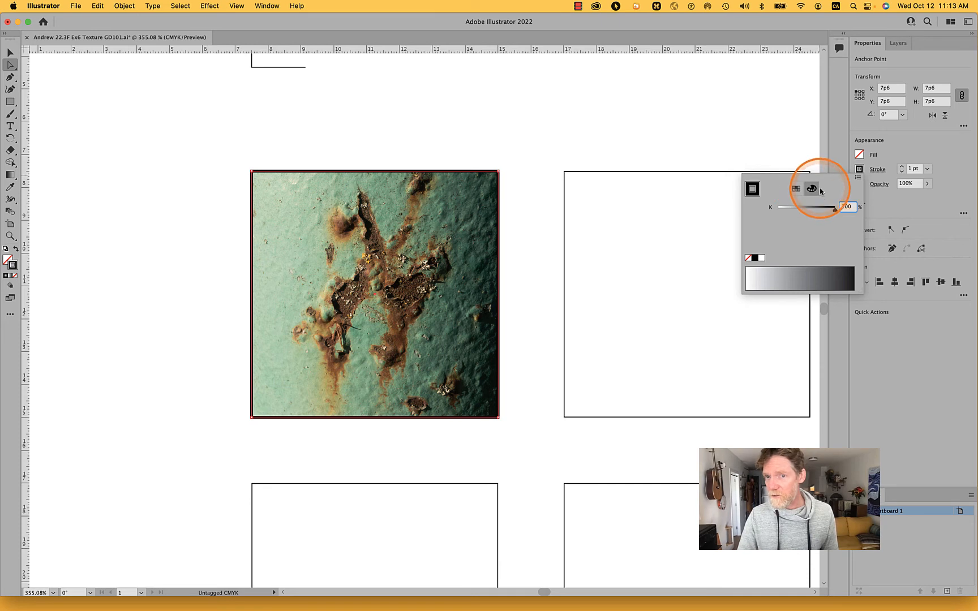
left_click(797, 189)
left_click(809, 191)
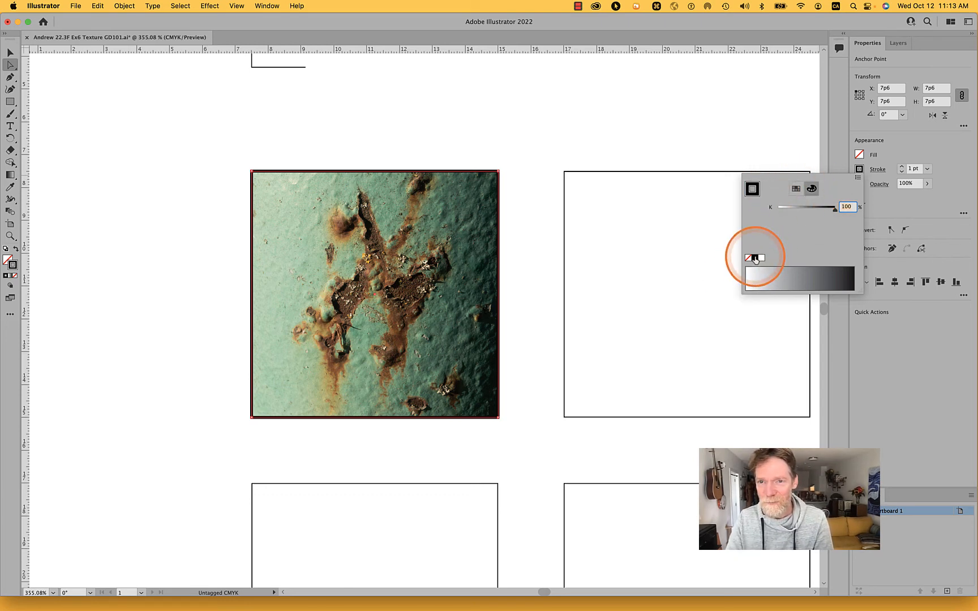
left_click(727, 153)
left_click(728, 153)
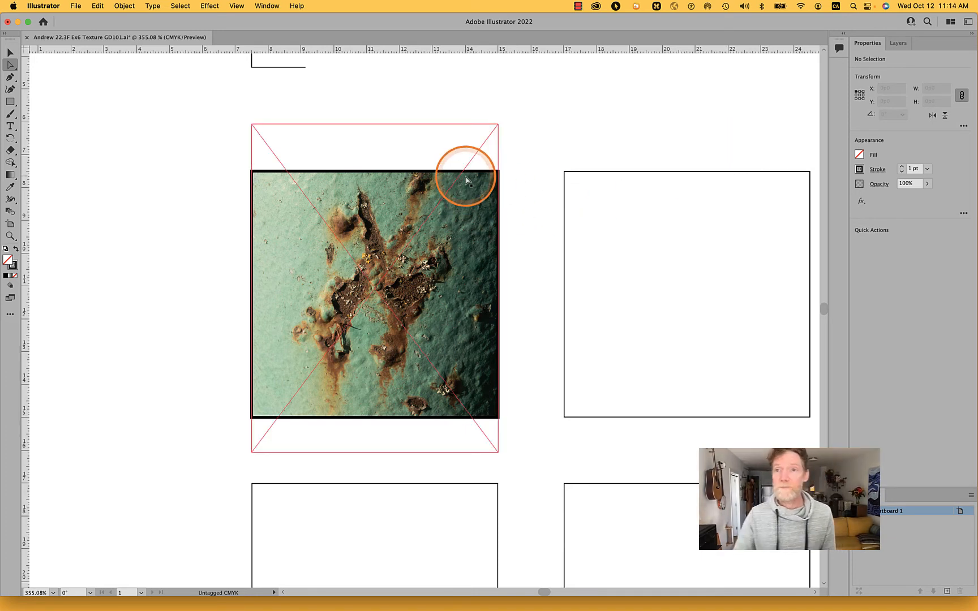
Collapse the Thumbnail Grid layer, lock it, and make the Images layer active
left_click(898, 43)
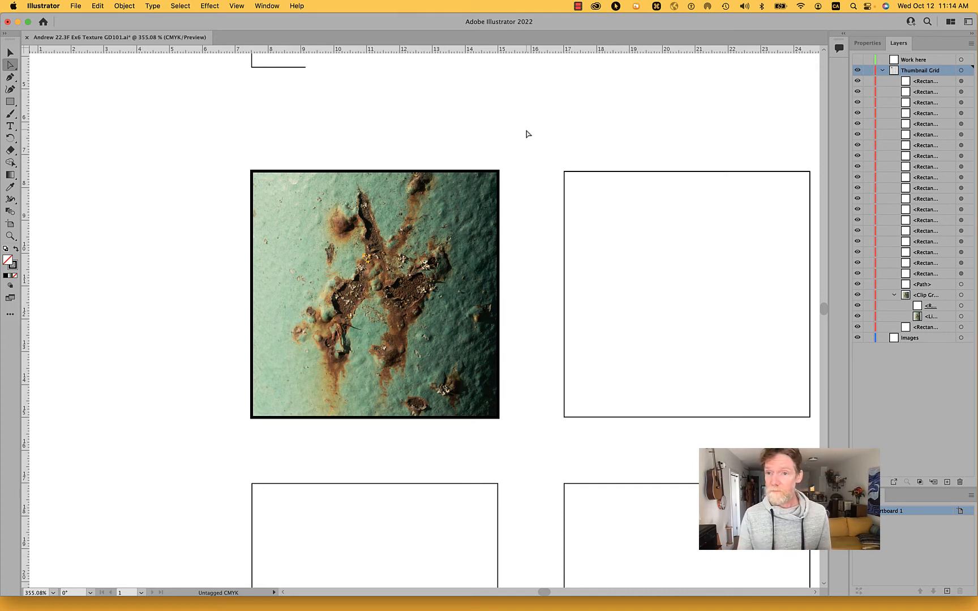
left_click(883, 71)
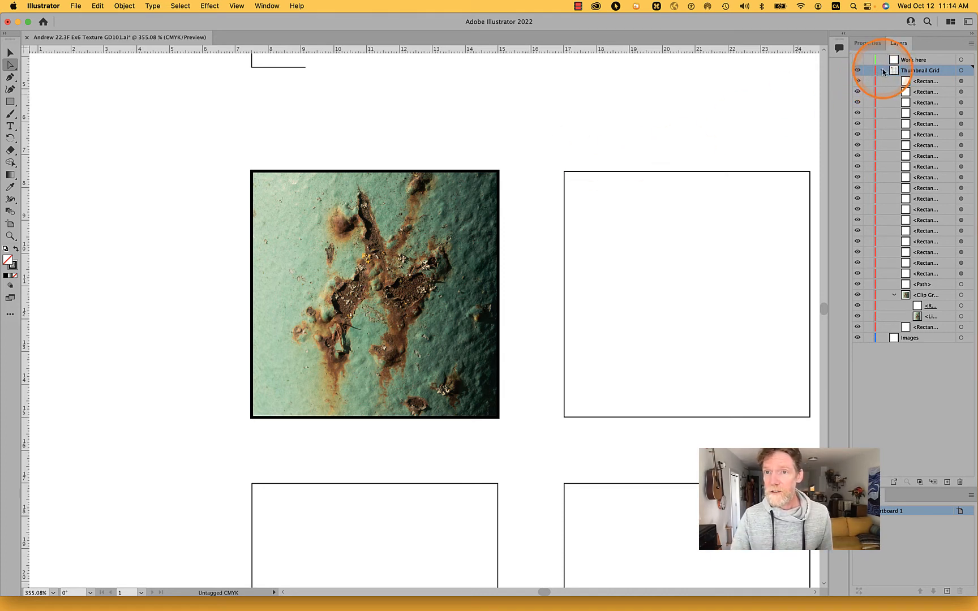
left_click(883, 70)
scroll(531, 221, "down", 1)
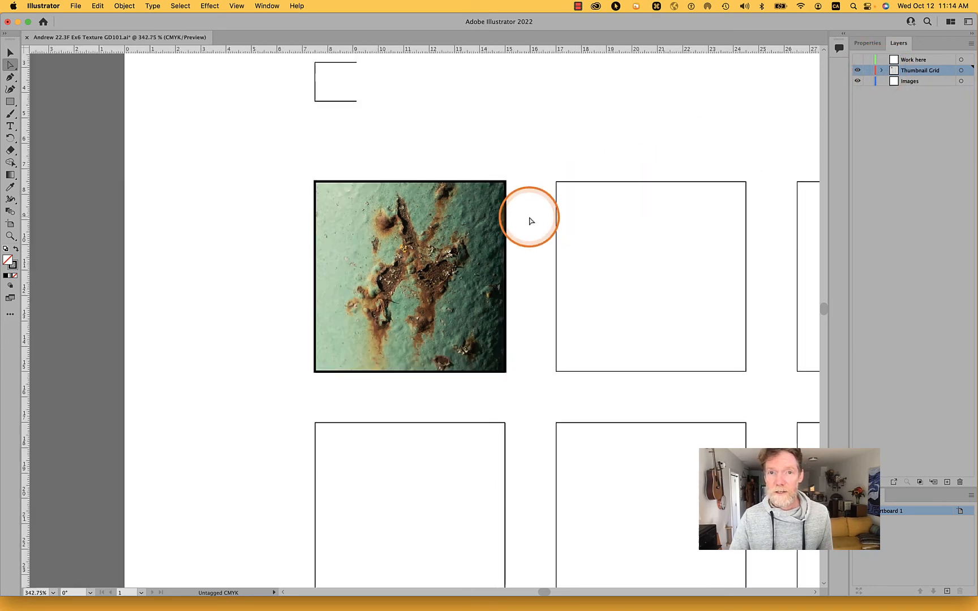
scroll(531, 221, "down", 3)
key("space")
left_click_drag(546, 172, 321, 198)
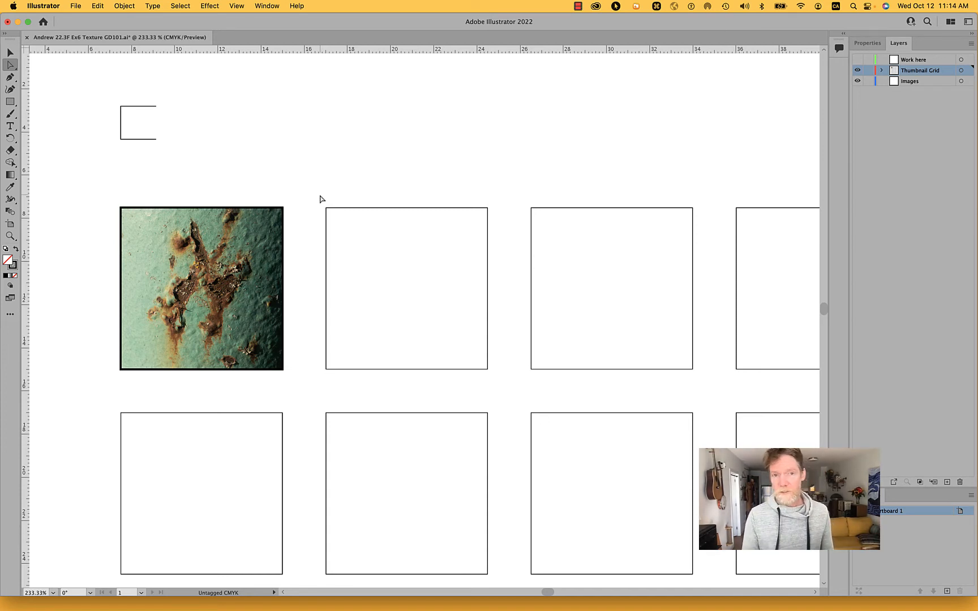
left_click(10, 54)
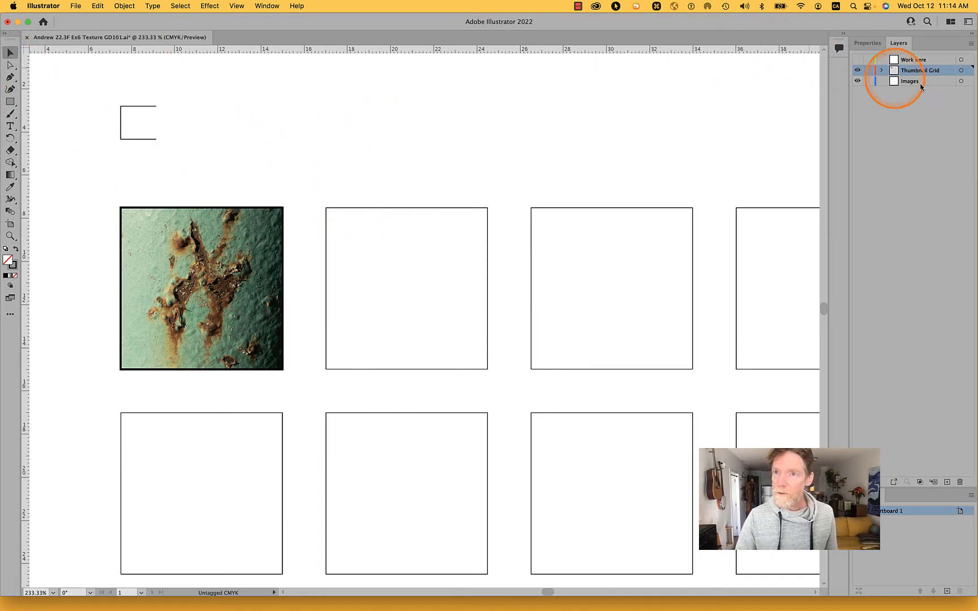
left_click(937, 83)
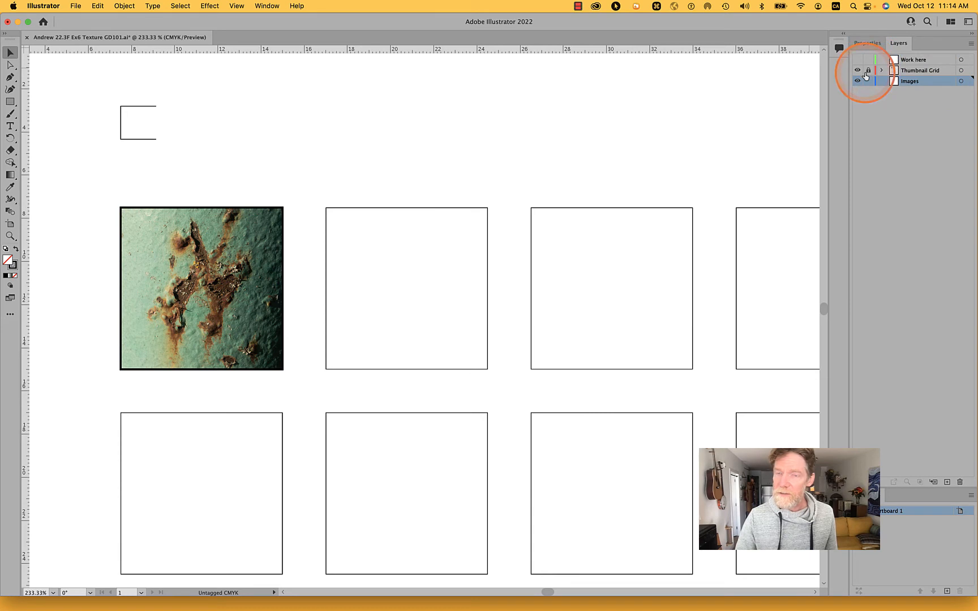
Start placing images and preview the texture photo 22.3F Ex6 Texture GD101-02.jpg at full size
left_click(74, 5)
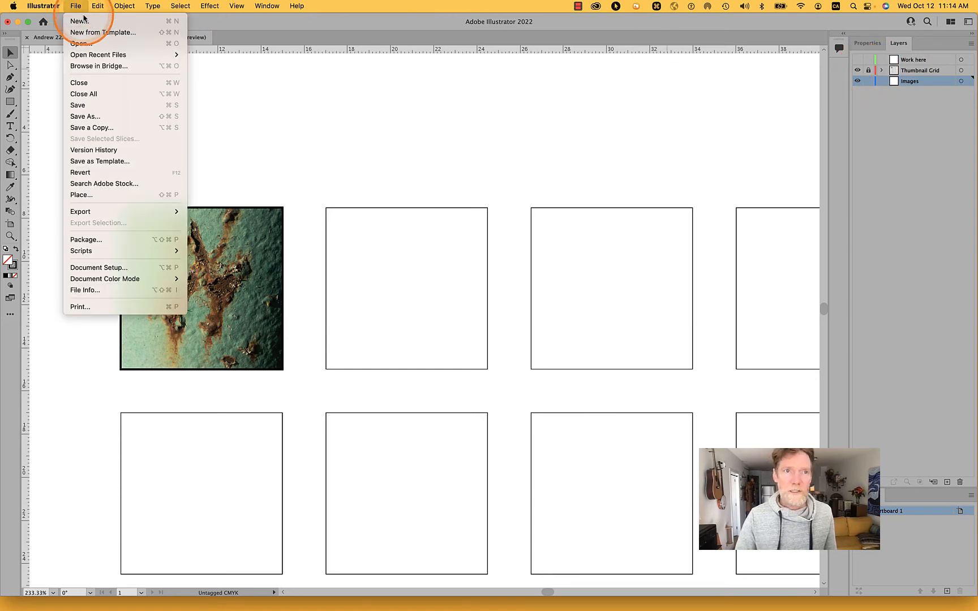
left_click(88, 194)
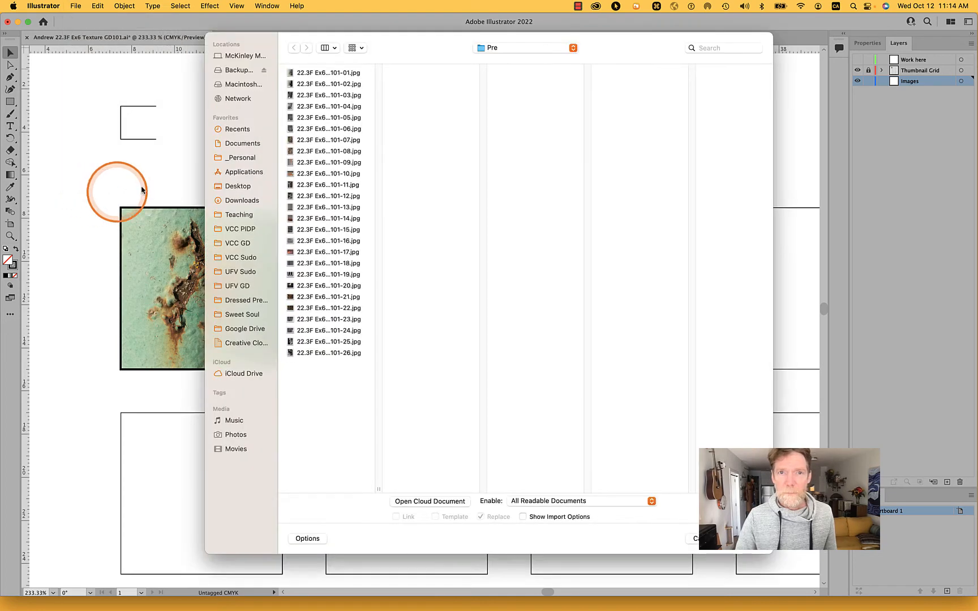
left_click(307, 85)
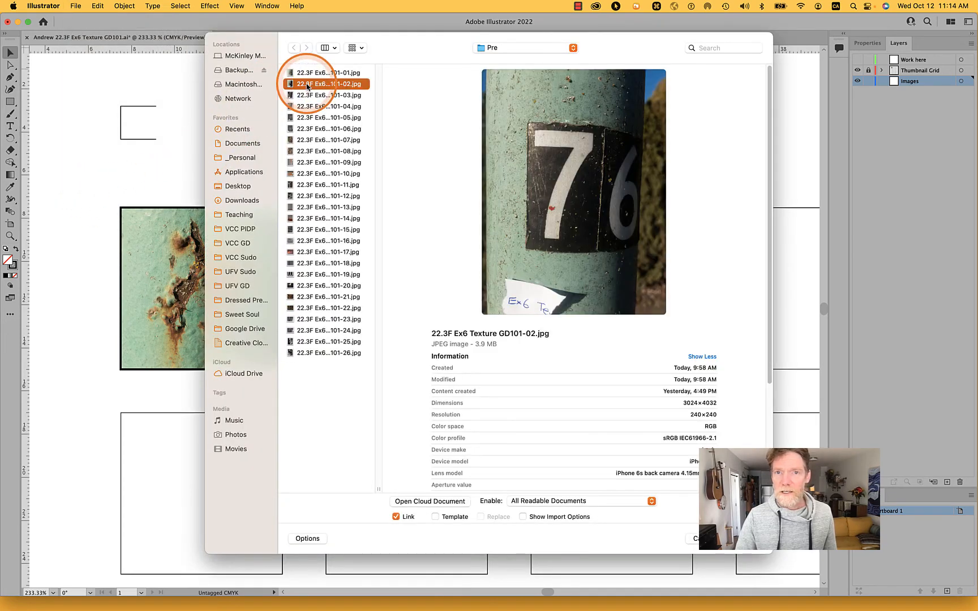
key("space")
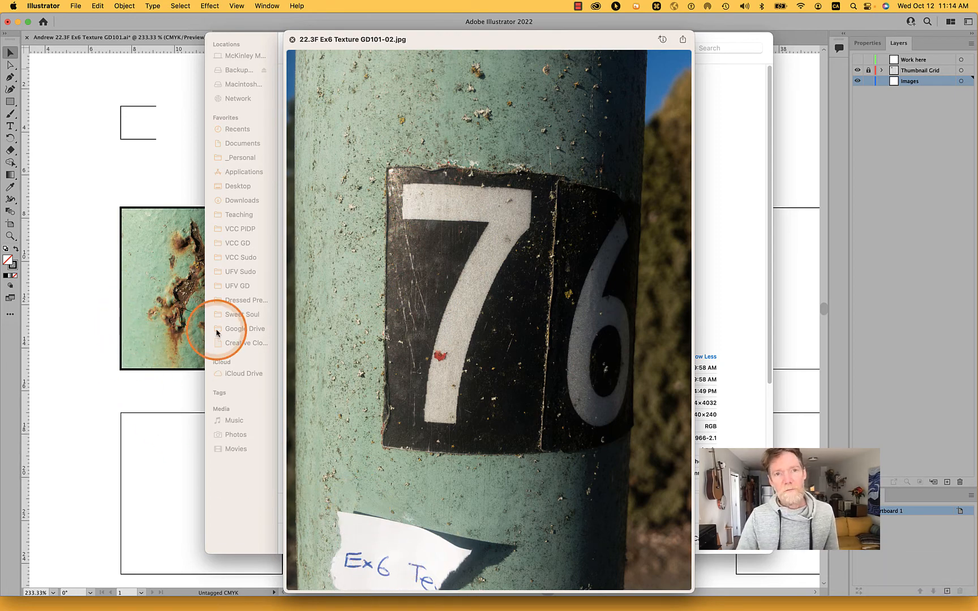
key("space")
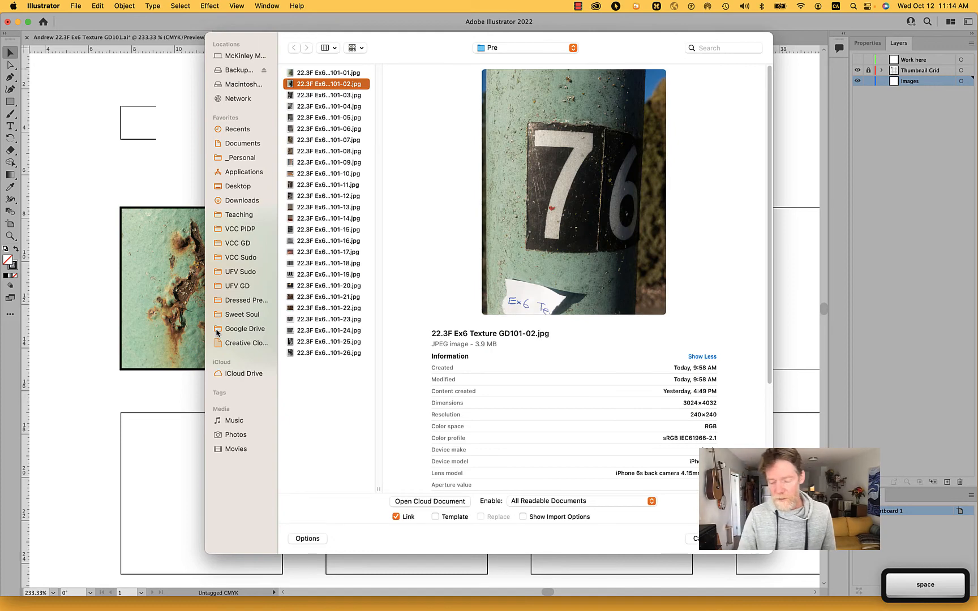
key("shift+Down")
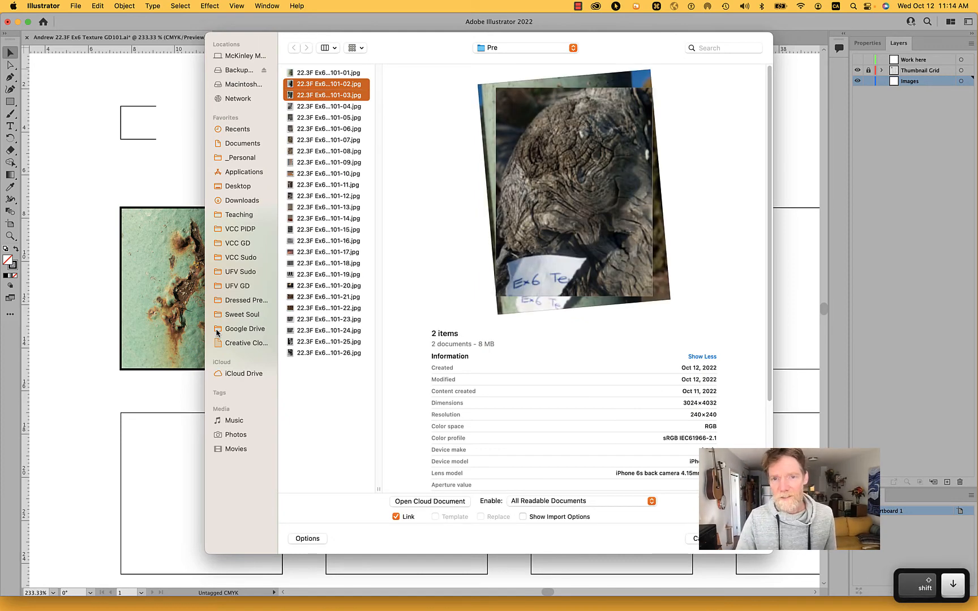
key("Down")
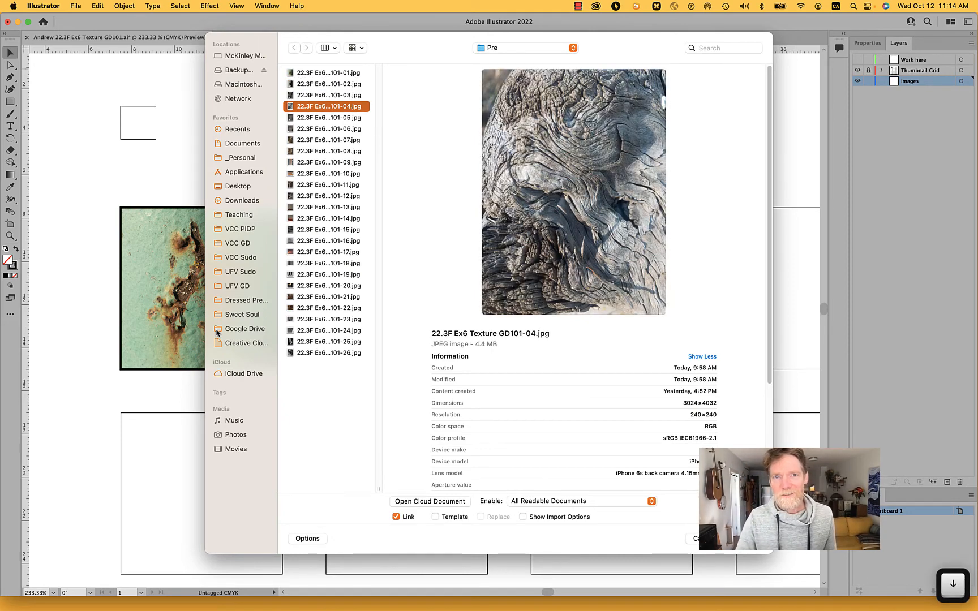
key("Up")
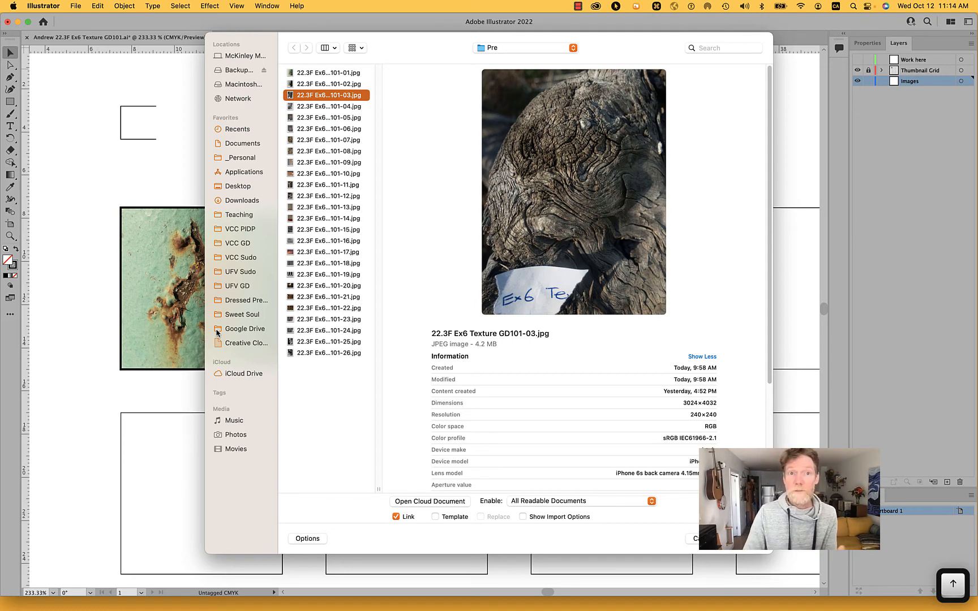
key("shift+Up")
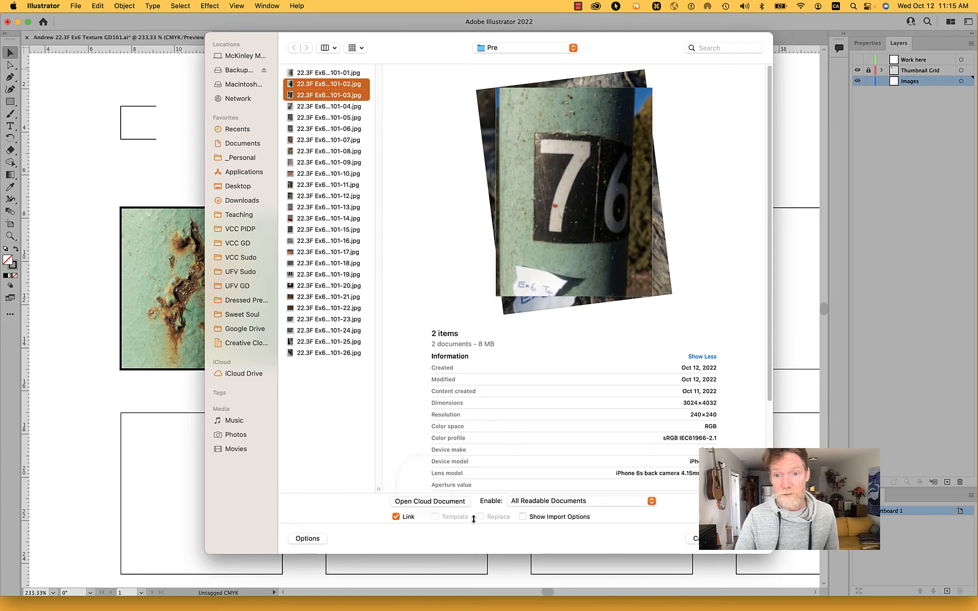
left_click(336, 85)
key("Down")
key("Down")
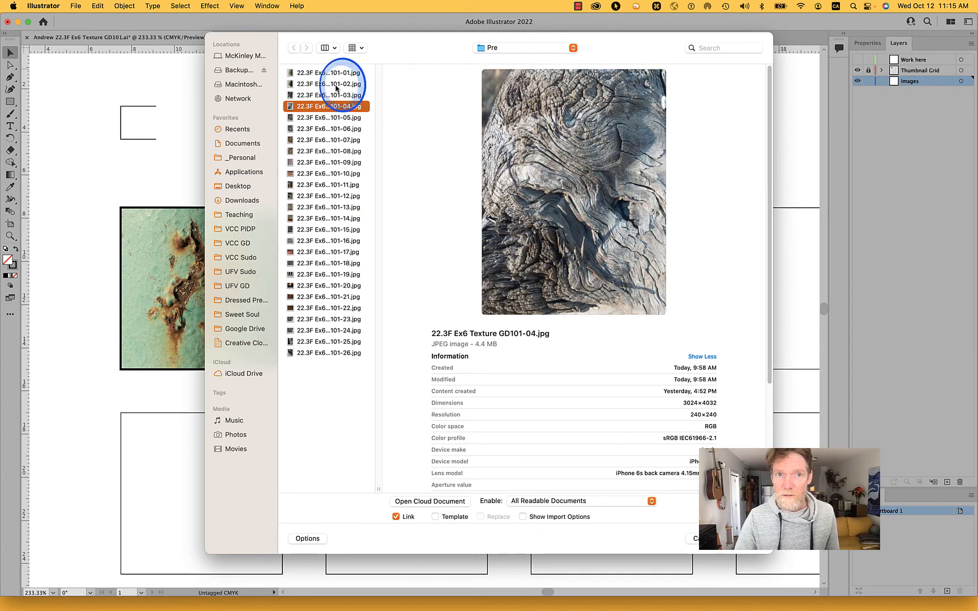
Select the texture photos GD101-02, GD101-03 and GD101-04 together and load them for placing as linked files
left_click(336, 86)
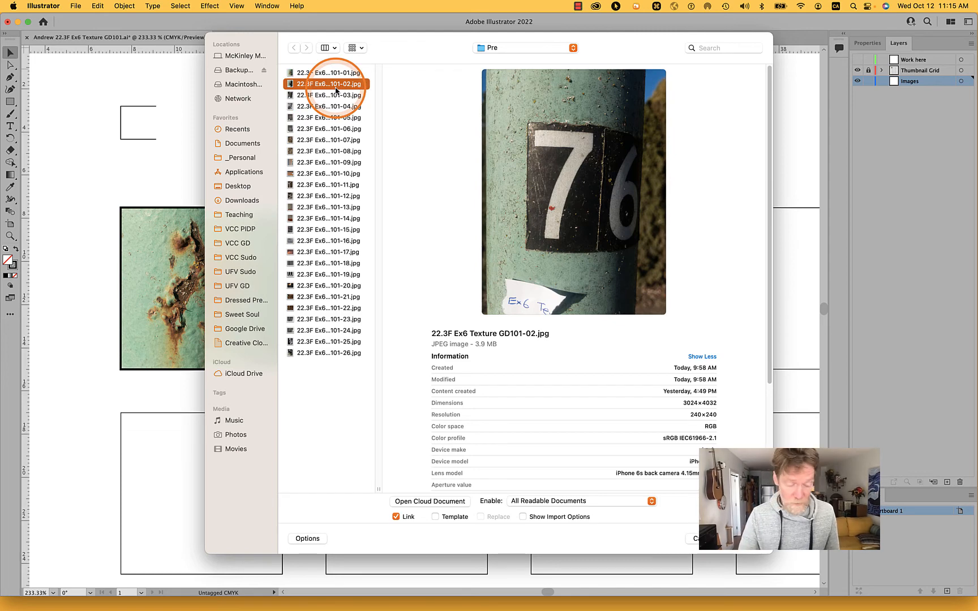
left_click(336, 97, "shift")
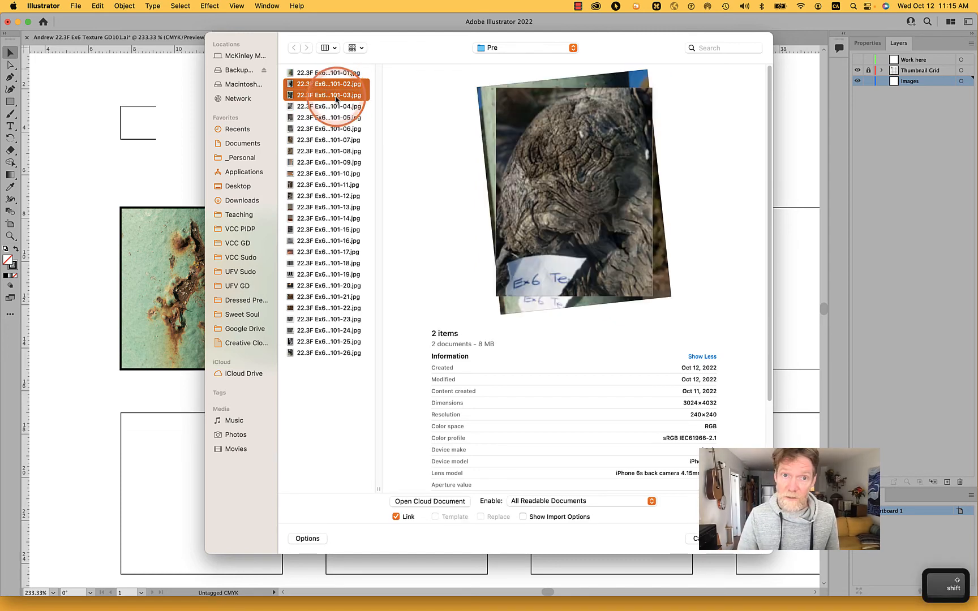
left_click(336, 107, "shift")
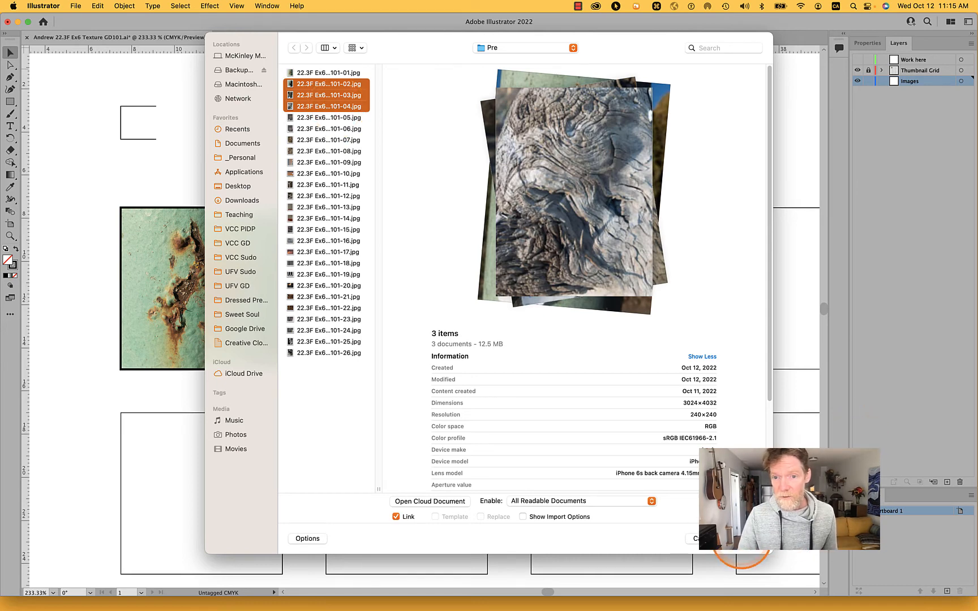
left_click(741, 539)
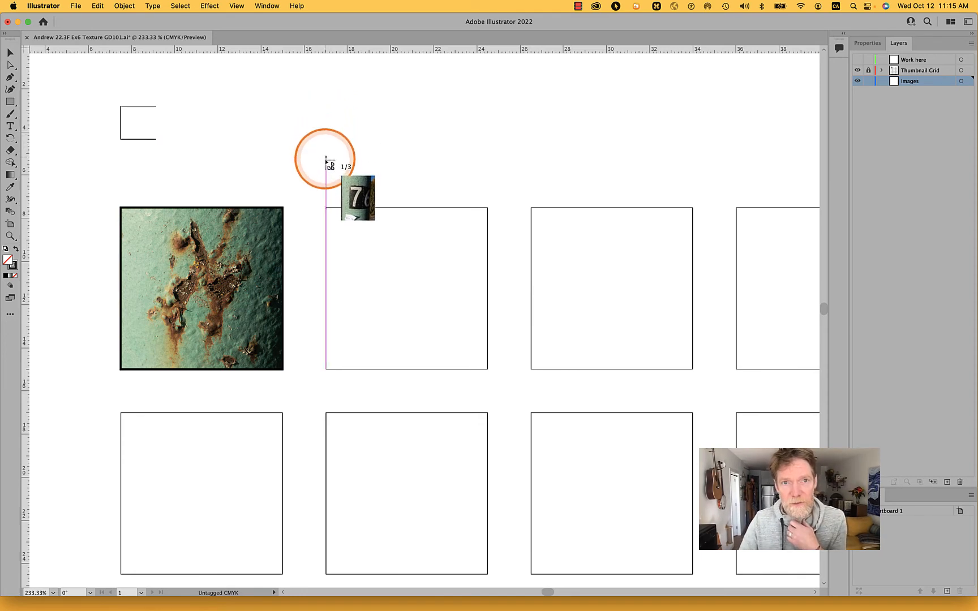
Place the three loaded photos in order at the upper-left corners of the second, third and fourth squares in the first row
left_click(326, 209)
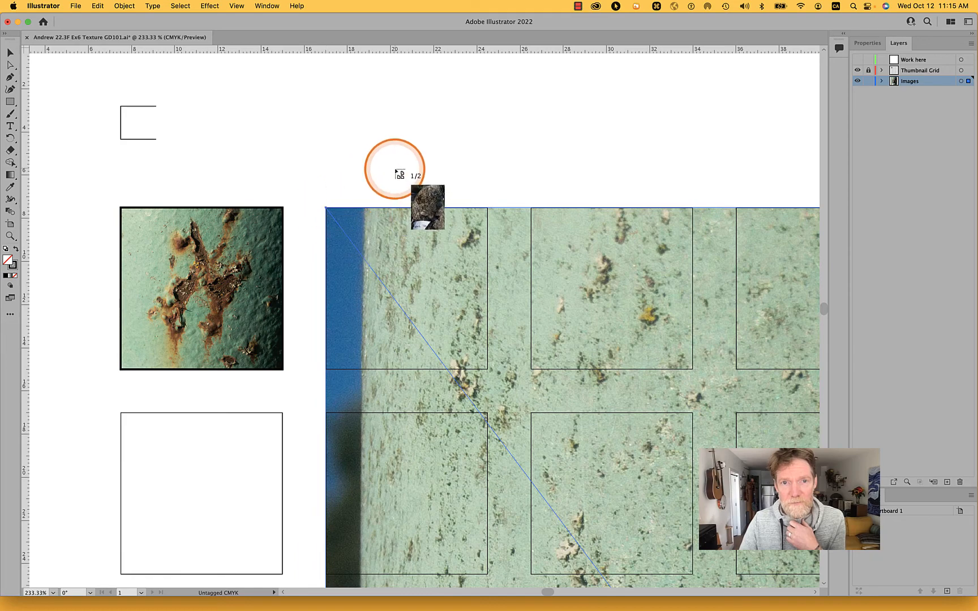
scroll(395, 173, "down", 4)
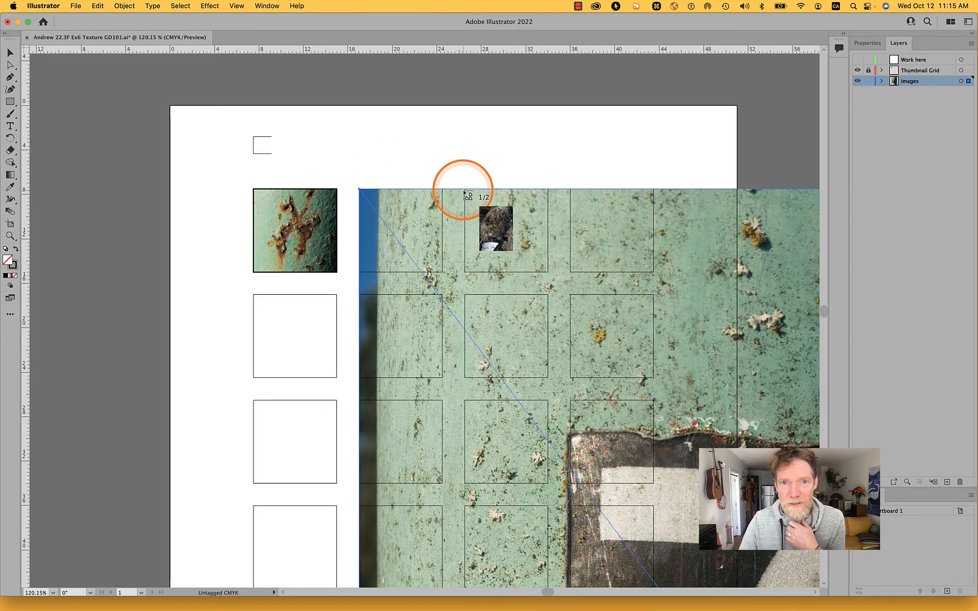
left_click(464, 189)
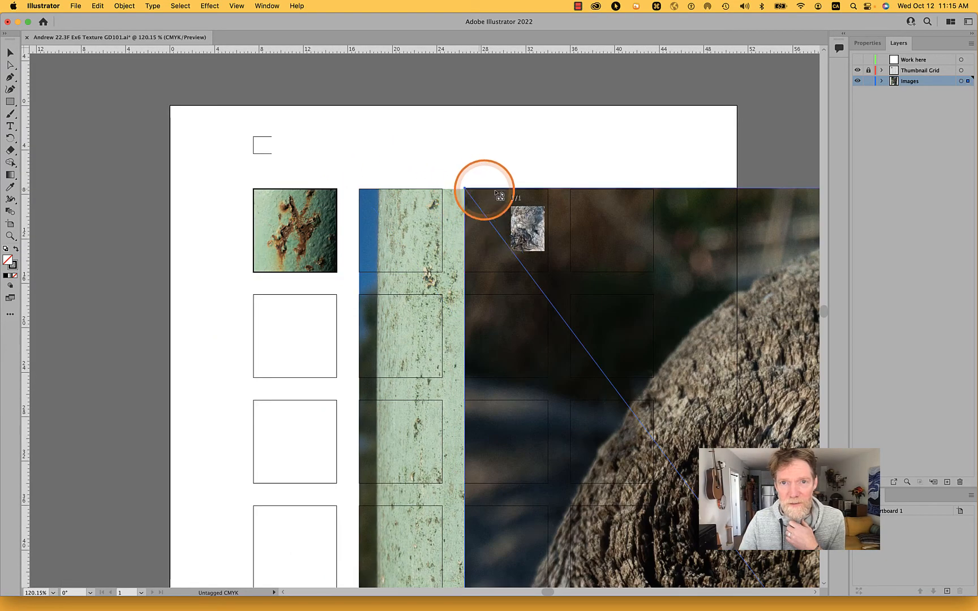
left_click(570, 189)
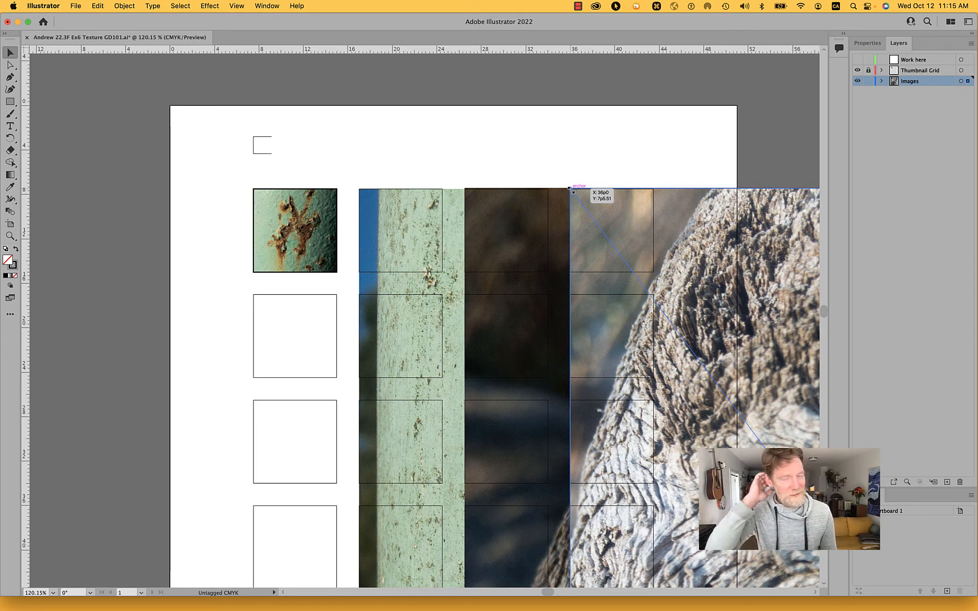
left_click(644, 152)
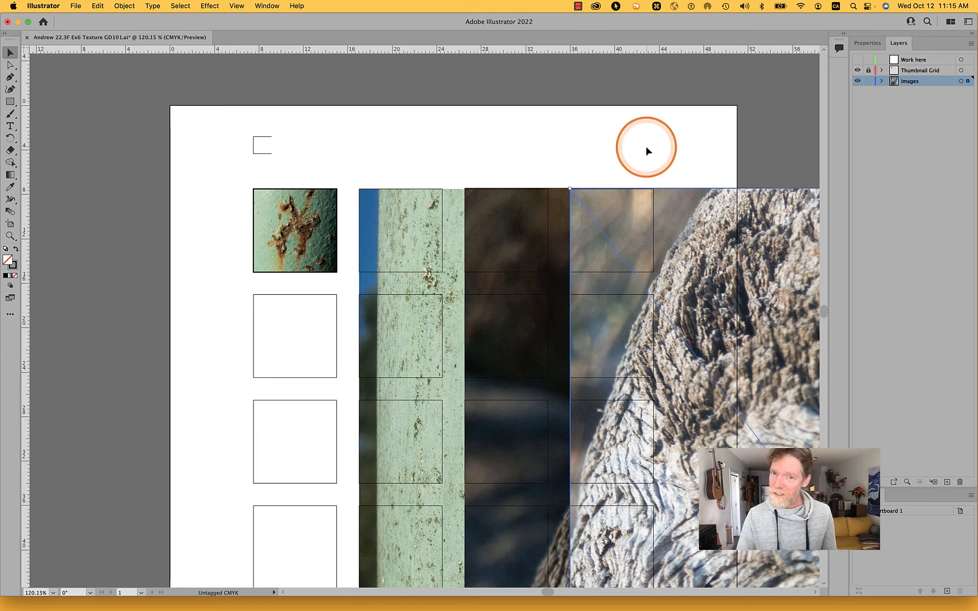
left_click(51, 81)
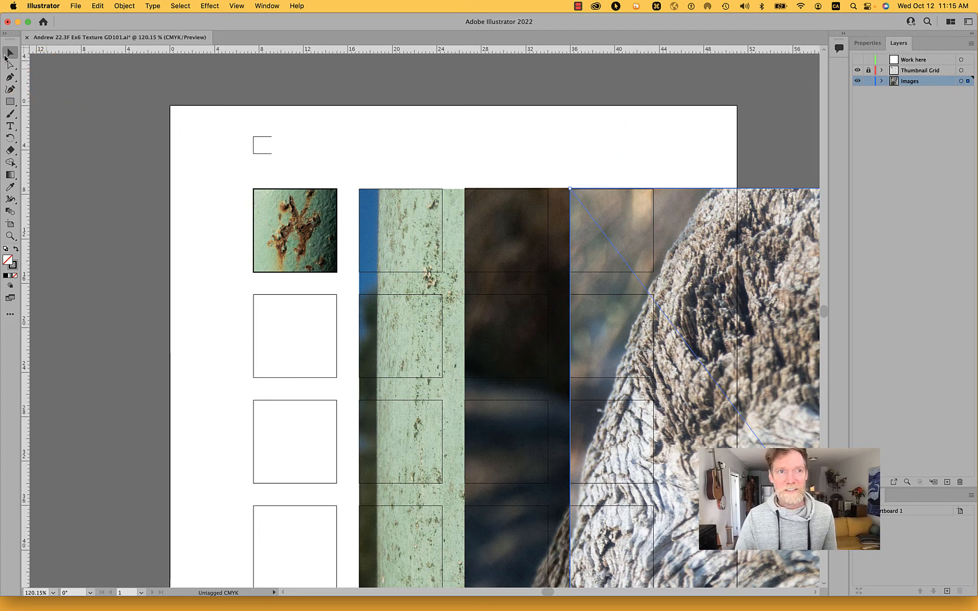
Select the green pole photo at the second square and scale it proportionally to a width of 7p6
left_click_drag(382, 158, 947, 104)
left_click(867, 44)
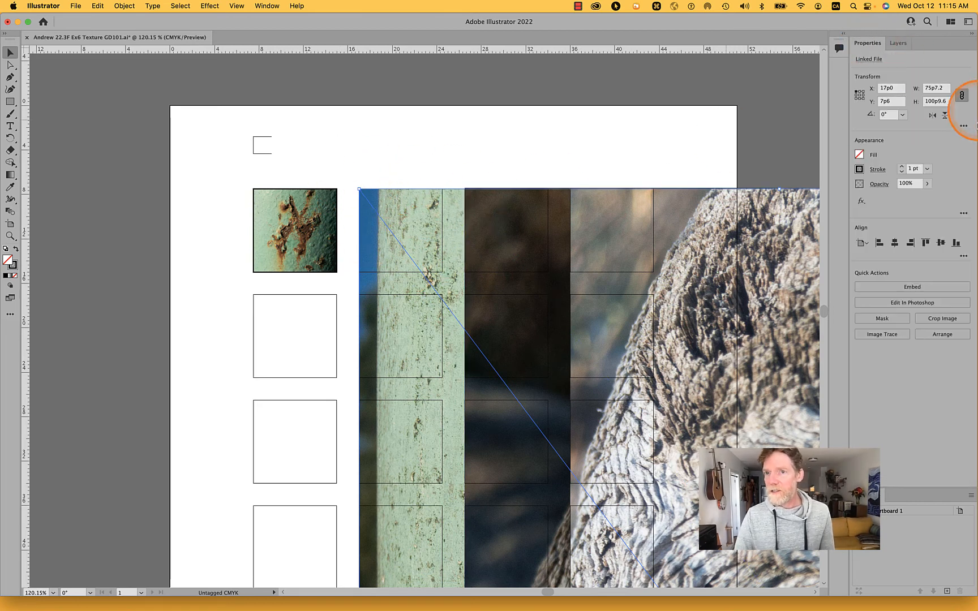
left_click(945, 90)
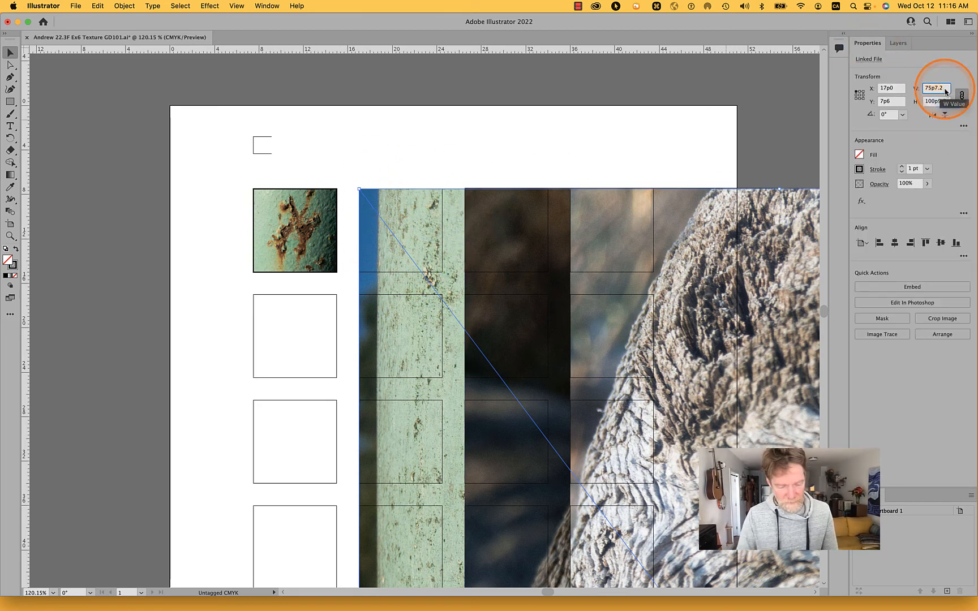
type("7p6")
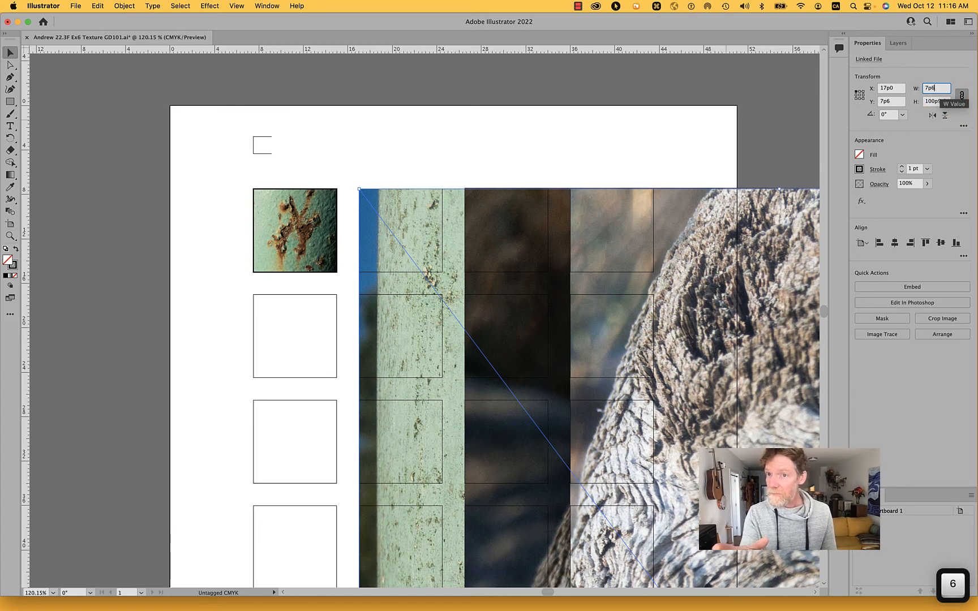
key("Tab")
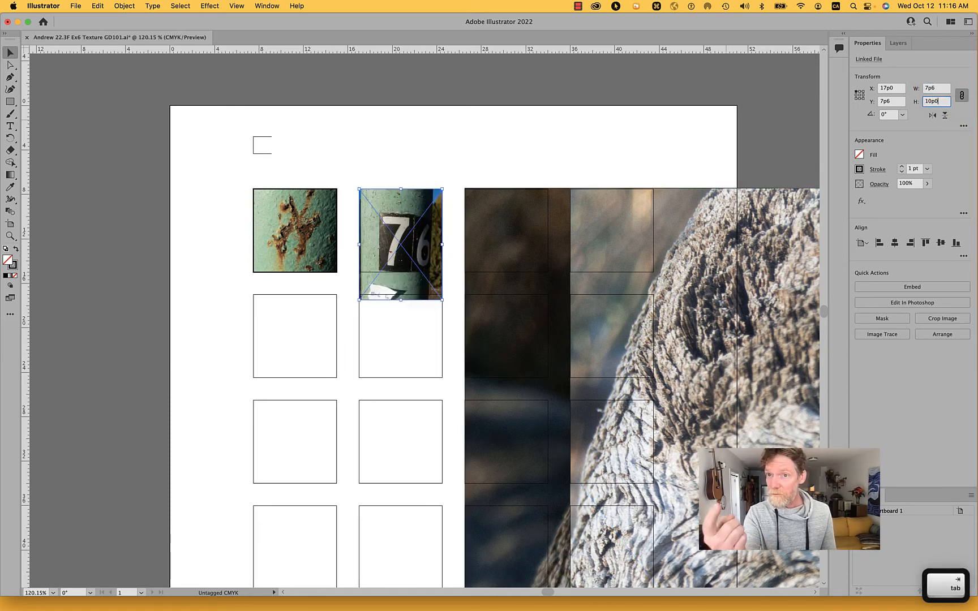
type("10p0")
key("shift+Tab")
key("Tab")
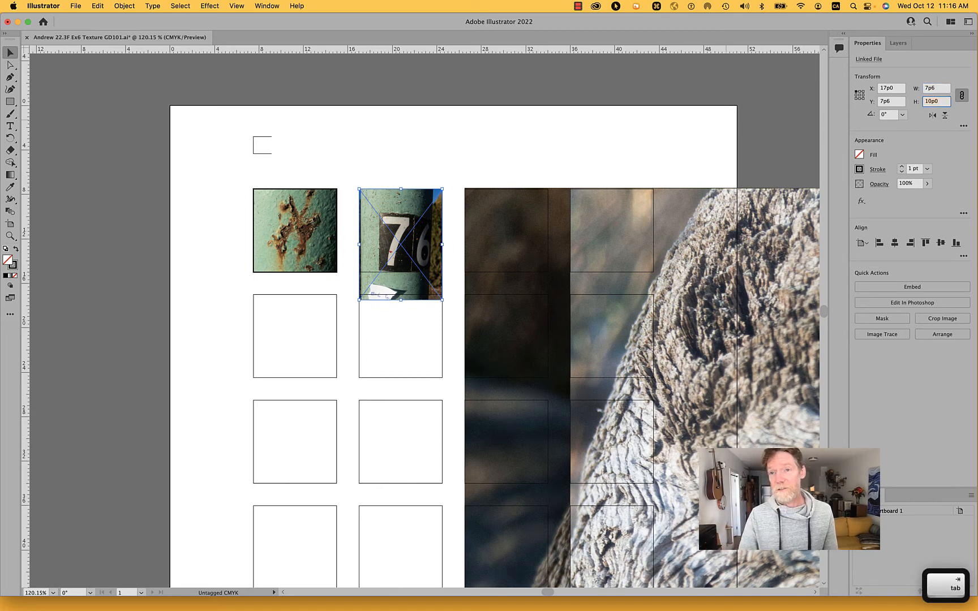
left_click(673, 117)
Scale the dark wood photo at the third square proportionally to a width of 7p6
left_click(496, 221)
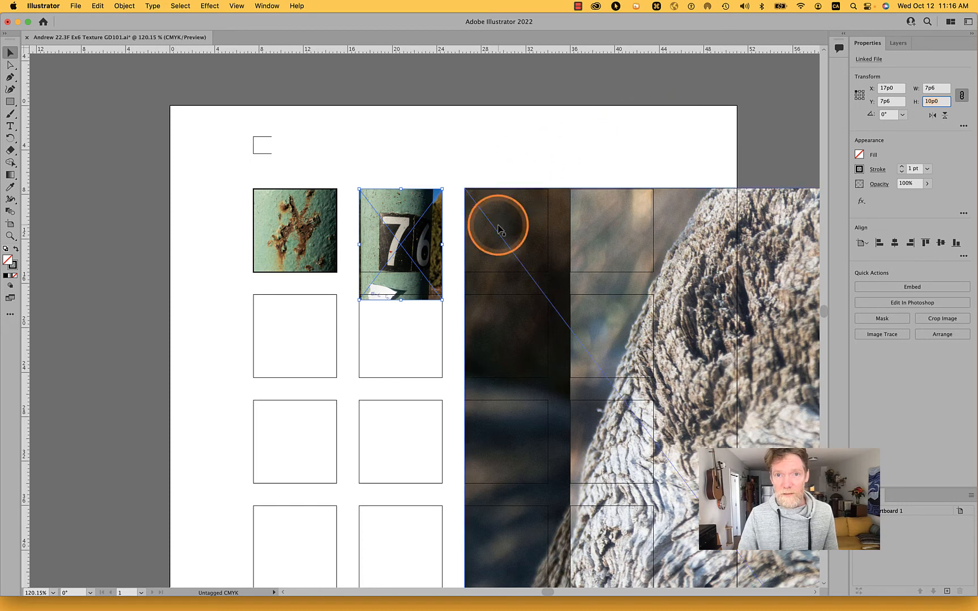
left_click(936, 88)
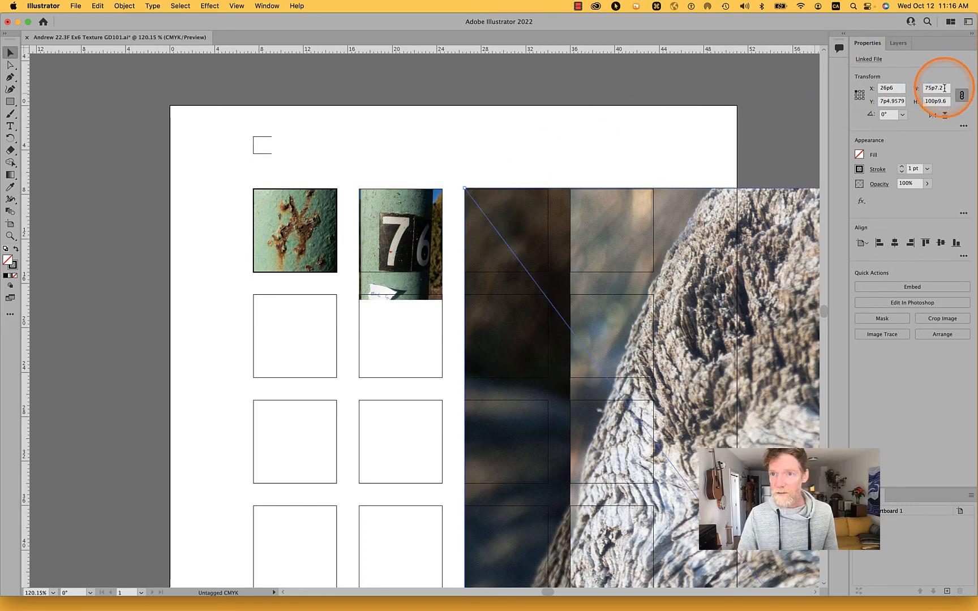
type("7p")
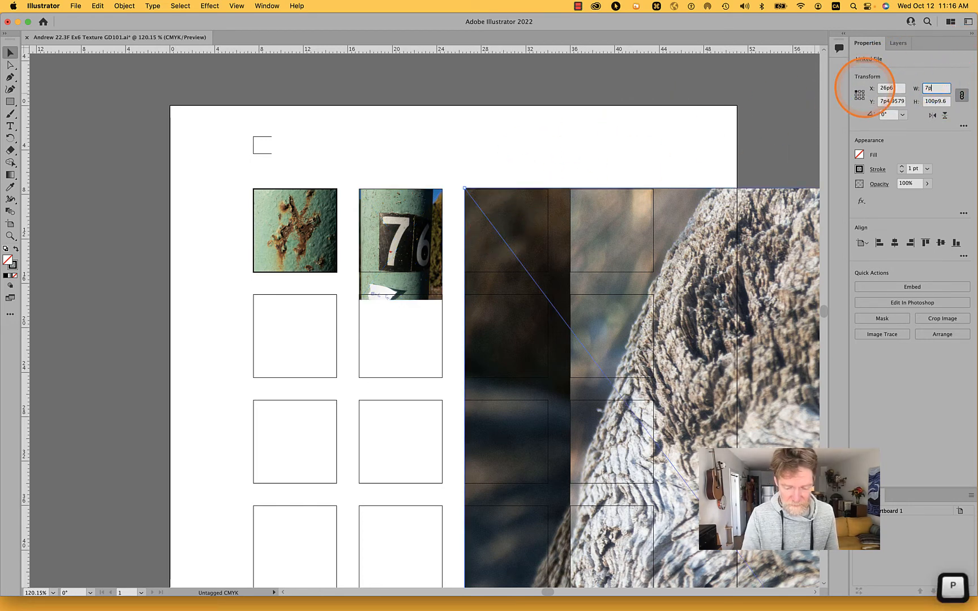
type("6")
key("Tab")
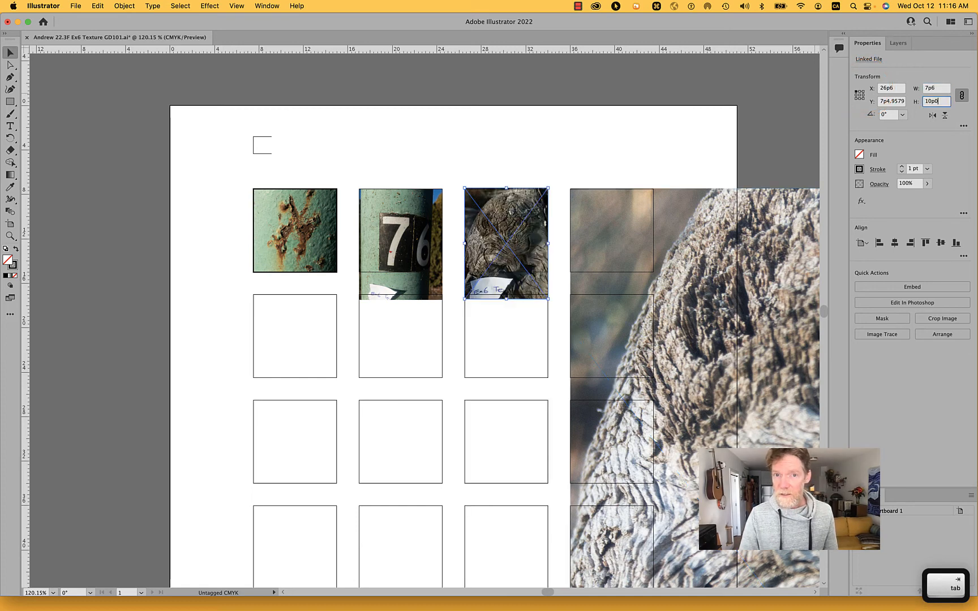
Scale the light wood photo at the fourth square proportionally to a width of 7p6
left_click(754, 201)
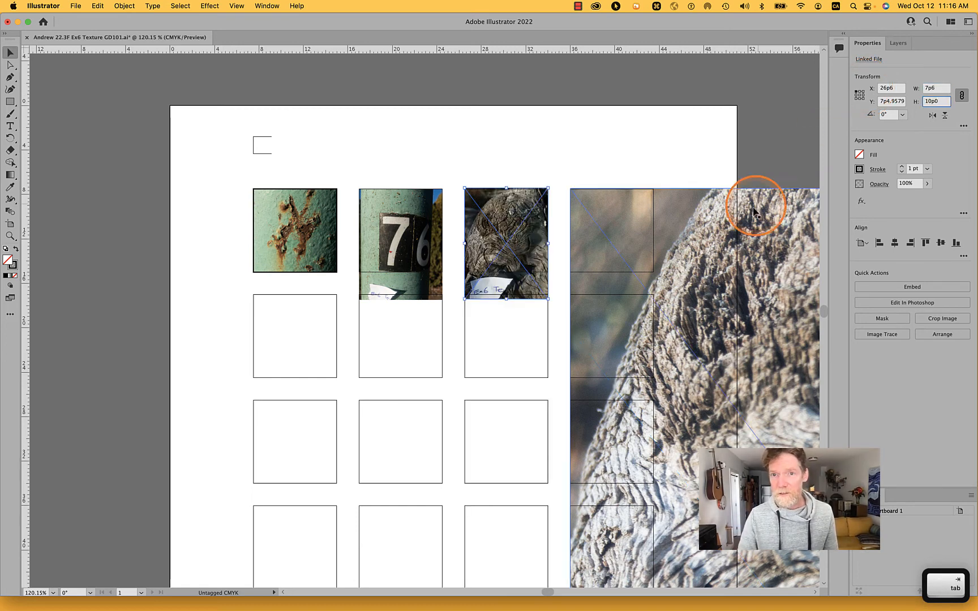
left_click(936, 88)
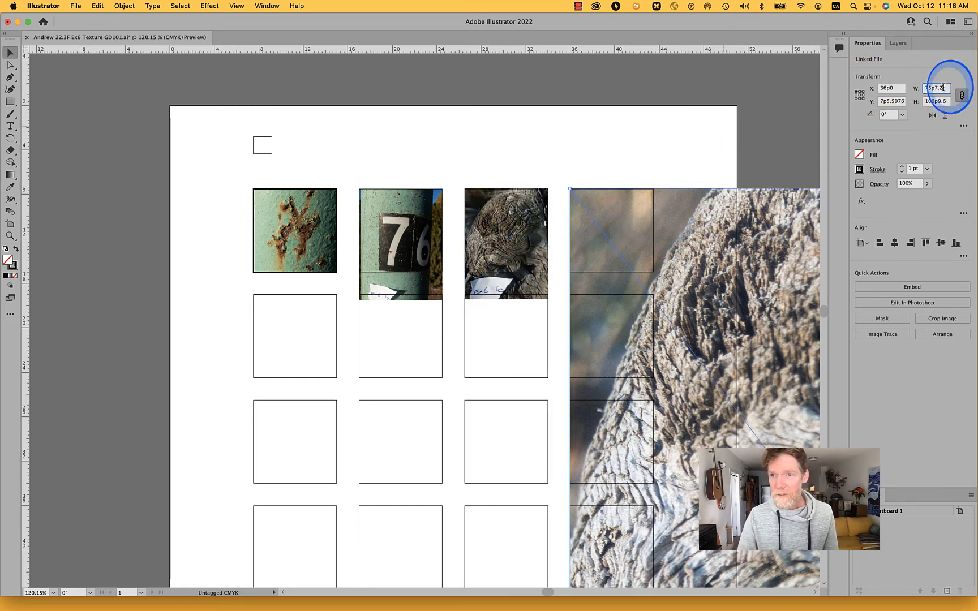
type("7p")
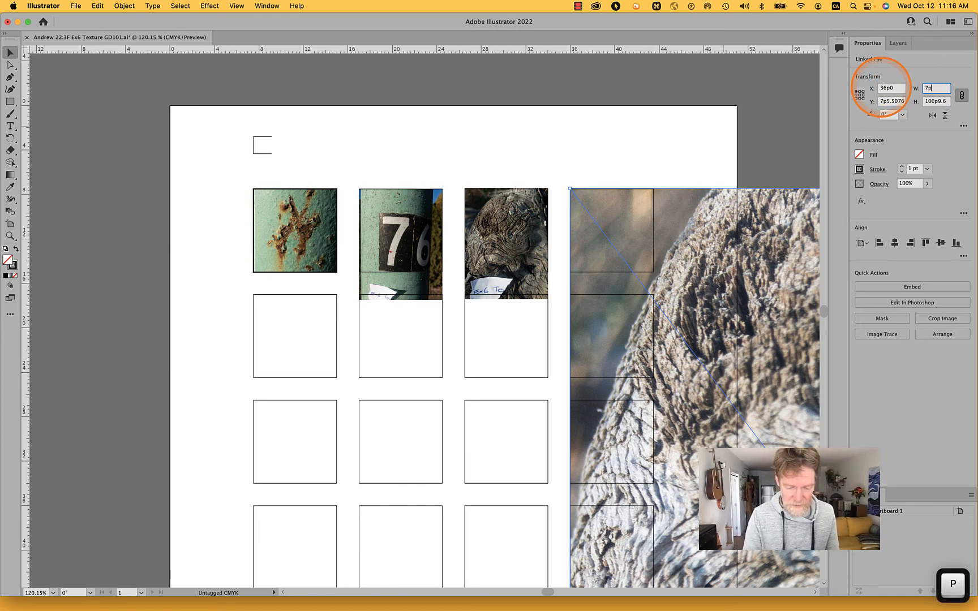
type("6")
key("Tab")
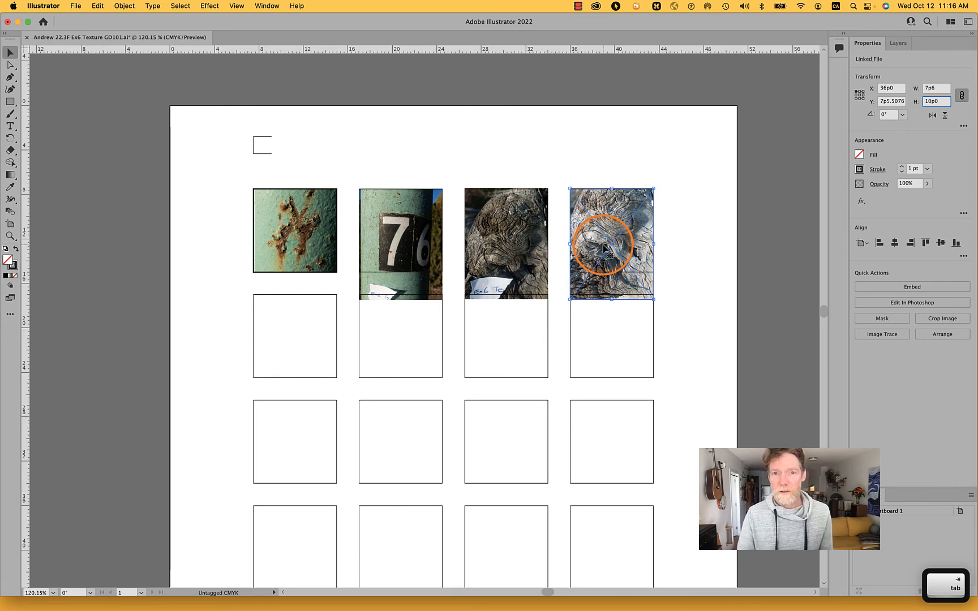
Move the green pole photo straight up to Y 5p0 so its bottom edge meets the bottom of the second square
left_click(389, 293)
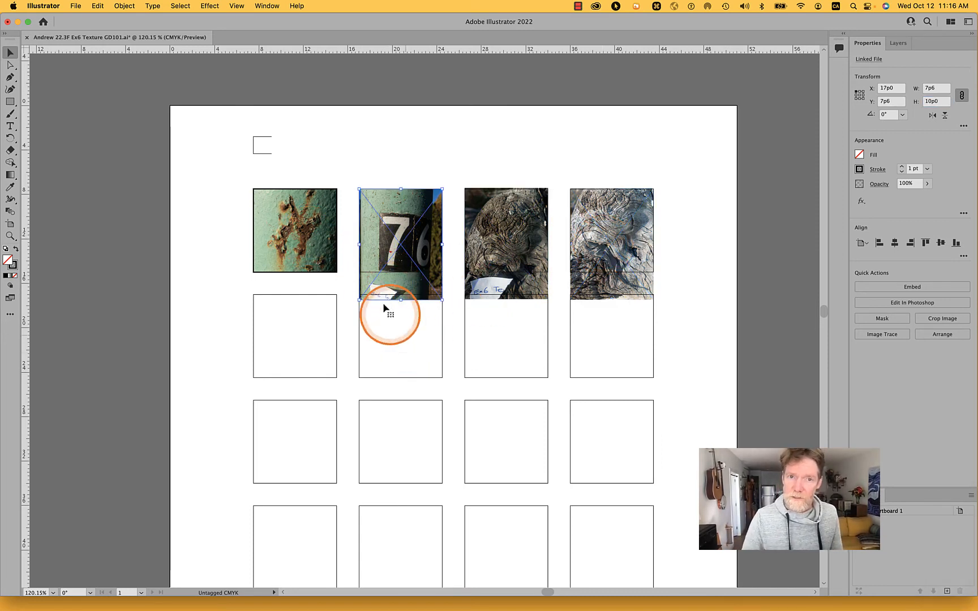
left_click(391, 258)
left_click_drag(391, 258, 391, 233)
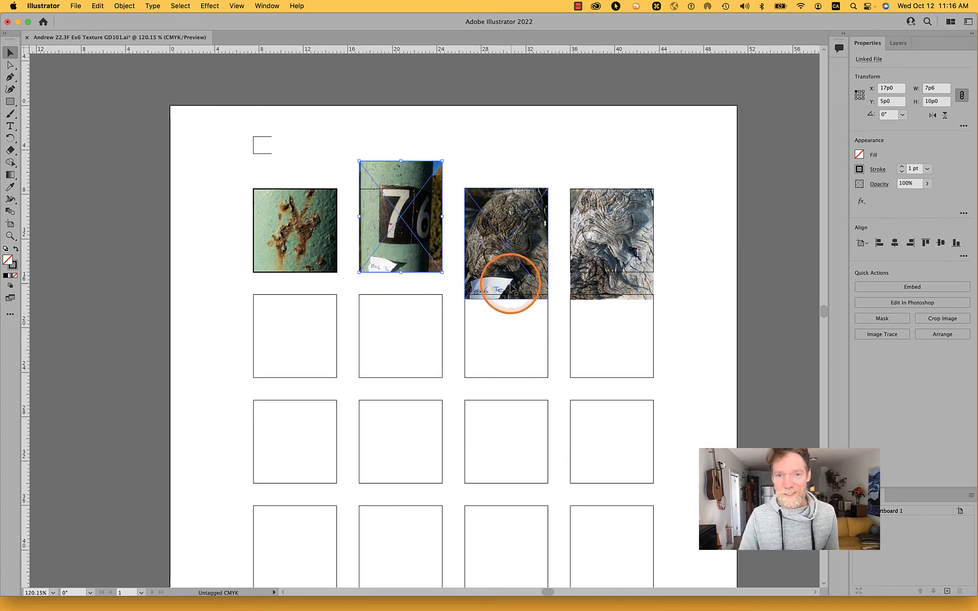
Move the dark wood and light wood photos straight up to Y 5p0, aligning their bottom edges with the third and fourth squares
left_click_drag(511, 288, 512, 260)
left_click_drag(621, 286, 618, 263)
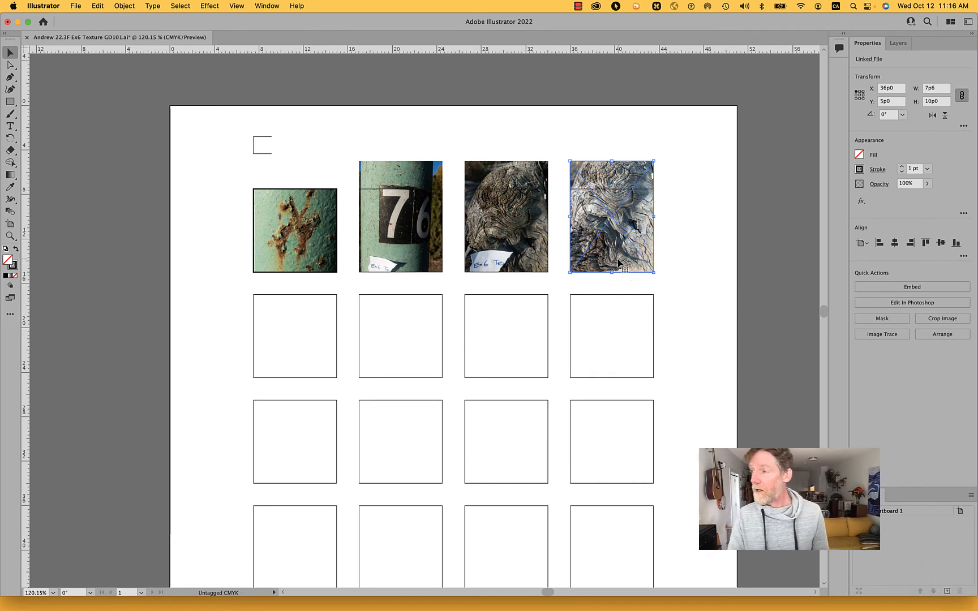
Unlock the Thumbnail Grid layer so its squares can be selected together with the photos
left_click_drag(350, 144, 446, 273)
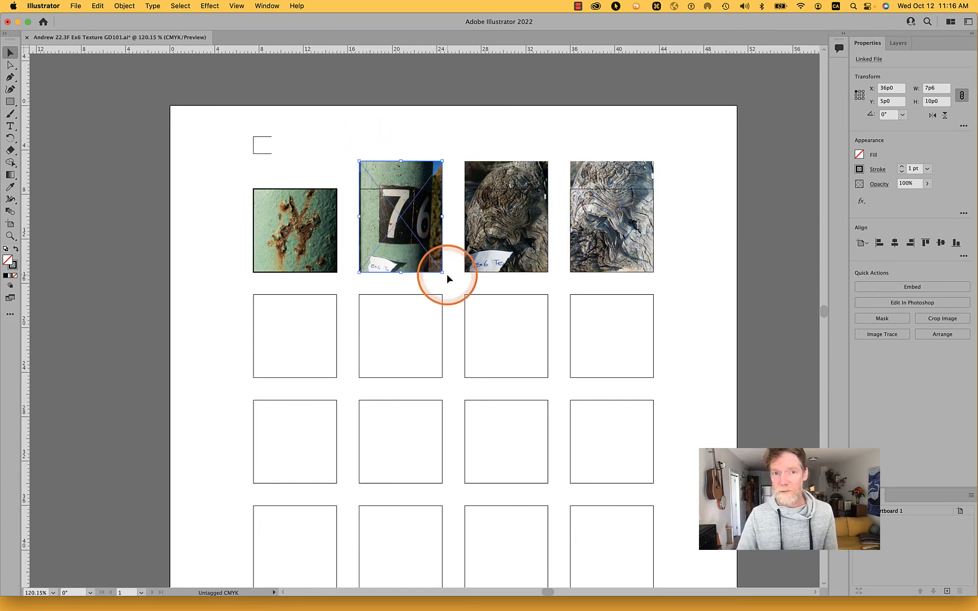
left_click(899, 44)
left_click(868, 70)
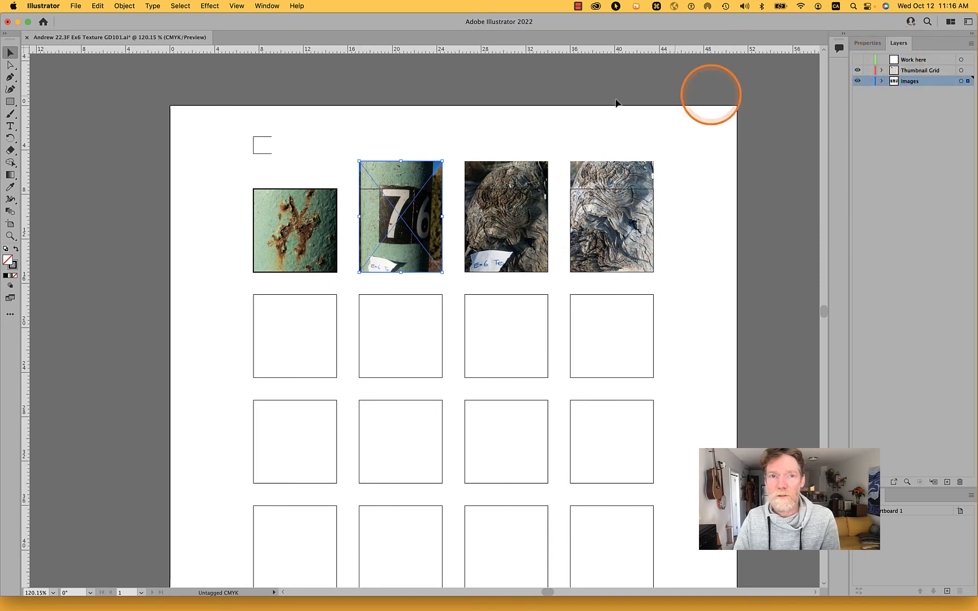
left_click_drag(349, 144, 443, 272)
left_click(372, 130)
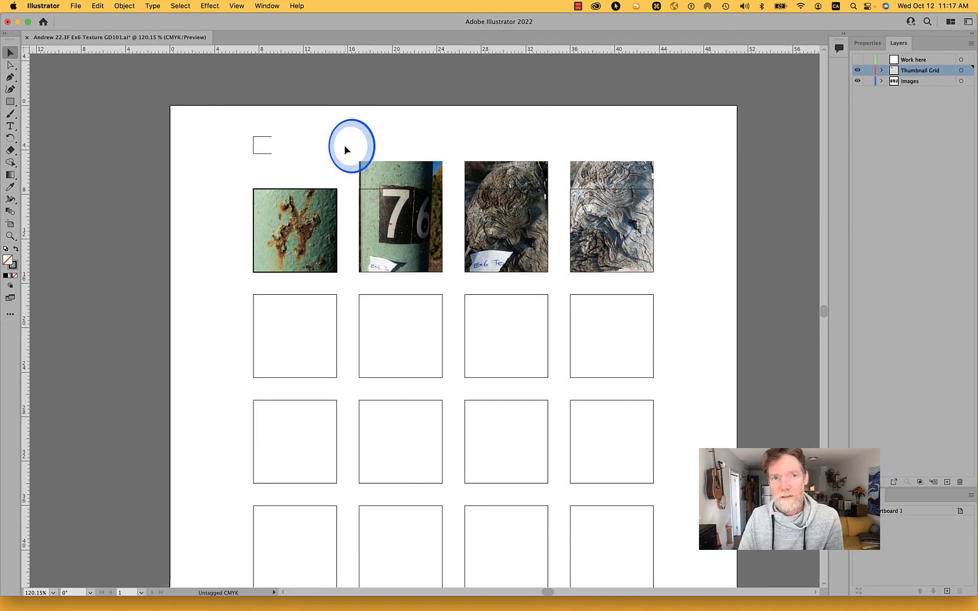
left_click_drag(344, 147, 445, 237)
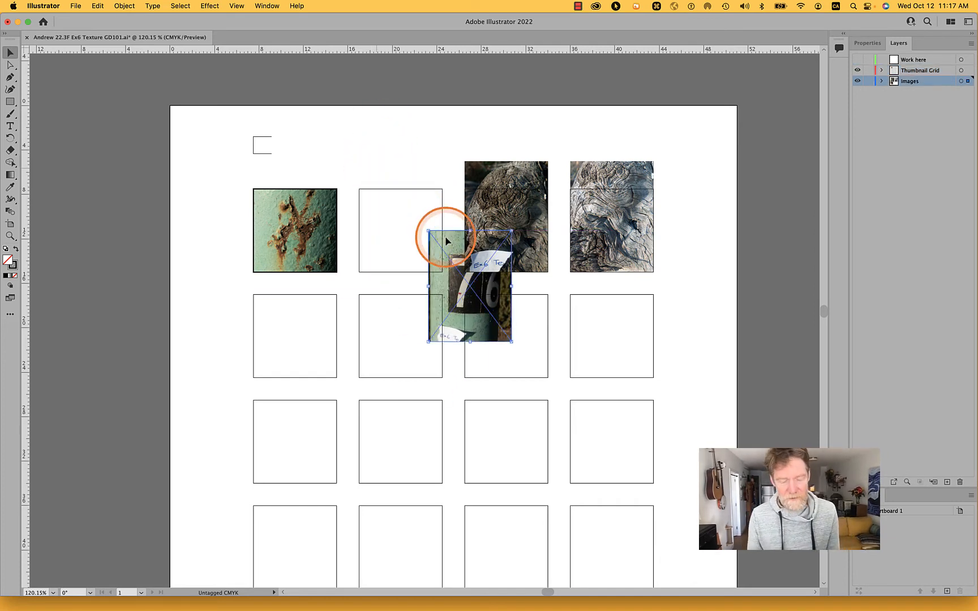
key("super+z")
Select the green pole photo together with the second square and make a clipping mask from them
left_click_drag(351, 150, 449, 281)
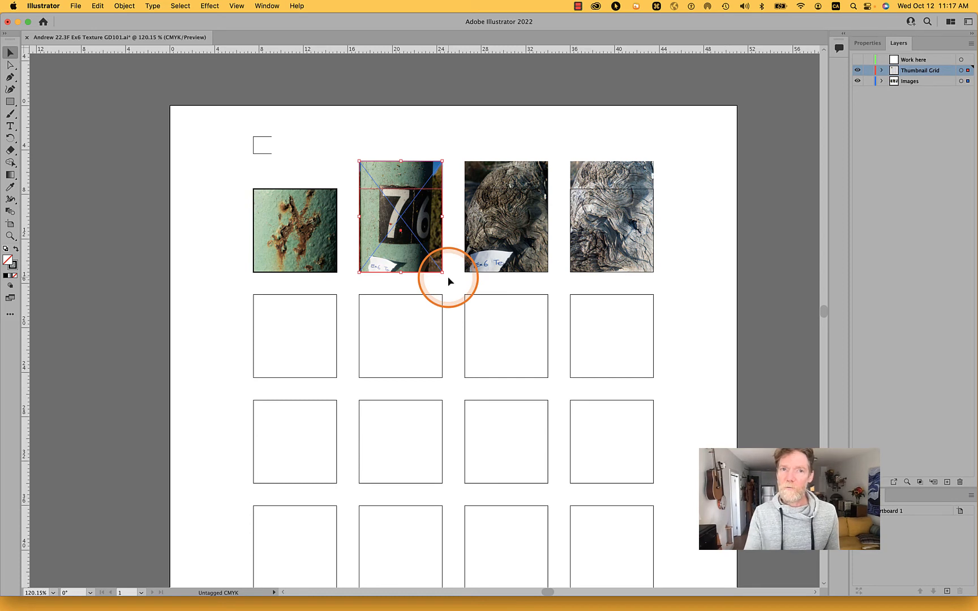
right_click(408, 231)
left_click(475, 380)
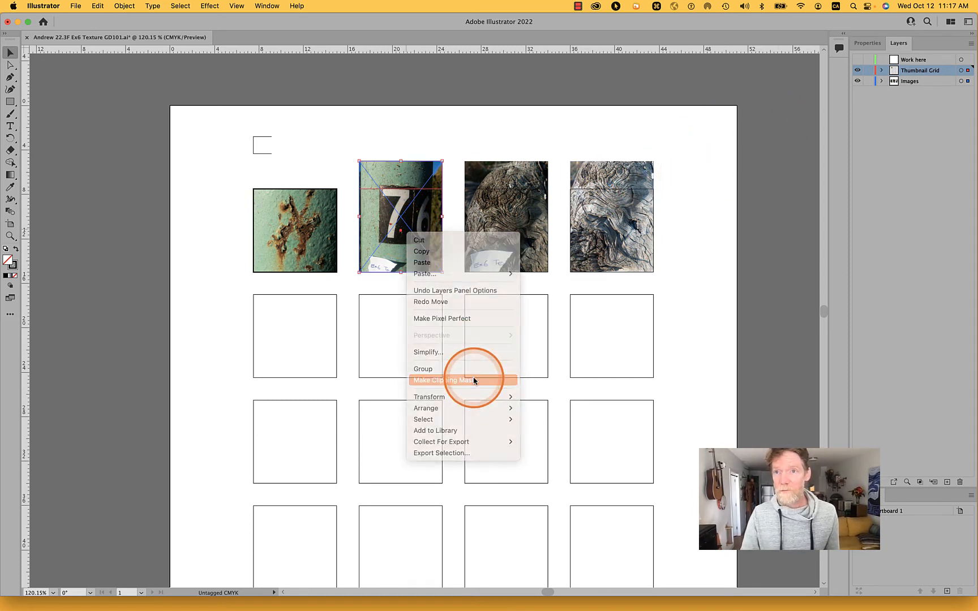
left_click(435, 159)
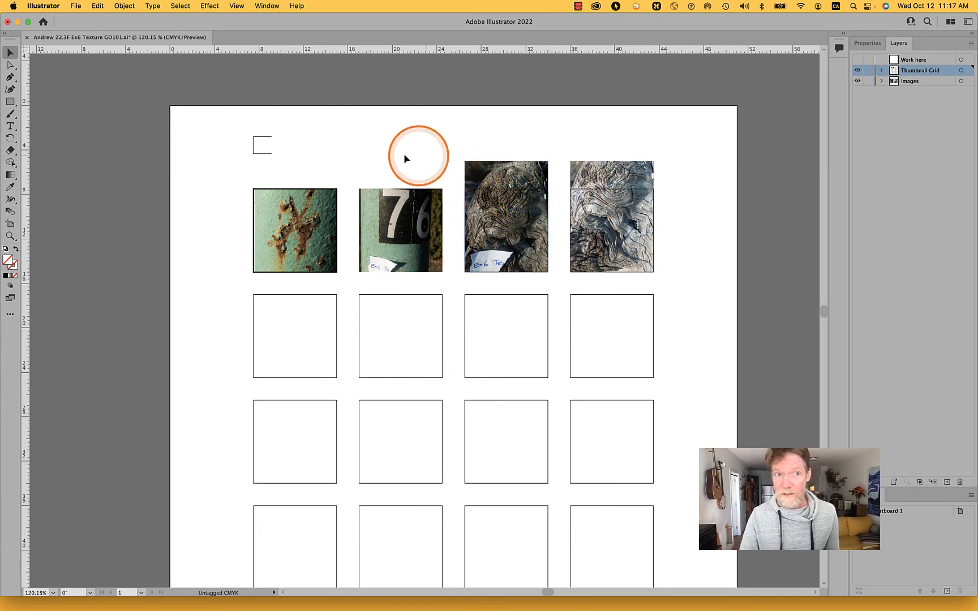
Select the dark wood photo and add the third square's path to the selection
left_click(514, 181)
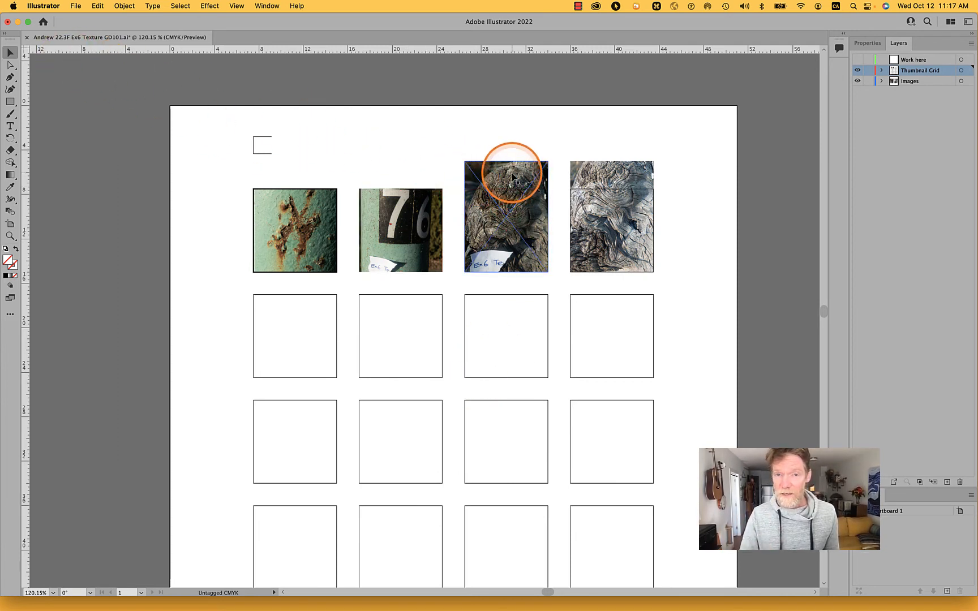
left_click(513, 179)
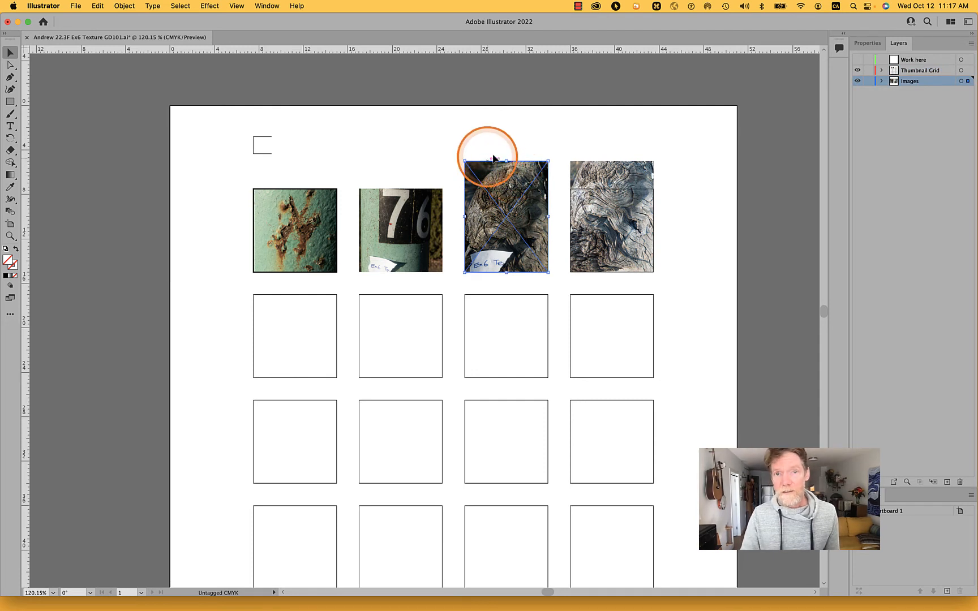
key("shift")
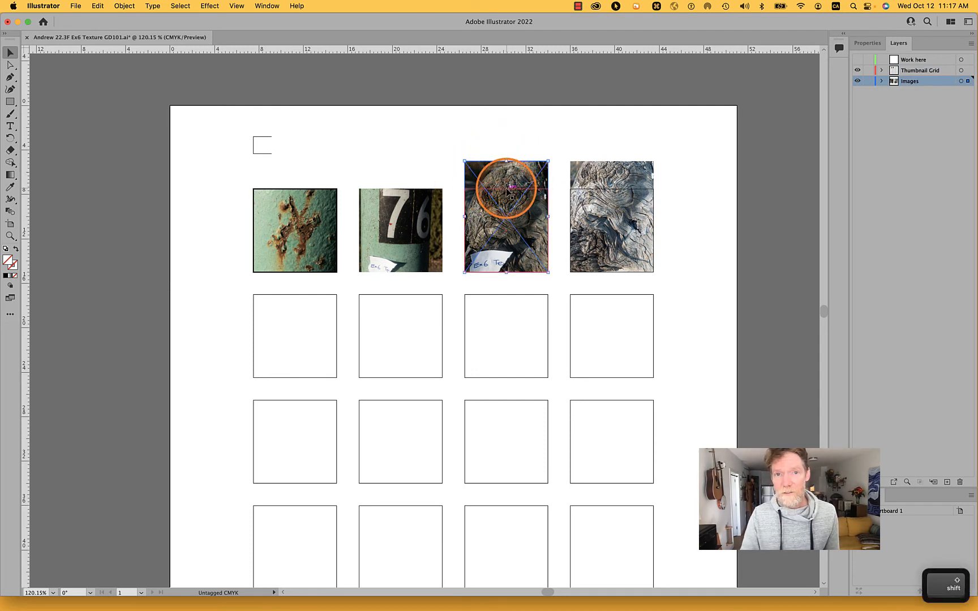
left_click(507, 192, "shift")
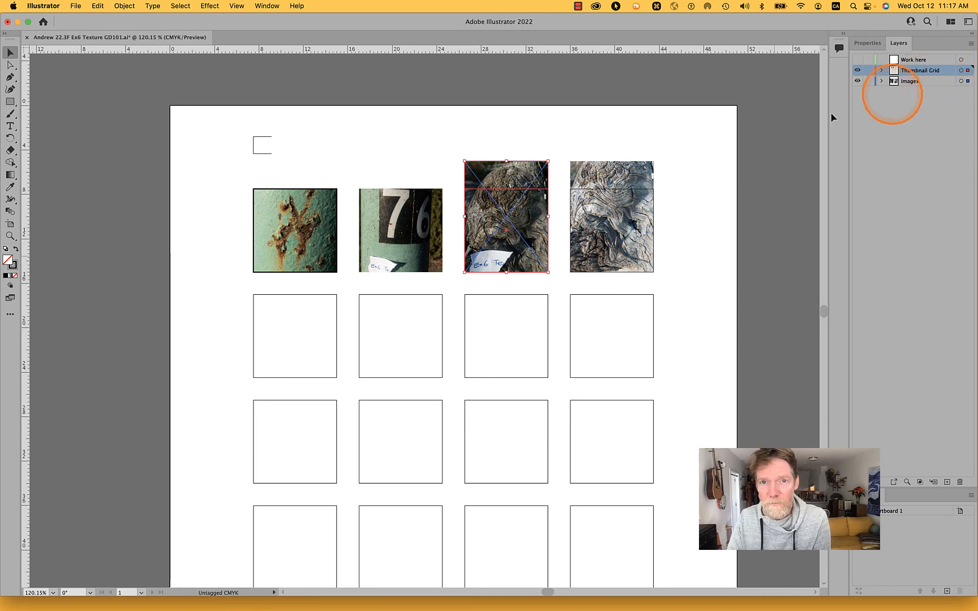
Try Orange as the Images layer's color in its layer options, and undo back to the photo and square selection
left_click(524, 169)
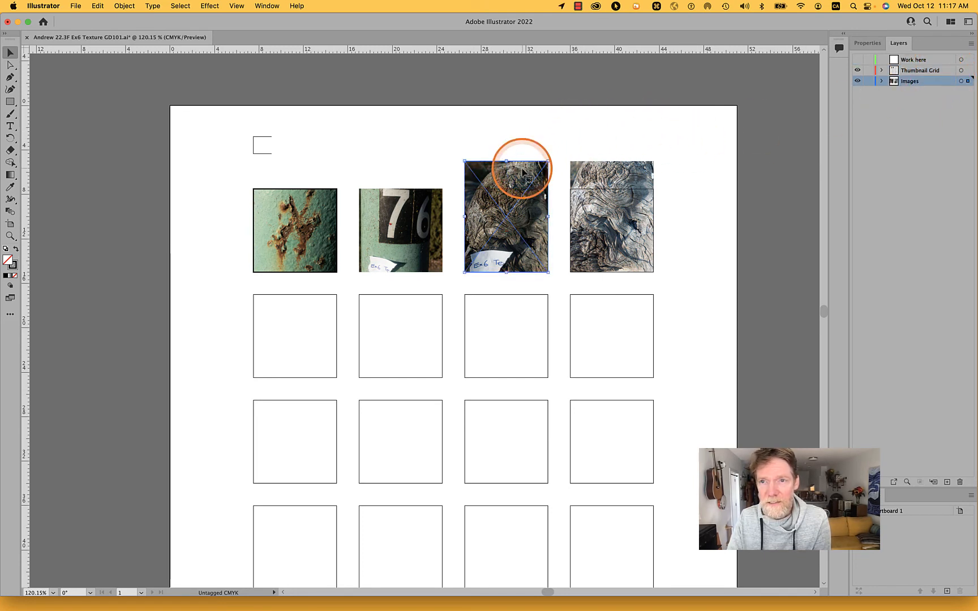
left_click(940, 84)
double_click(940, 85)
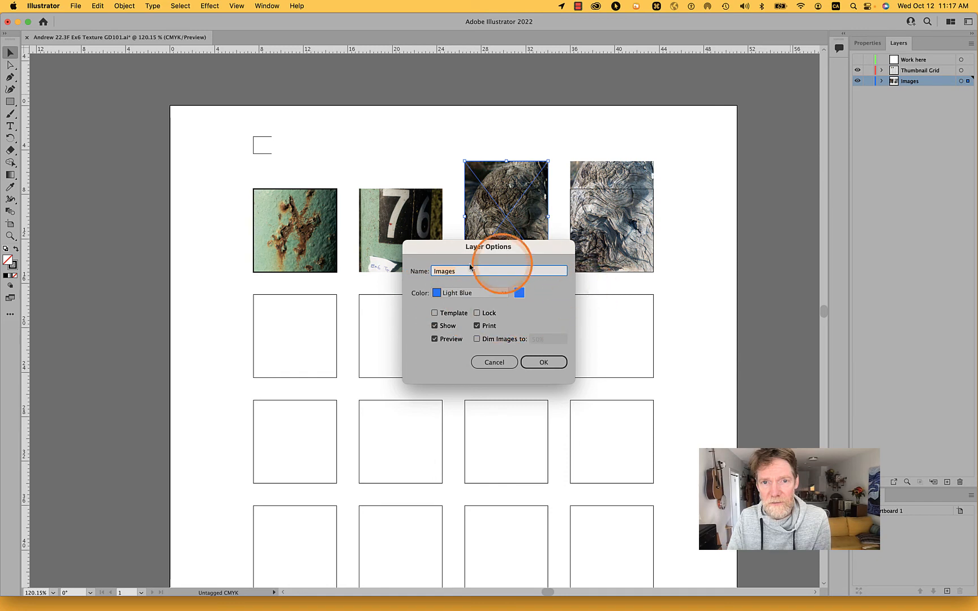
left_click(491, 293)
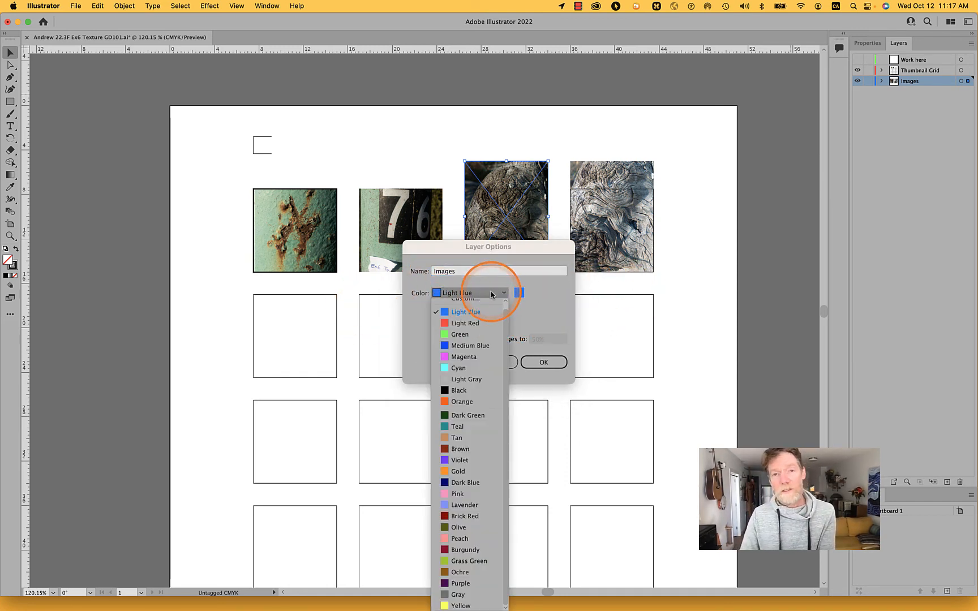
left_click(475, 401)
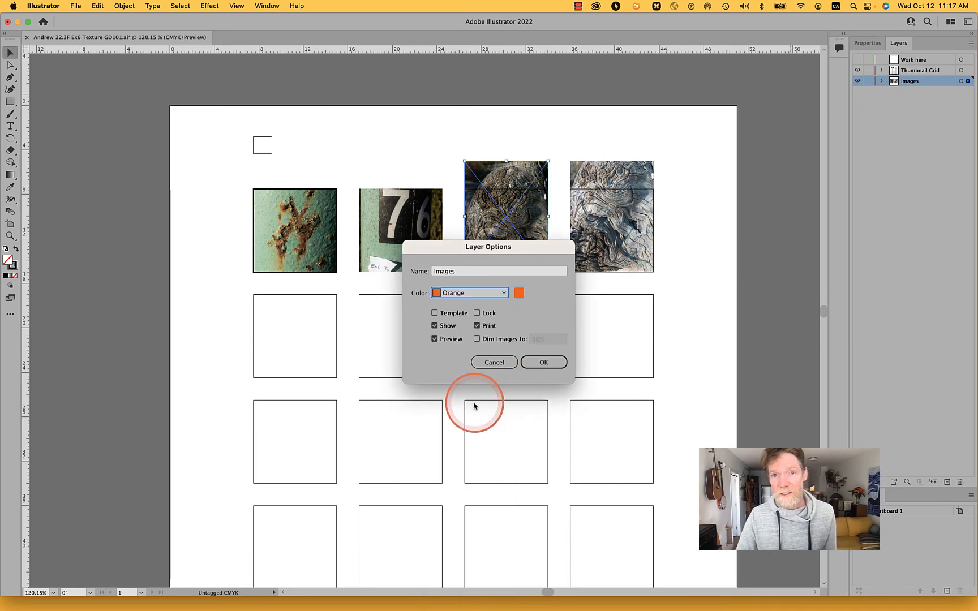
left_click(541, 367)
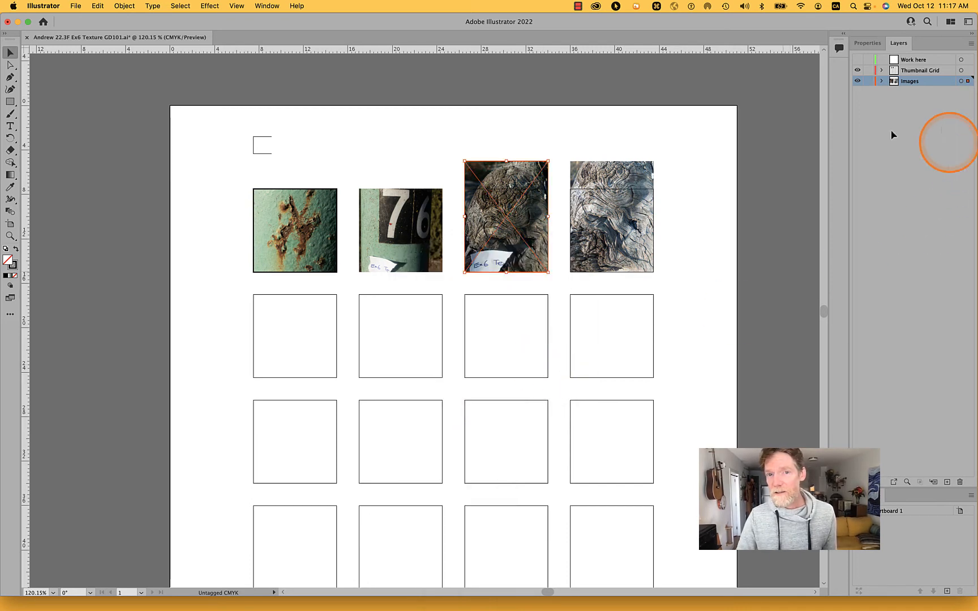
key("super+z")
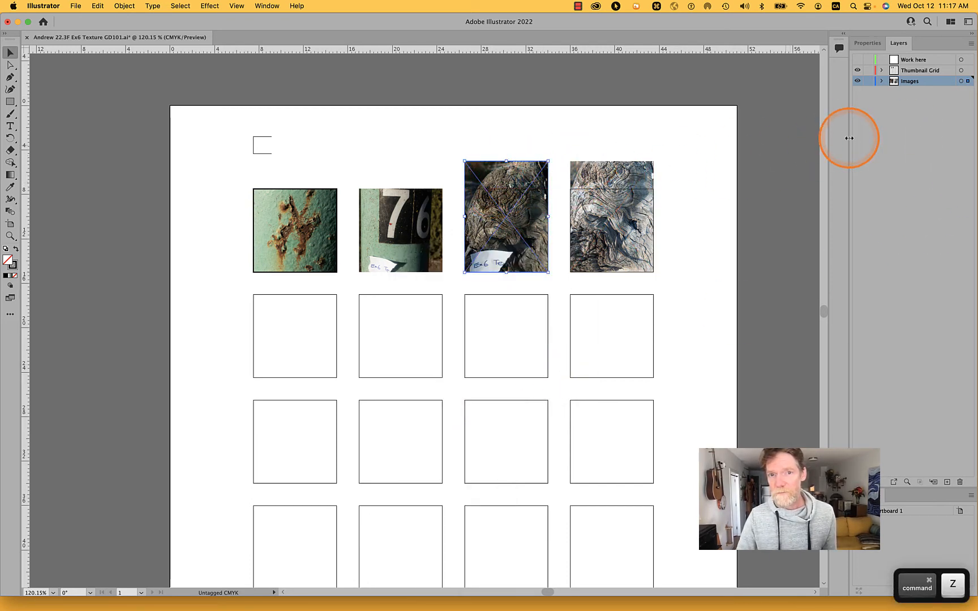
key("super+z")
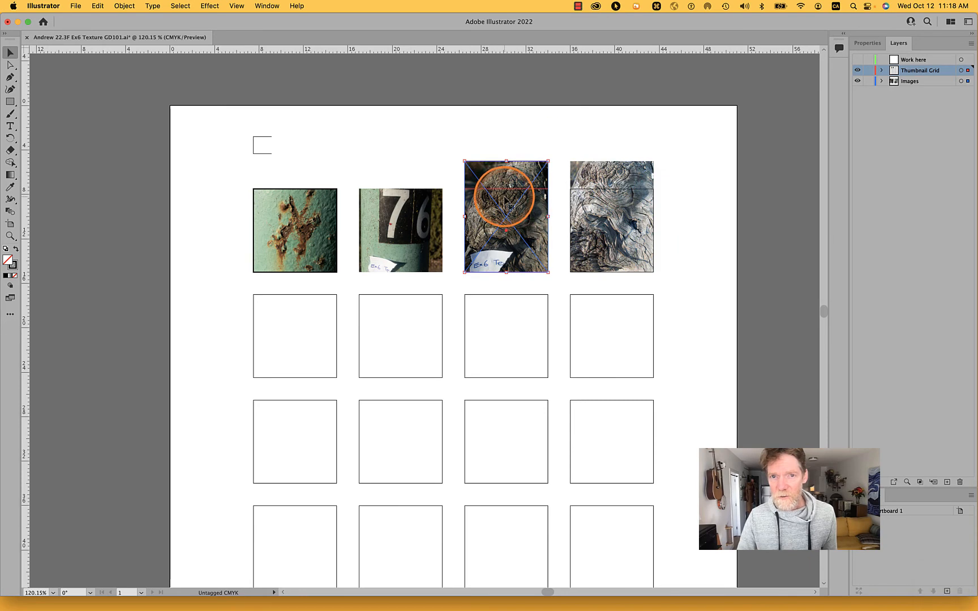
Clip the selected dark wood photo to the third square with a clipping mask
scroll(505, 196, "up", 10)
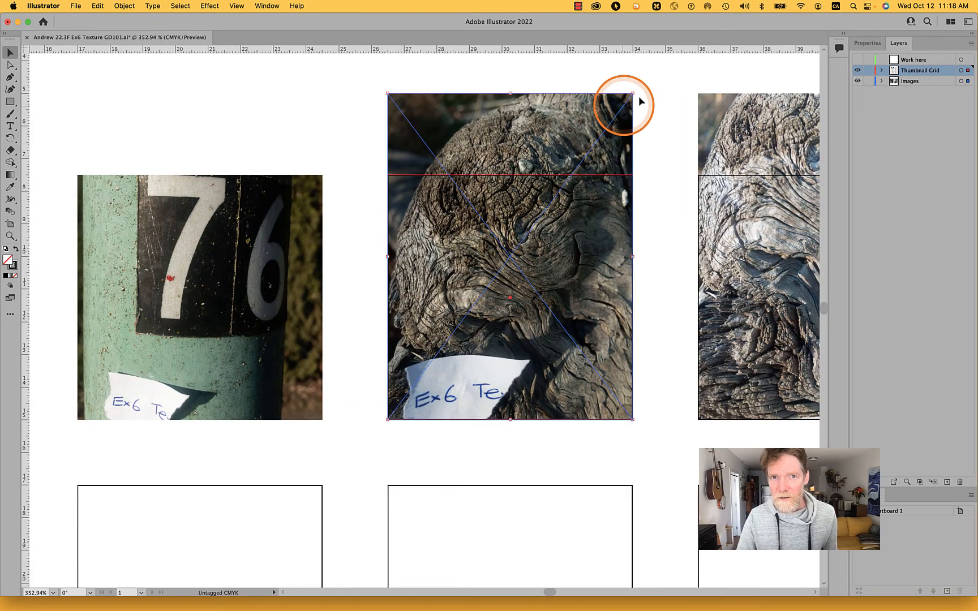
left_click(459, 94)
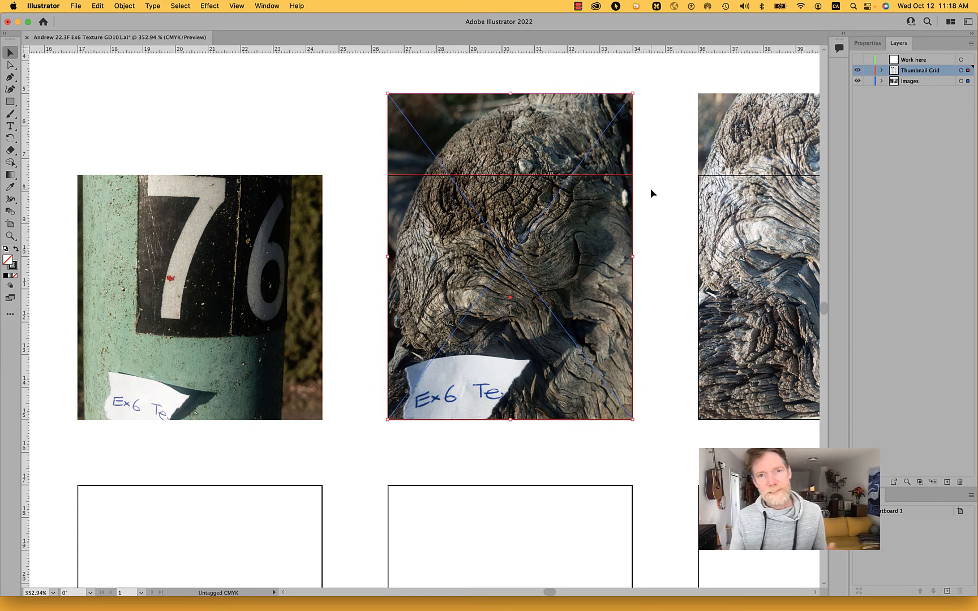
right_click(607, 175)
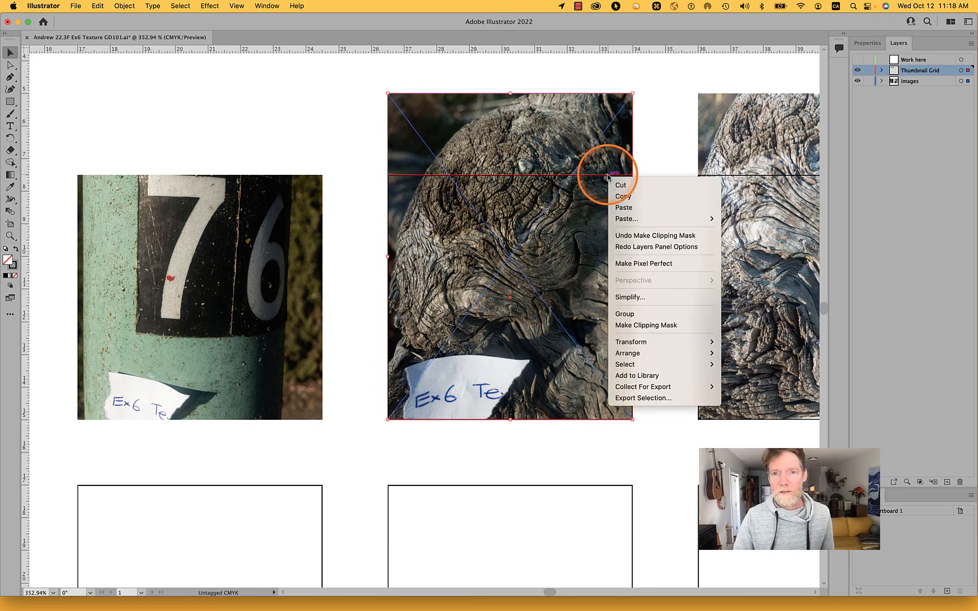
left_click(645, 325)
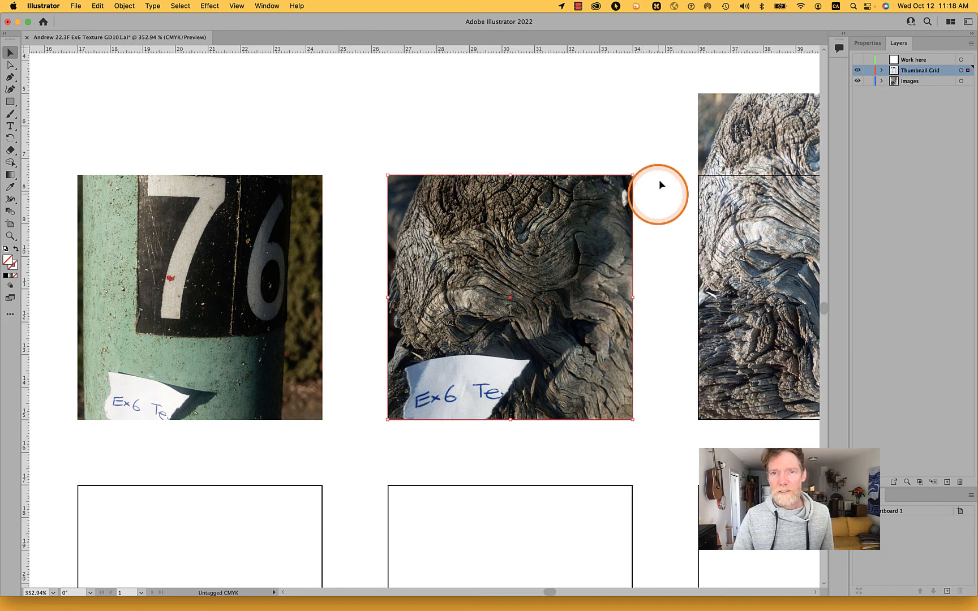
Select the light wood photo with the fourth square and turn them into a clipping mask
scroll(673, 147, "down", 8)
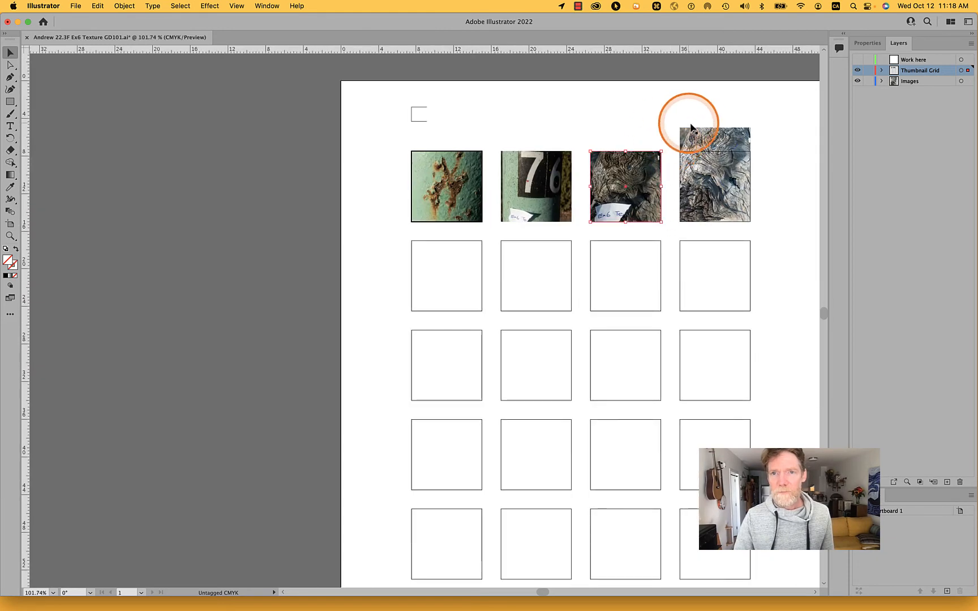
left_click_drag(666, 120, 758, 237)
right_click(721, 192)
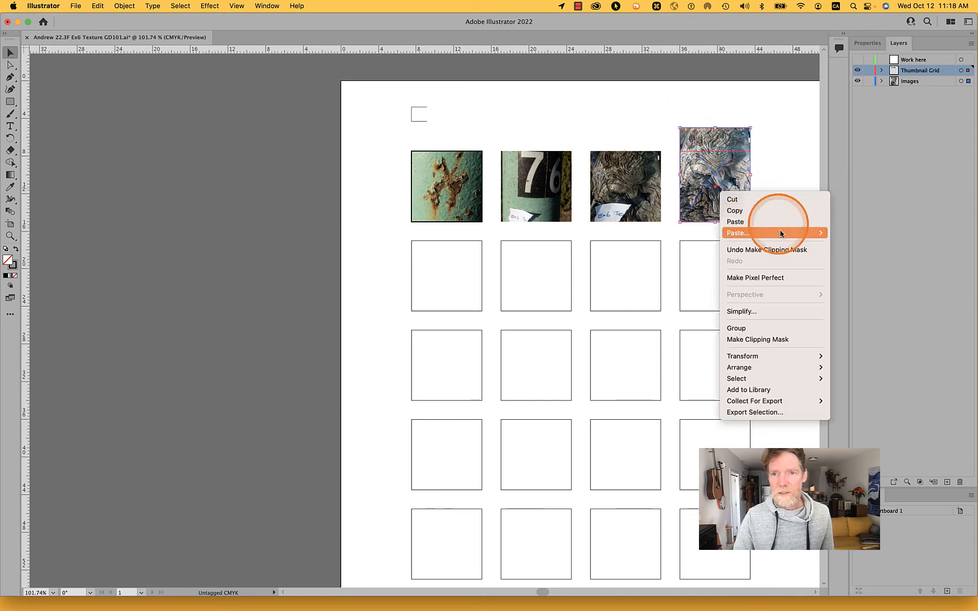
left_click(777, 337)
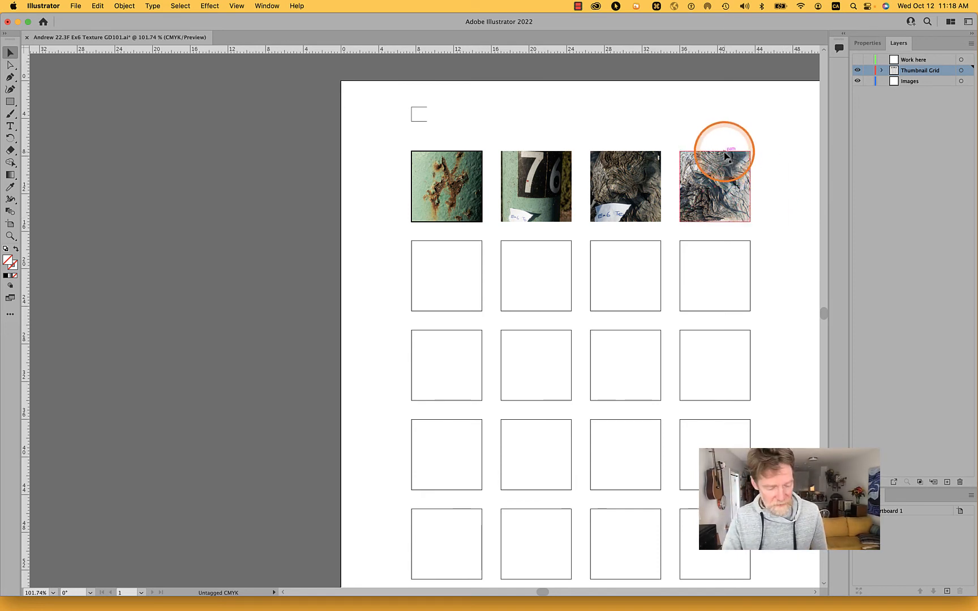
Try to select the clipping squares of the light wood, dark wood and green pole photos with the Direct Selection tool
key("a")
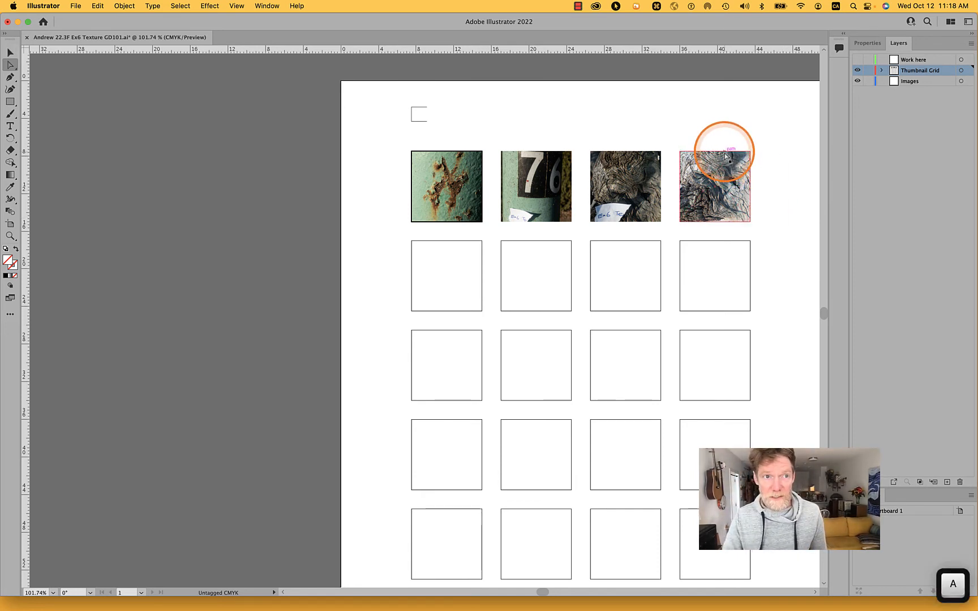
left_click(721, 150, "alt")
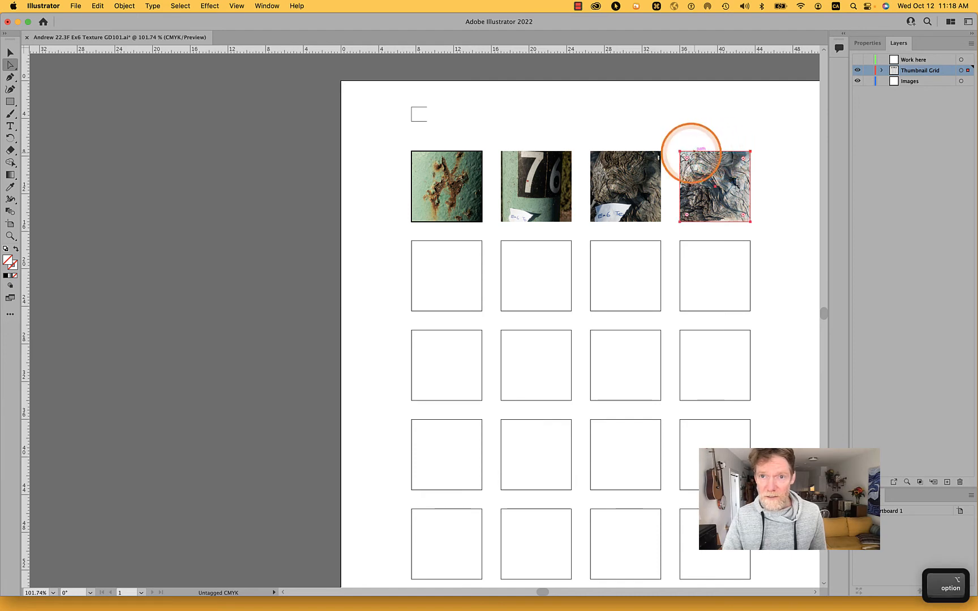
left_click_drag(690, 151, 592, 135)
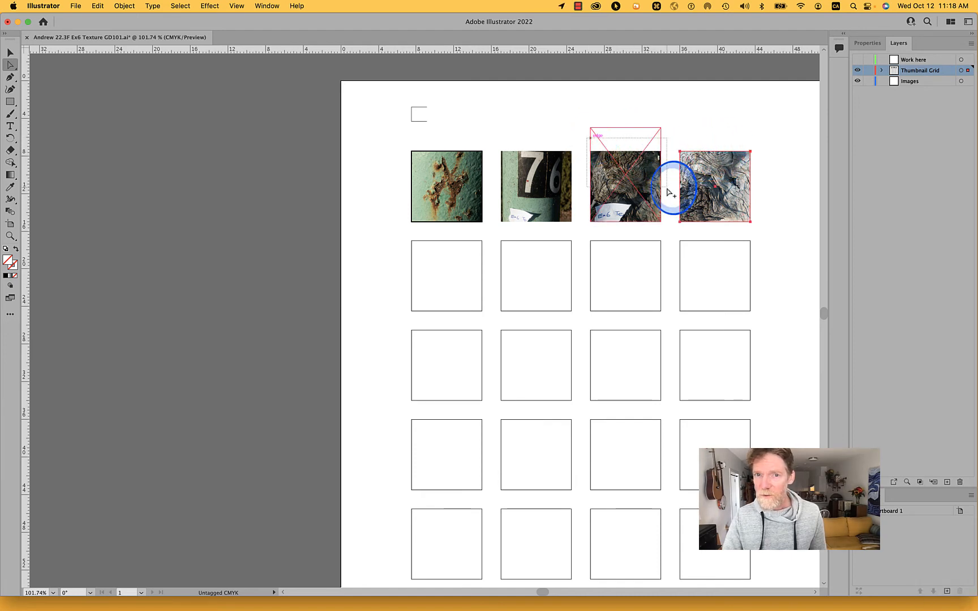
left_click_drag(667, 188, 674, 191)
left_click(864, 46)
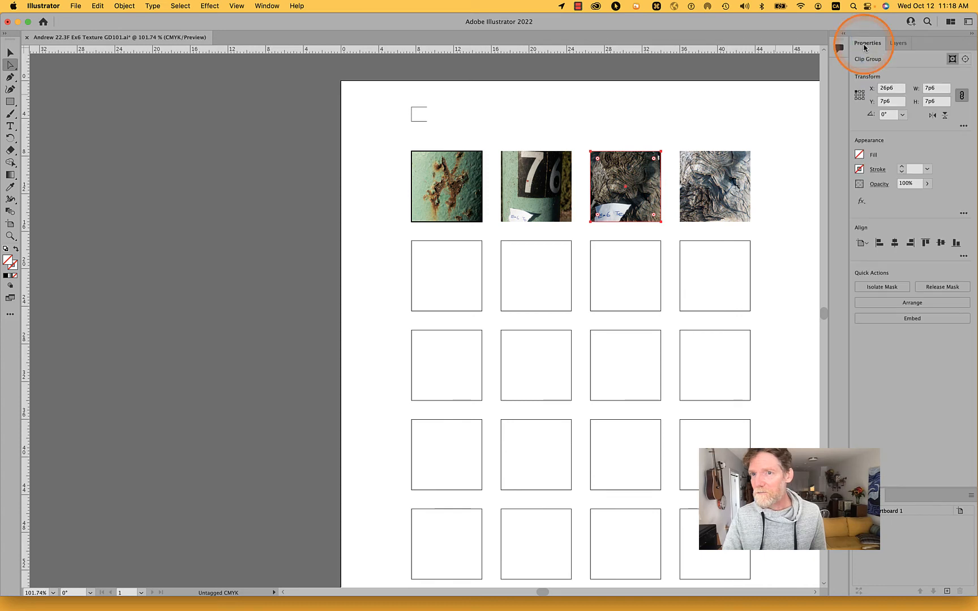
left_click(534, 152, "shift")
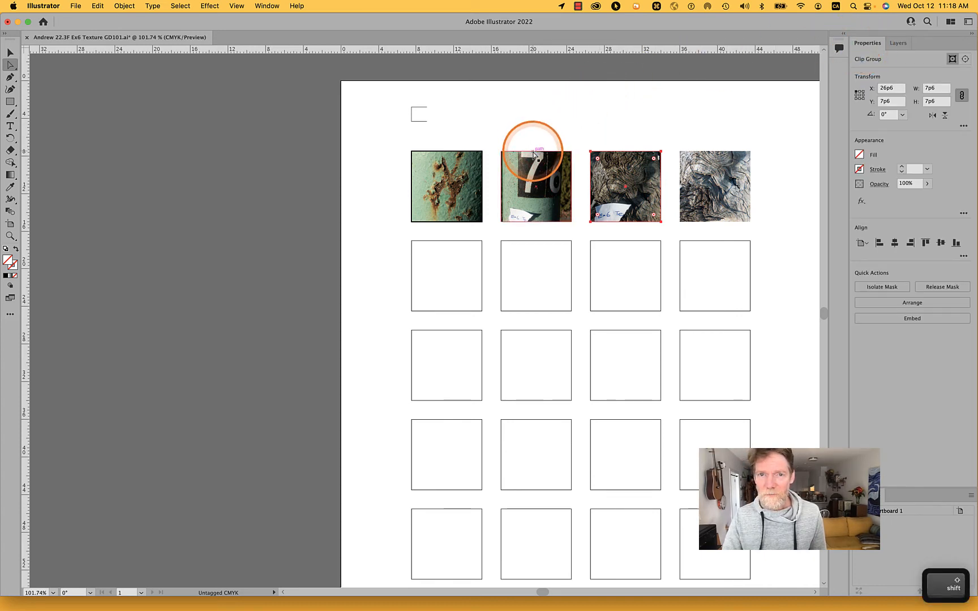
left_click(533, 153, "shift")
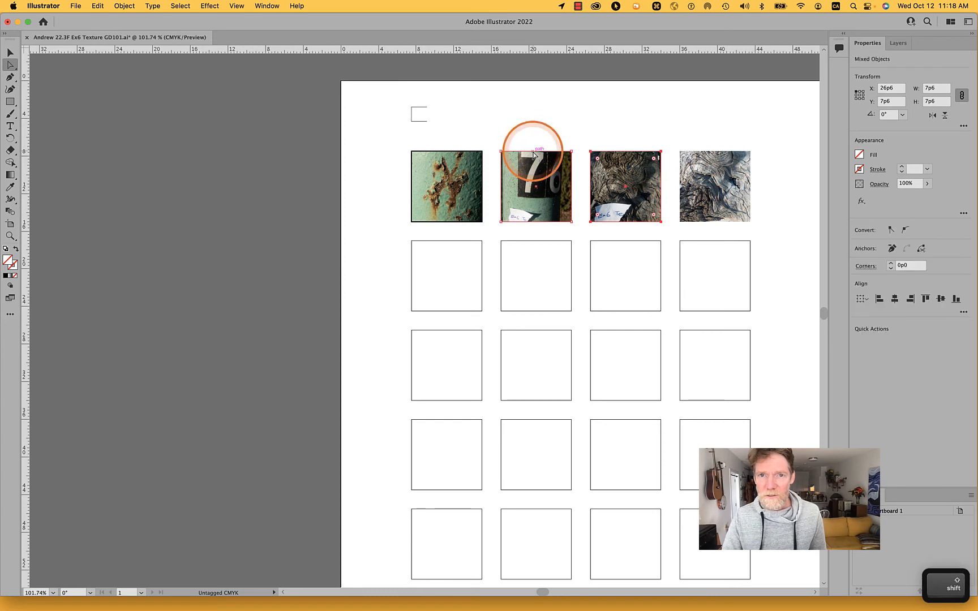
Select only the green pole photo's clipping square and expand the Thumbnail Grid layer to list its objects
left_click(536, 153)
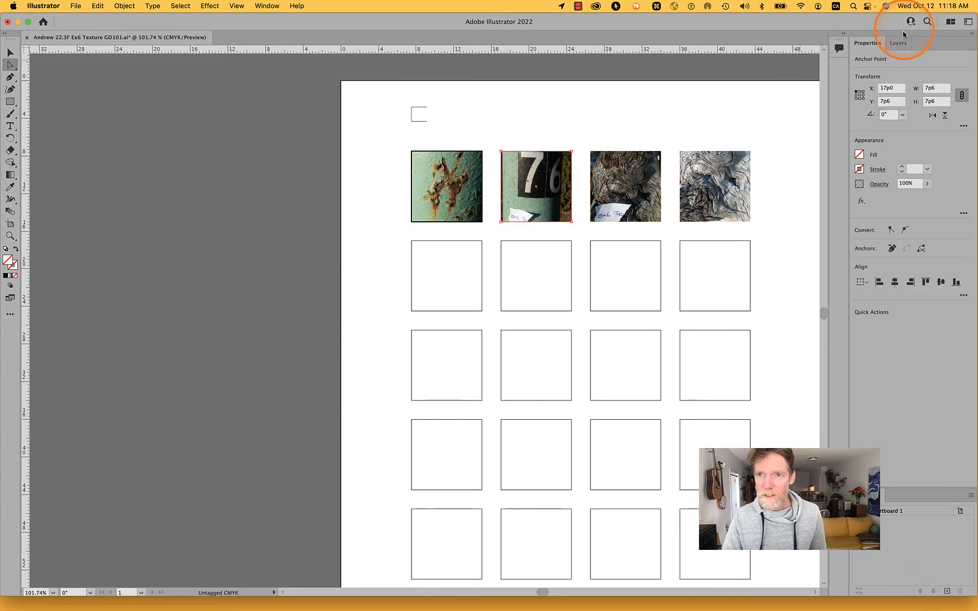
left_click(898, 43)
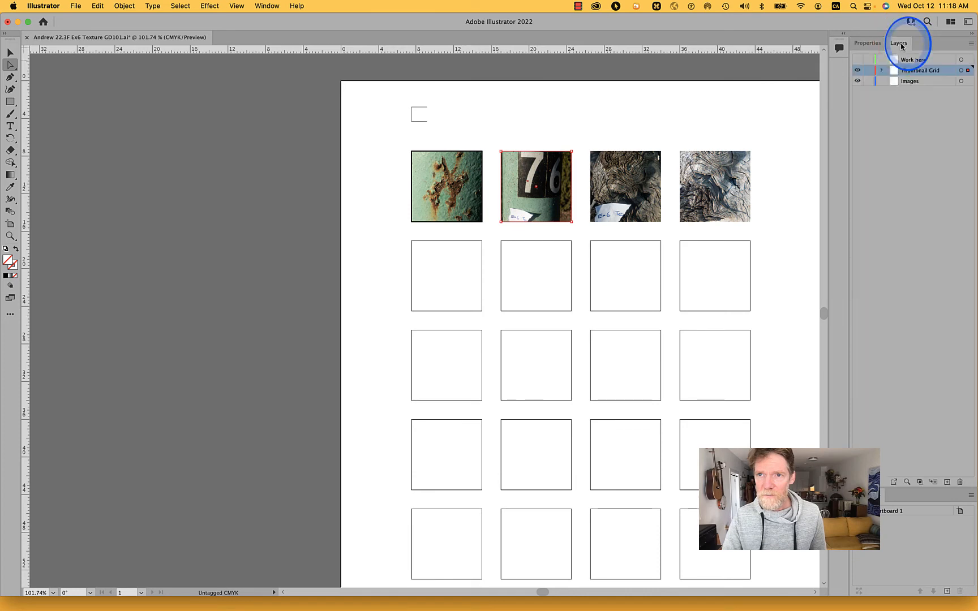
left_click(881, 70)
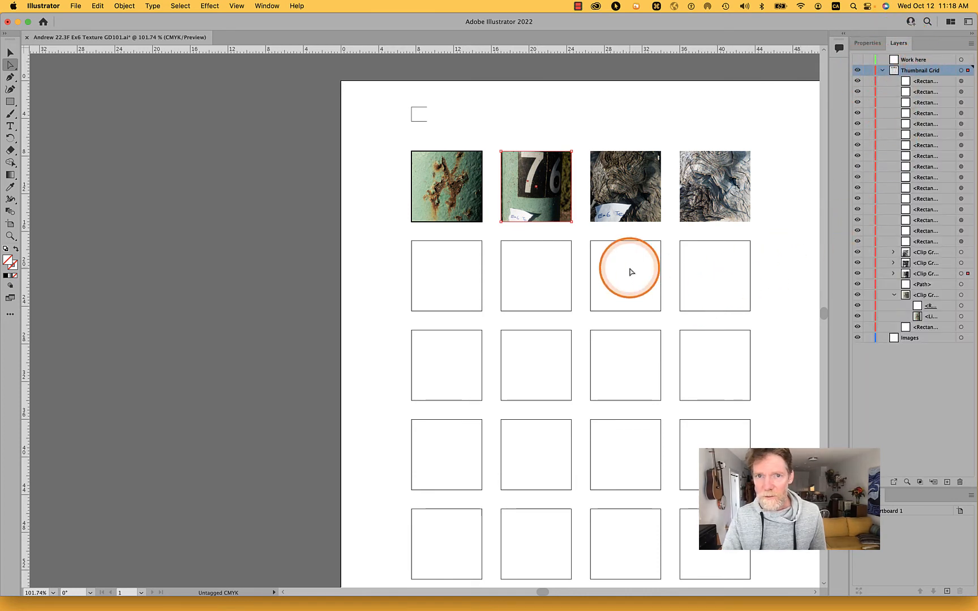
Add the dark wood and light wood photos' clipping squares to the selection and expand the dark wood and green pole clip groups
left_click(620, 154, "shift")
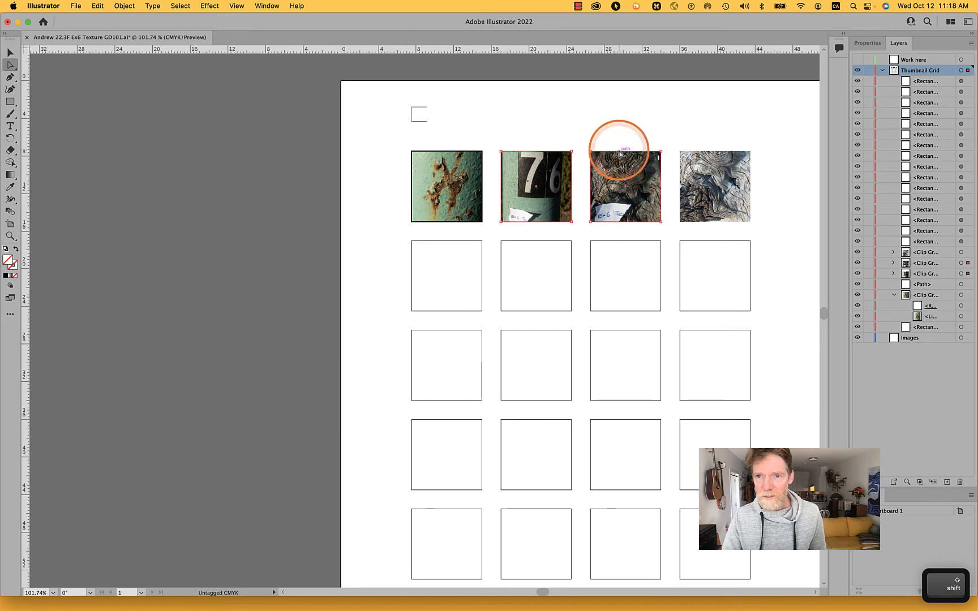
left_click(893, 262)
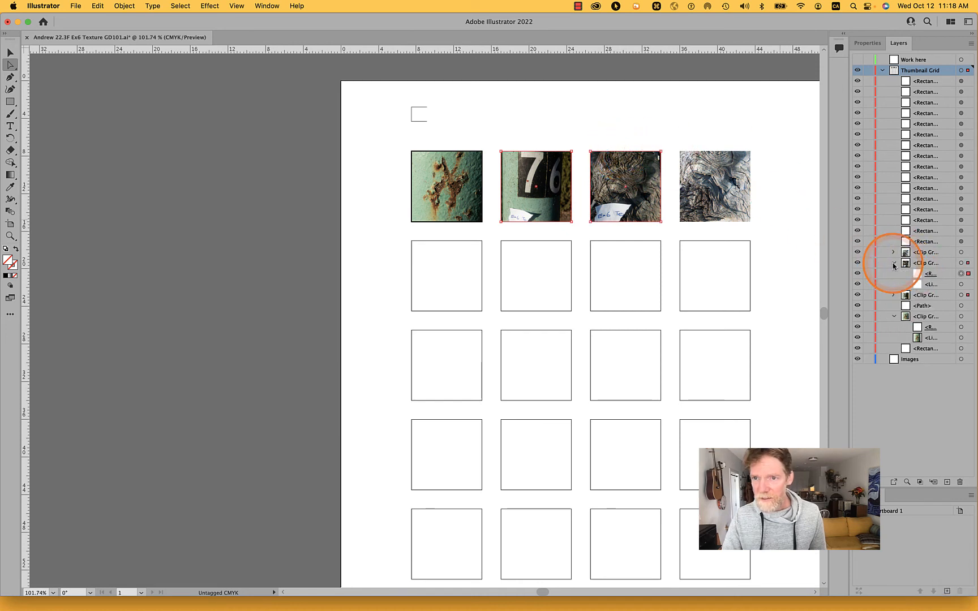
left_click(894, 295)
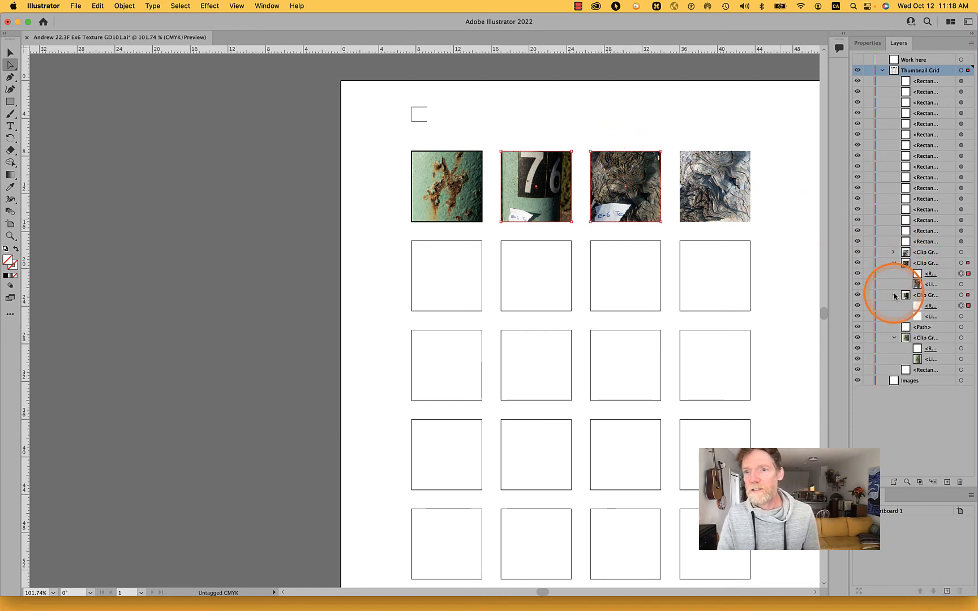
left_click(722, 153, "shift")
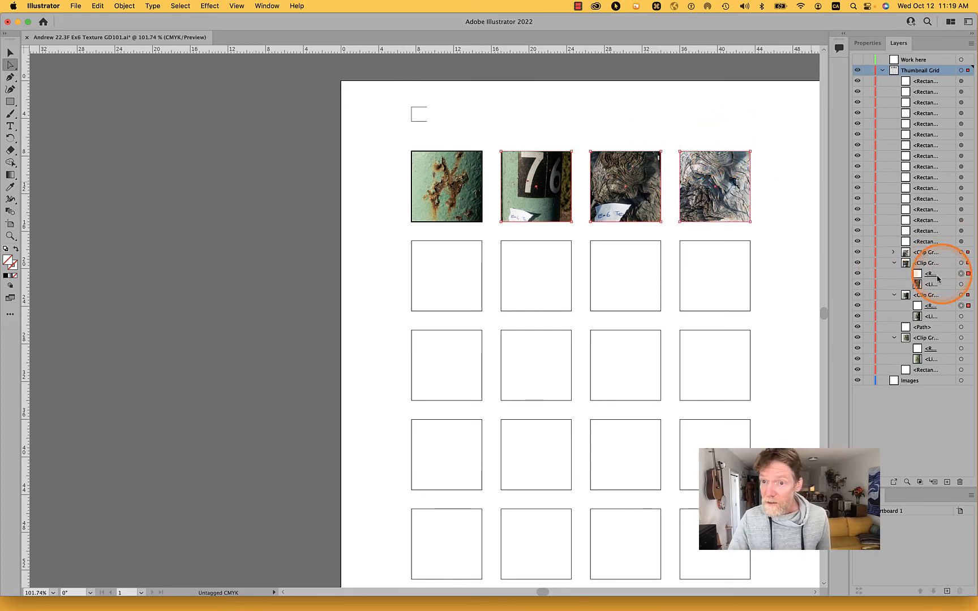
Give the three selected clipping squares a 1 pt black stroke and save the document
left_click(865, 43)
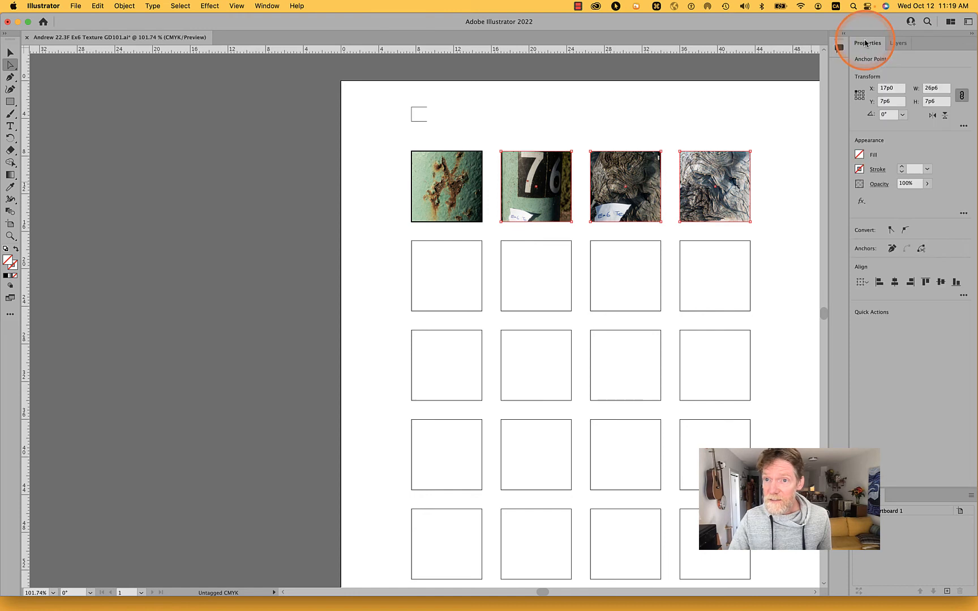
left_click(859, 170)
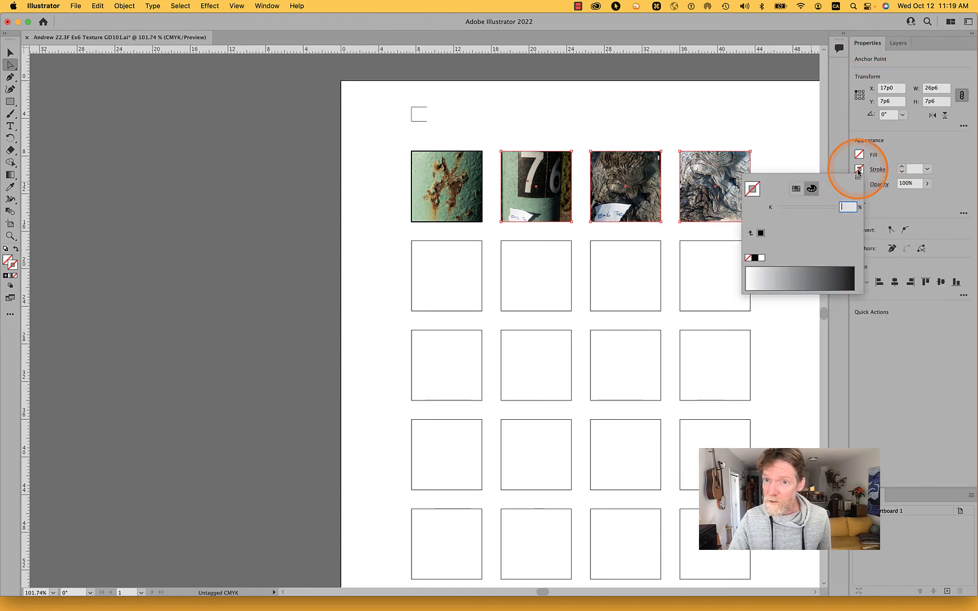
left_click(760, 233)
left_click(768, 124)
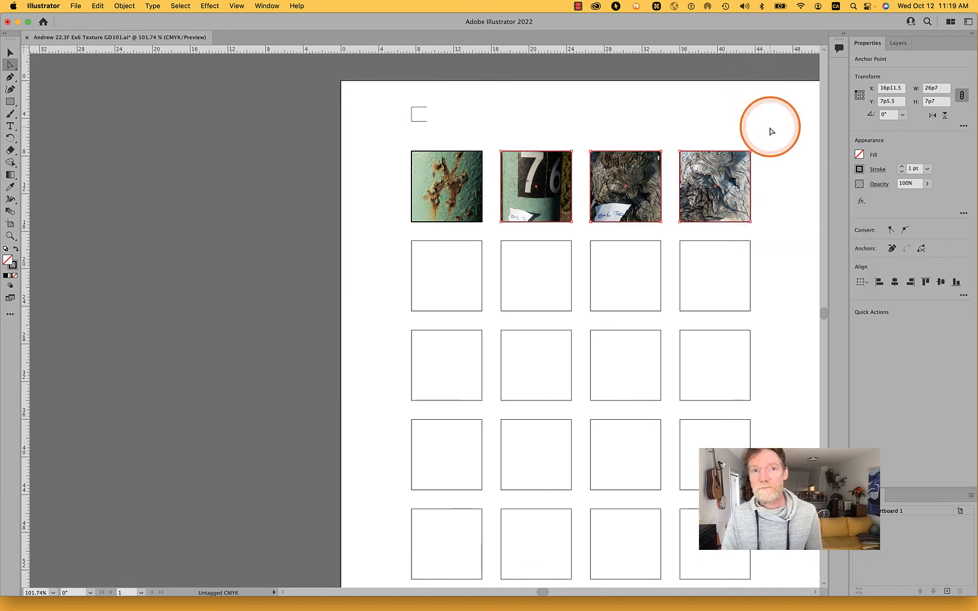
key("super+s")
left_click(254, 107)
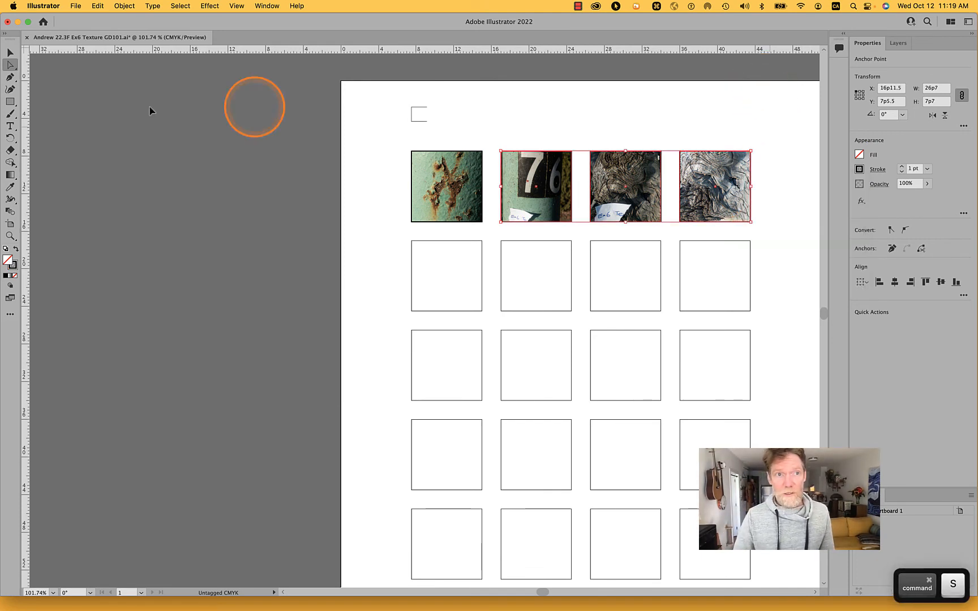
Add a point-text title above the grid, beside the small box, with the student's first name followed by "22.3F Ex6 Texture GD101"
left_click(10, 125)
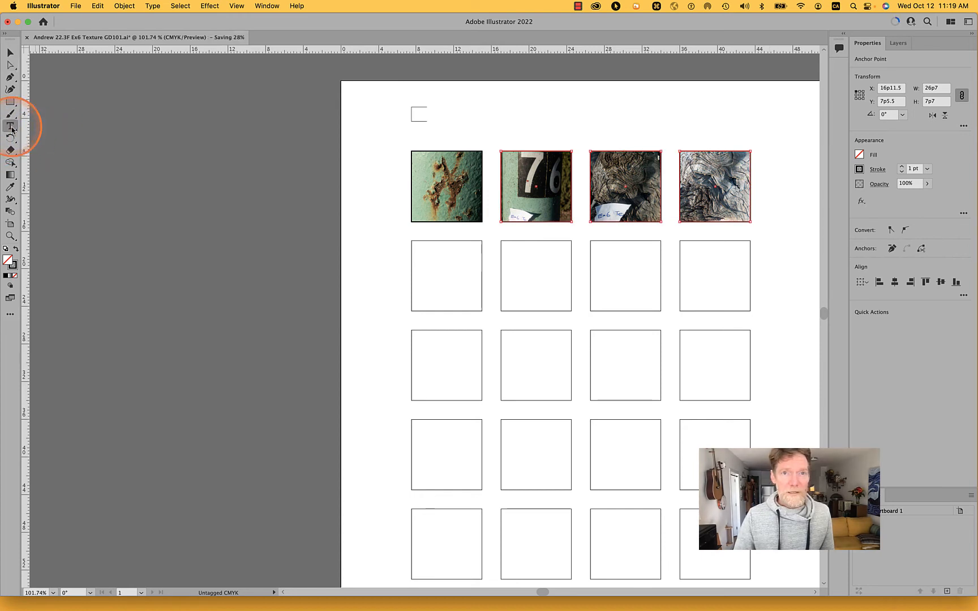
left_click(434, 113)
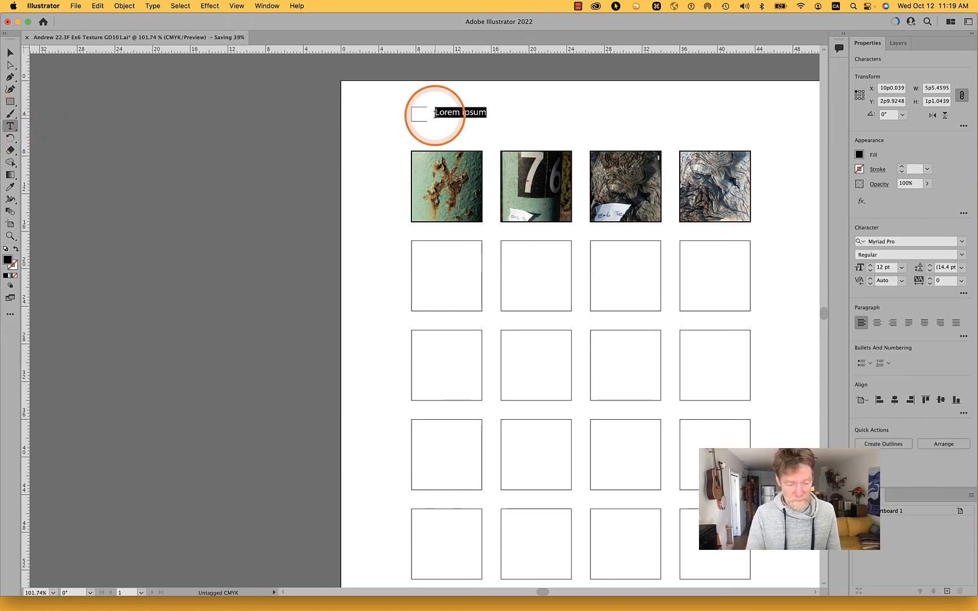
key("shift")
type("Anrw")
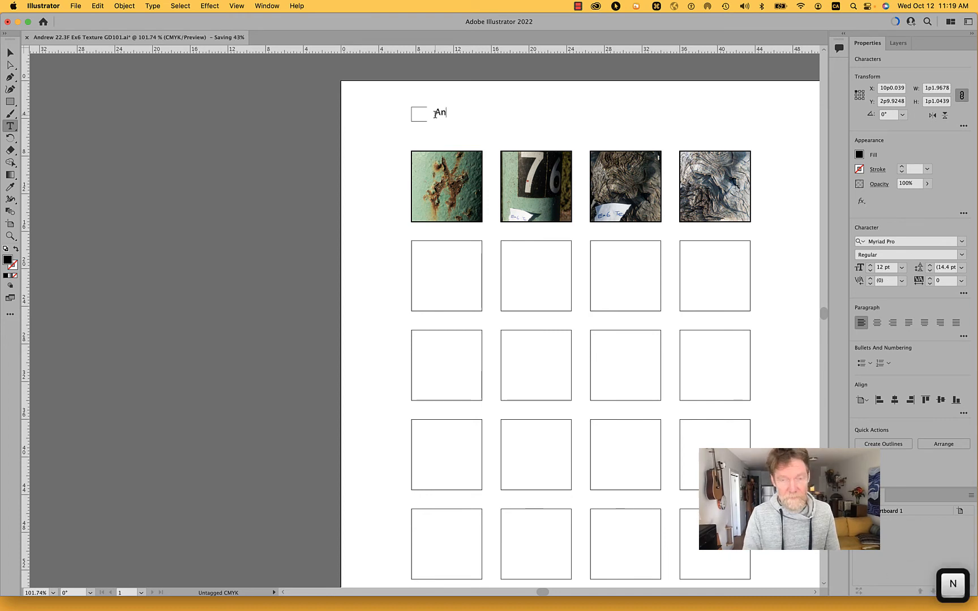
key("BackSpace")
key("BackSpace")
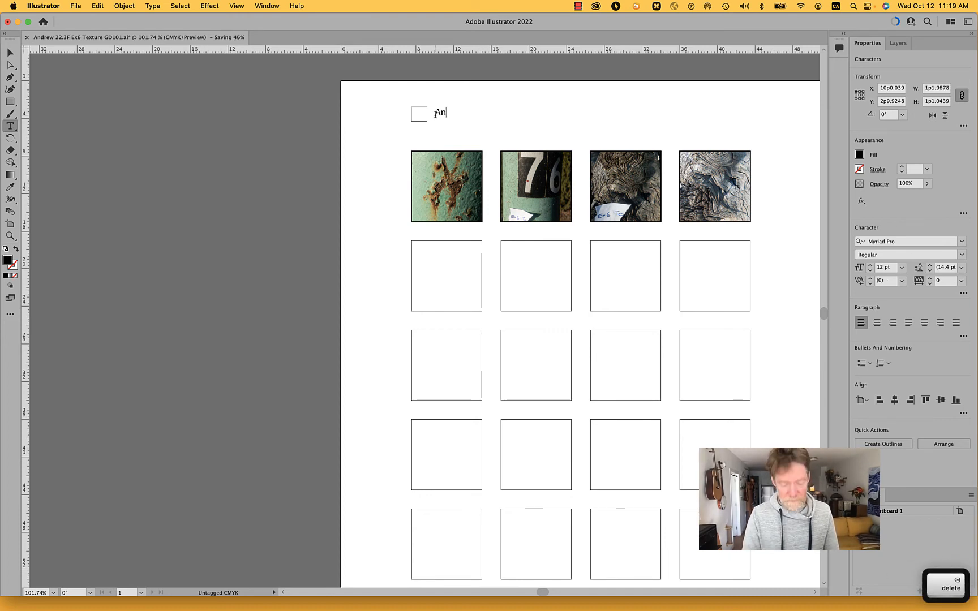
type("drw")
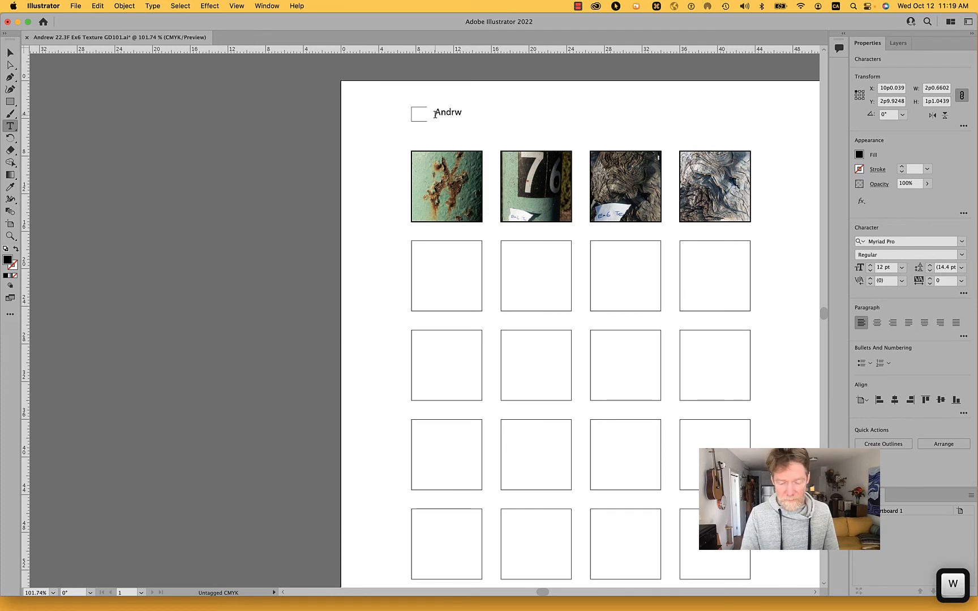
key("BackSpace")
type("ew ")
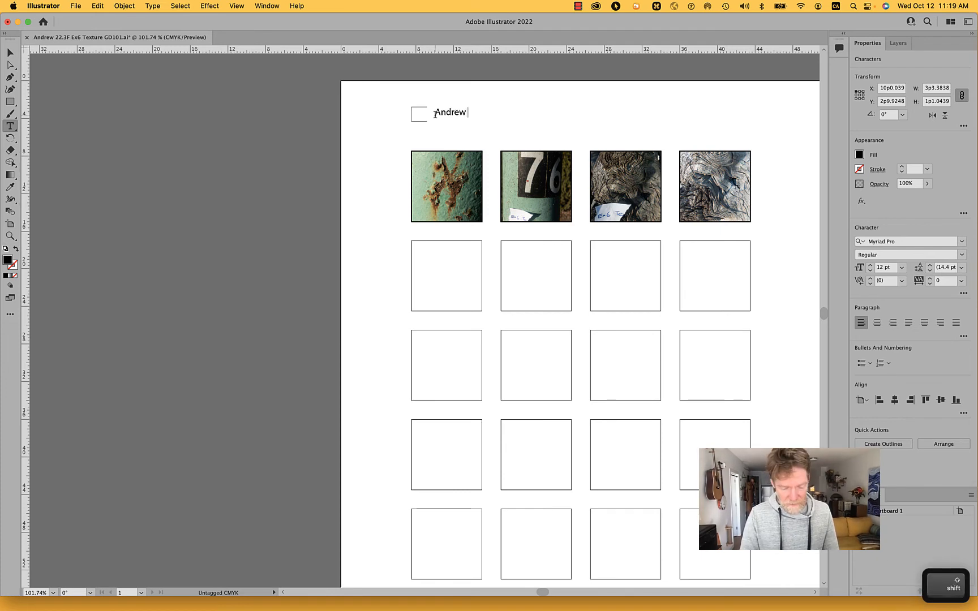
type("22.3")
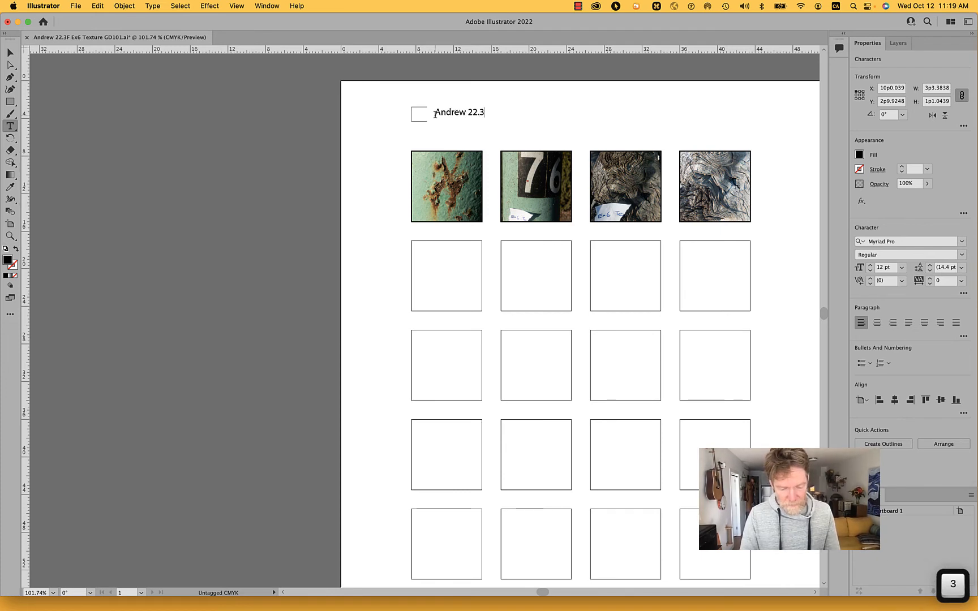
type("F")
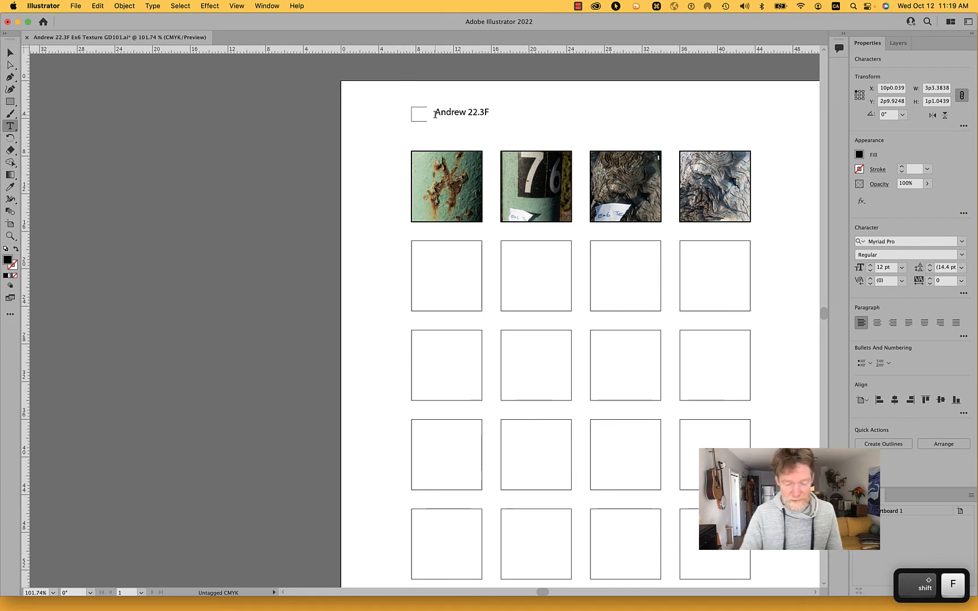
type(" Ex")
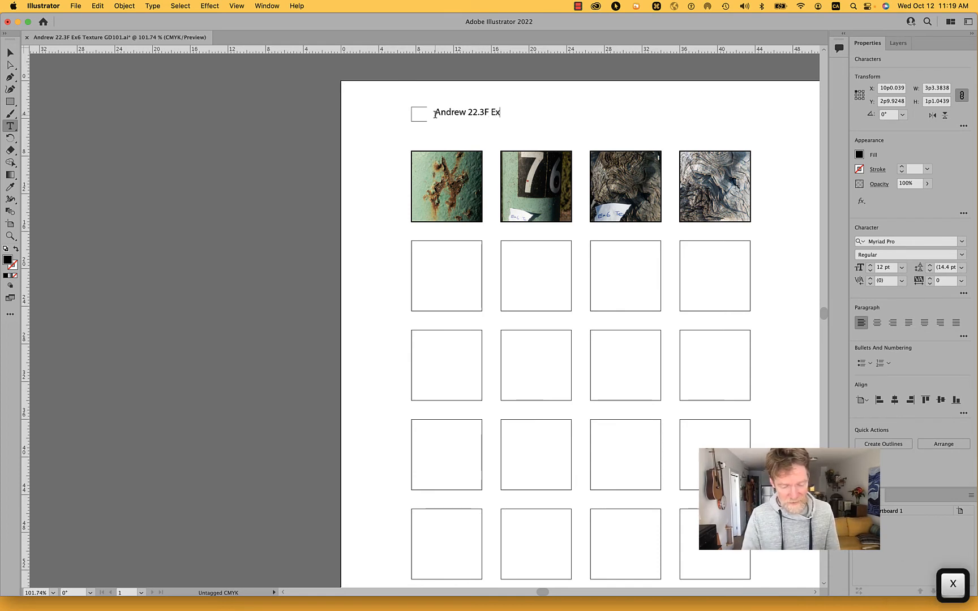
type("6 Txture")
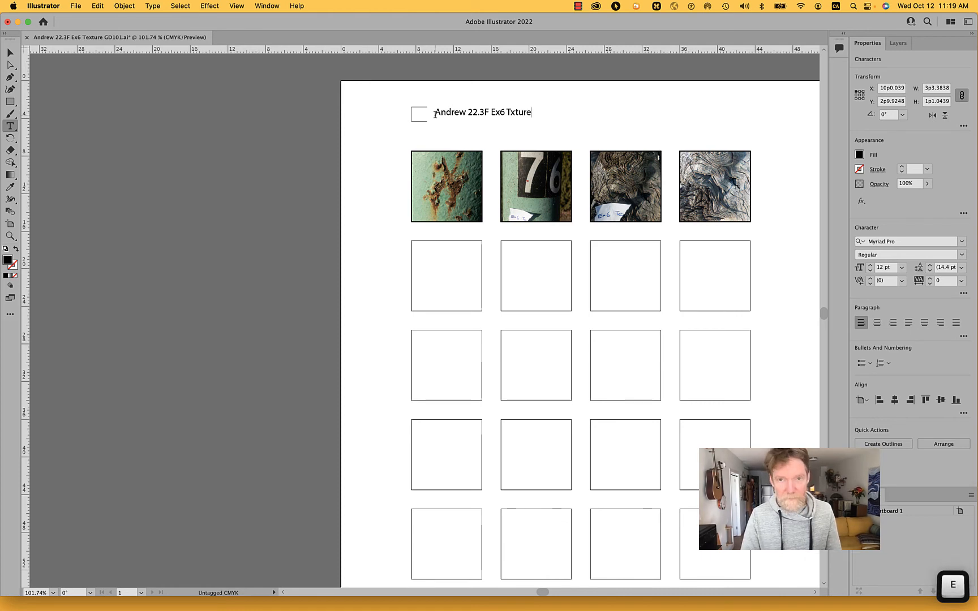
key("BackSpace")
key("BackSpace")
key("BackSpace")
key("BackSpace")
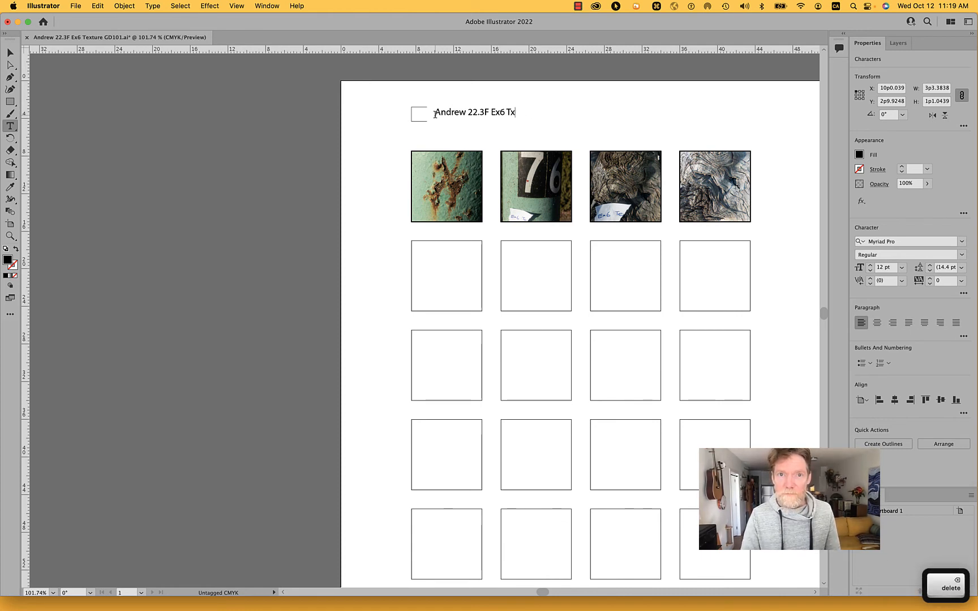
type("ext")
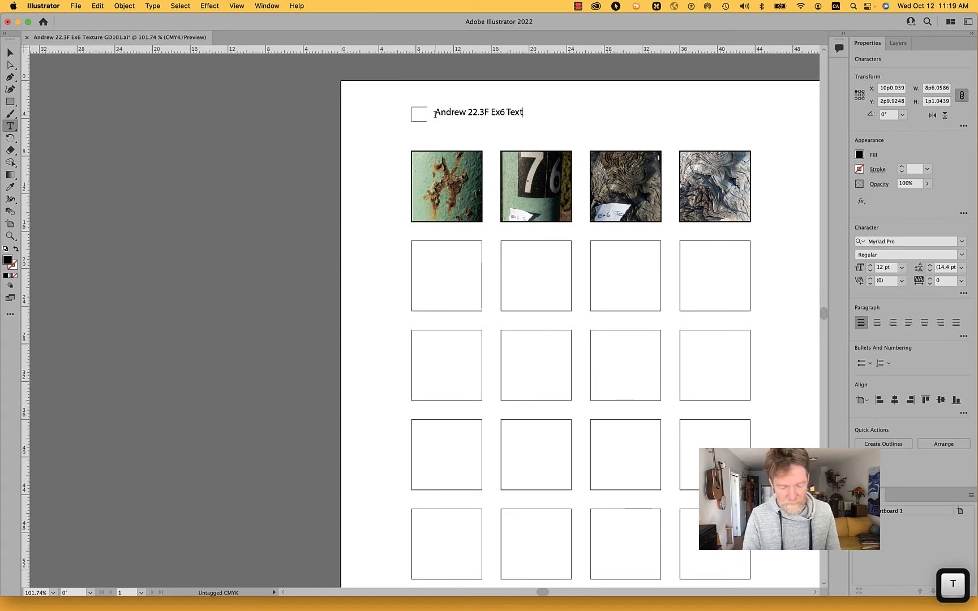
type("ure GD101")
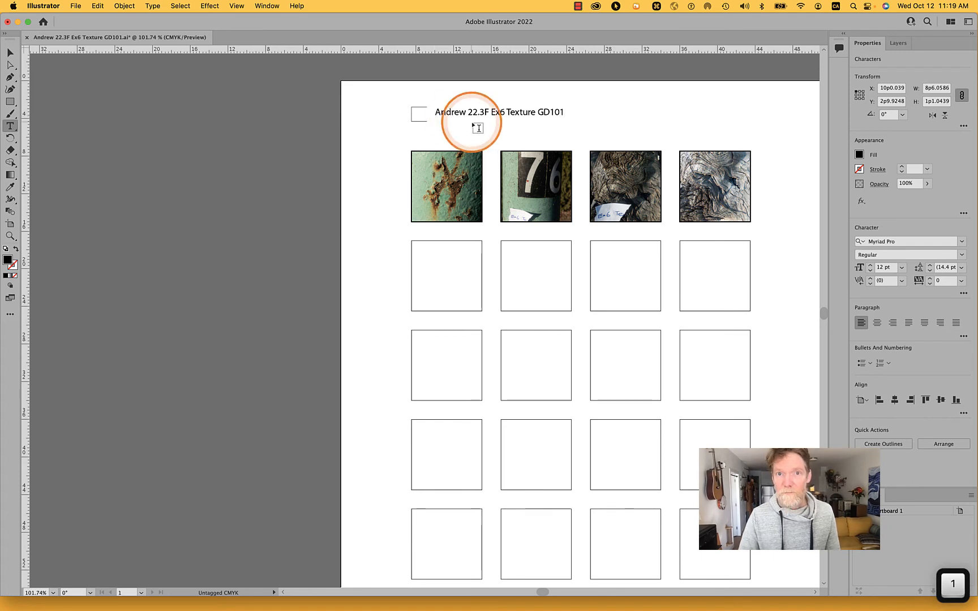
Select the title and browse its available fonts filtered by the Sans Serif, Serif and Slab Serif classifications in turn
left_click(502, 115, "super")
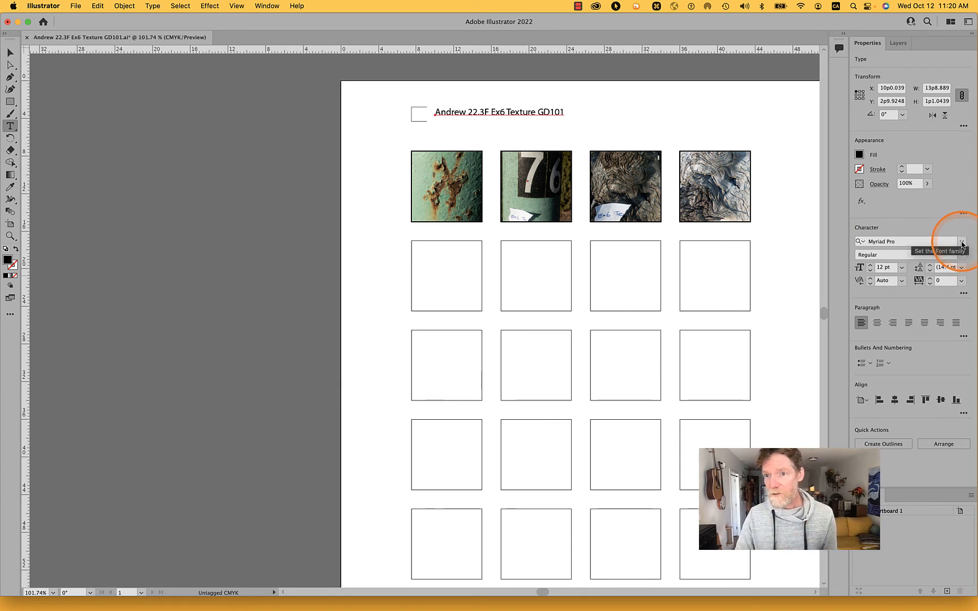
left_click(961, 242)
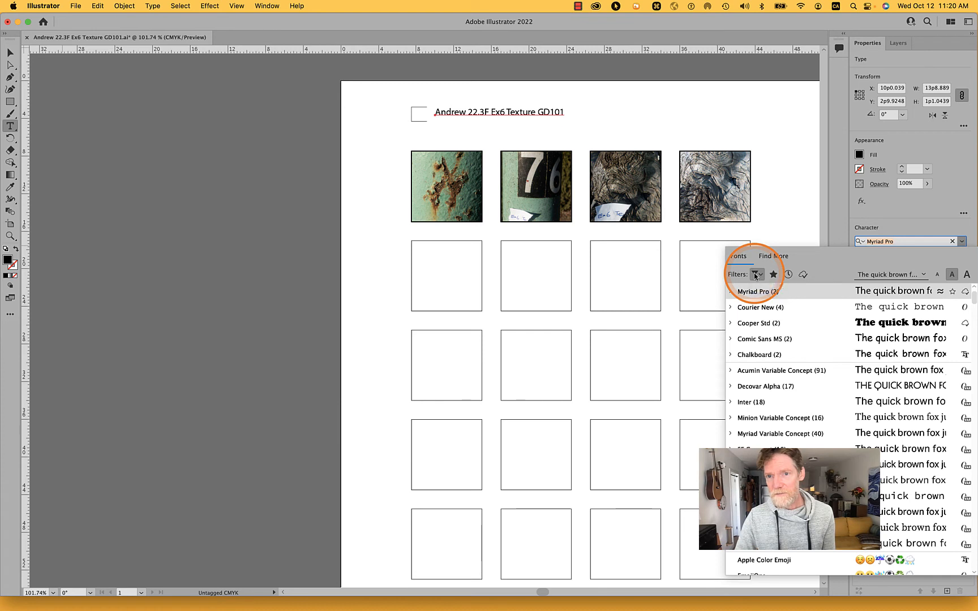
left_click(754, 275)
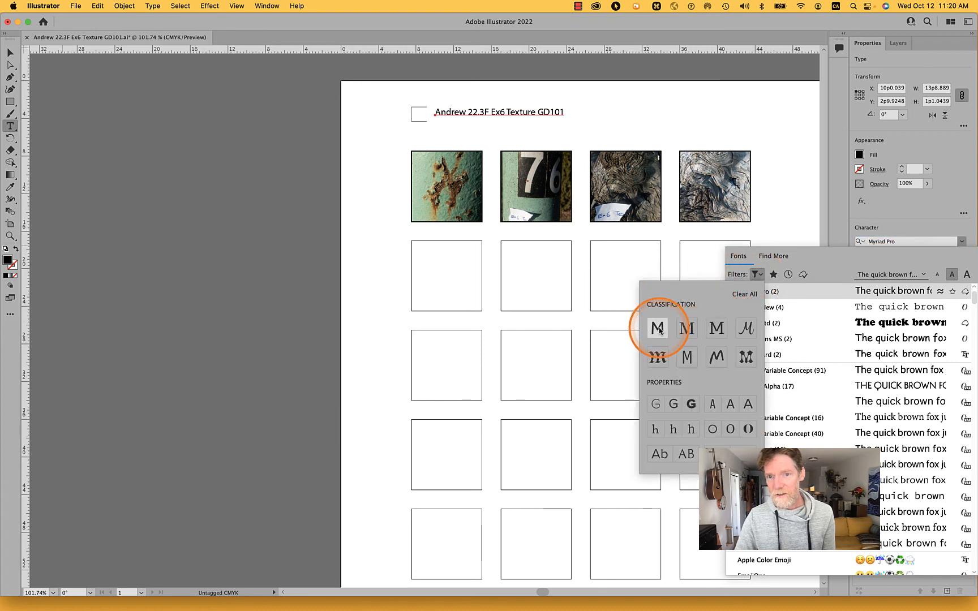
left_click(657, 329)
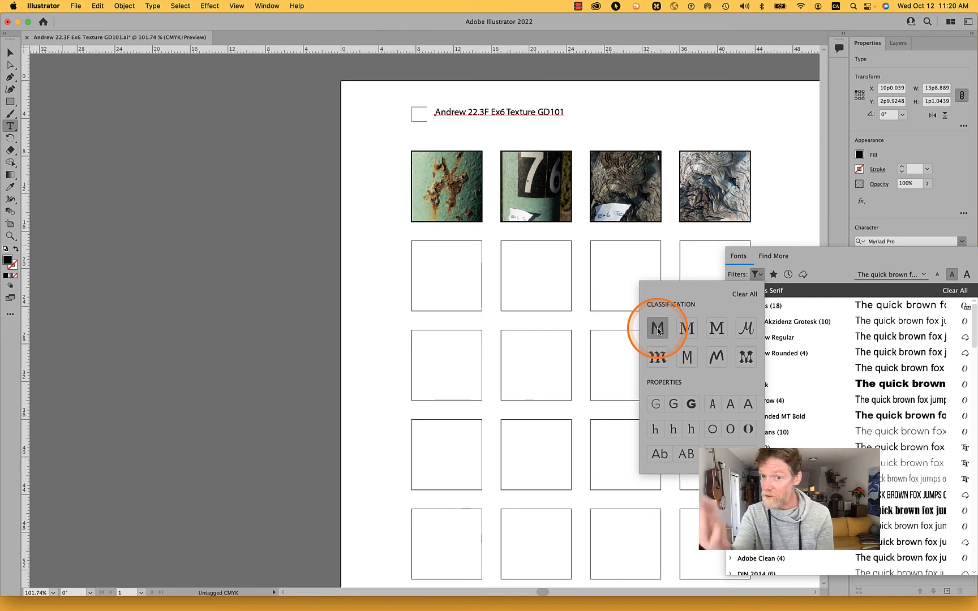
left_click(687, 333)
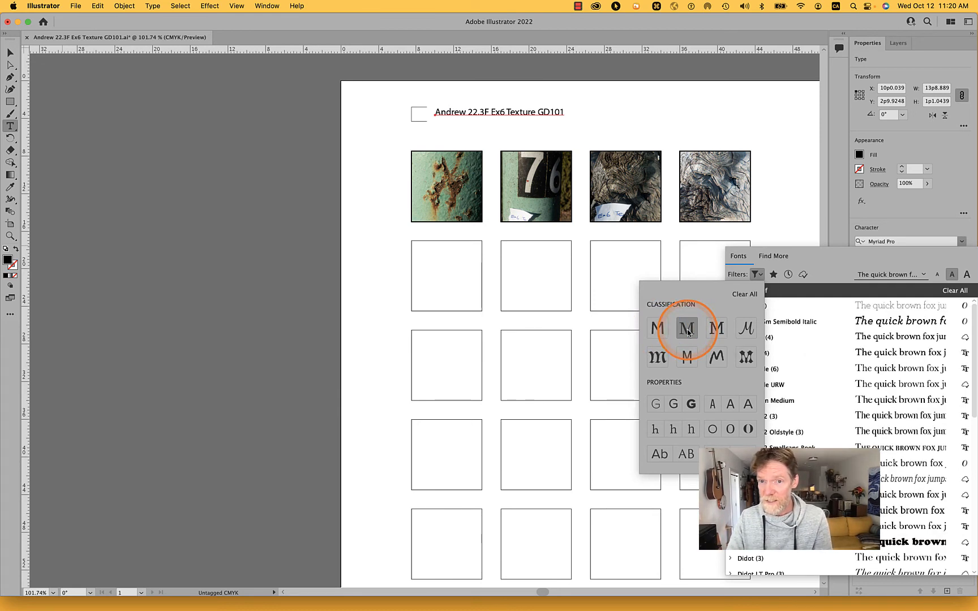
left_click(717, 330)
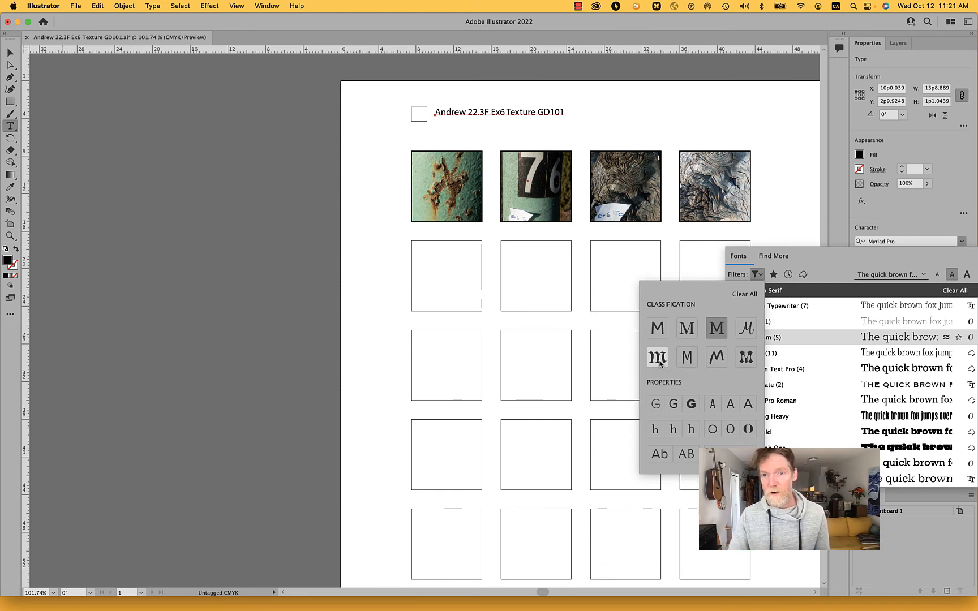
left_click(657, 329)
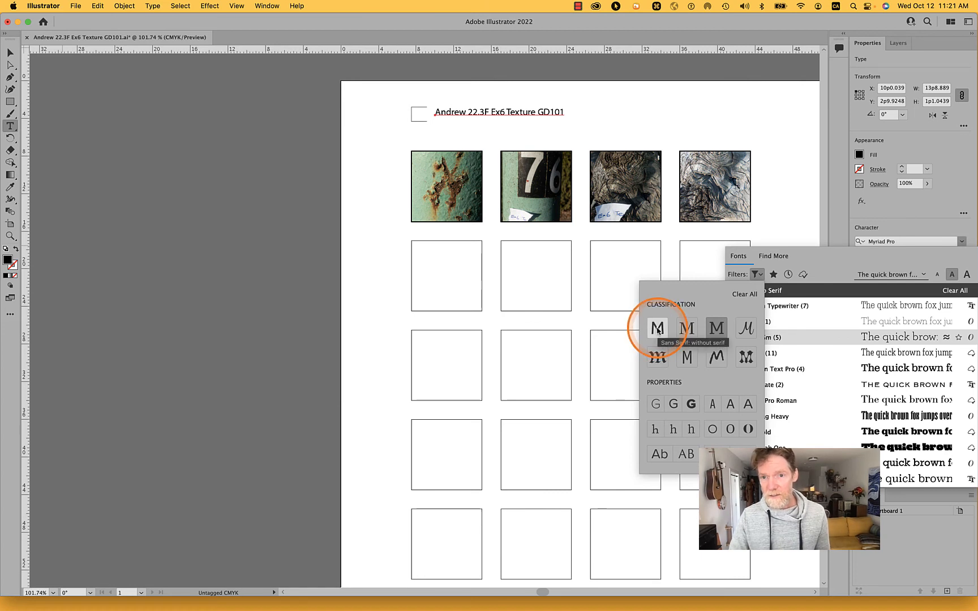
left_click(687, 328)
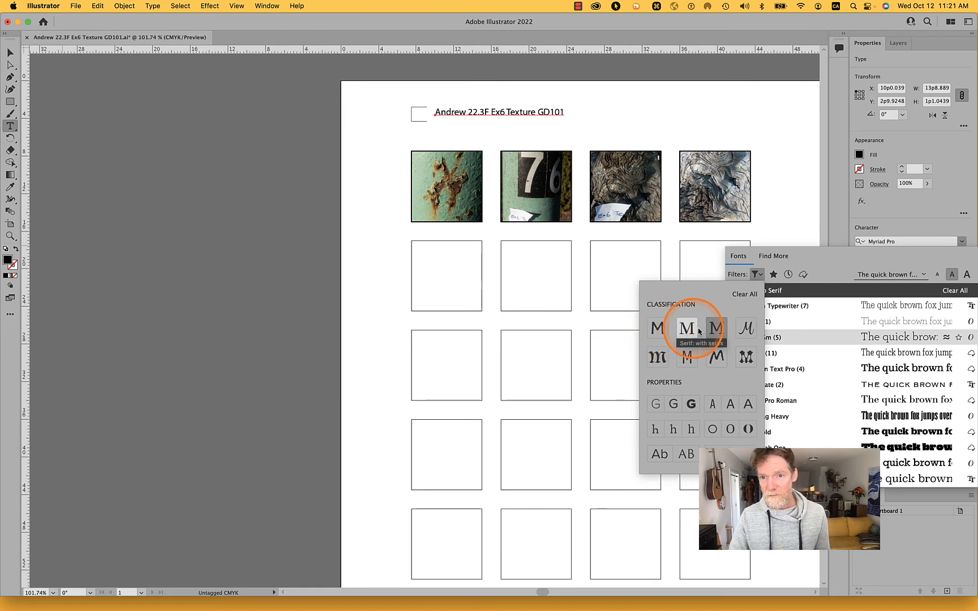
left_click(716, 328)
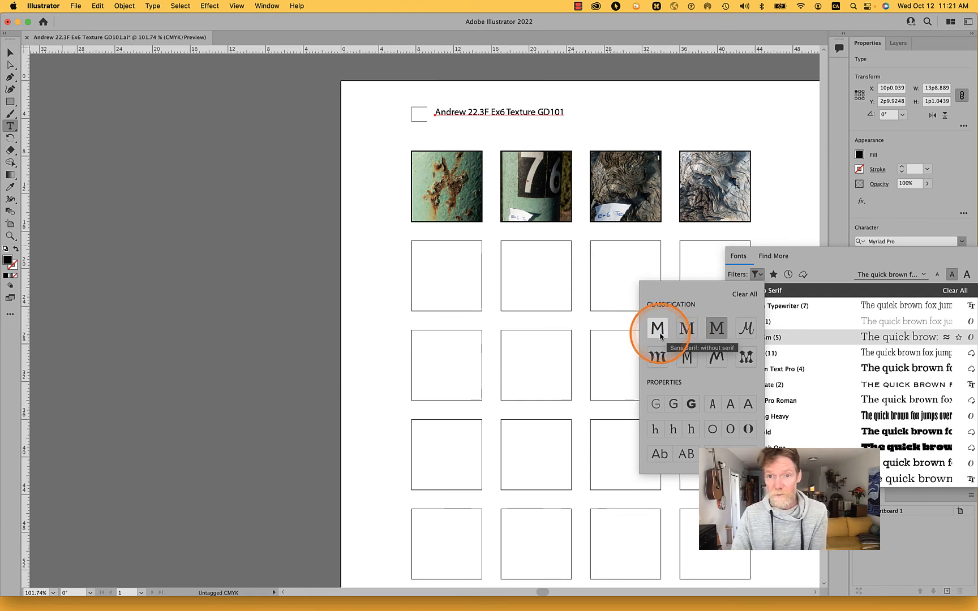
left_click(695, 334)
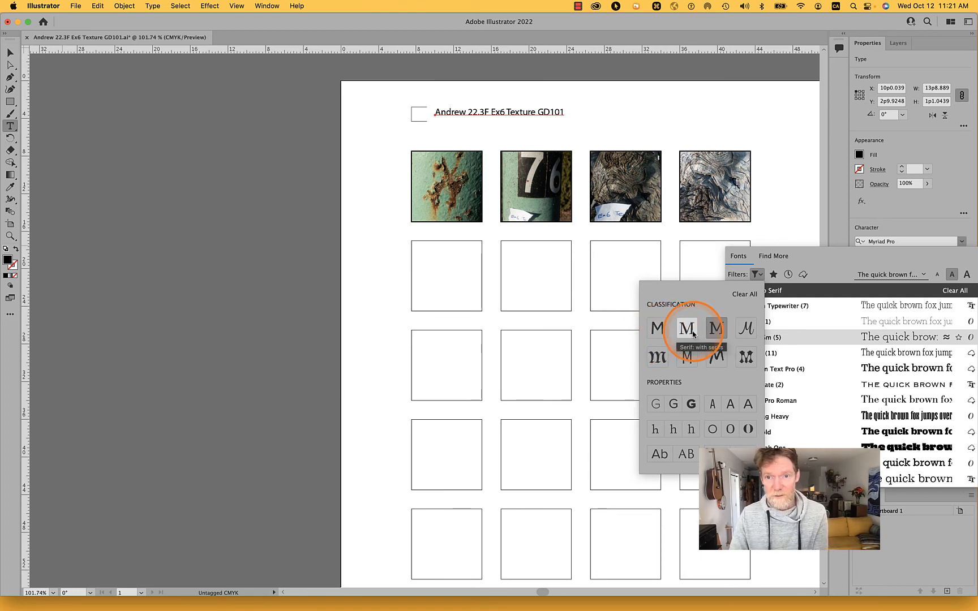
left_click(717, 335)
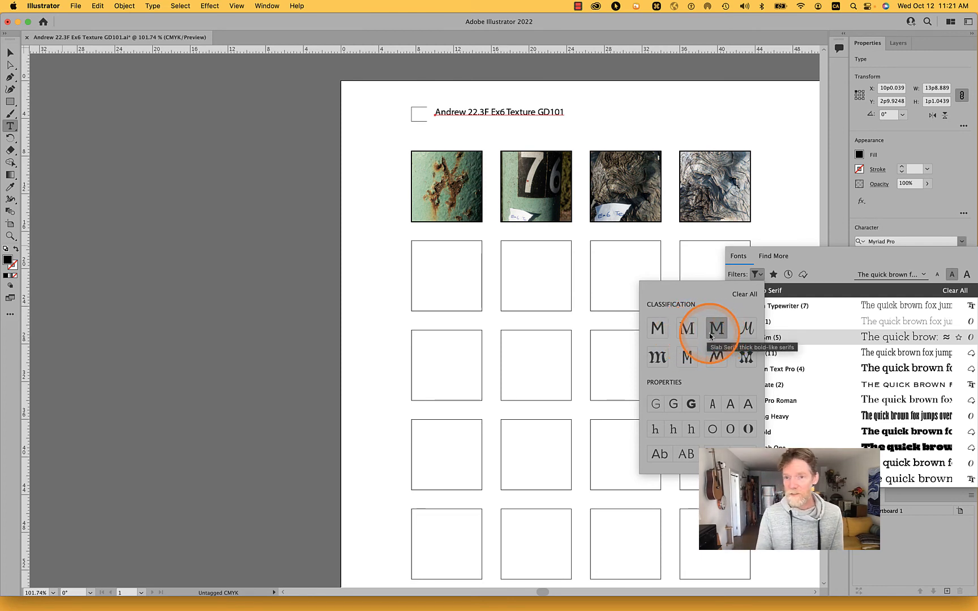
Clear and reapply the Slab Serif font filter, and switch the font list to Serif to compare the typefaces
left_click(715, 335)
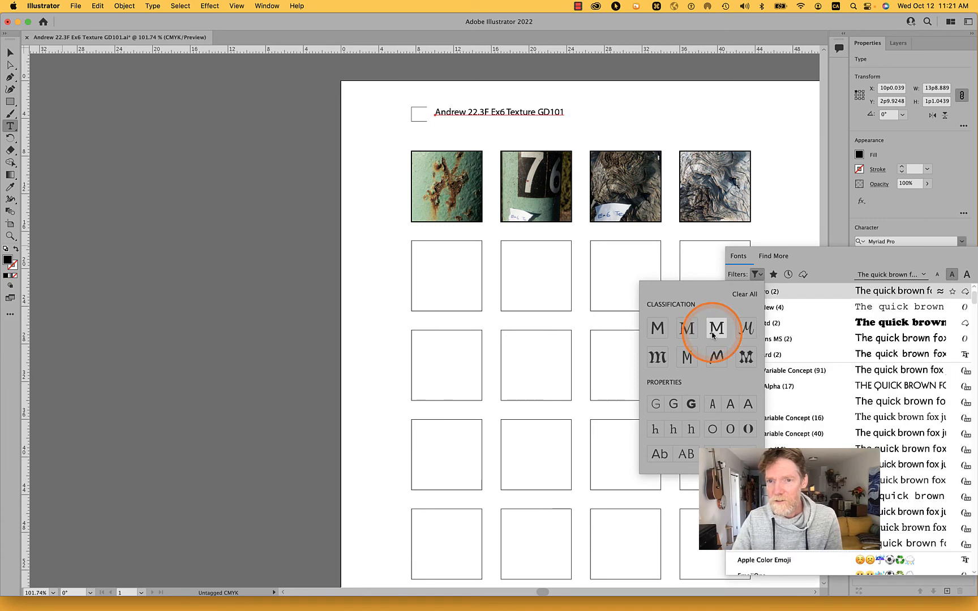
left_click(717, 335)
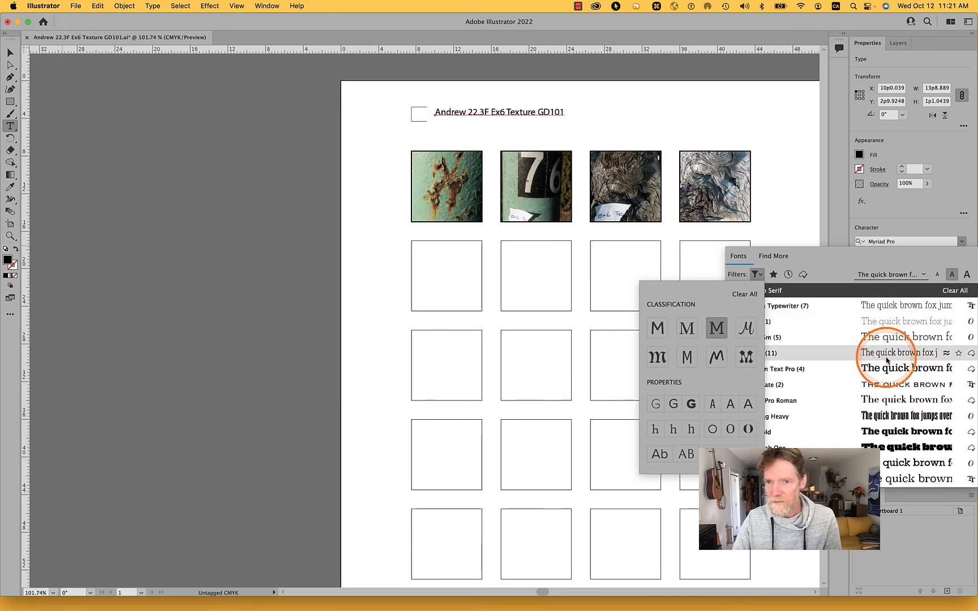
left_click(688, 330)
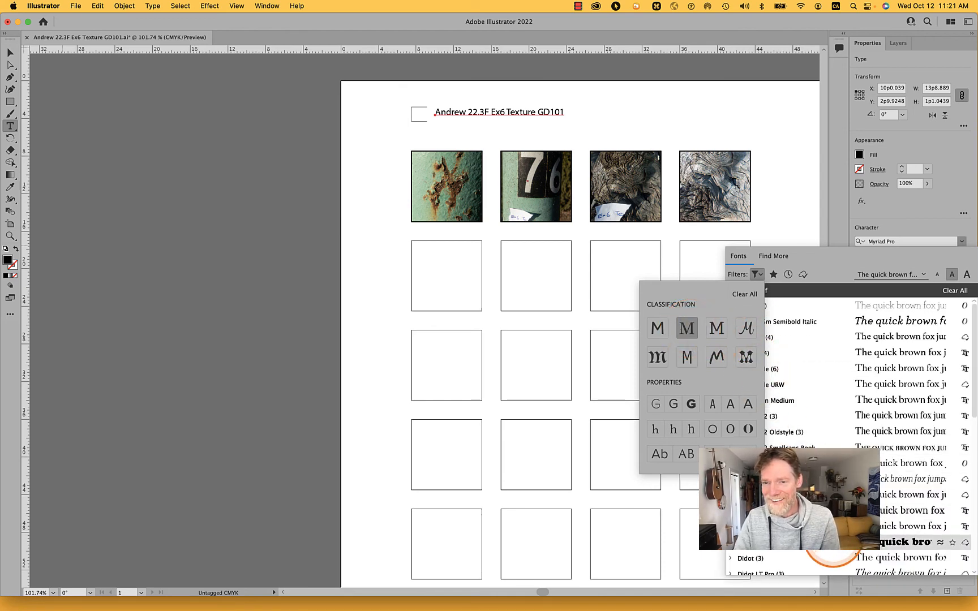
Filter the fonts to Sans Serif and set the title in PT Sans Regular
left_click(658, 327)
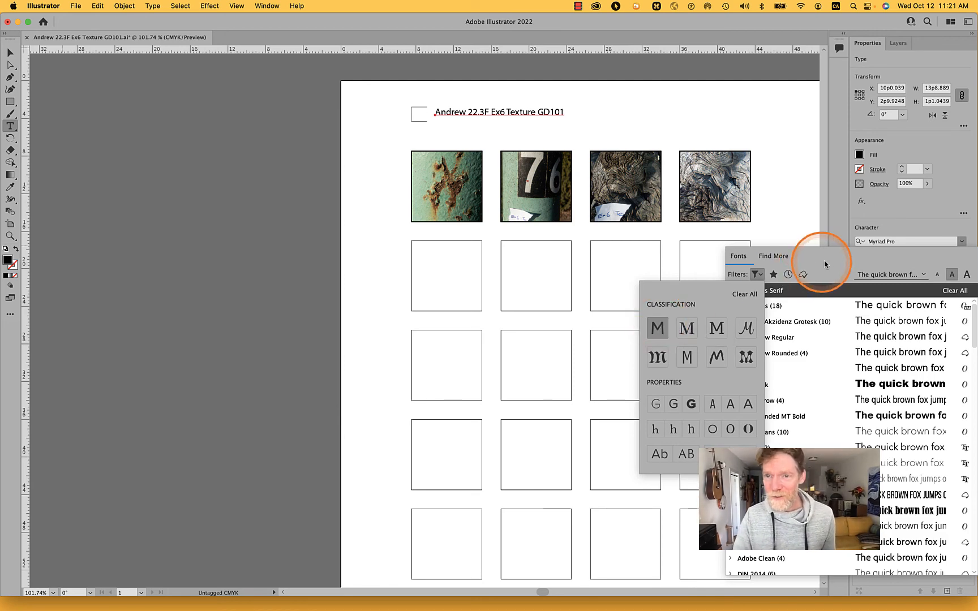
left_click(889, 241)
type("PT")
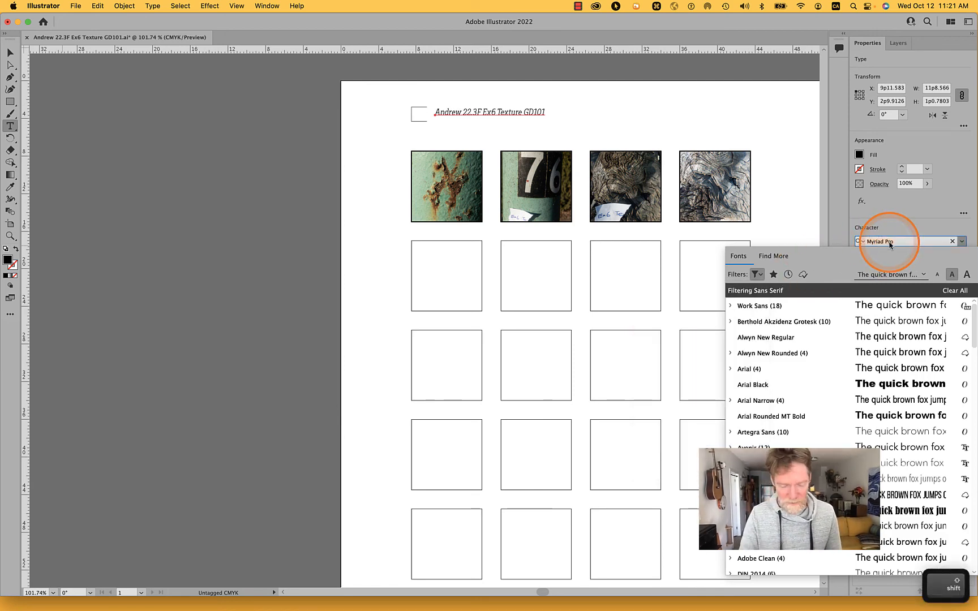
type(" Sans")
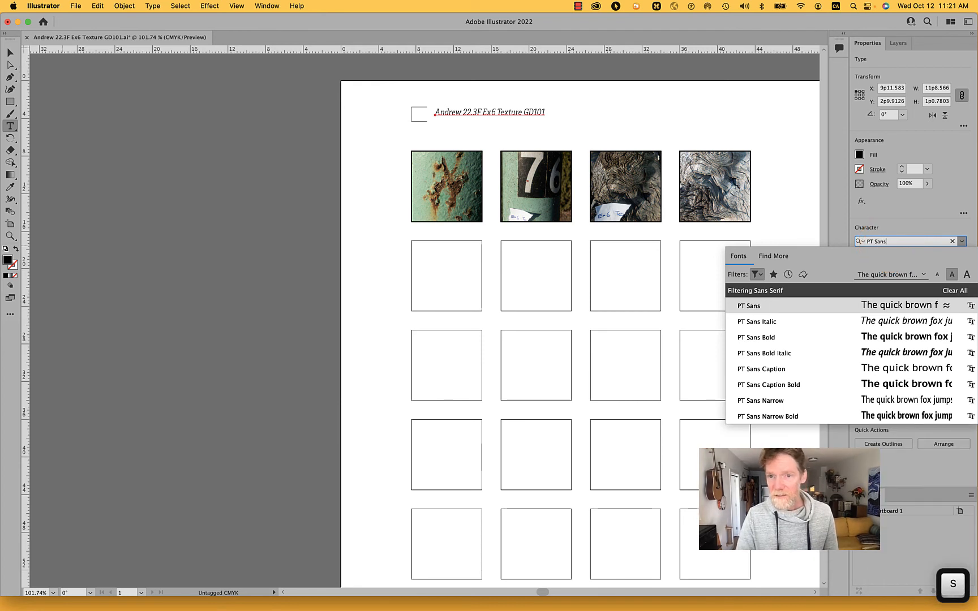
left_click(773, 303)
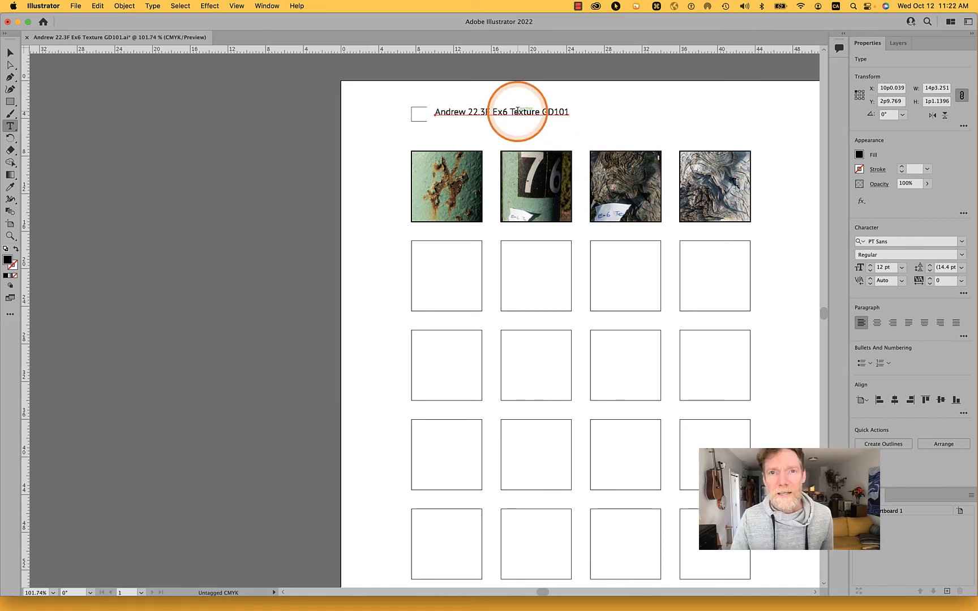
Move the title about 1p8 to the left and slightly down so that it starts inside the small box
left_click(594, 124, "super")
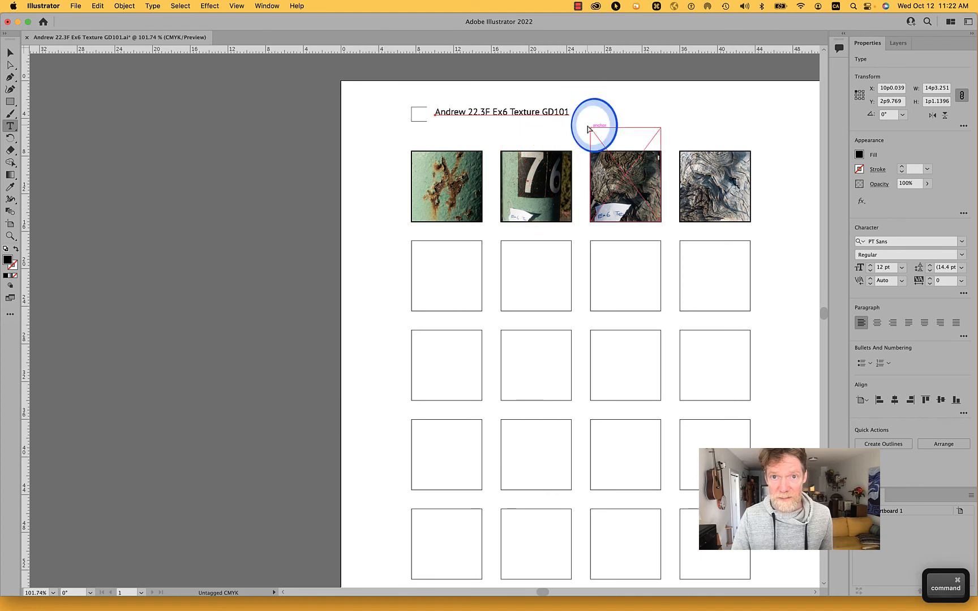
key("v")
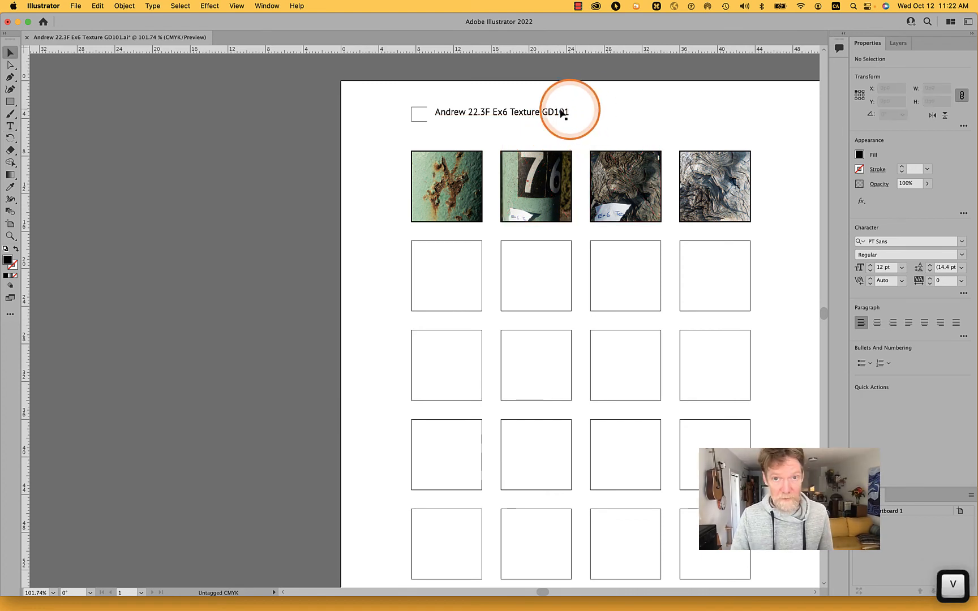
left_click_drag(538, 115, 521, 118)
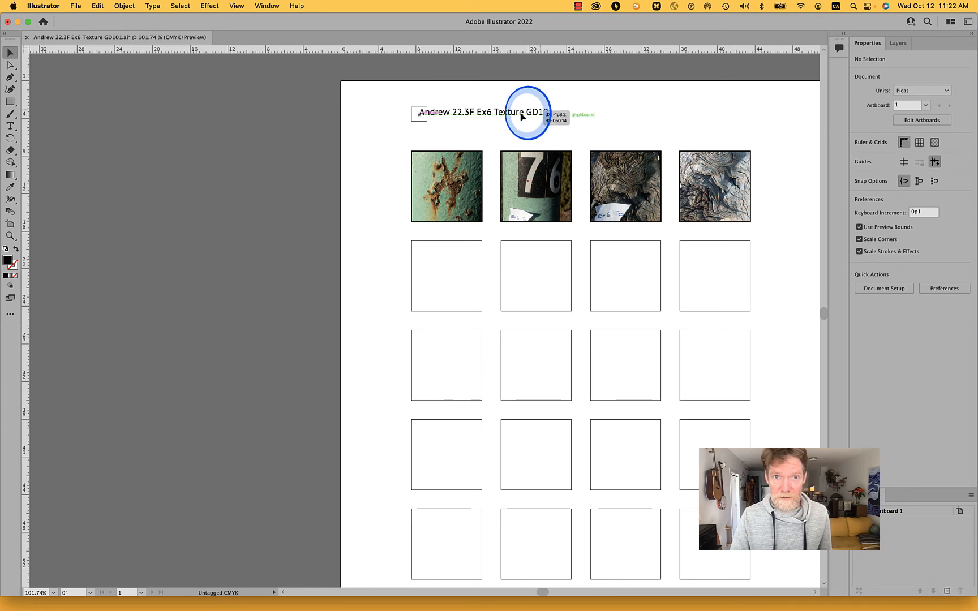
Set the words "Ex6 Texture" in the title to Italic and save the document
double_click(520, 119)
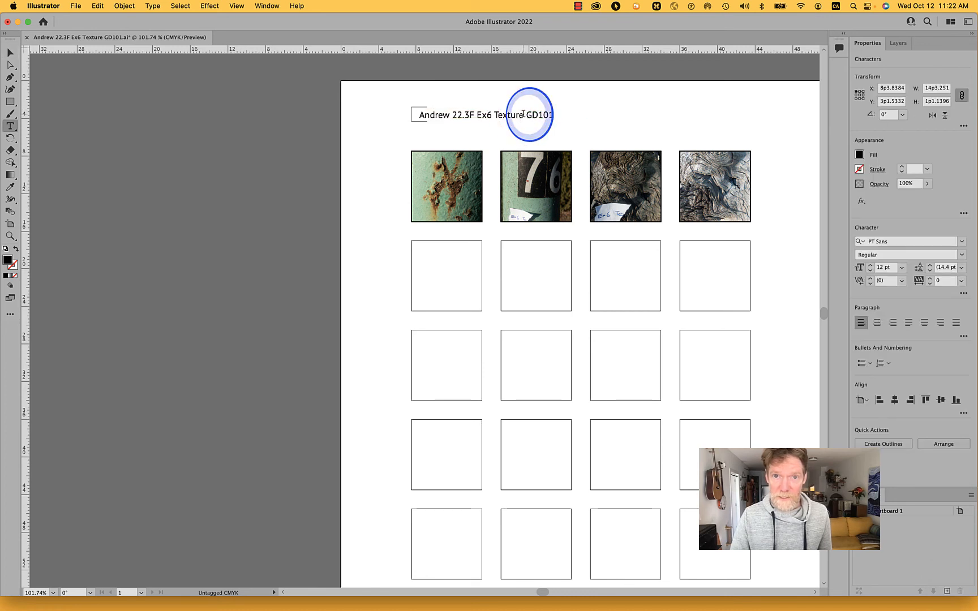
left_click_drag(525, 115, 476, 115)
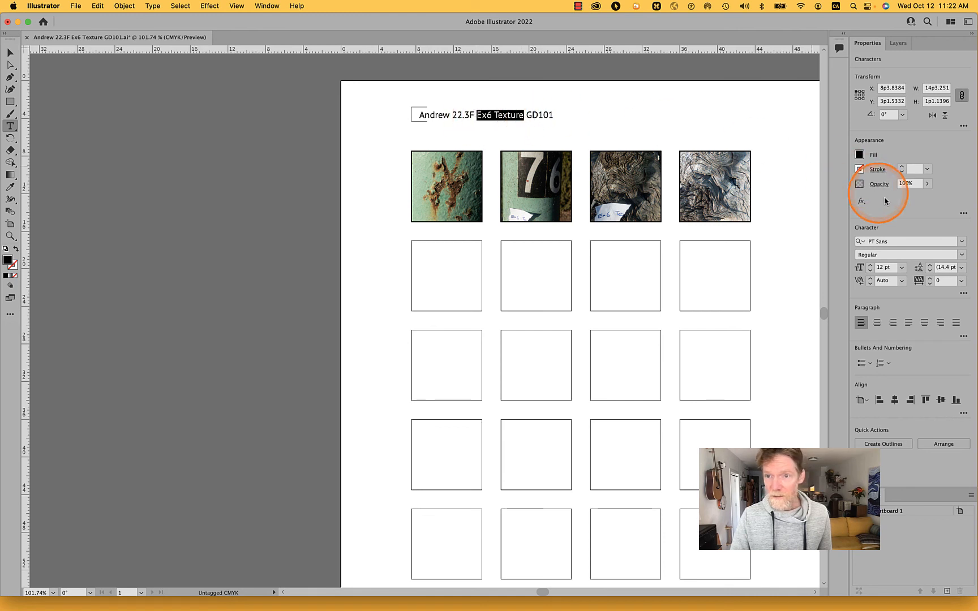
left_click(961, 257)
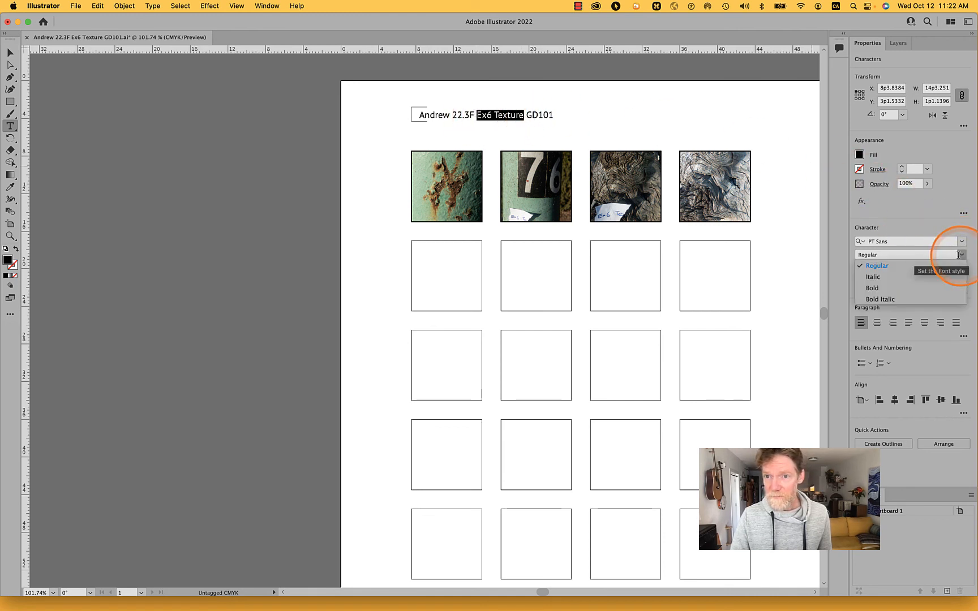
left_click(886, 280)
left_click(753, 120, "super")
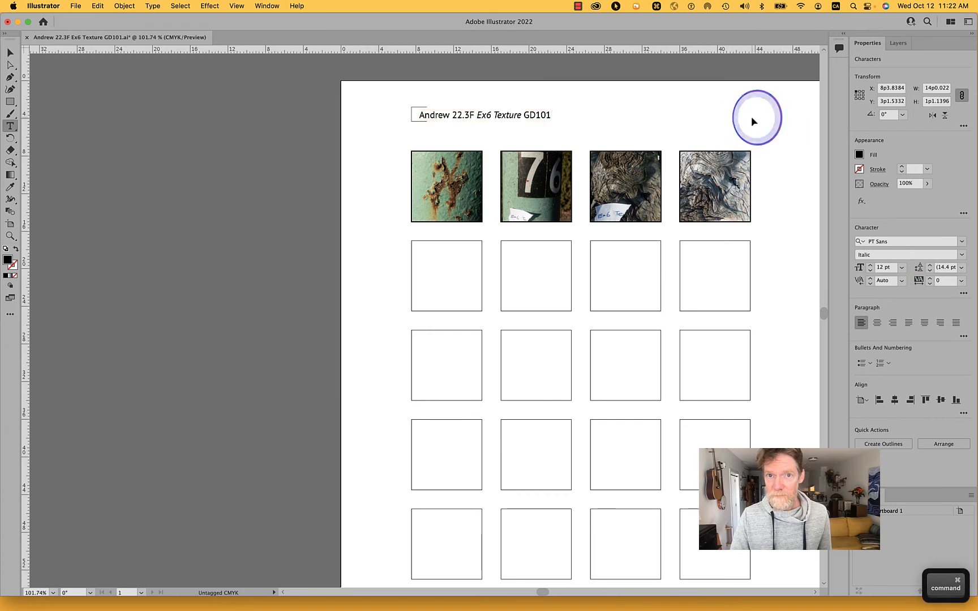
key("super+s")
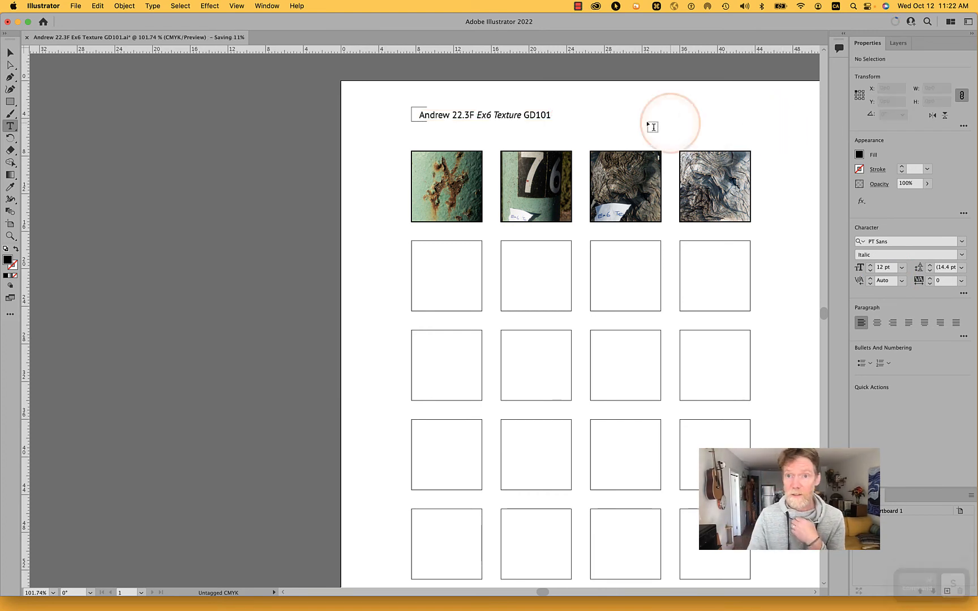
Start saving a copy of the document in the Ex6 Texture folder and remove "copy" from its file name
left_click(74, 5)
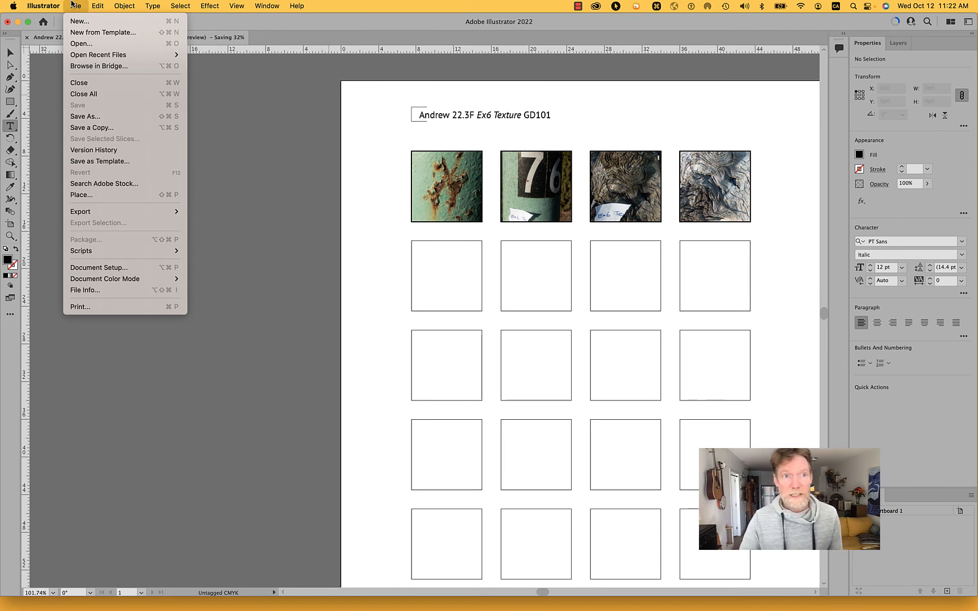
left_click(88, 118)
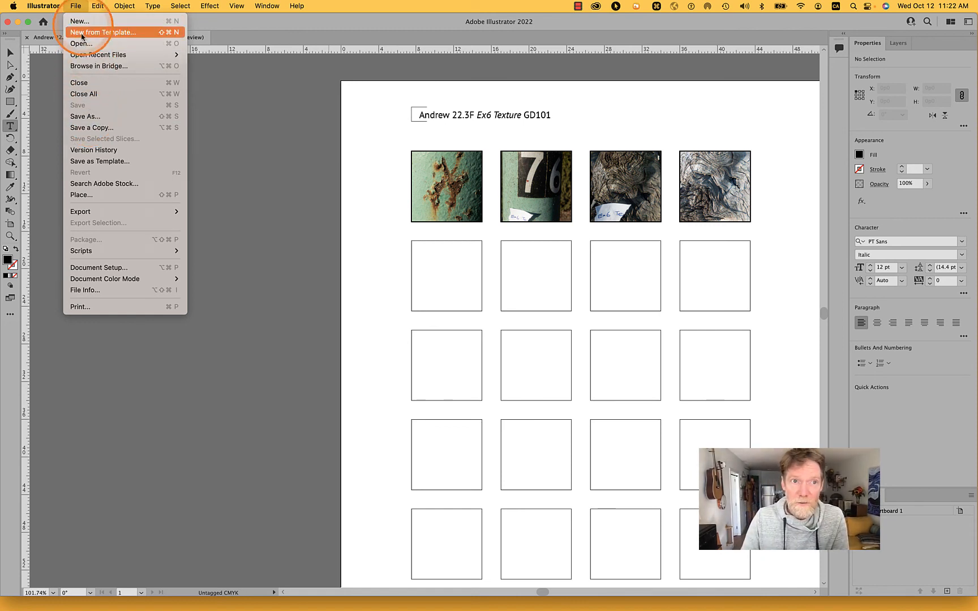
left_click(95, 128)
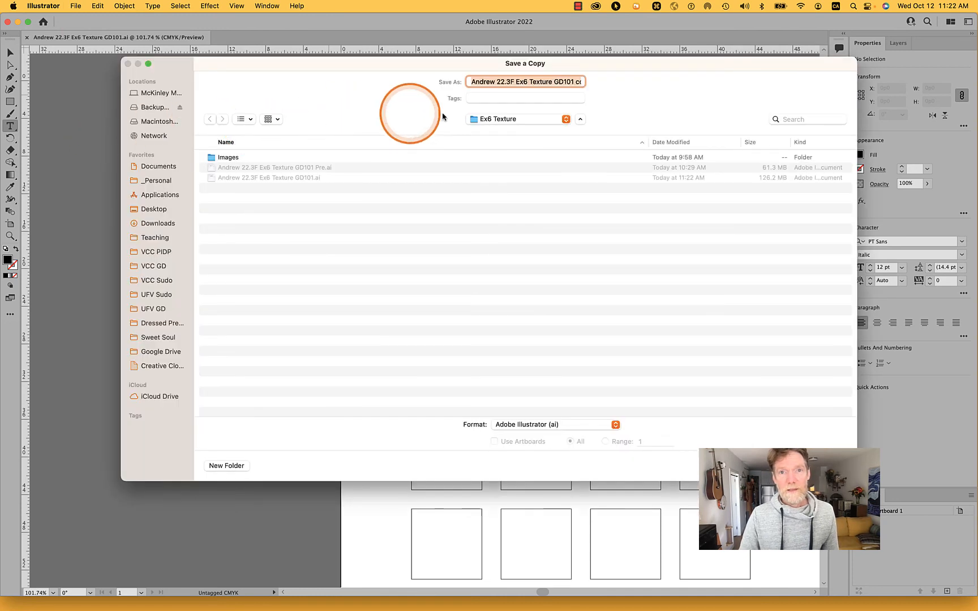
left_click(525, 119)
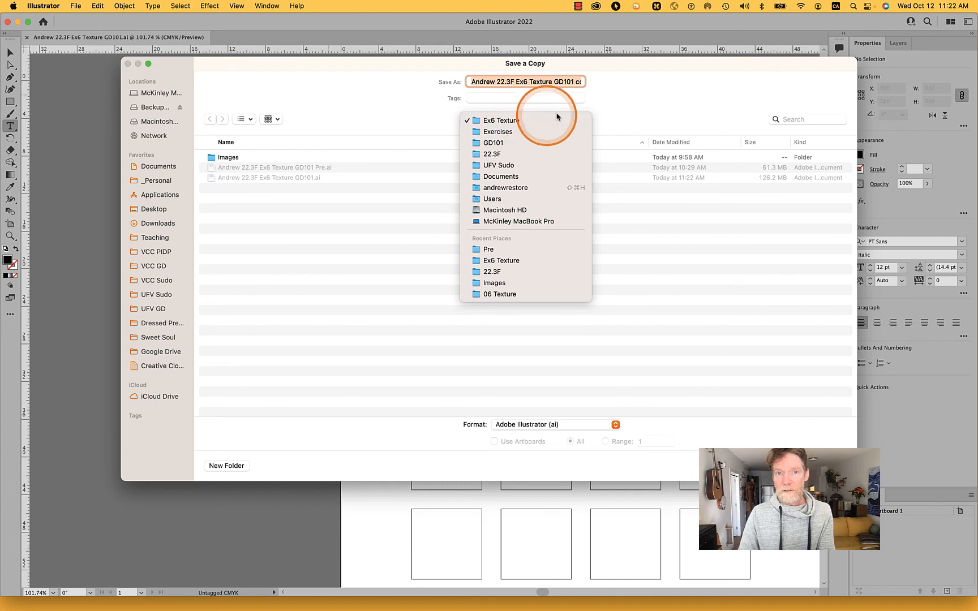
left_click(578, 82)
left_click(579, 82)
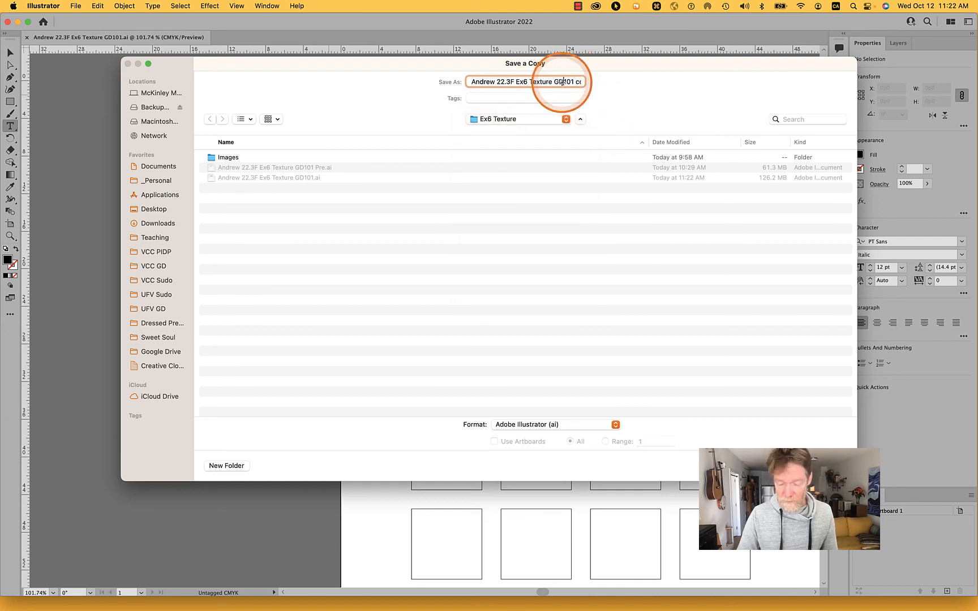
key("alt+Right")
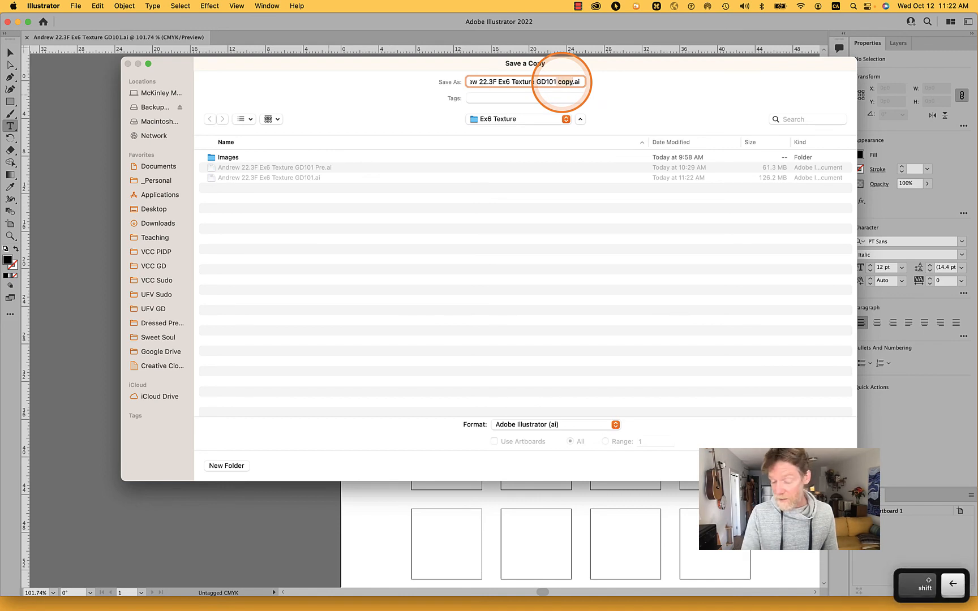
key("alt+BackSpace")
key("BackSpace")
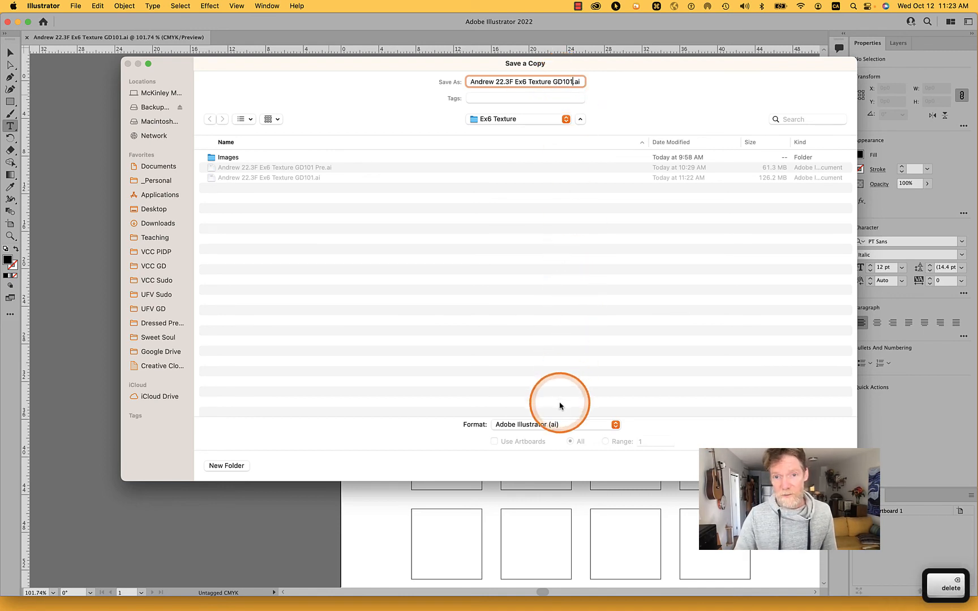
Save the copy in Adobe PDF (pdf) format and turn off Preserve Illustrator Editing Capabilities in the PDF options
left_click(559, 425)
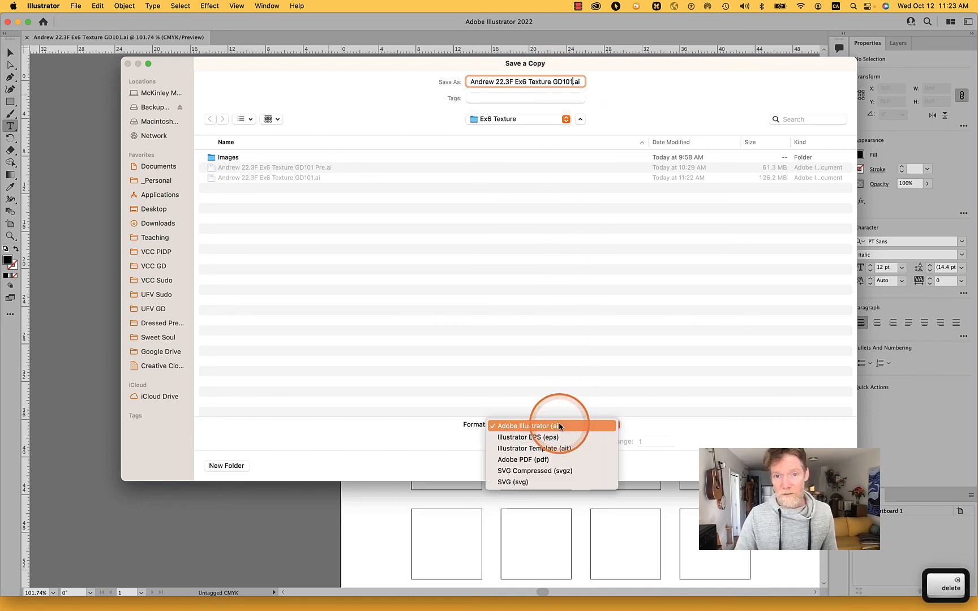
left_click(549, 460)
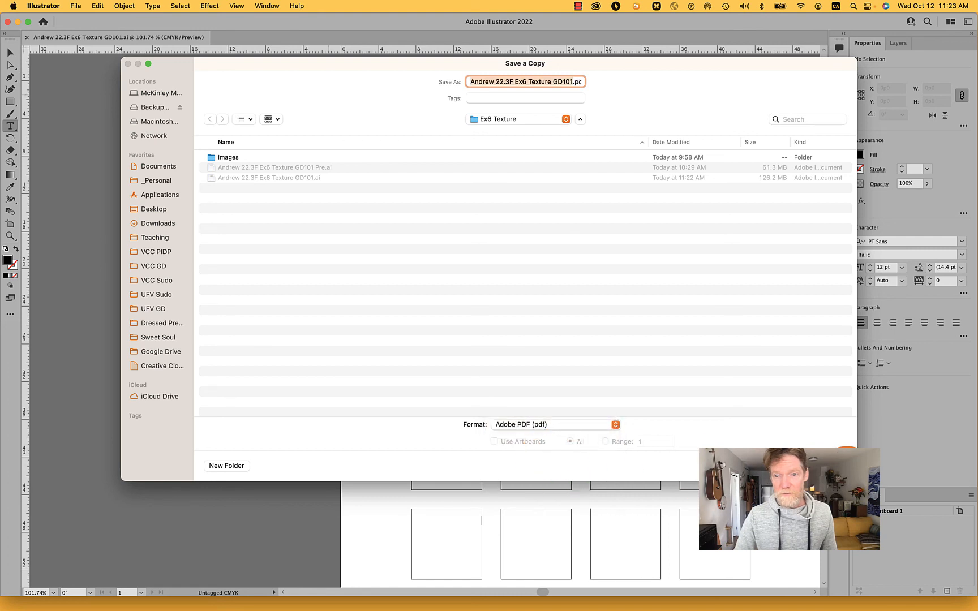
left_click(838, 462)
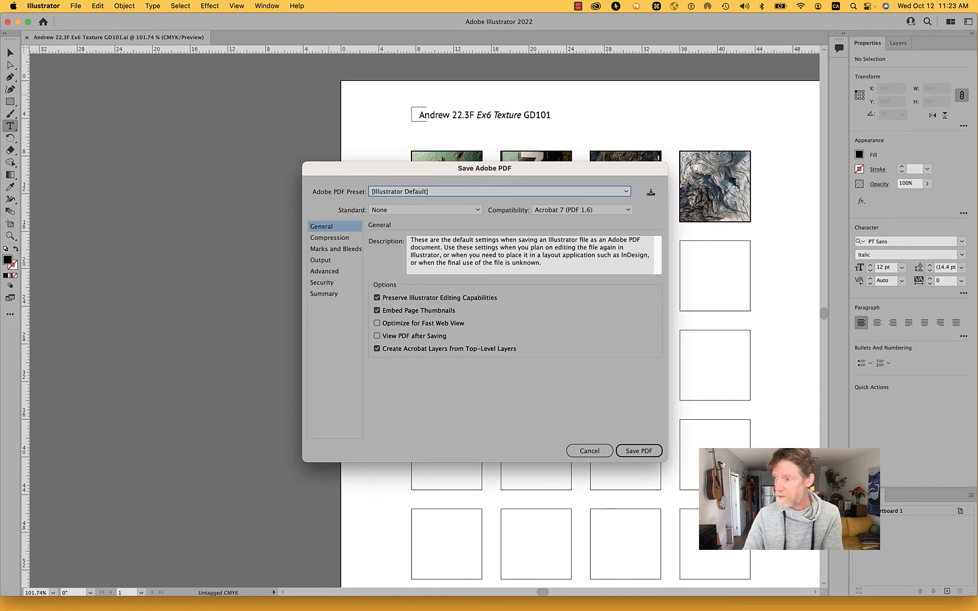
left_click(384, 299)
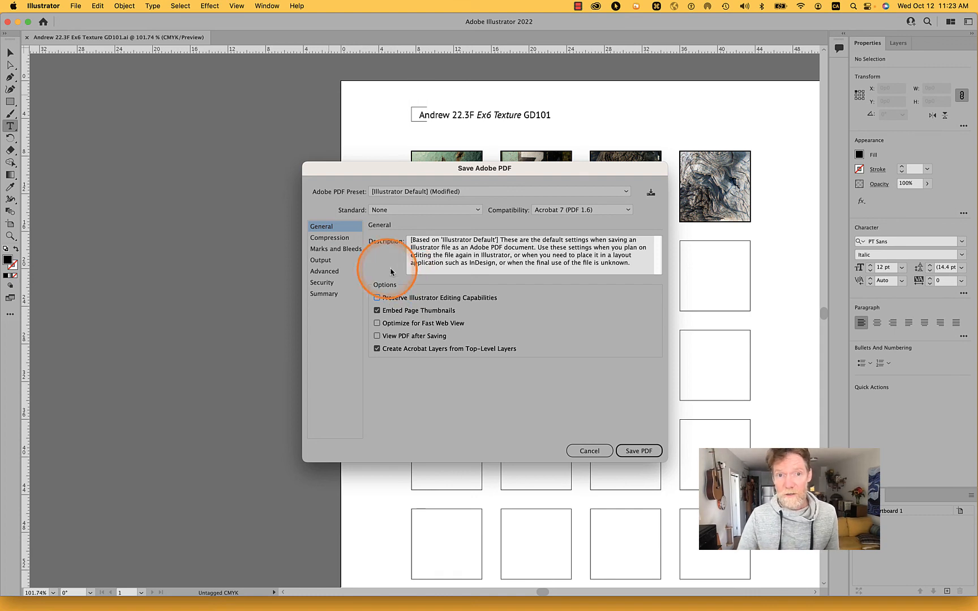
left_click(389, 299)
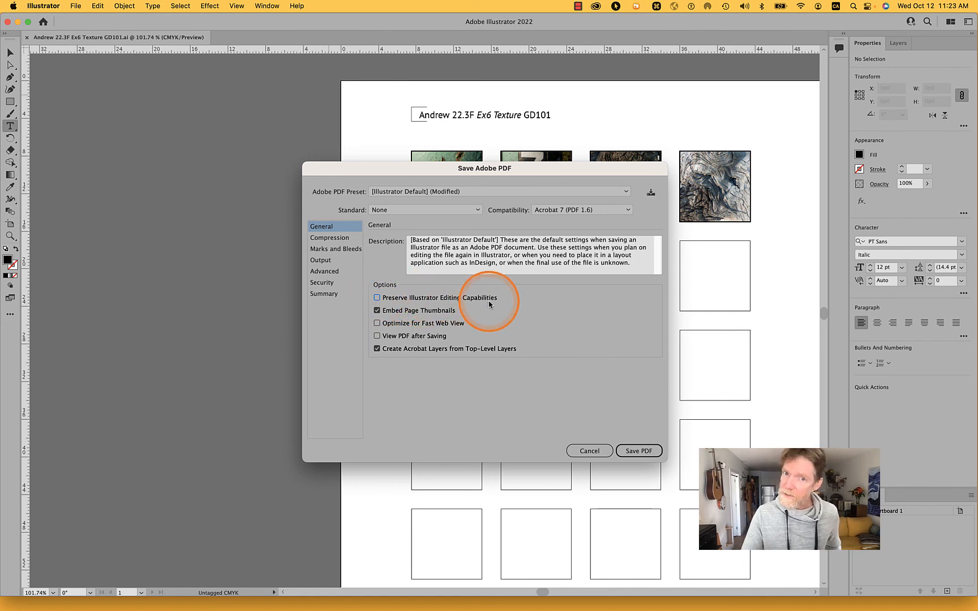
Set the PDF's color bitmap images to Average Downsampling at 150 ppi above 225 ppi with Automatic (JPEG) compression
left_click(330, 237)
left_click(430, 255)
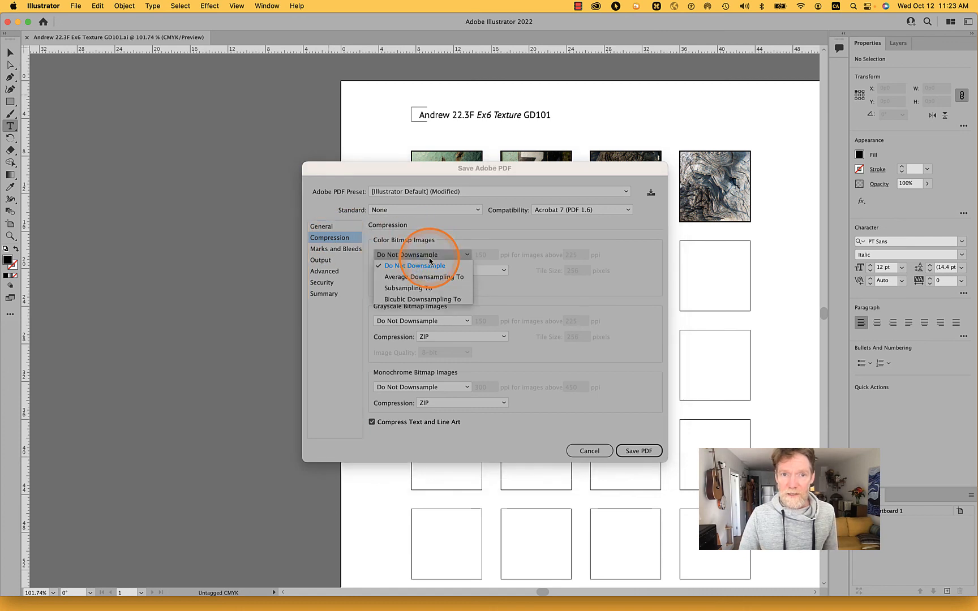
left_click(456, 278)
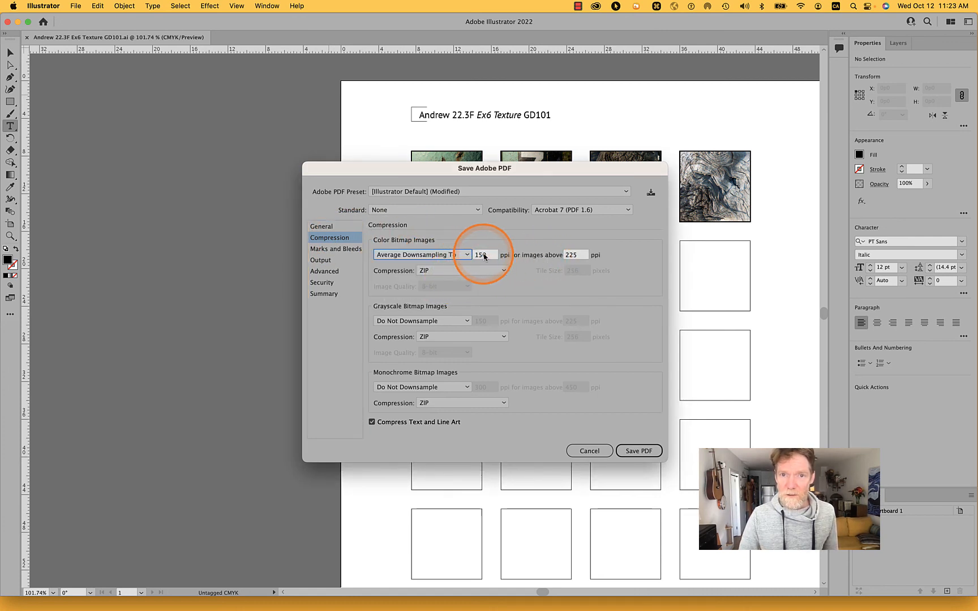
left_click(482, 272)
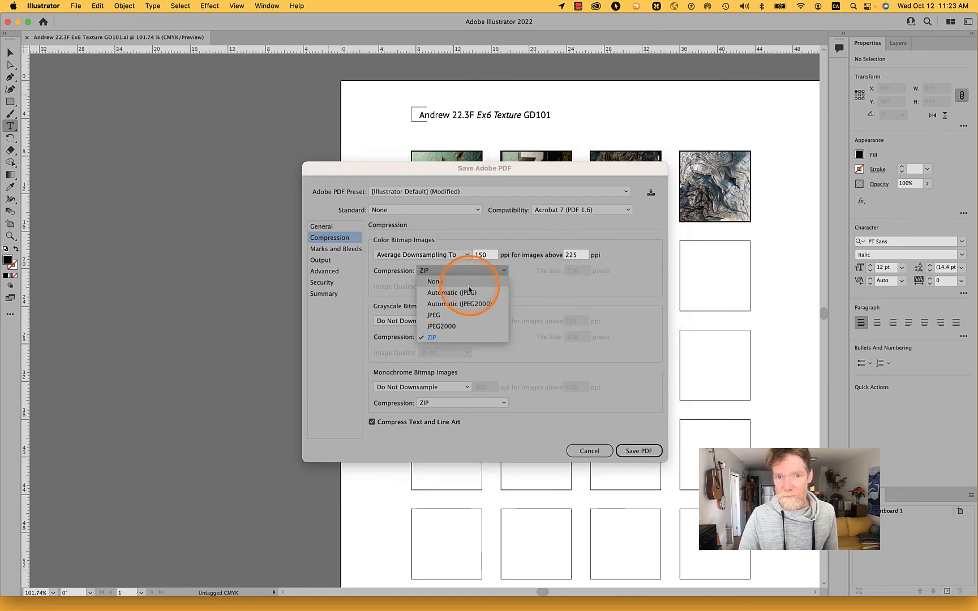
left_click(466, 293)
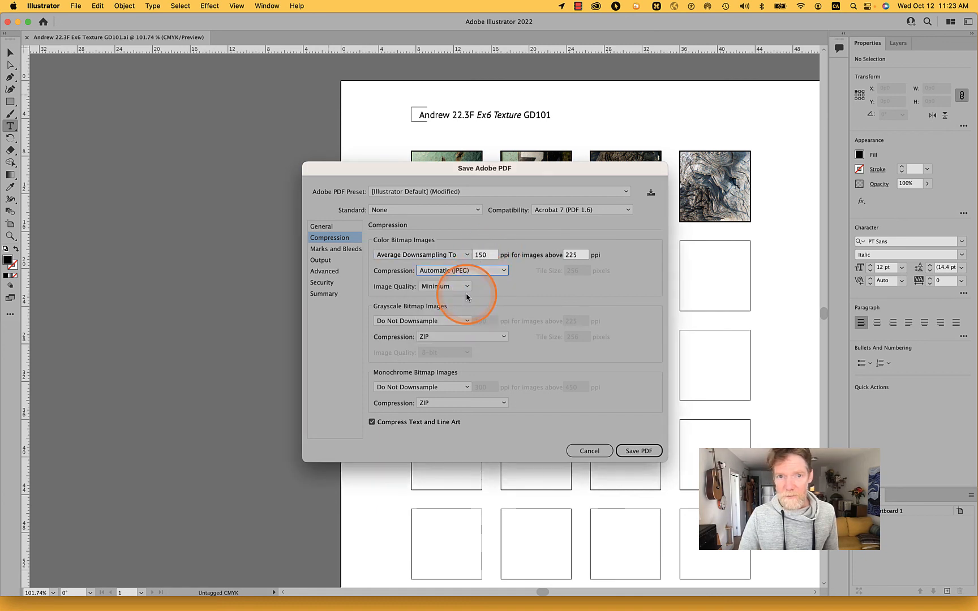
Set the grayscale bitmap images to Average Downsampling at 150 ppi above 225 ppi with JPEG compression
left_click(433, 321)
left_click(432, 344)
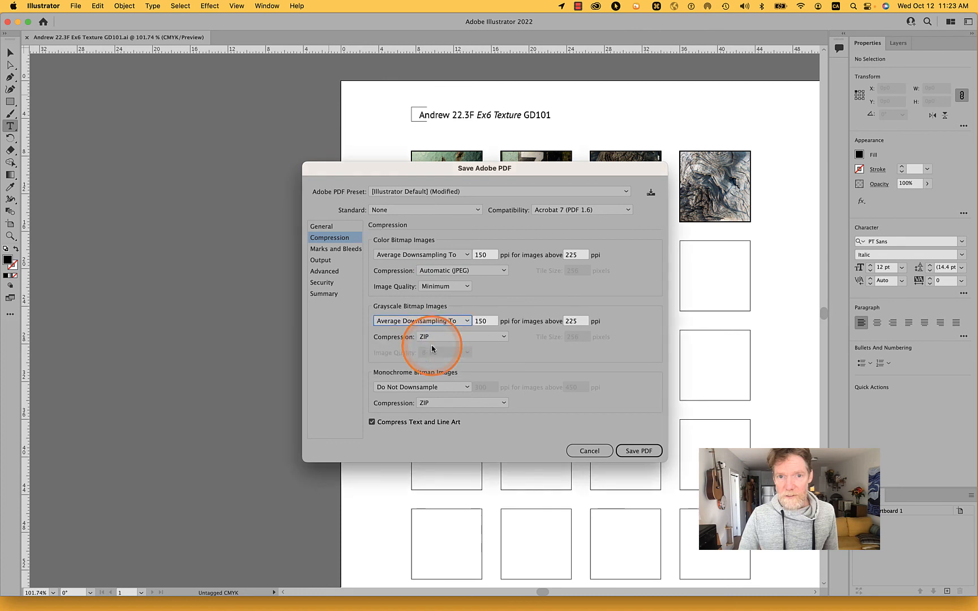
left_click(443, 335)
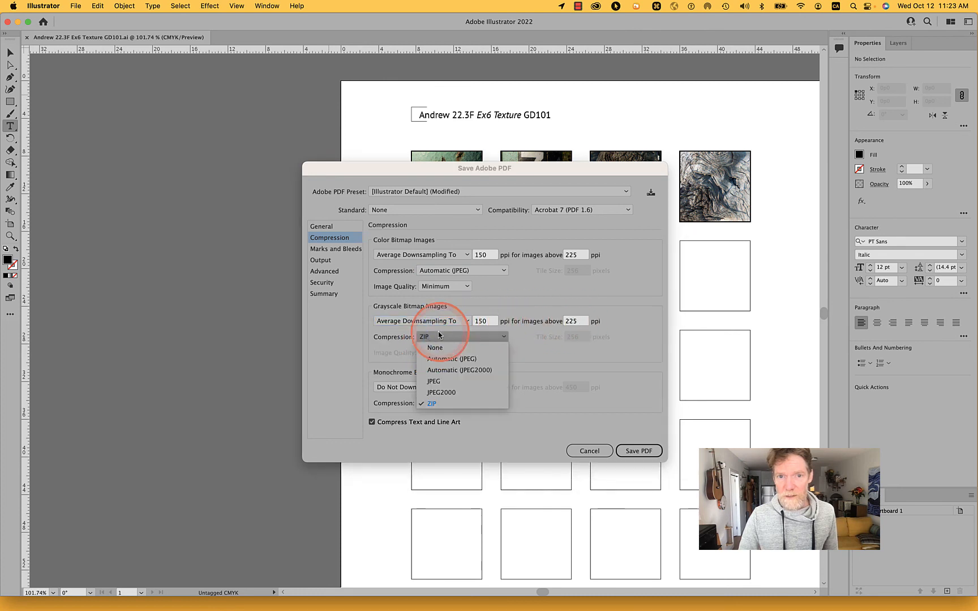
left_click(446, 375)
Set the monochrome bitmap images to Average Downsampling at 300 ppi above 450 ppi, keeping ZIP compression
left_click(439, 385)
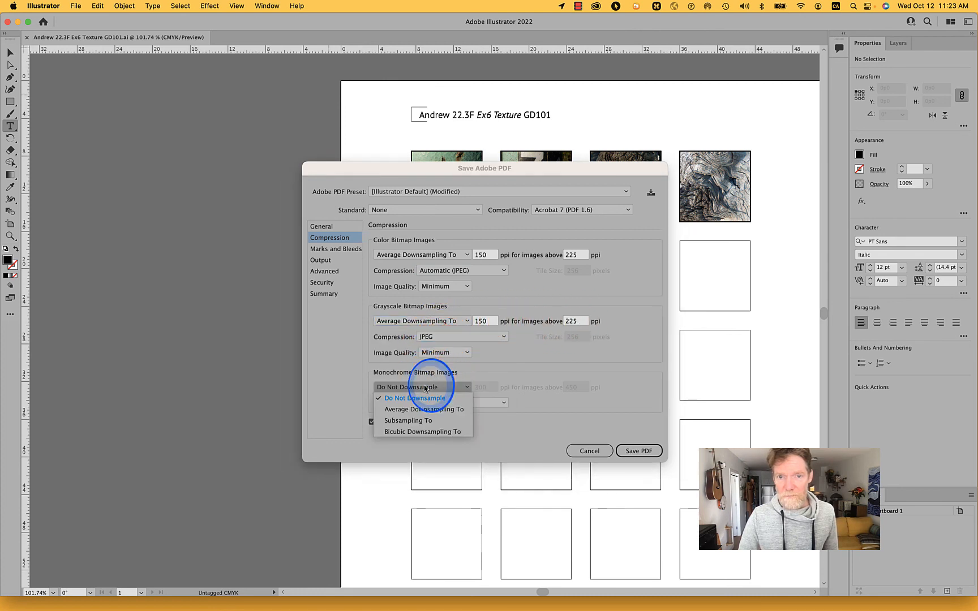
left_click(445, 401)
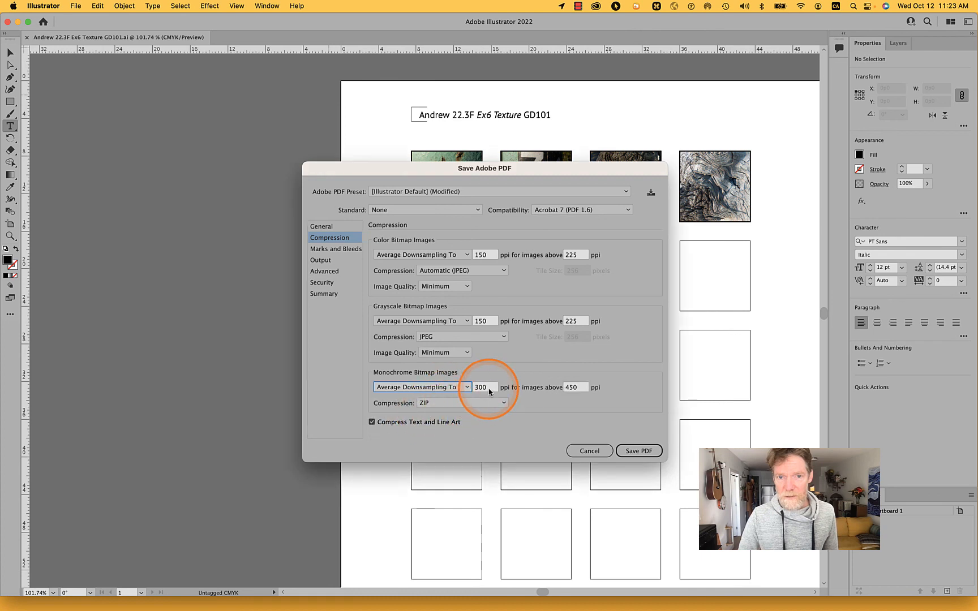
left_click(447, 403)
left_click(581, 428)
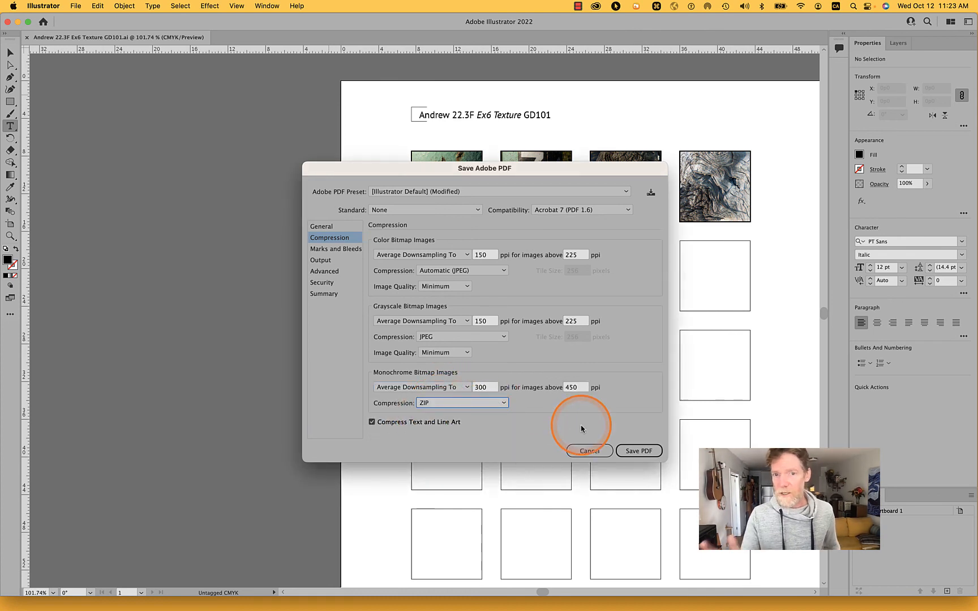
Save the current PDF settings as a preset named "GD101 Optimized PDF"
left_click(651, 193)
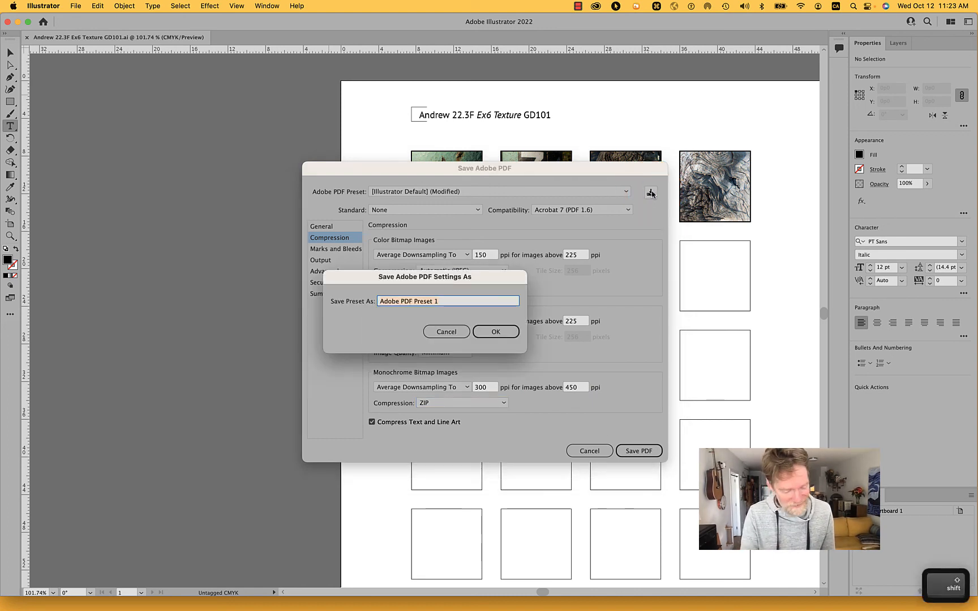
type("G")
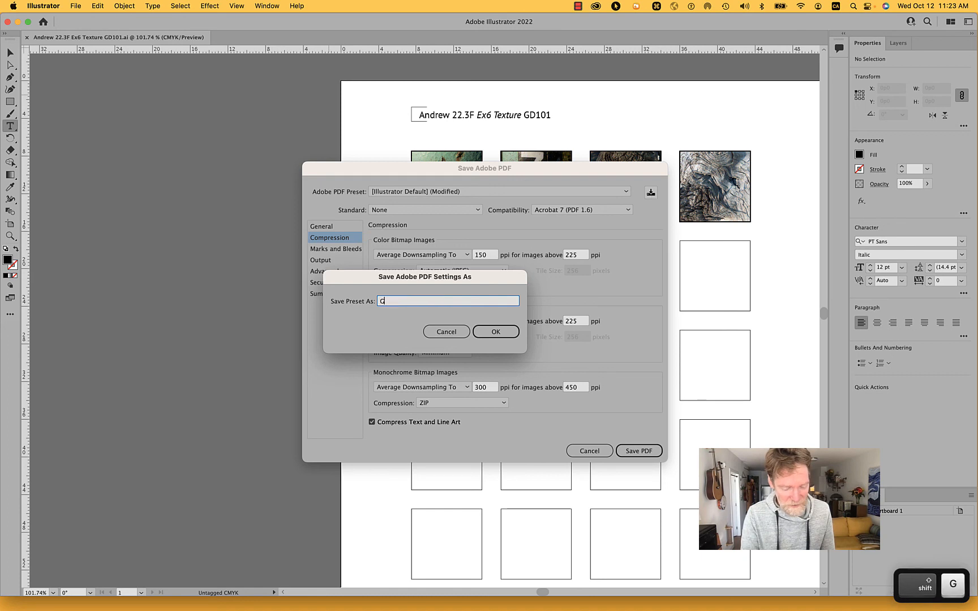
type("D1")
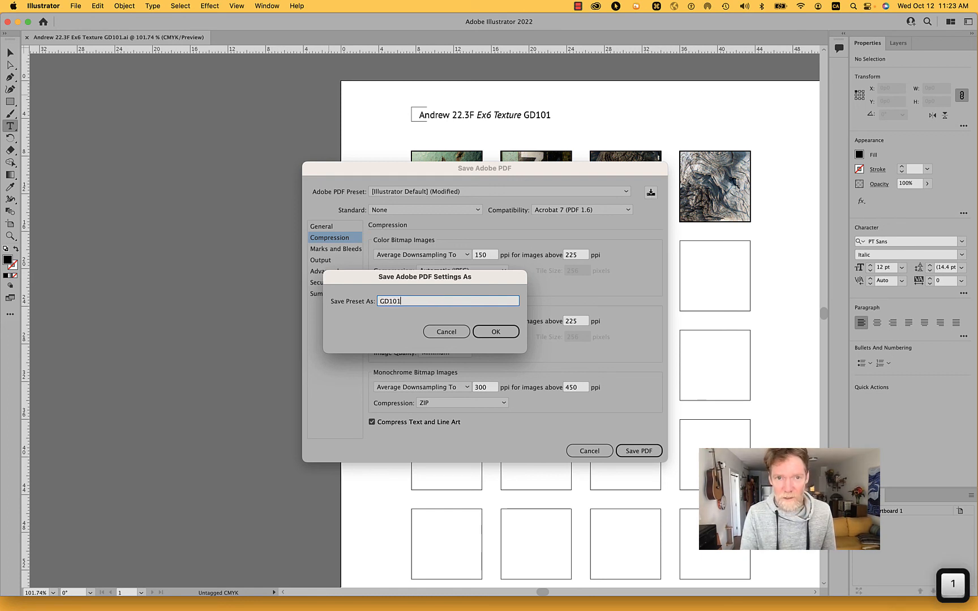
type("01 Opt")
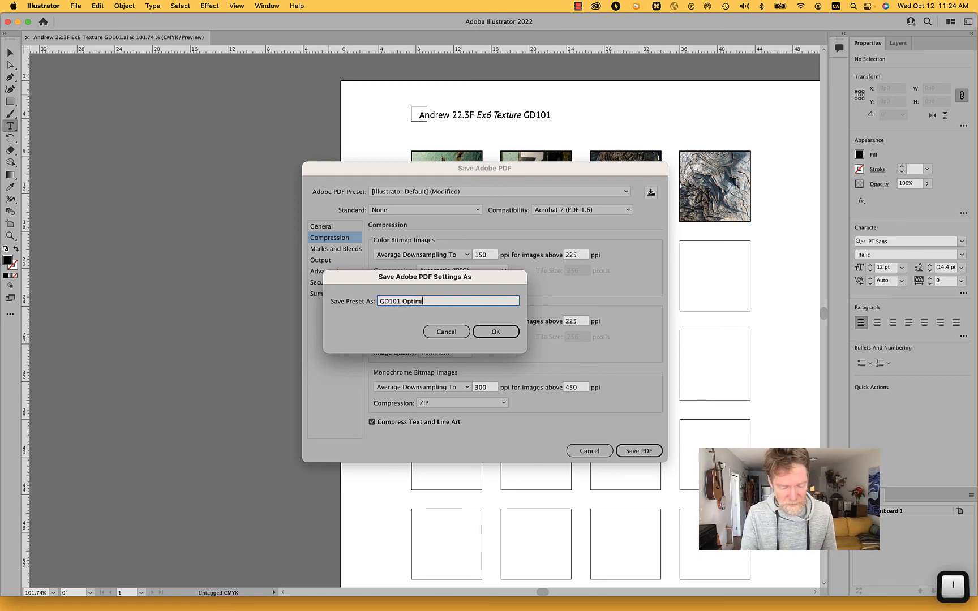
type("imized PDF")
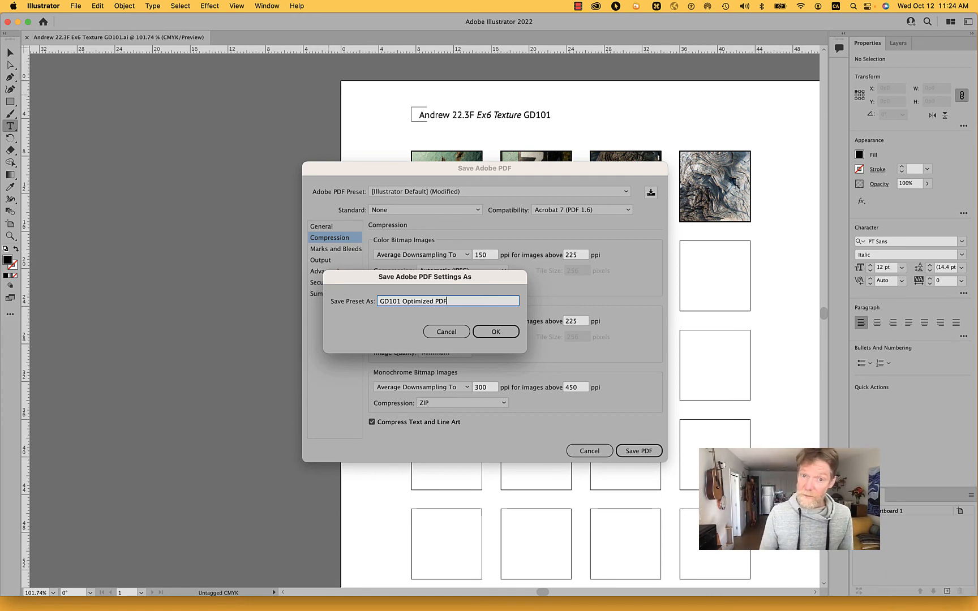
left_click(496, 331)
Choose the GD101 Optimized PDF preset and save the PDF
left_click(631, 192)
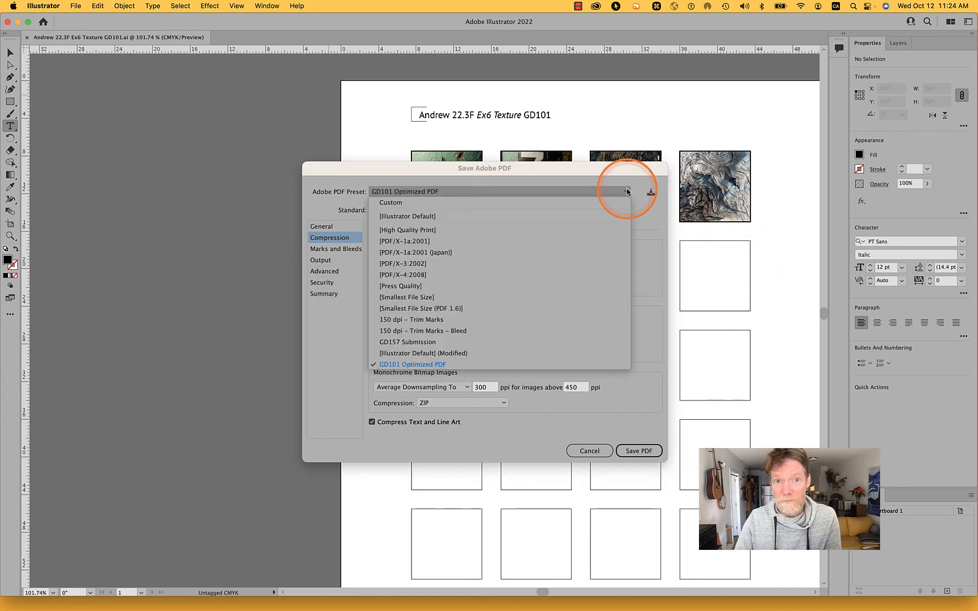
left_click(456, 365)
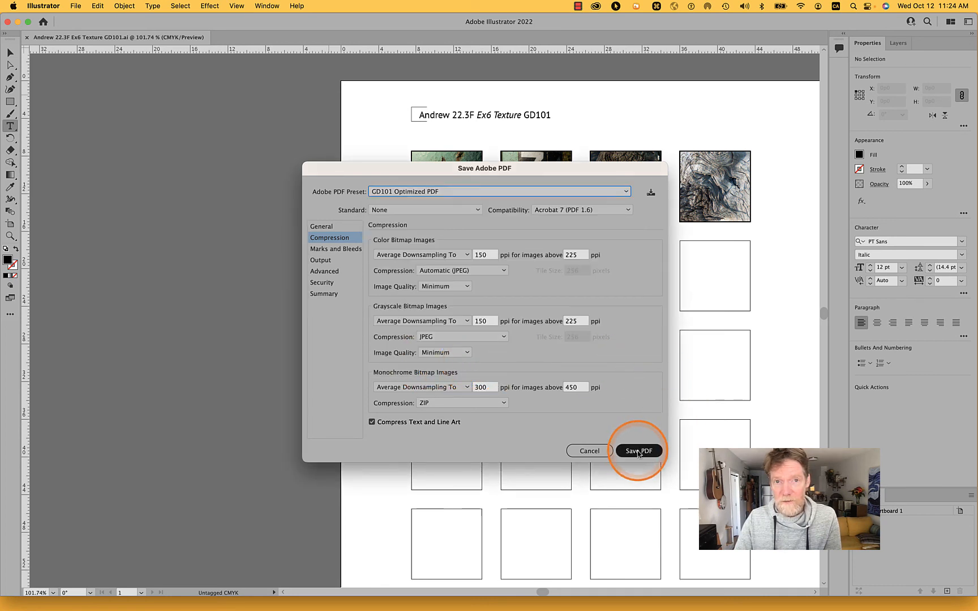
left_click(638, 451)
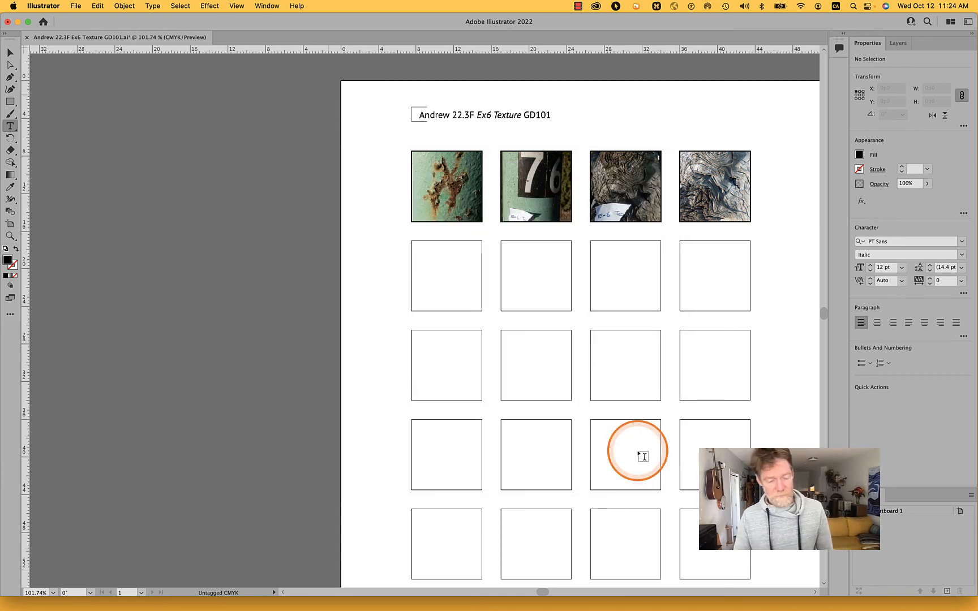
Switch to Miro and open the "GD101 22.3F LP Content" board
key("super+Tab")
key("super+Tab")
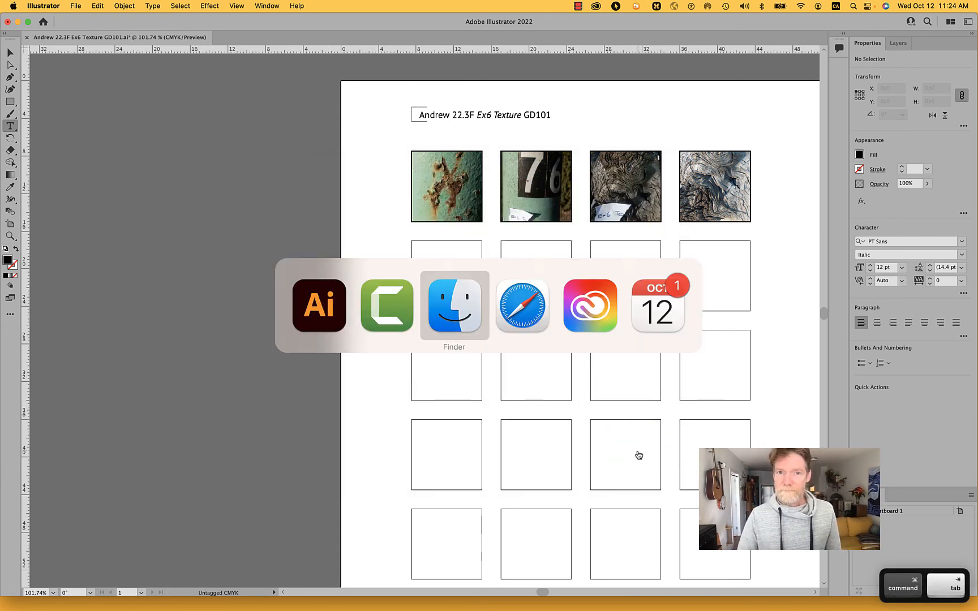
key("super+Tab")
key("super+shift+Tab")
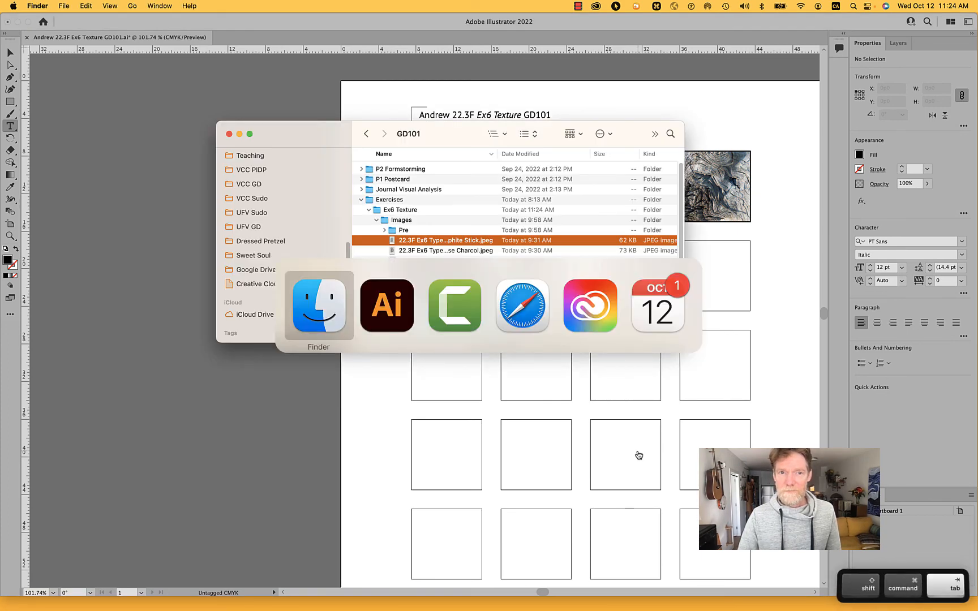
key("super+space")
type("miro")
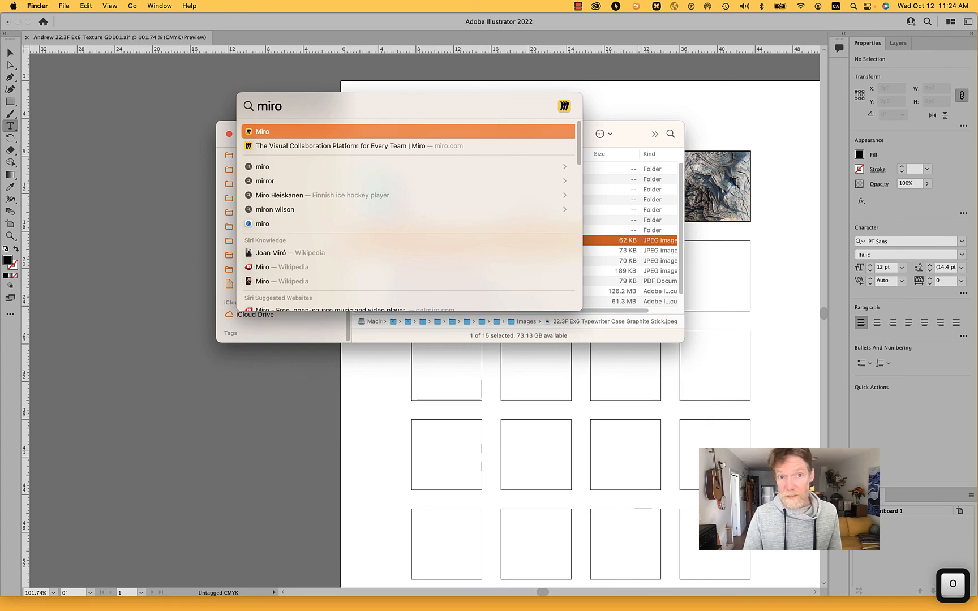
key("Return")
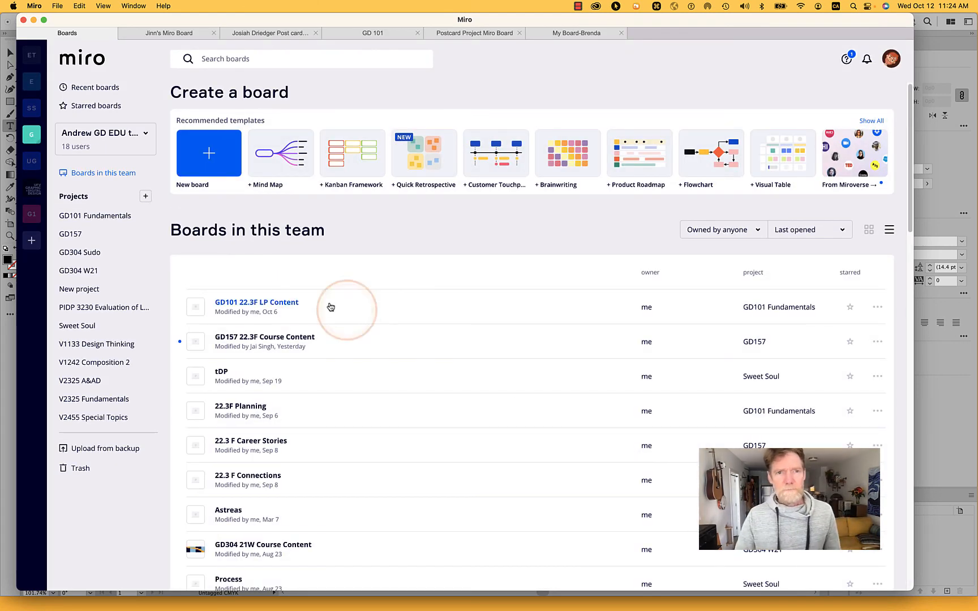
left_click(274, 305)
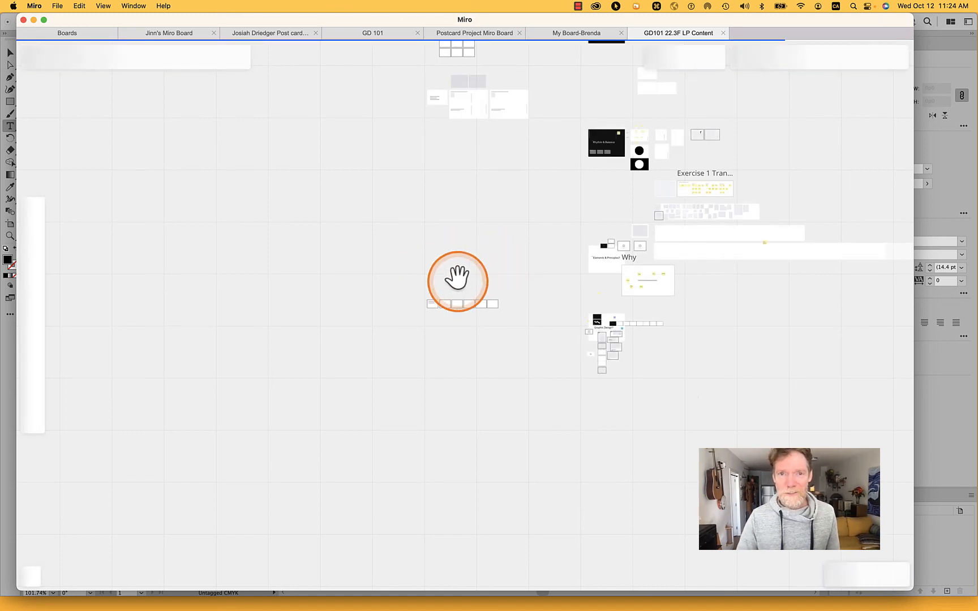
scroll(447, 281, "up", 10)
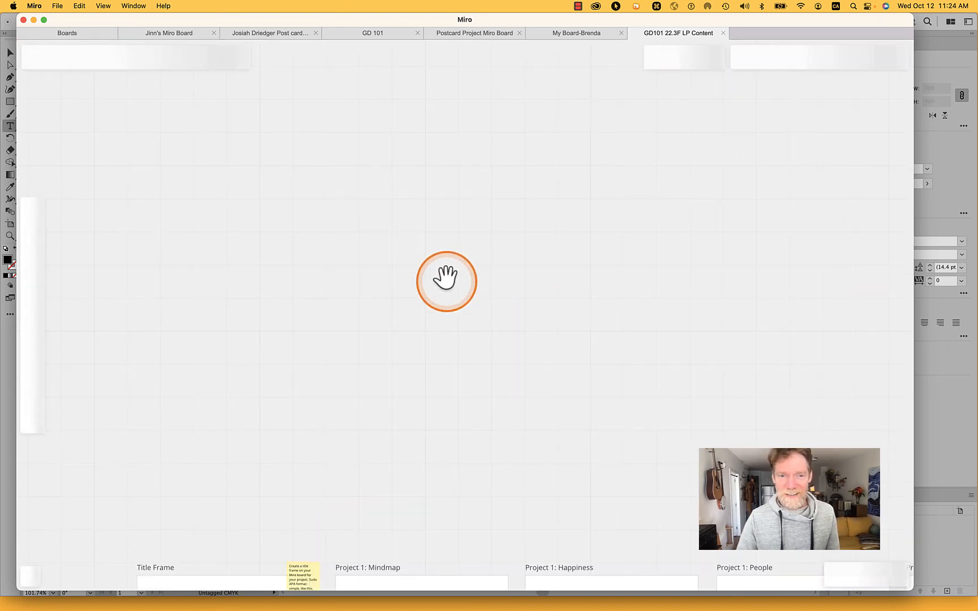
Switch to Finder and open the Ex6 Texture folder inside the Exercises folder
scroll(446, 277, "down", 3)
key("space")
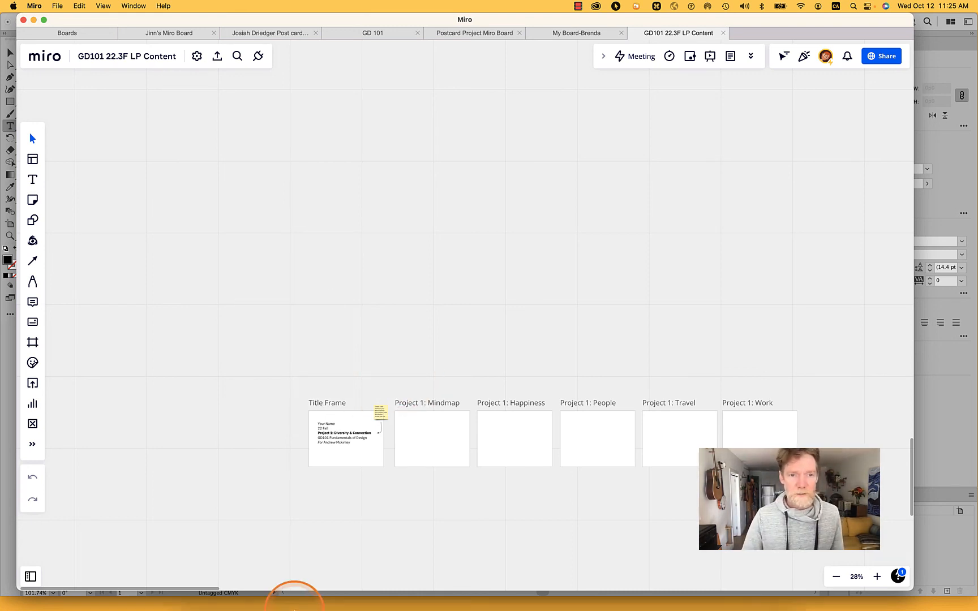
mouse_move(302, 593)
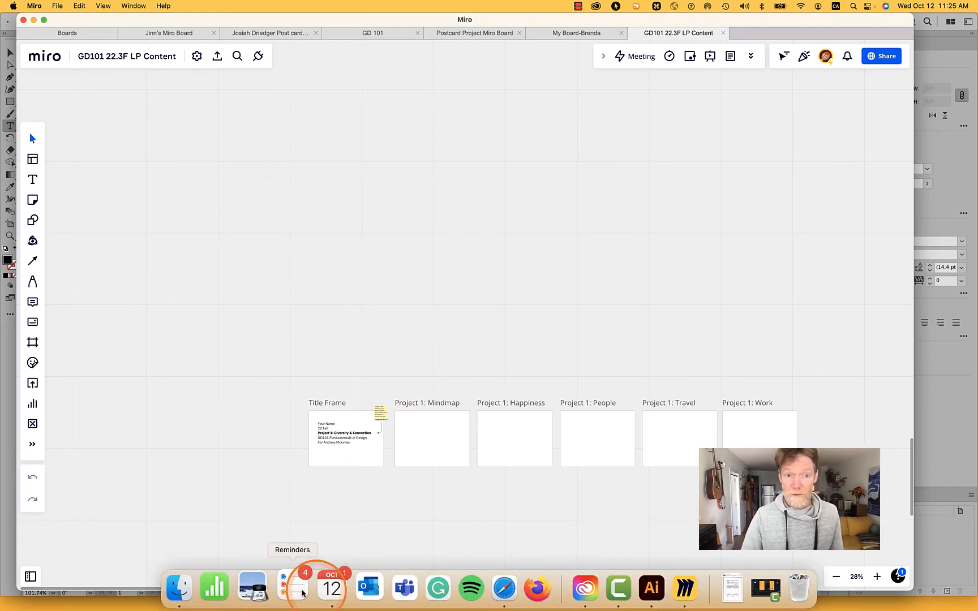
left_click(180, 588)
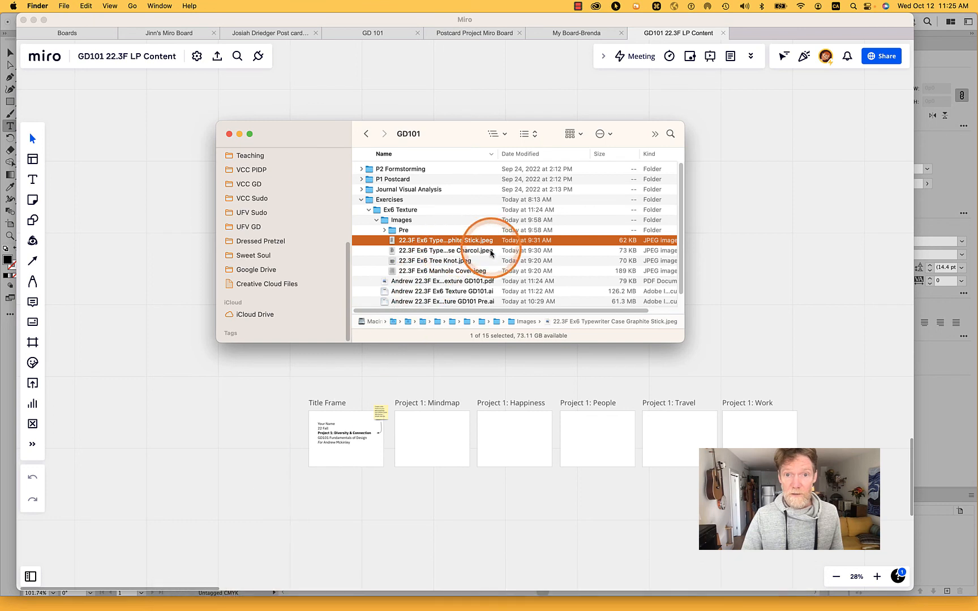
double_click(378, 210)
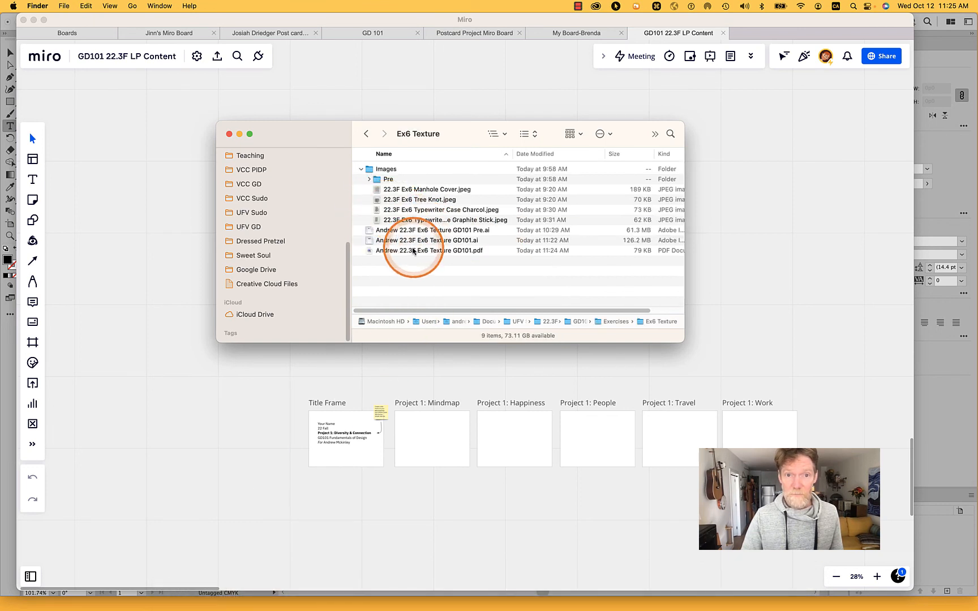
Place the Ex6 Texture GD101 PDF from the folder onto the Miro board in the empty area above the Title Frame
left_click(458, 252)
left_click_drag(467, 136, 11, 181)
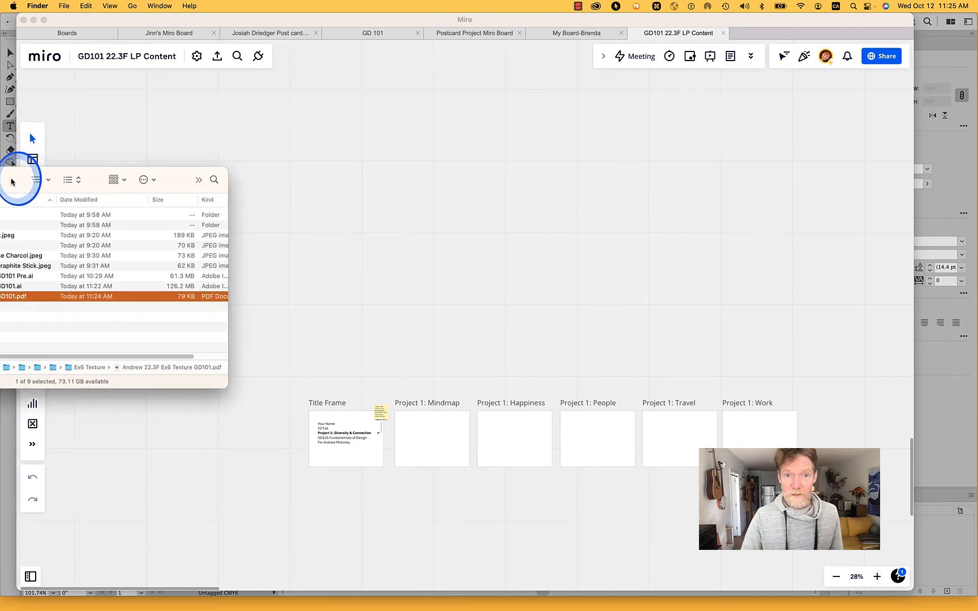
left_click_drag(17, 296, 382, 222)
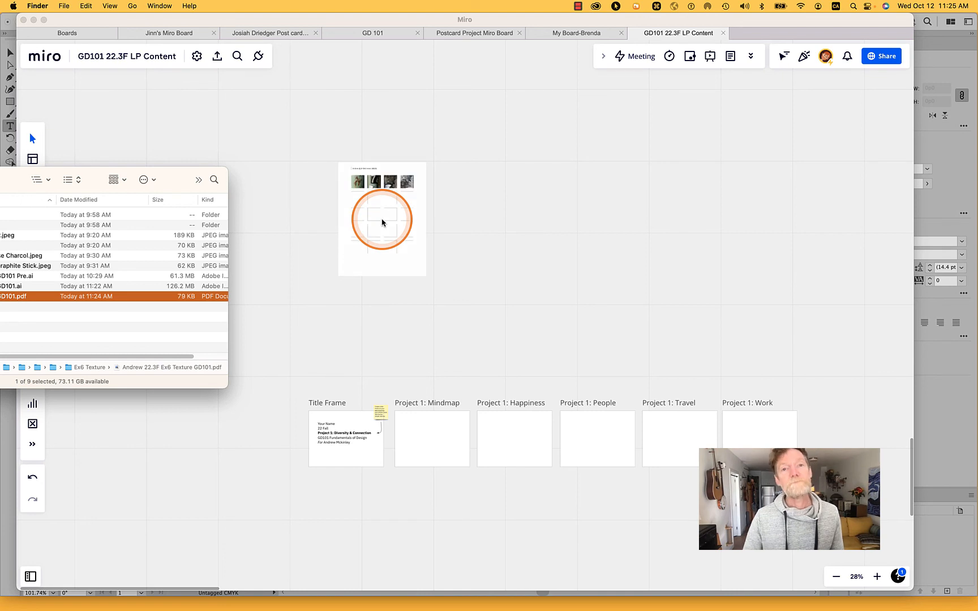
left_click(382, 223)
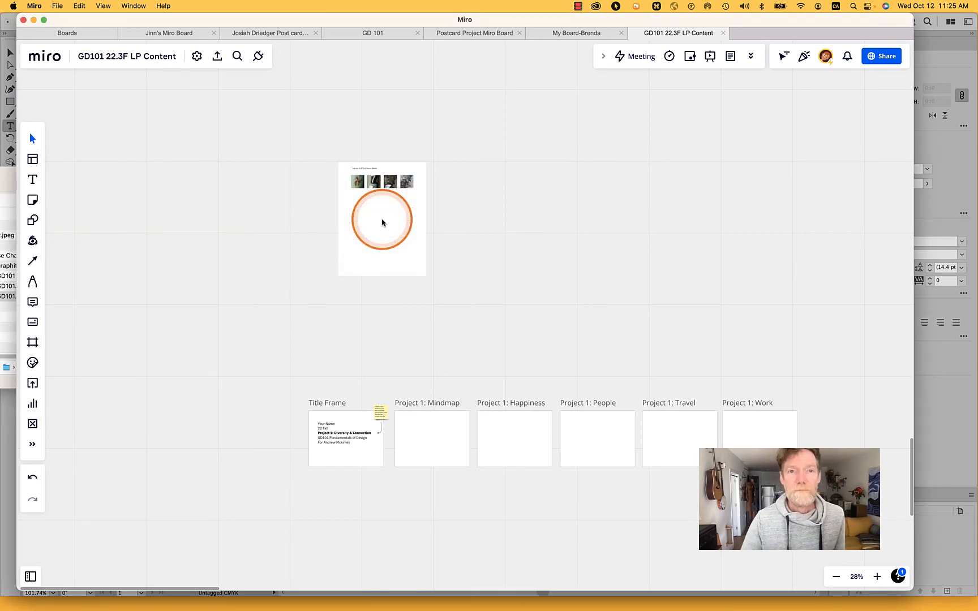
Move the placed PDF down so it sits just above the Project 1: Mindmap frame
scroll(382, 221, "up", 5)
left_click(477, 187)
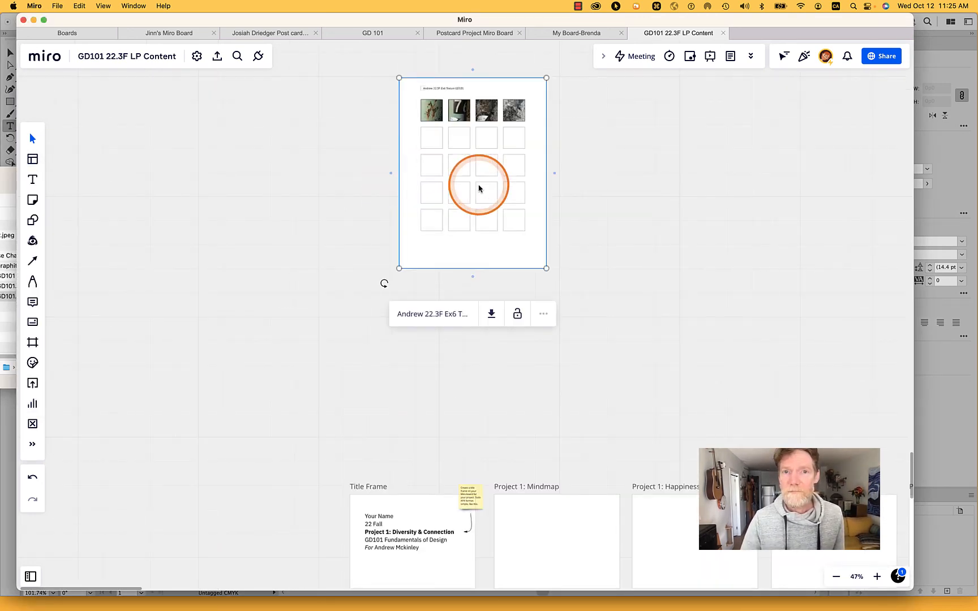
left_click_drag(481, 188, 575, 343)
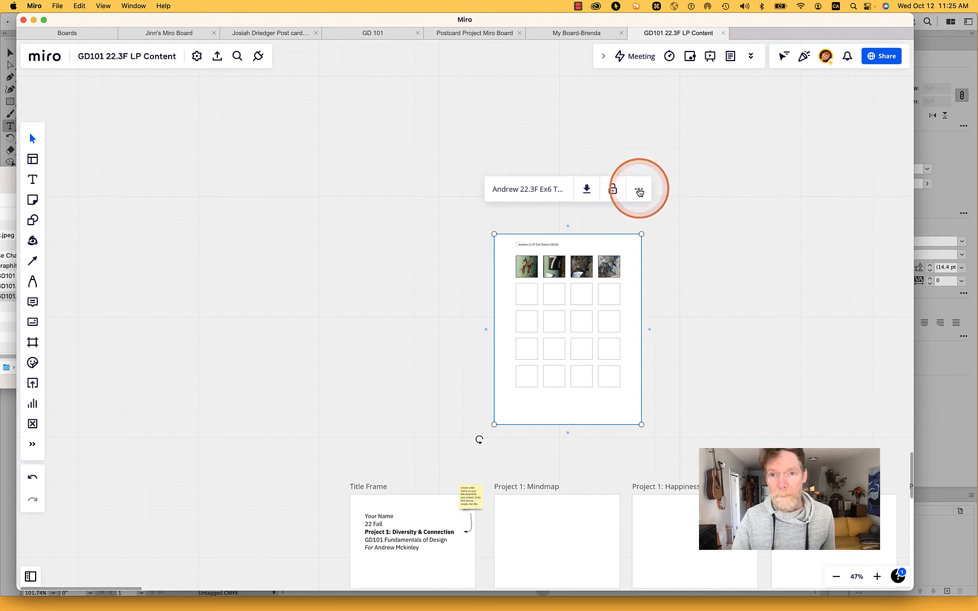
Create a frame around the placed texture PDF
left_click(638, 190)
left_click(670, 175)
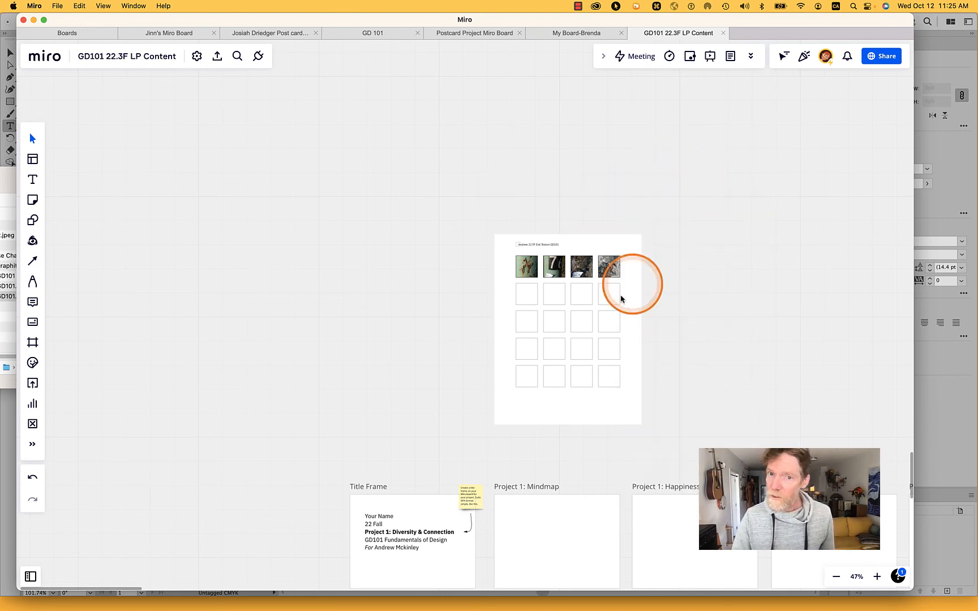
left_click(568, 328)
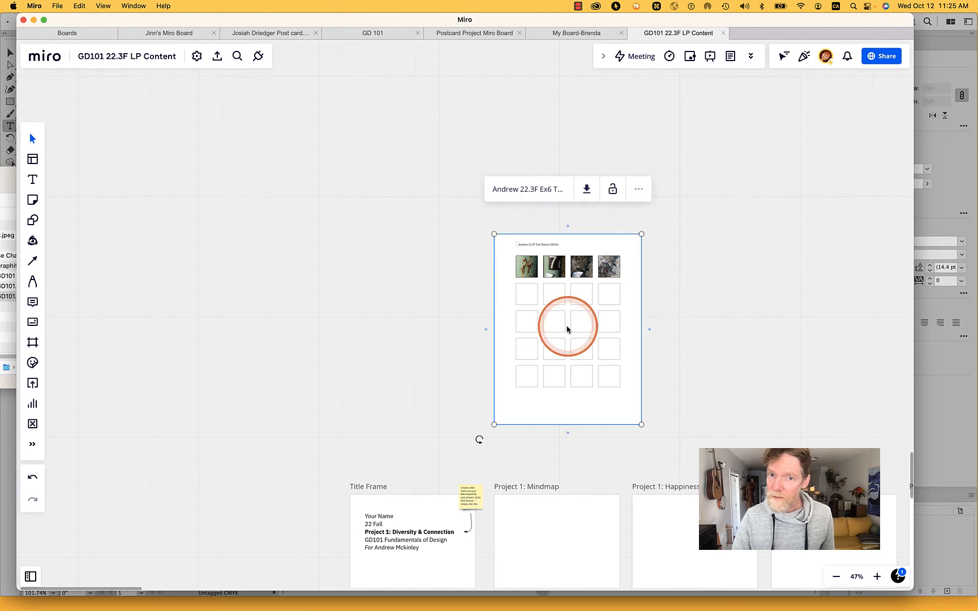
left_click(639, 190)
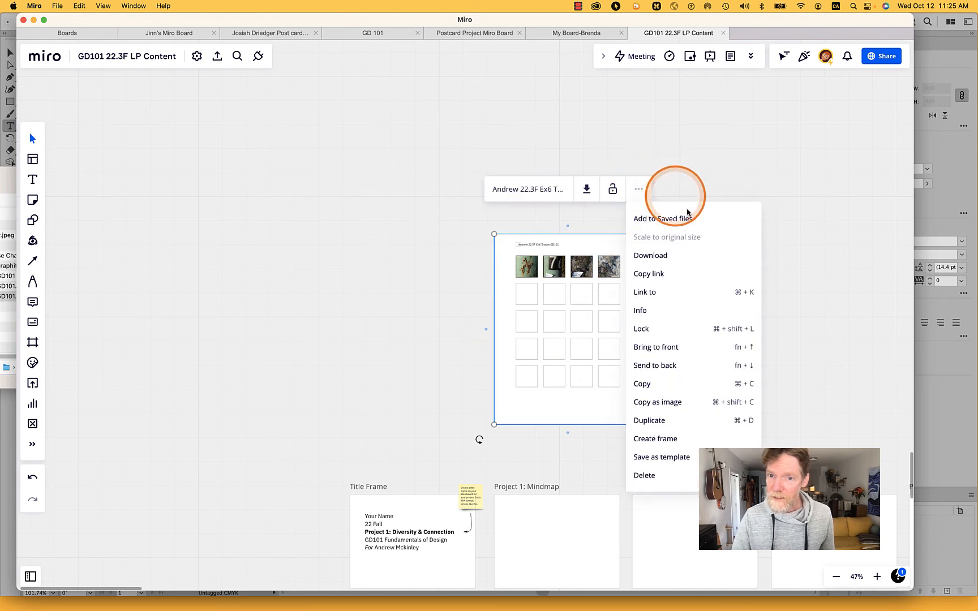
left_click(671, 438)
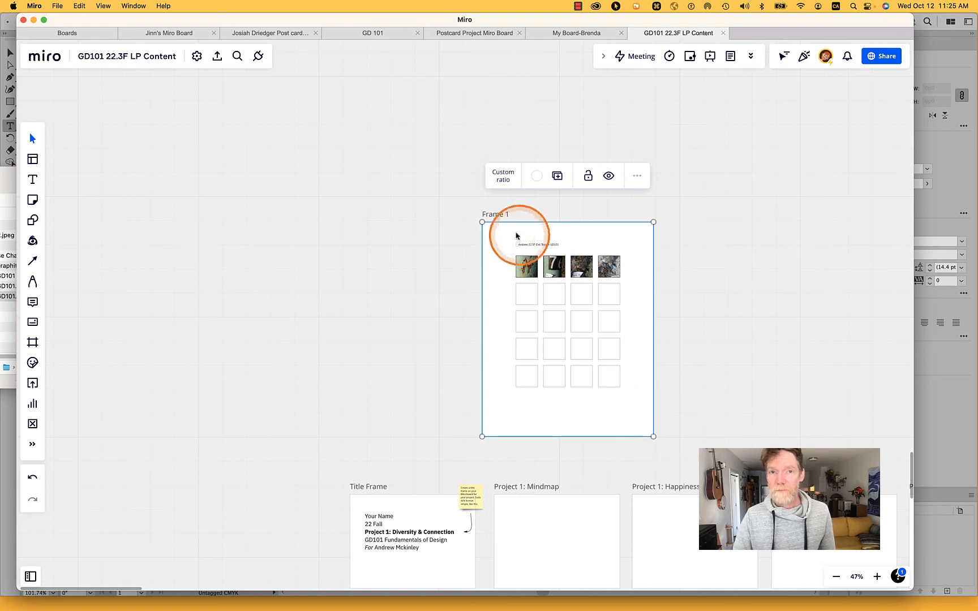
Rename the new frame around the PDF as "Ex6 Texture"
double_click(499, 215)
type("Exer")
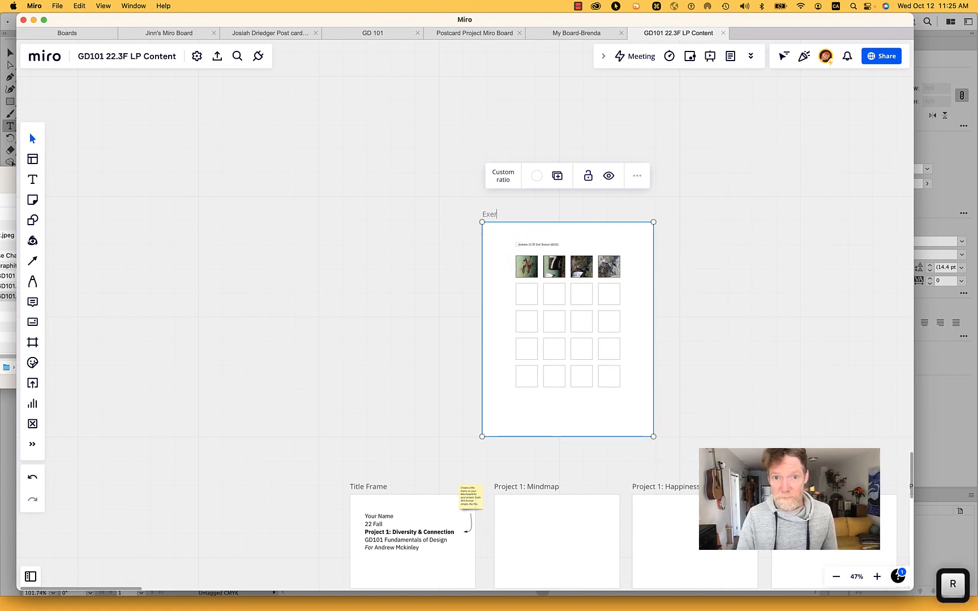
key("BackSpace")
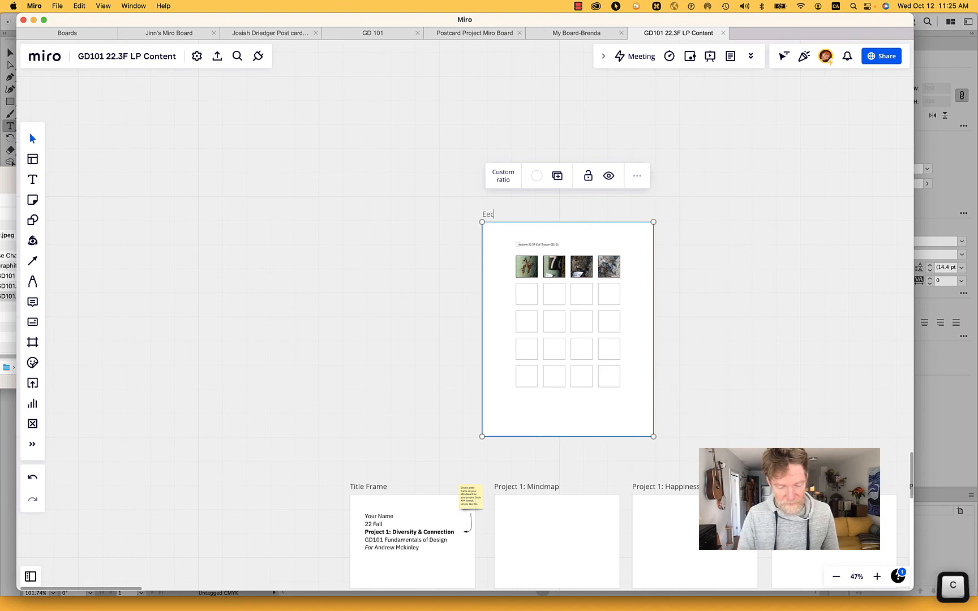
type("6")
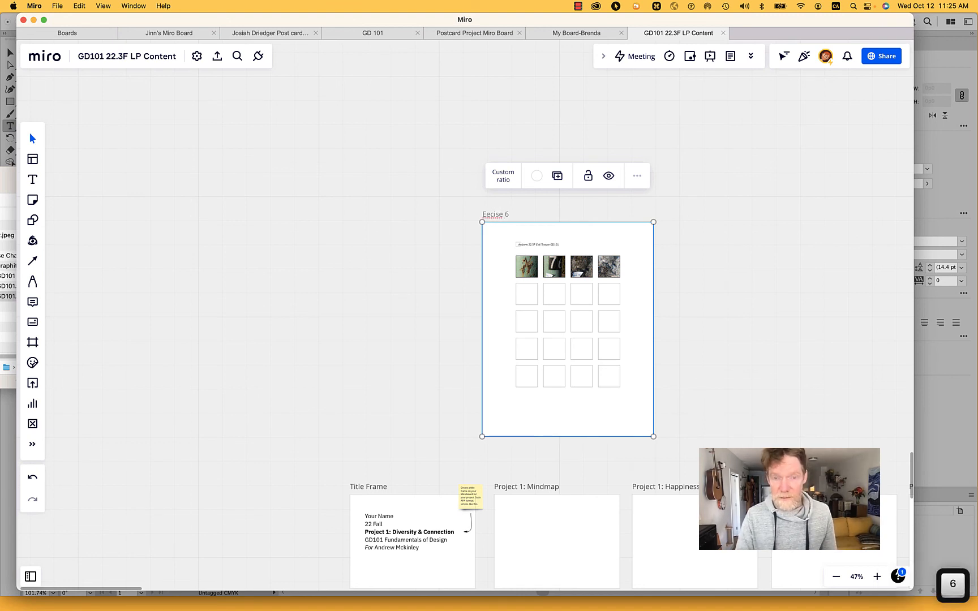
key("super+shift+Left")
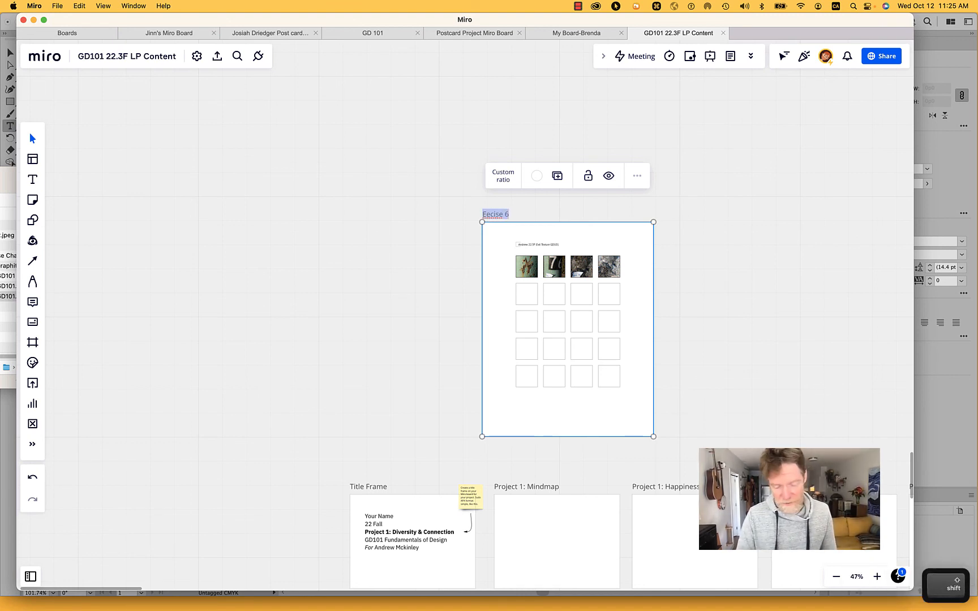
type("Ex6 Texture")
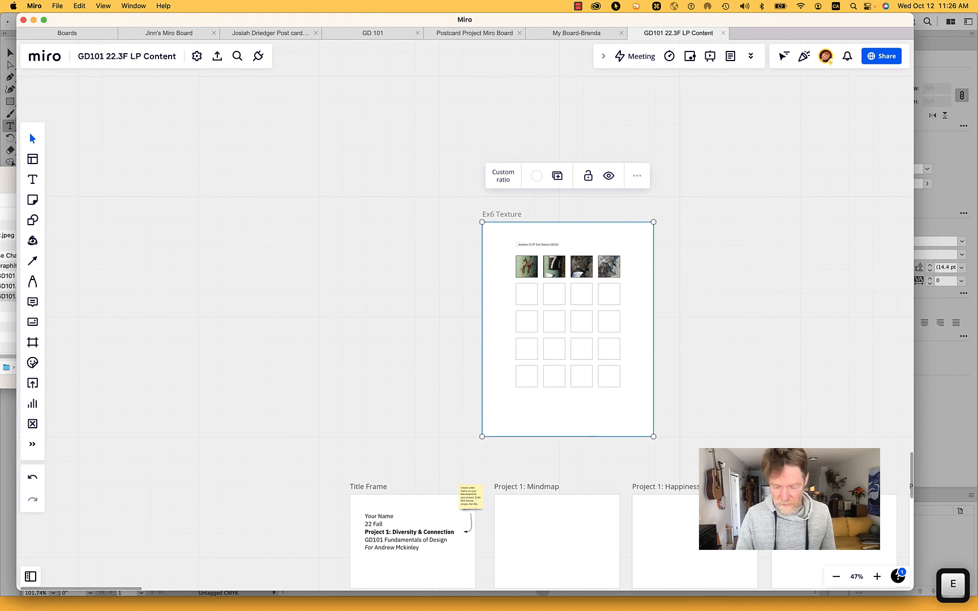
key("Return")
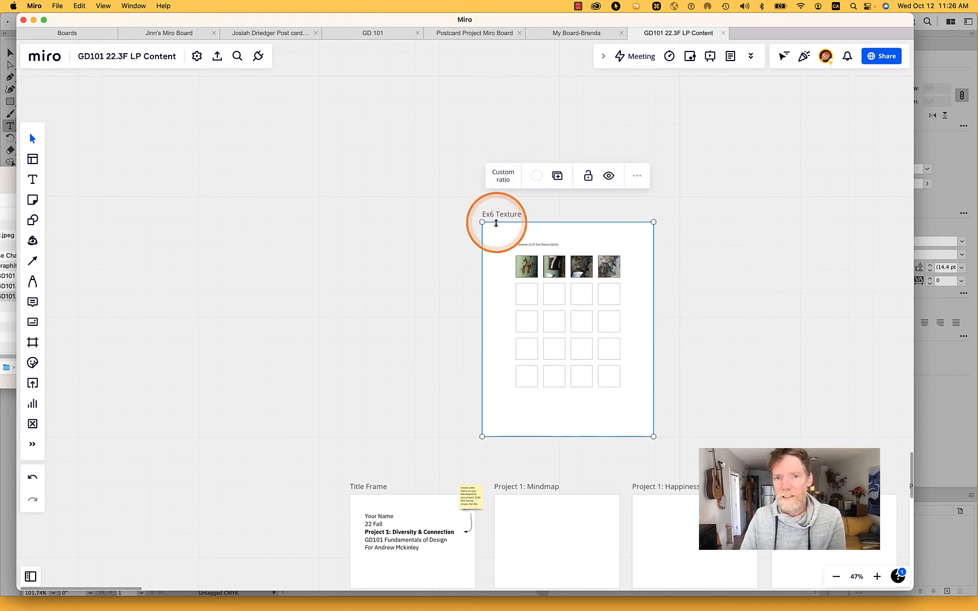
Try transparent, teal and orange background colours on the Ex6 Texture frame
left_click(536, 176)
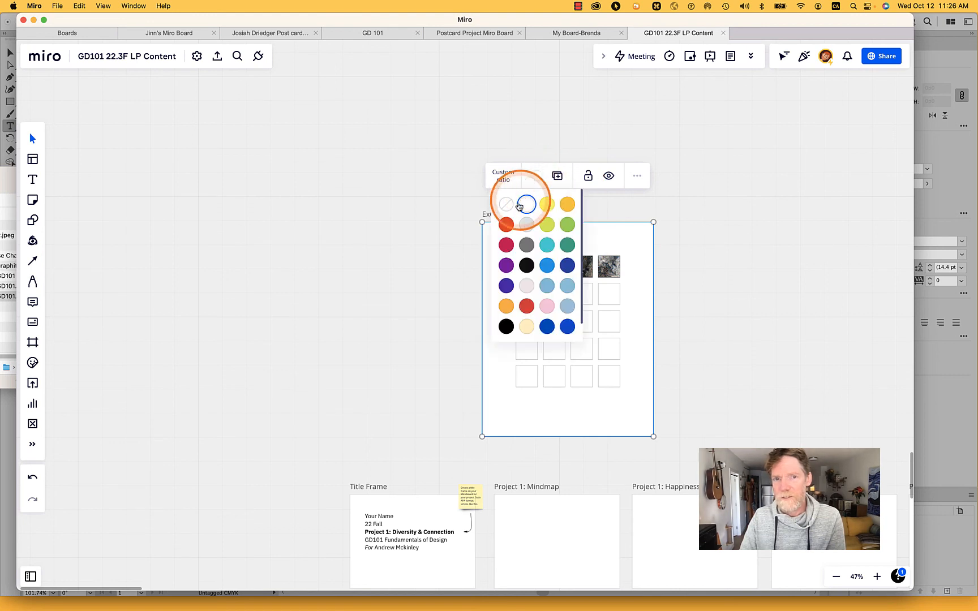
left_click(507, 203)
left_click(539, 176)
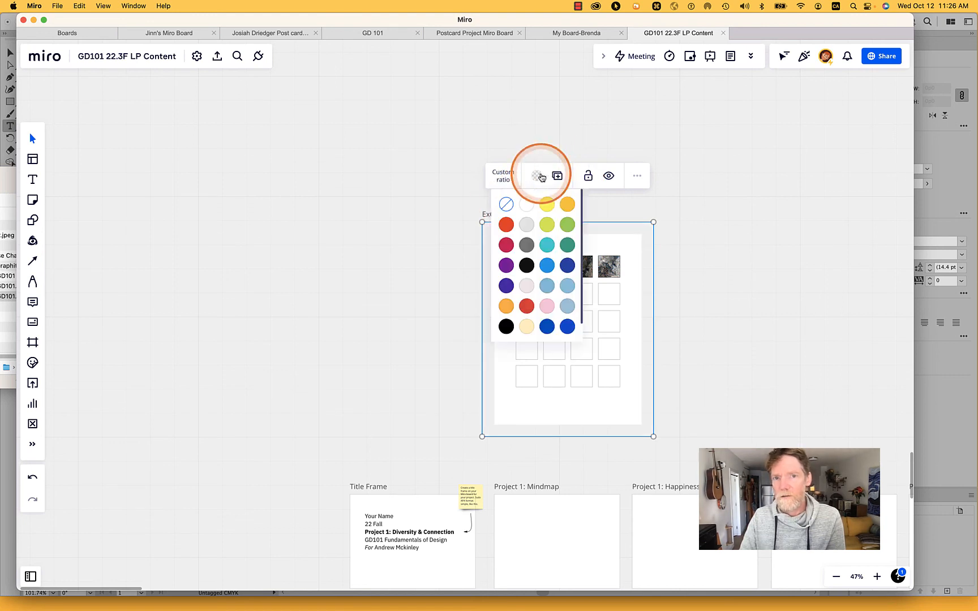
left_click(546, 245)
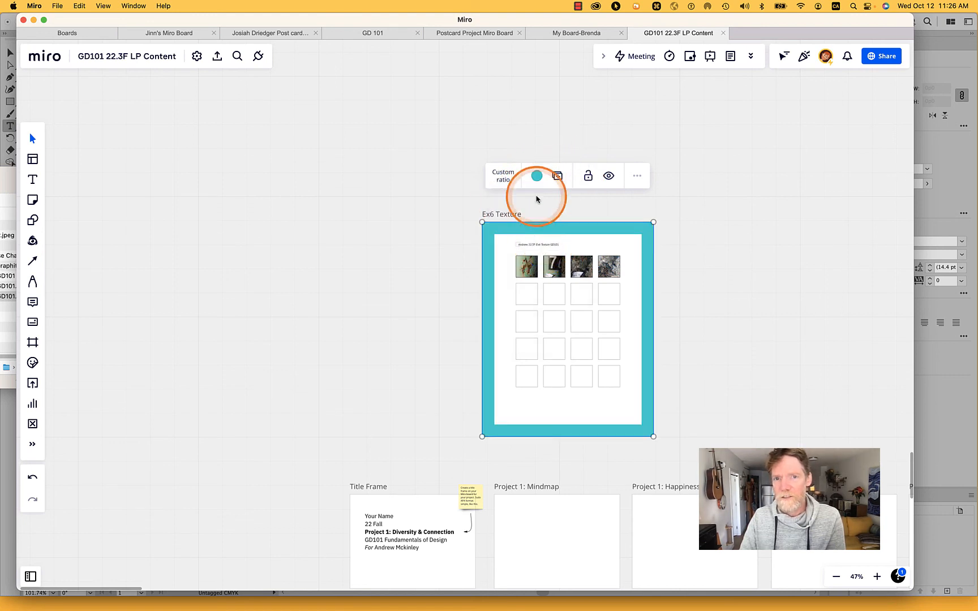
left_click(537, 176)
left_click(506, 306)
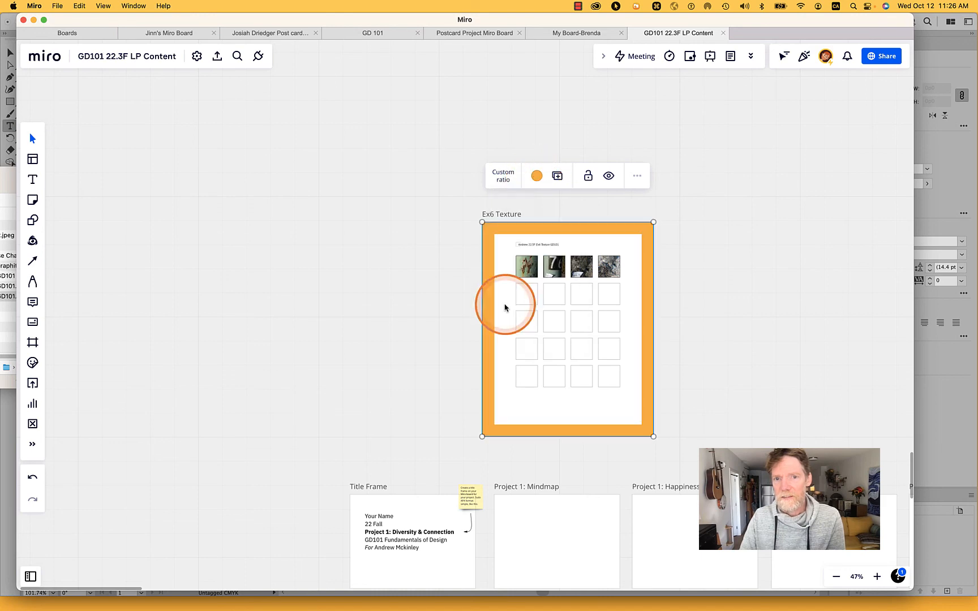
Set the Ex6 Texture frame's background to transparent and deselect the frame
scroll(545, 284, "up", 5)
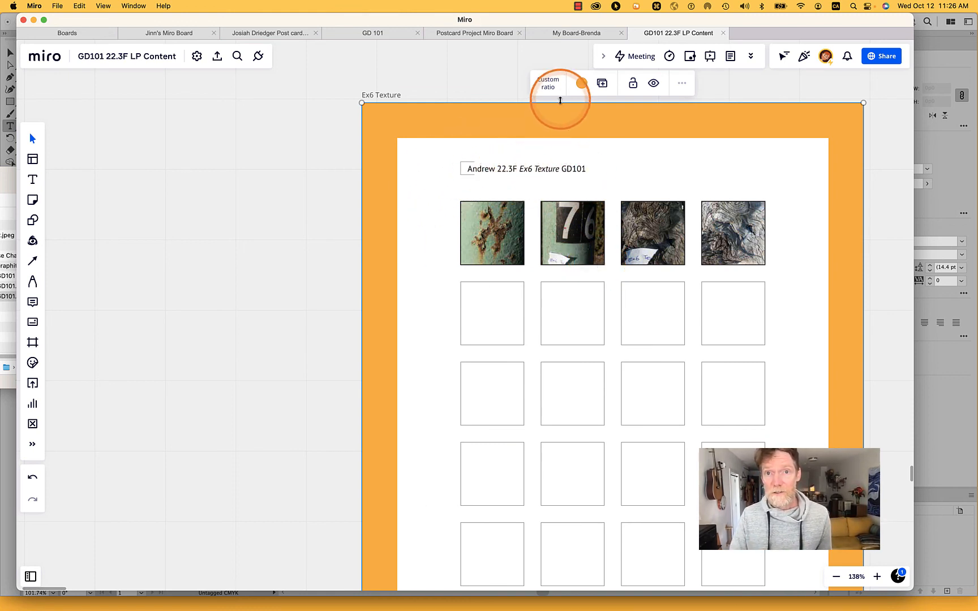
left_click(578, 91)
left_click(550, 100)
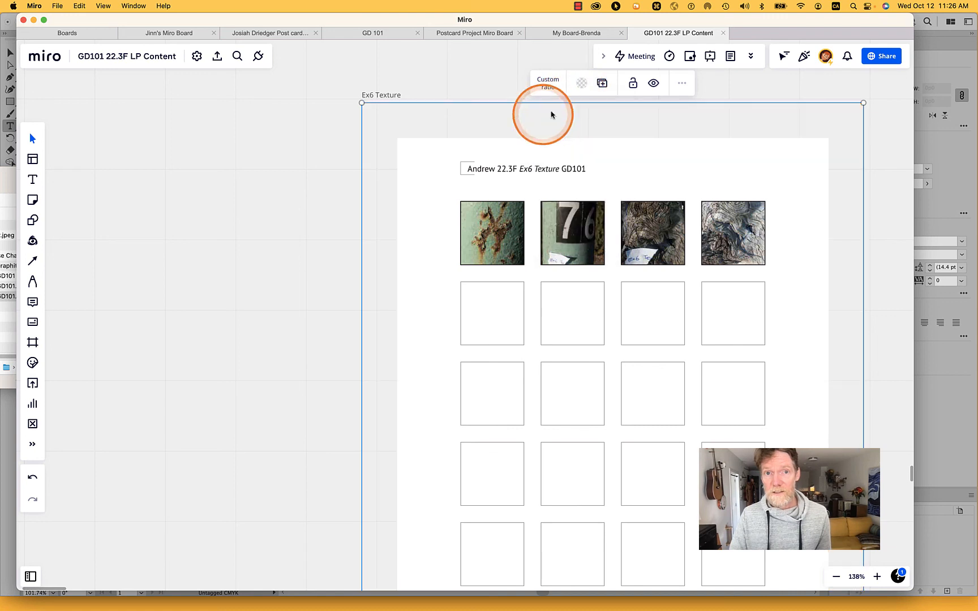
left_click(279, 215)
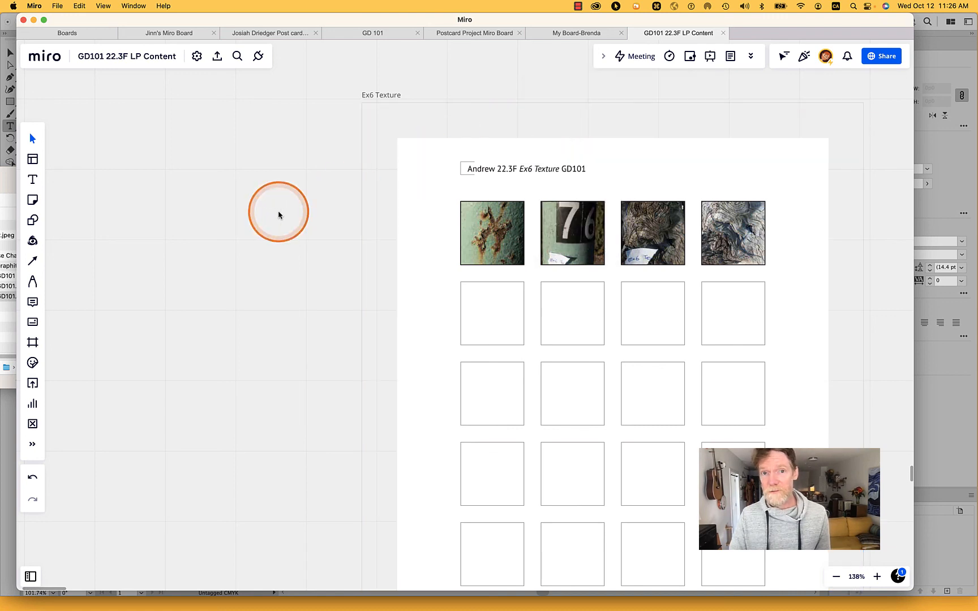
Copy the link to the Ex6 Texture frame
left_click(388, 96)
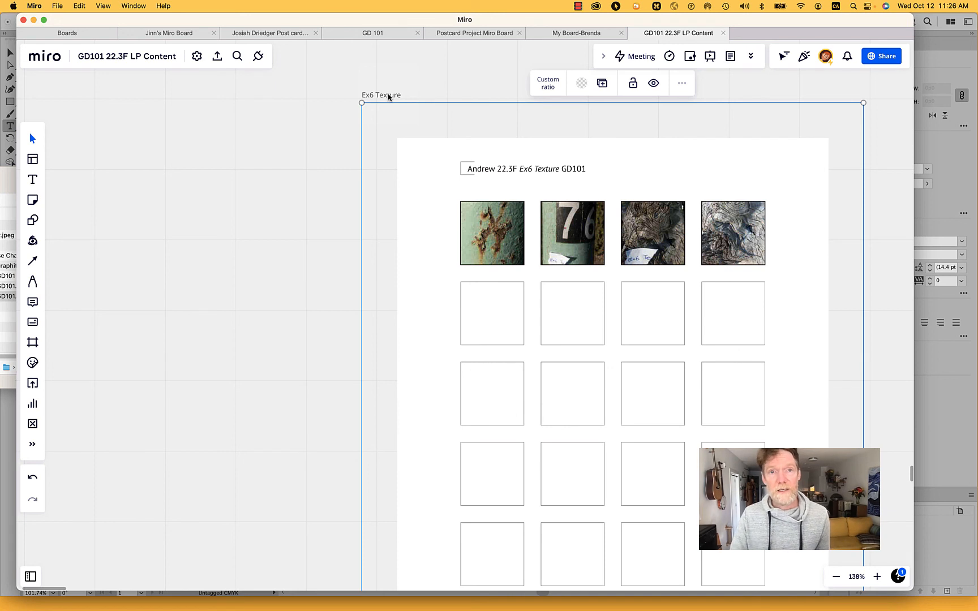
right_click(388, 96)
left_click(430, 215)
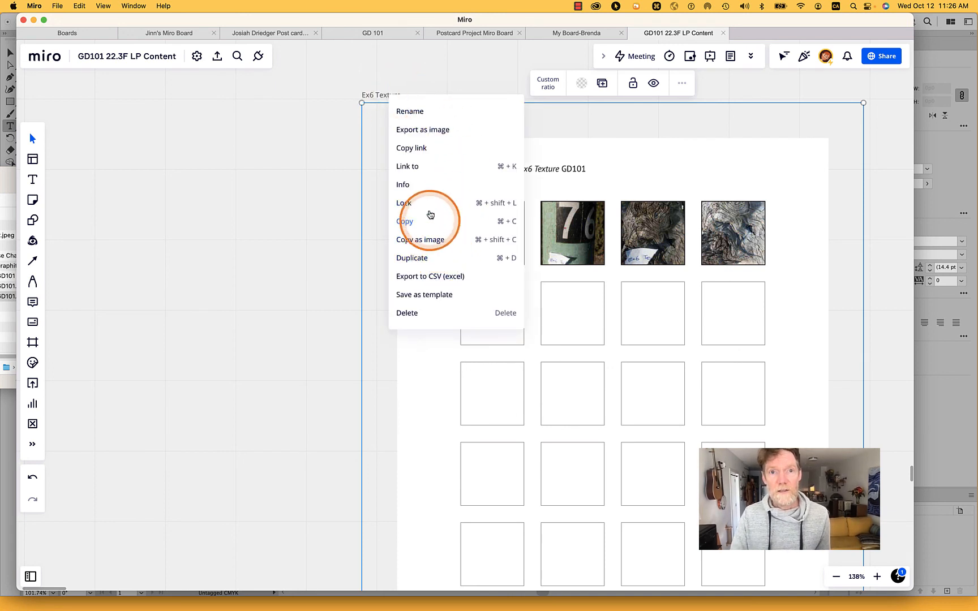
left_click(426, 148)
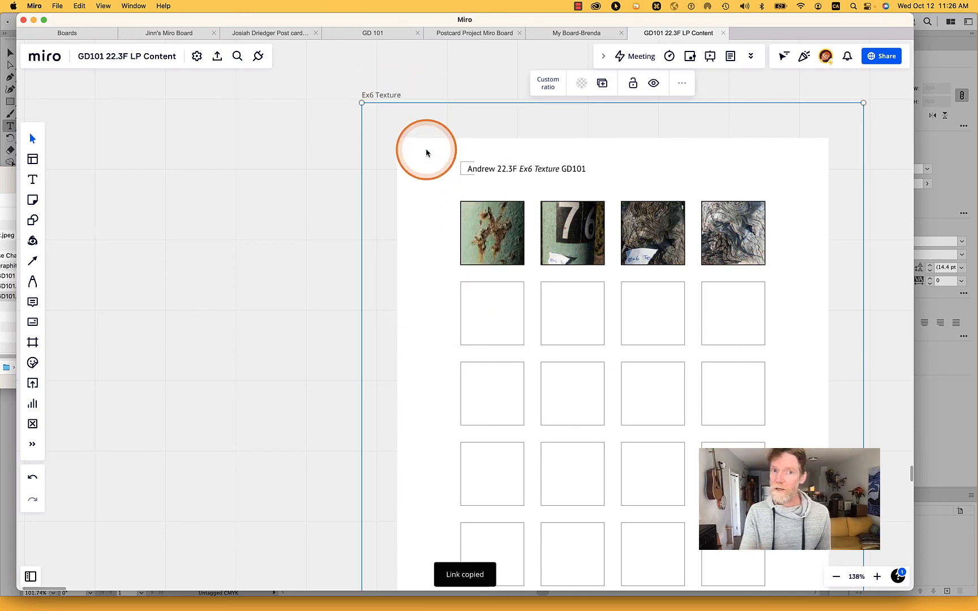